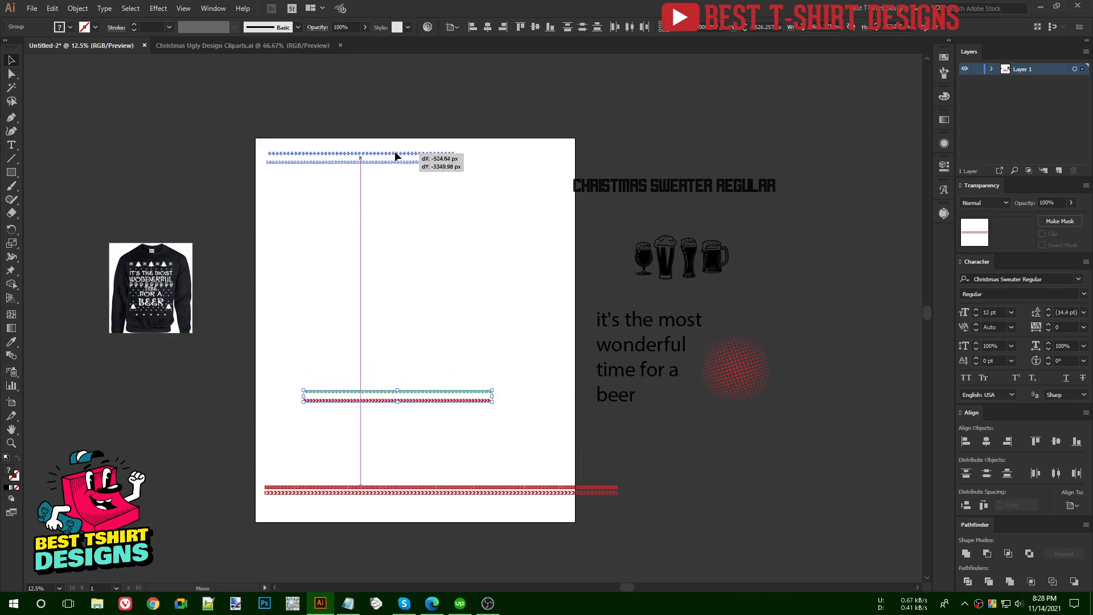
Scale the green circle and red arrow strips to nearly the artboard's full width along its upper edge and center them horizontally
scroll(367, 90, "up", 1)
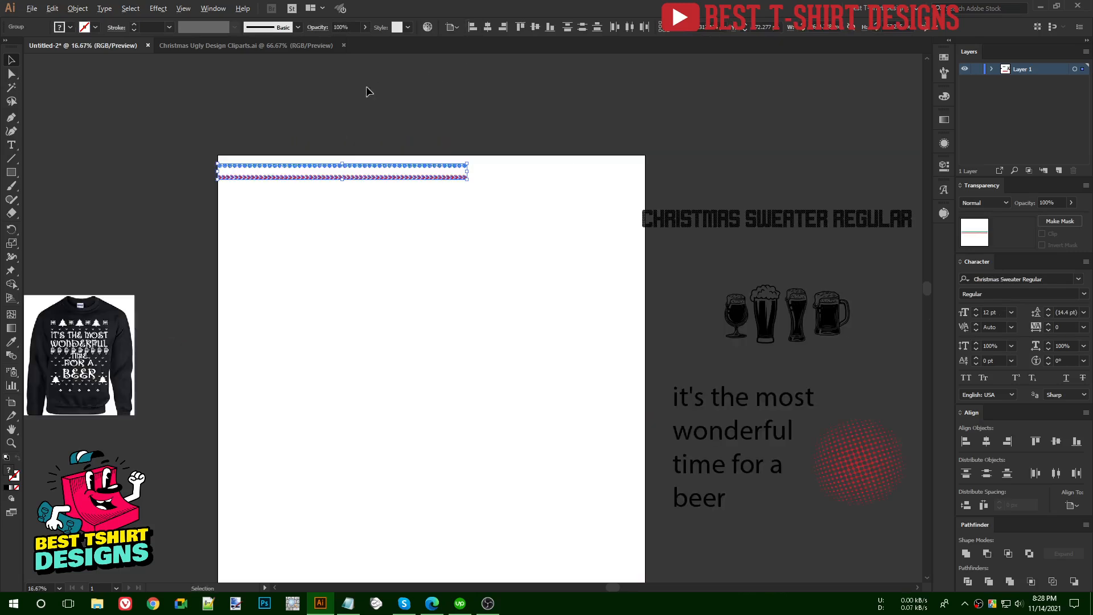
left_click_drag(470, 174, 642, 197)
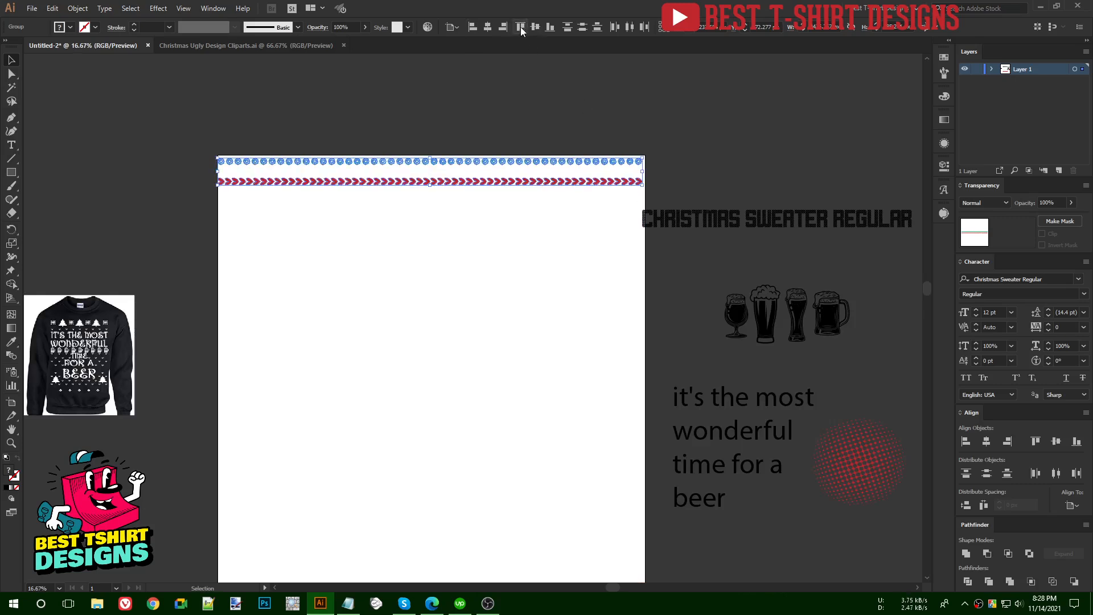
left_click(489, 28)
left_click_drag(648, 171, 641, 172)
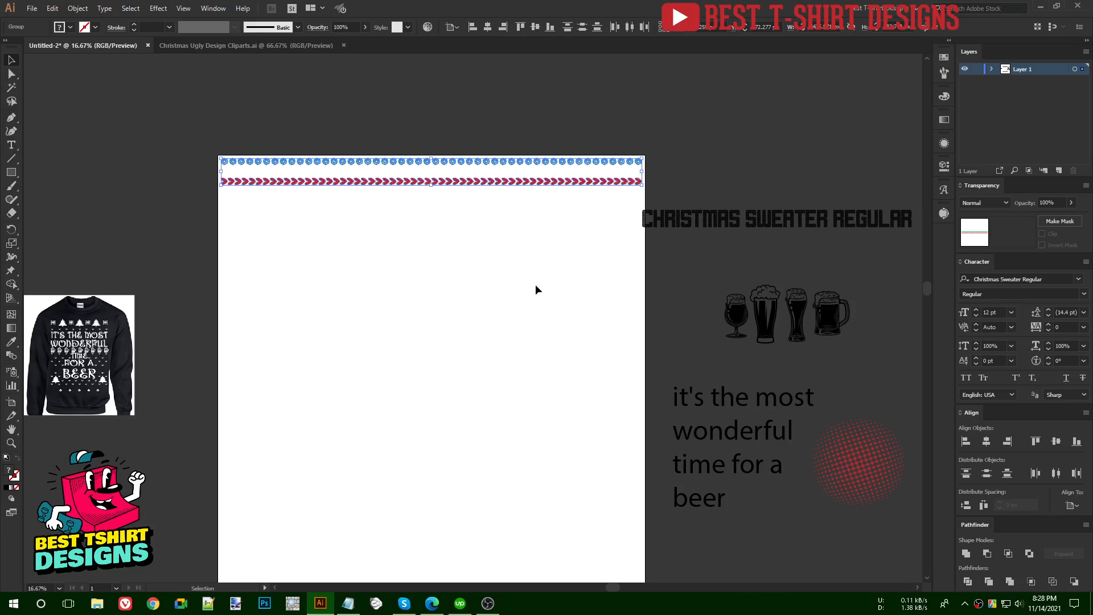
left_click(535, 285)
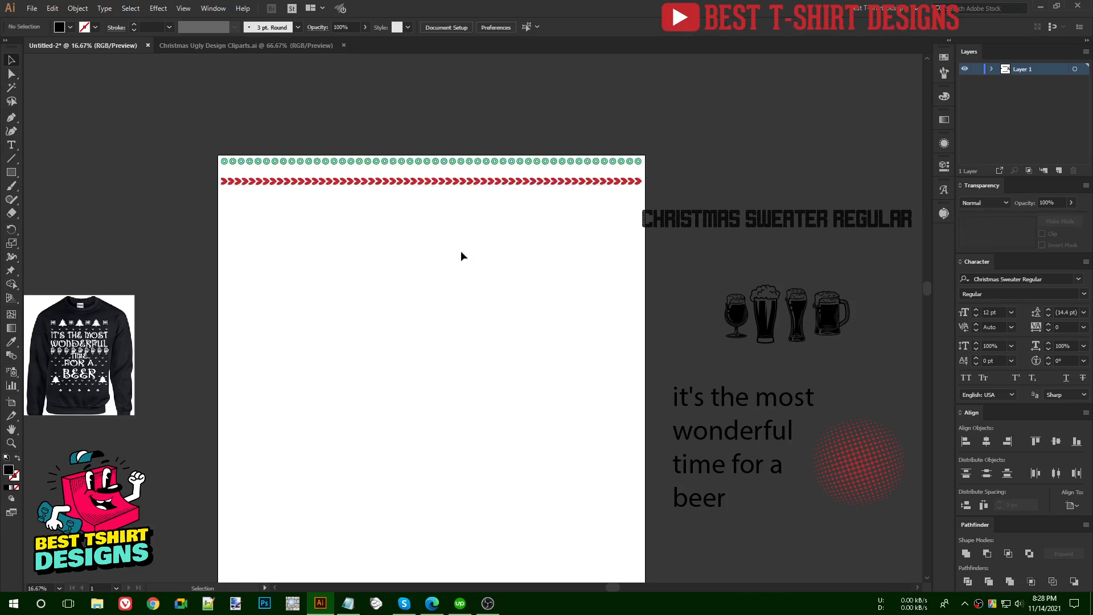
Add vertical guides at the left and right ends of the two pattern strips and lock the guides
key("ctrl+r")
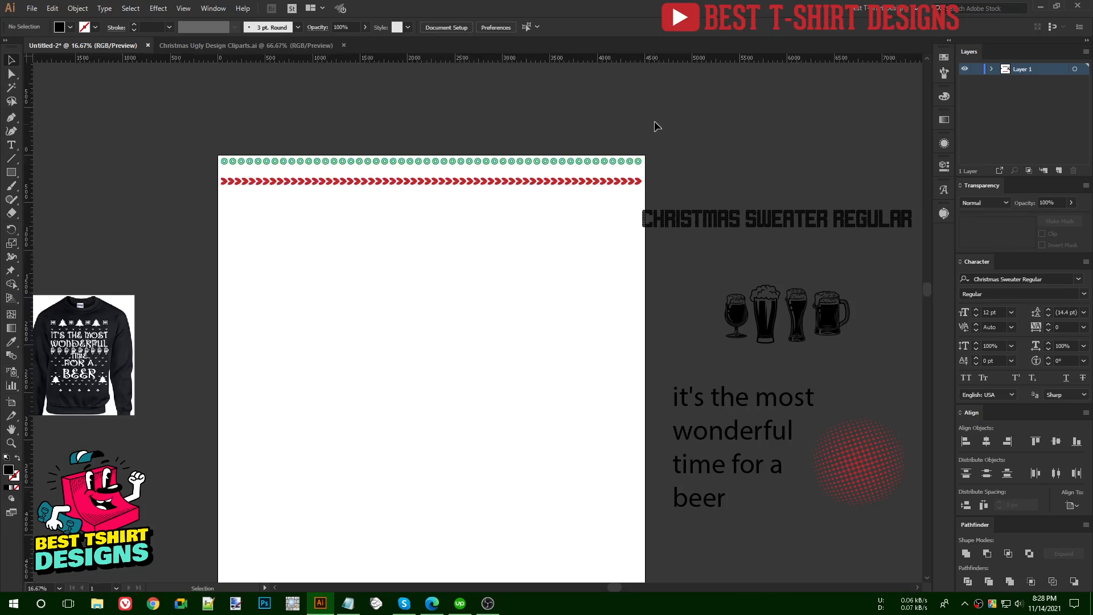
left_click_drag(656, 67, 642, 190)
left_click_drag(422, 65, 222, 212)
key("ctrl+1")
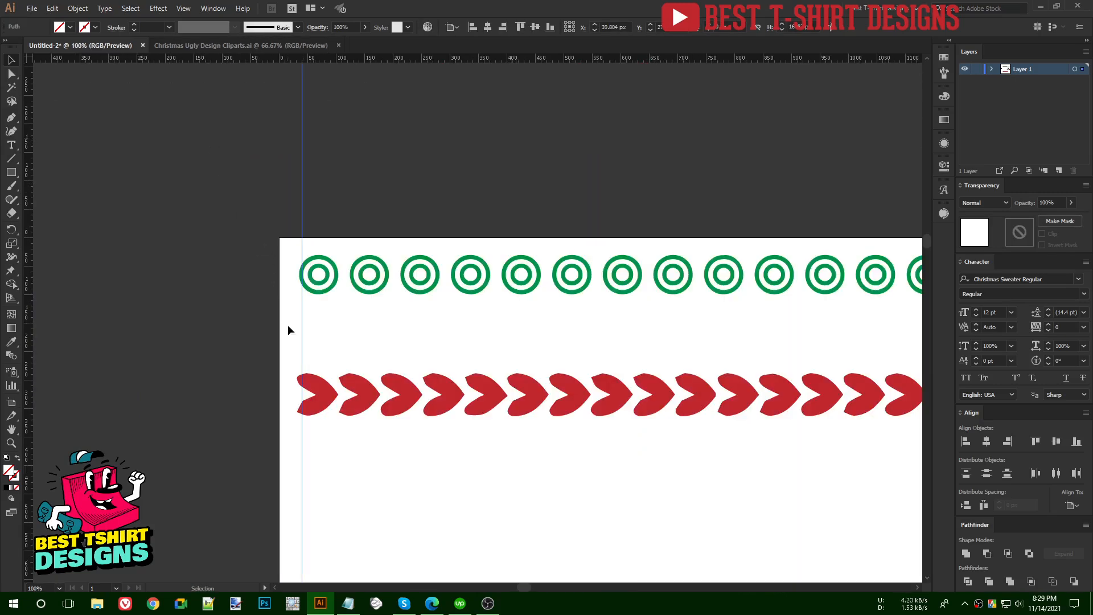
left_click_drag(304, 356, 297, 360)
key("ctrl+0")
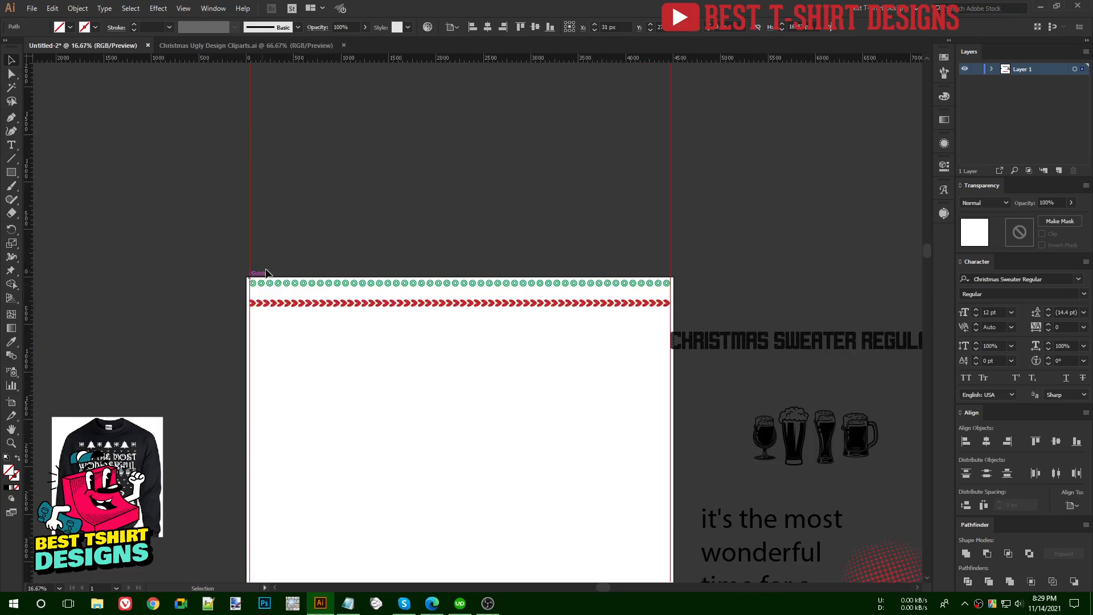
right_click(250, 224)
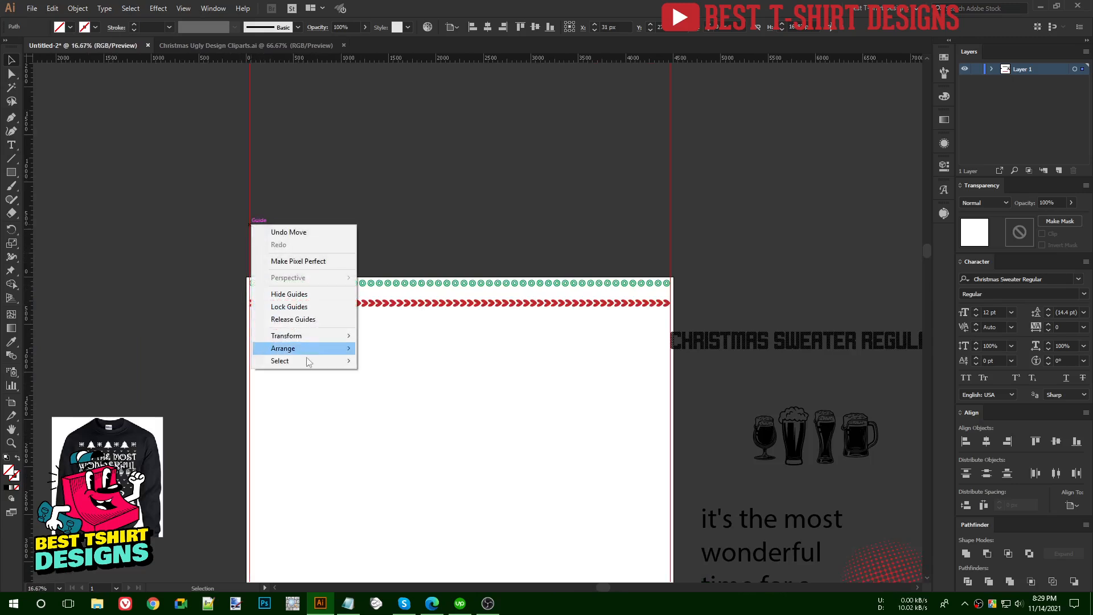
left_click(291, 306)
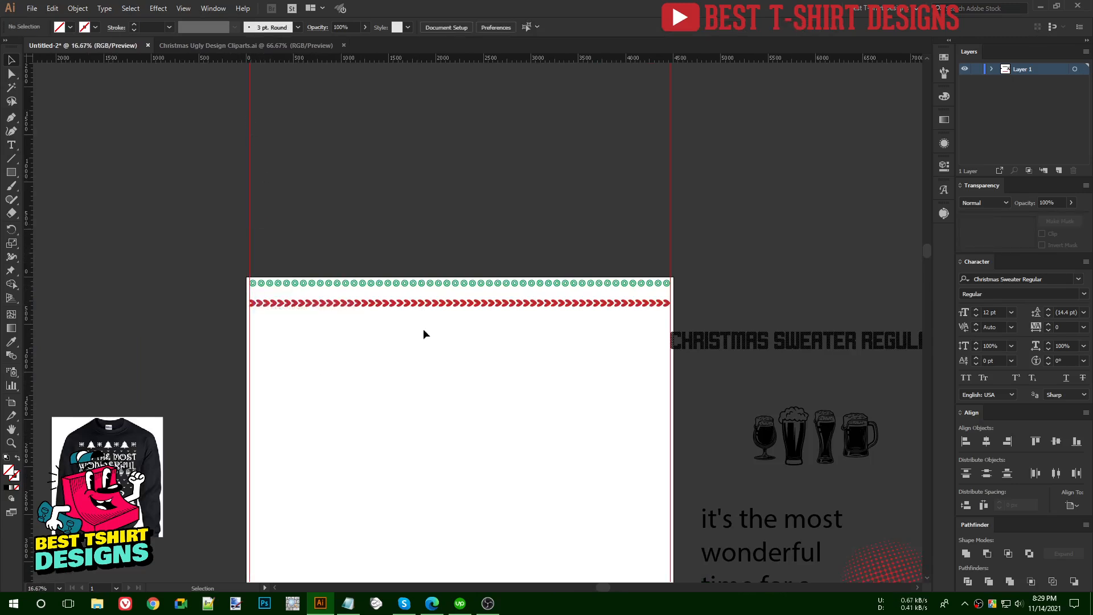
Move the red arrow strip straight down to widen the gap below the green circle strip
scroll(376, 282, "down", 3)
scroll(375, 277, "down", 3)
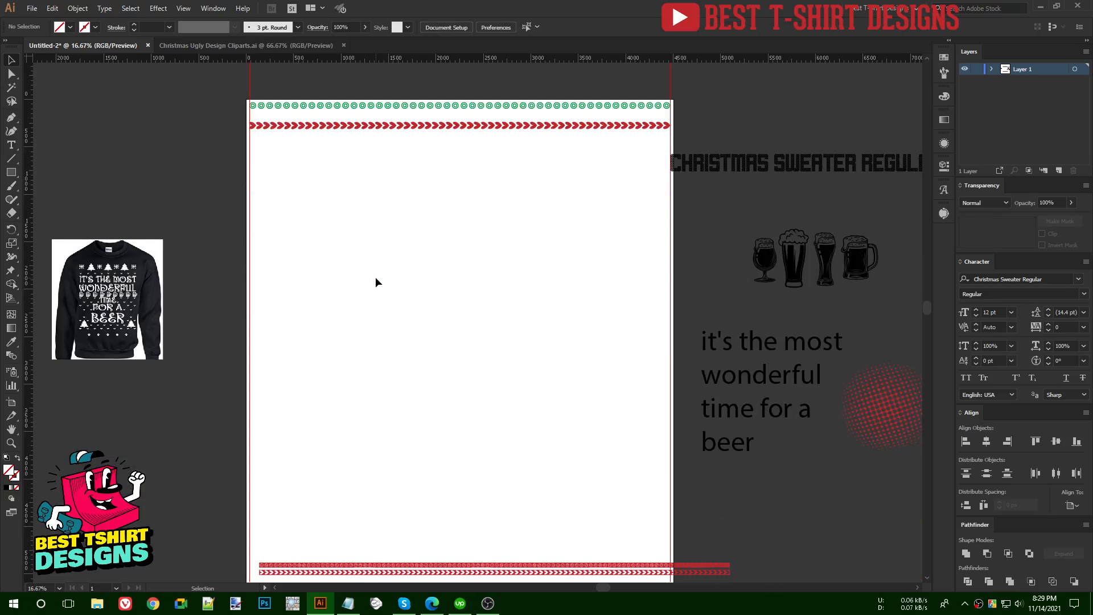
left_click(437, 129)
key("shift+Down")
key("shift+Down")
key("shift+Down")
key("shift+Down")
key("shift+Down")
key("shift+Down")
key("shift+Down")
key("shift+Down")
key("shift+Down")
key("shift+Down")
key("shift+Down")
key("shift+Down")
key("shift+Down")
key("shift+Down")
key("shift+Down")
key("shift+Down")
key("shift+Down")
key("shift+Down")
key("shift+Down")
key("shift+Down")
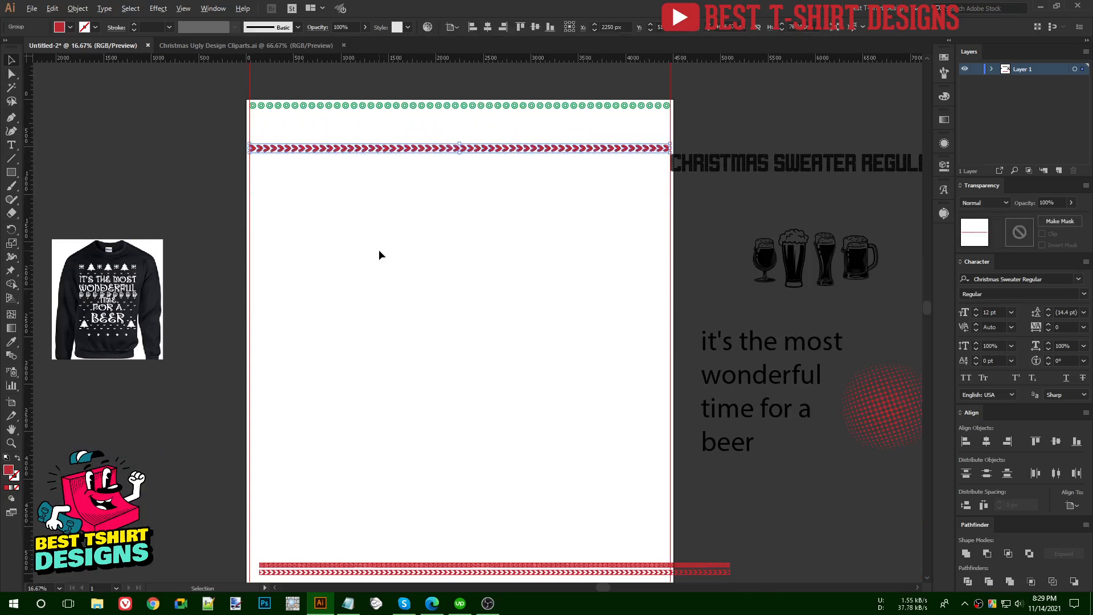
Align the left edges of the two solid red bands near the artboard's lower edge to the red arrow strip
scroll(378, 251, "down", 1)
scroll(407, 317, "down", 1)
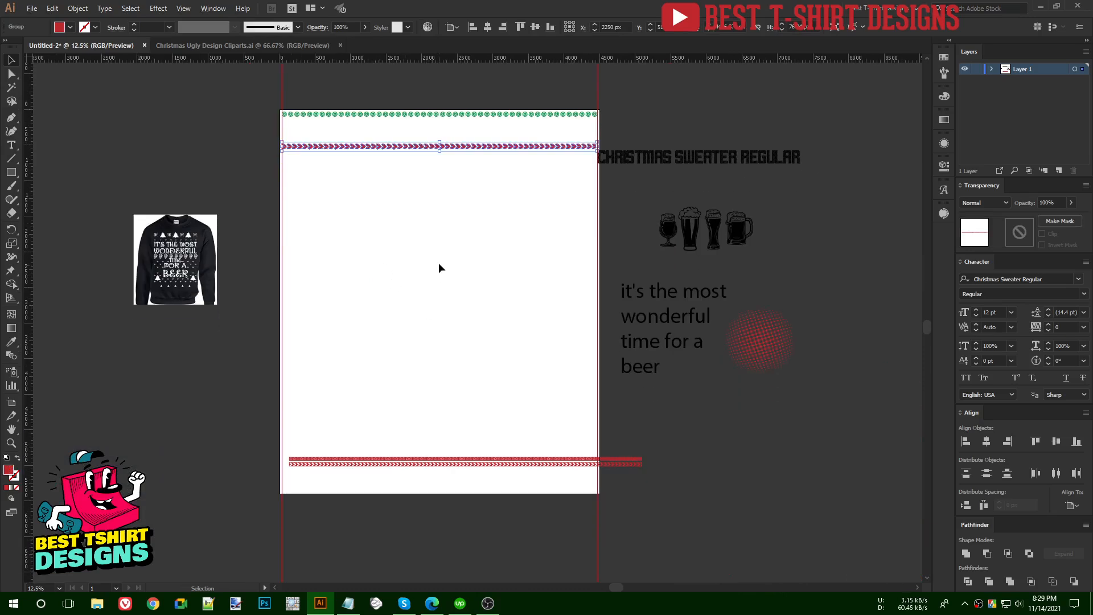
left_click(469, 122)
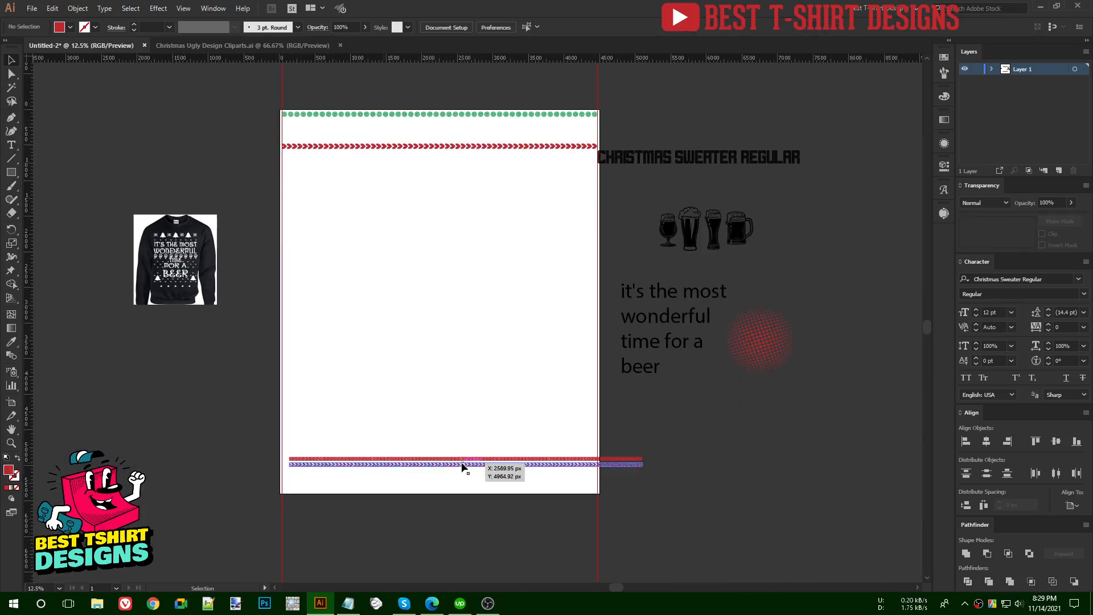
scroll(508, 491, "up", 2)
left_click_drag(507, 490, 495, 428)
scroll(493, 433, "down", 1)
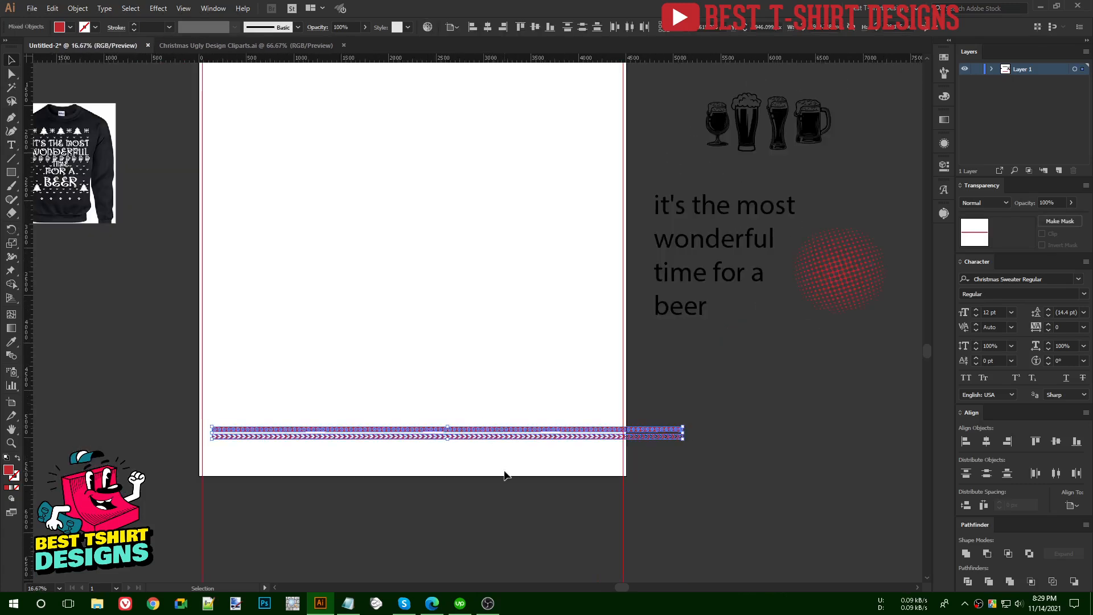
scroll(354, 336, "up", 2)
left_click(313, 107, "shift")
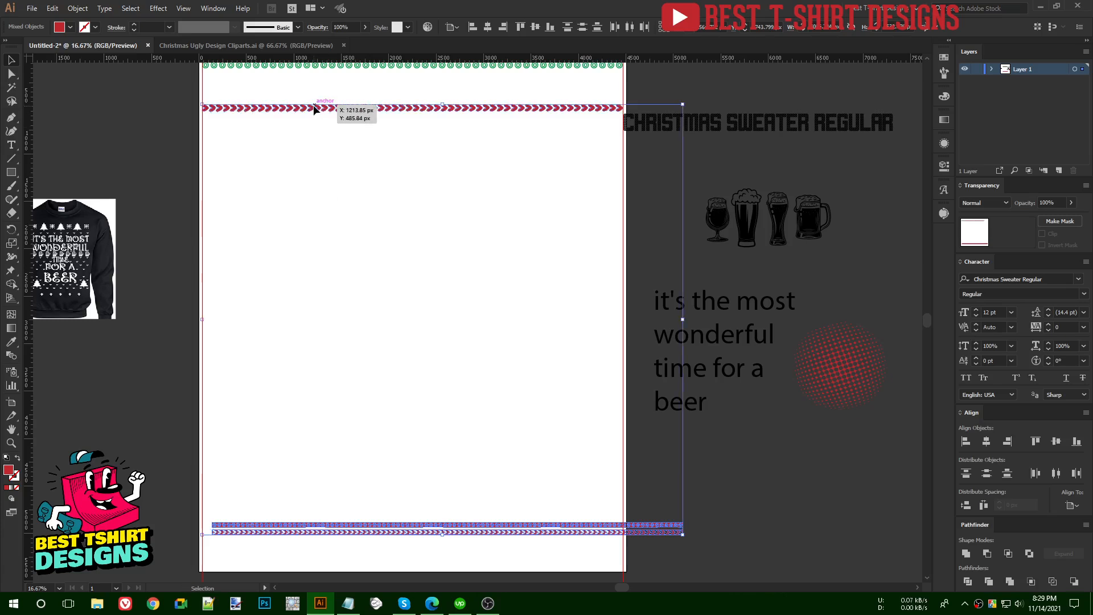
left_click(313, 107)
left_click(471, 27)
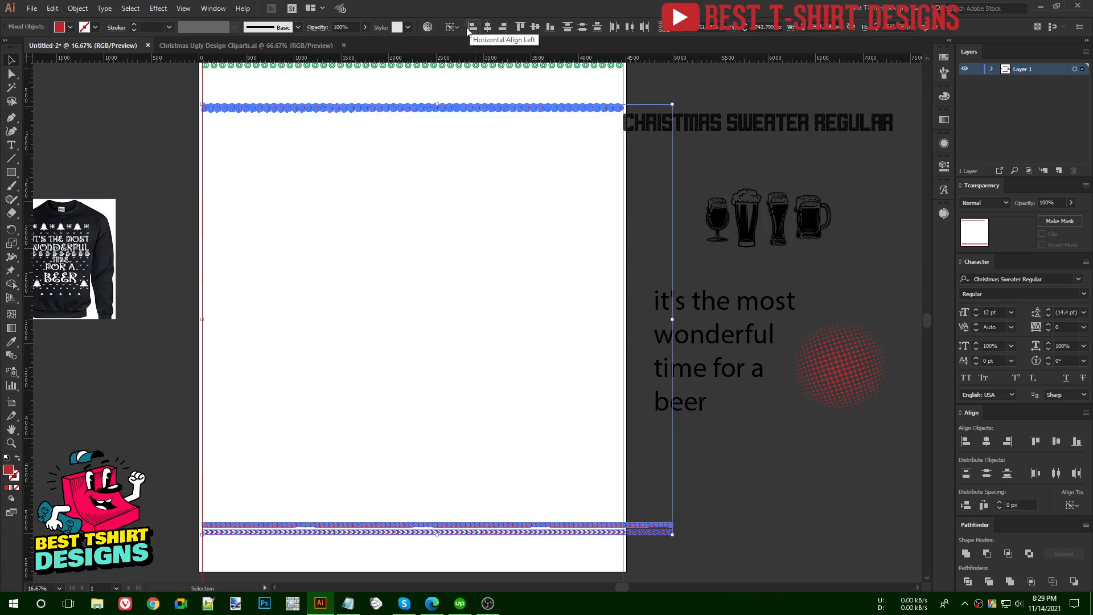
left_click(466, 476)
Erase the excess ends of both red bands that extend past the artboard's right edge
scroll(674, 563, "up", 4)
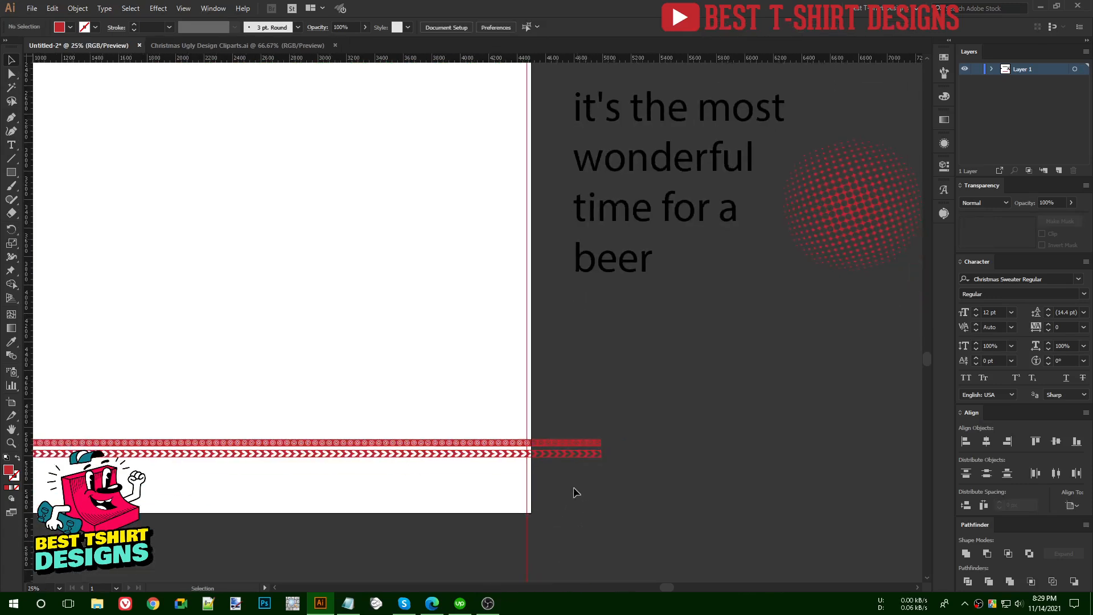
left_click(536, 445)
left_click(541, 466, "shift")
scroll(554, 499, "up", 2)
key("shift+e")
left_click_drag(586, 412, 488, 402)
mouse_move(883, 293)
left_mouse_down()
mouse_move(621, 379)
mouse_move(389, 393)
left_mouse_up()
mouse_move(854, 375)
left_mouse_down()
mouse_move(488, 515)
mouse_move(418, 515)
left_mouse_up()
Scale the red circle band and the red arrow band so both end exactly at the right guide
key("v")
left_click(443, 378)
left_click(386, 371)
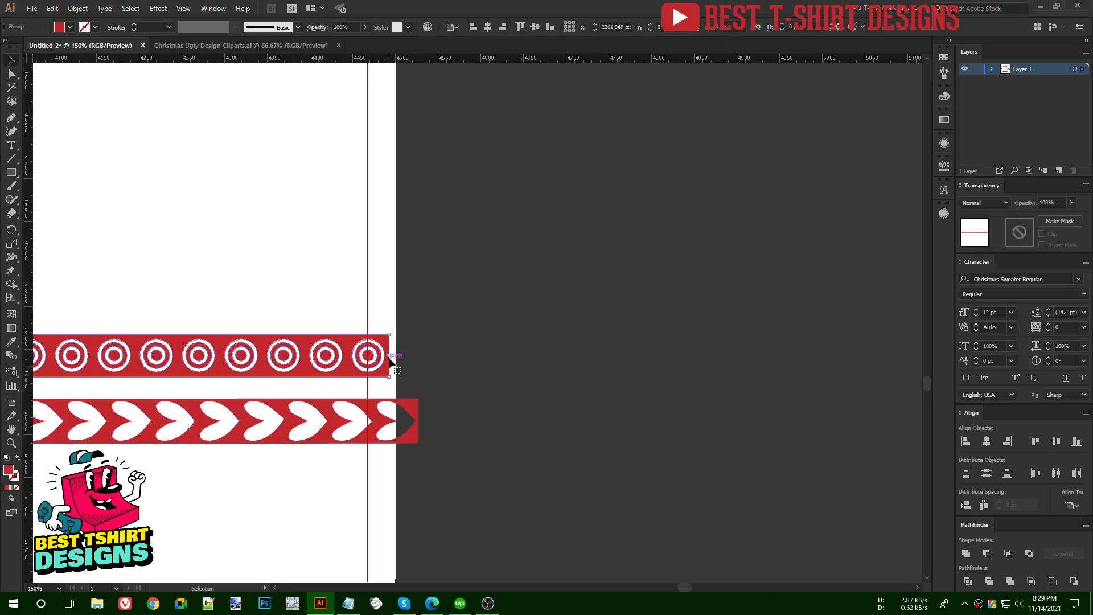
left_click_drag(389, 355, 368, 358)
left_click(394, 411)
left_click_drag(420, 423, 368, 423)
Align the red arrow band to the artboard's lower edge
scroll(613, 410, "down", 4)
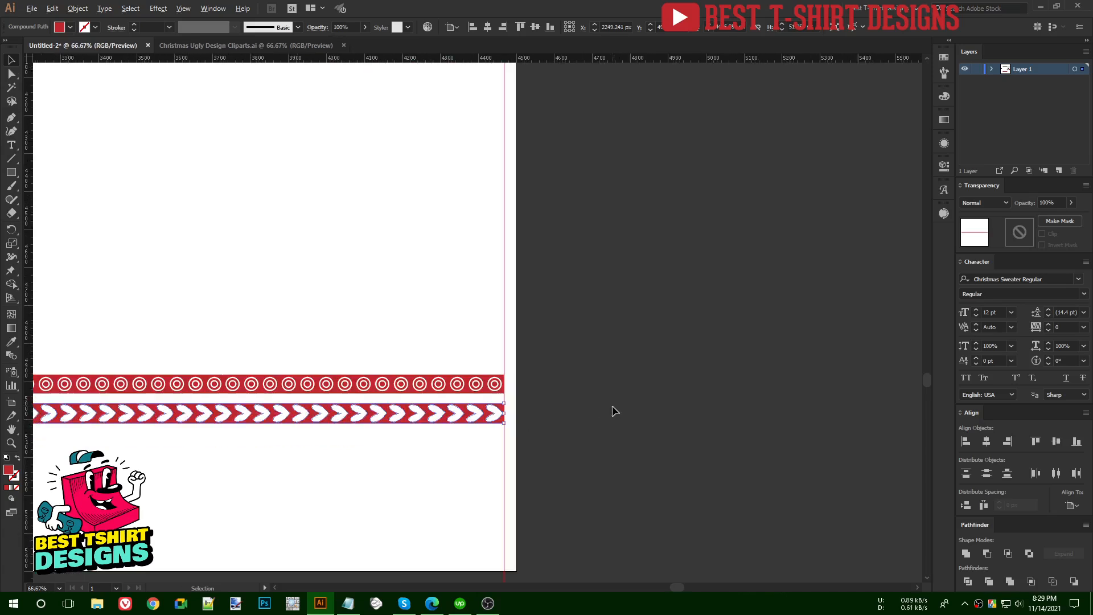
scroll(557, 442, "down", 1)
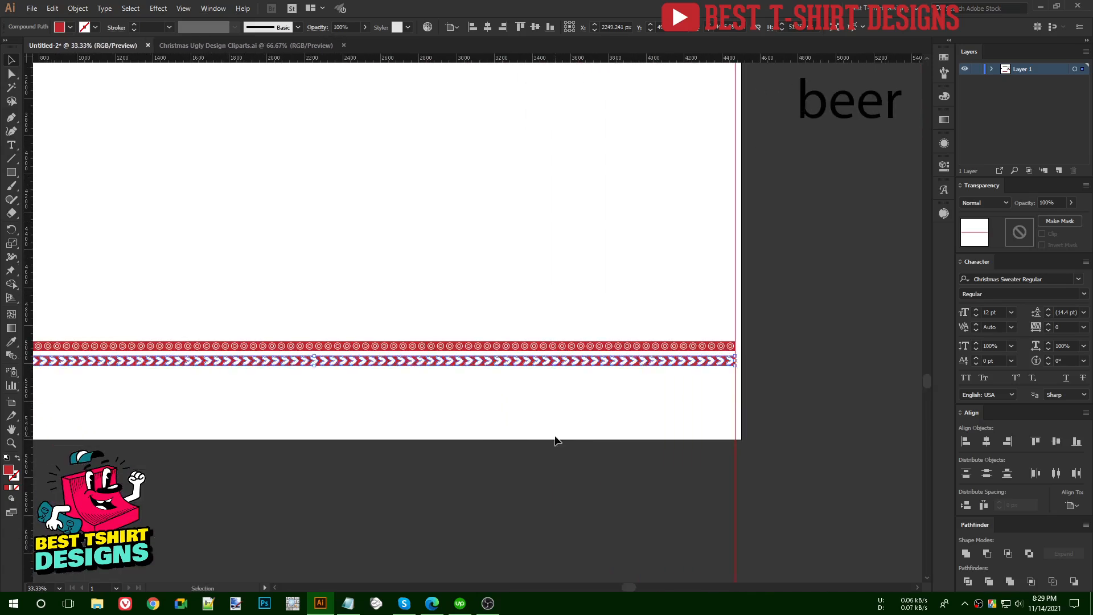
left_click(549, 28)
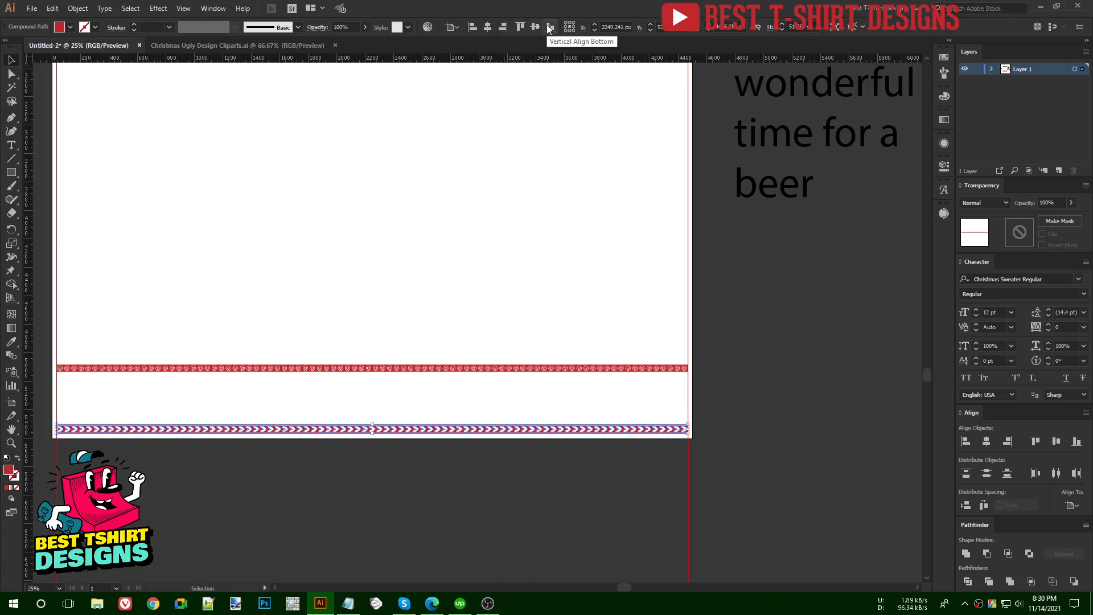
Nudge the red circle band down slightly closer to the arrow band, keeping a wide gap between them
left_click(439, 368)
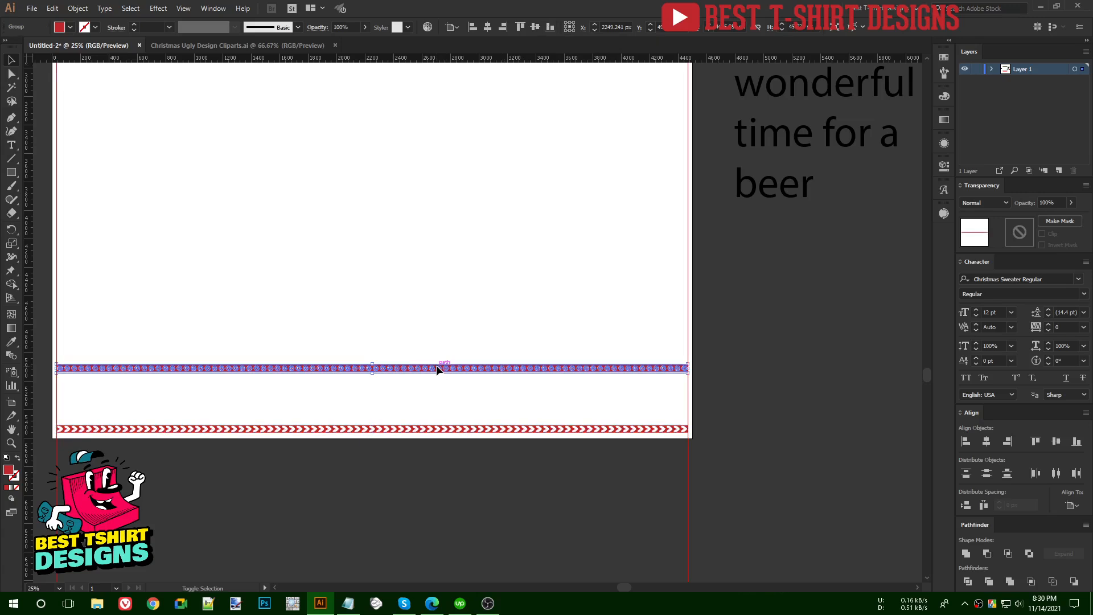
key("shift+Down")
key("shift+Down")
key("shift+Down")
key("shift+Down")
key("shift+Down")
key("shift+Down")
key("shift+Down")
key("shift+Down")
key("shift+Down")
key("shift+Down")
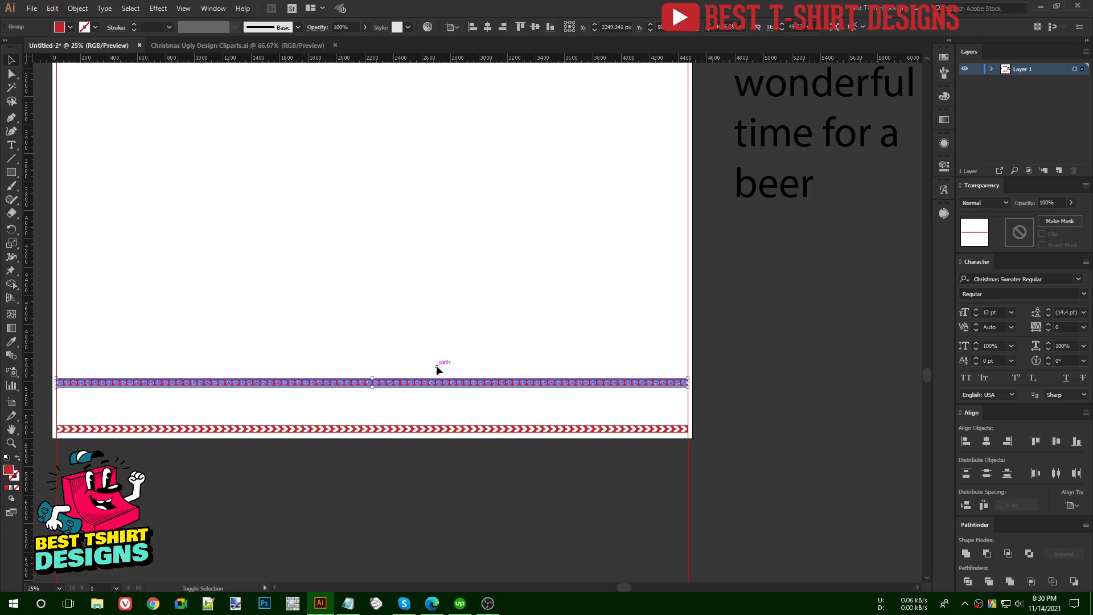
key("shift+Up")
key("shift+Up")
key("shift+Up")
key("shift+Up")
left_click(473, 447)
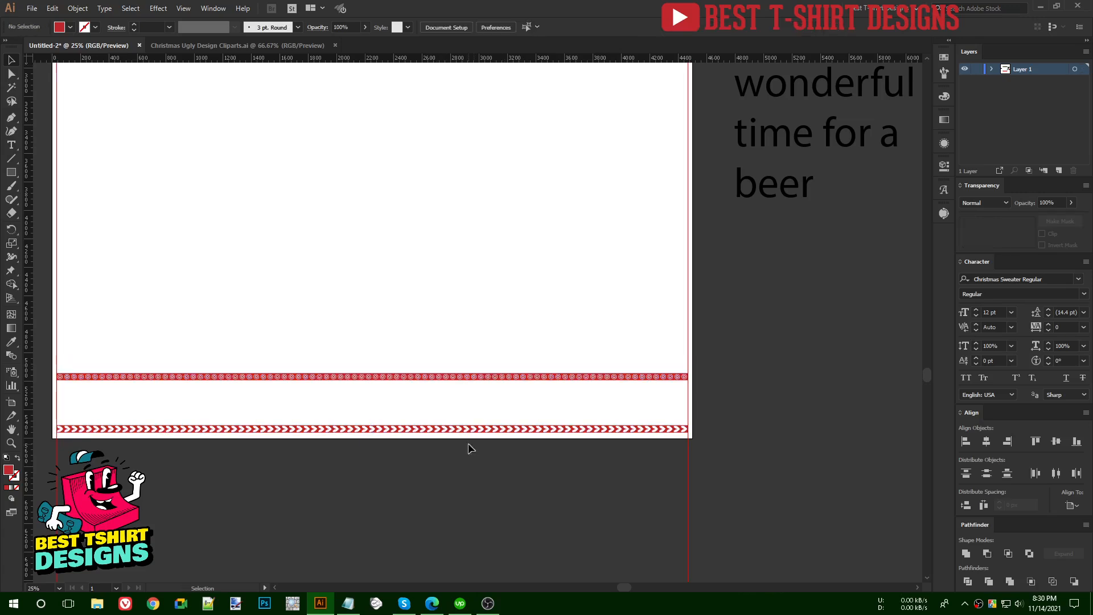
Enlarge the red circle band past the right guide and erase the part beyond the guide
left_click(433, 378)
key("ctrl+1")
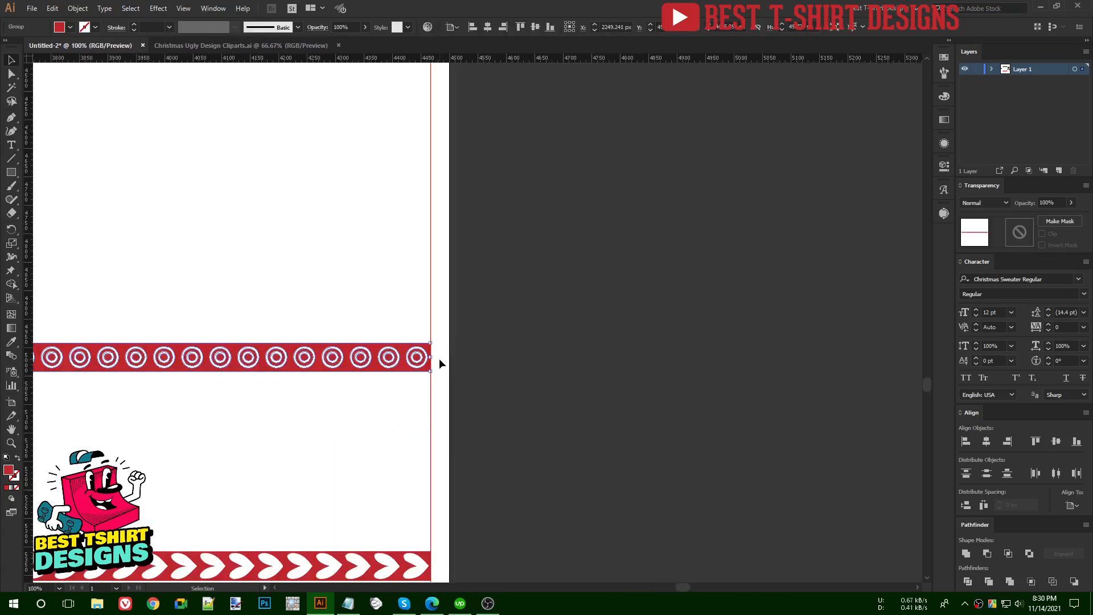
left_click_drag(435, 357, 818, 356)
key("shift+e")
mouse_move(889, 281)
left_mouse_down()
mouse_move(510, 517)
mouse_move(422, 516)
mouse_move(431, 515)
left_mouse_up()
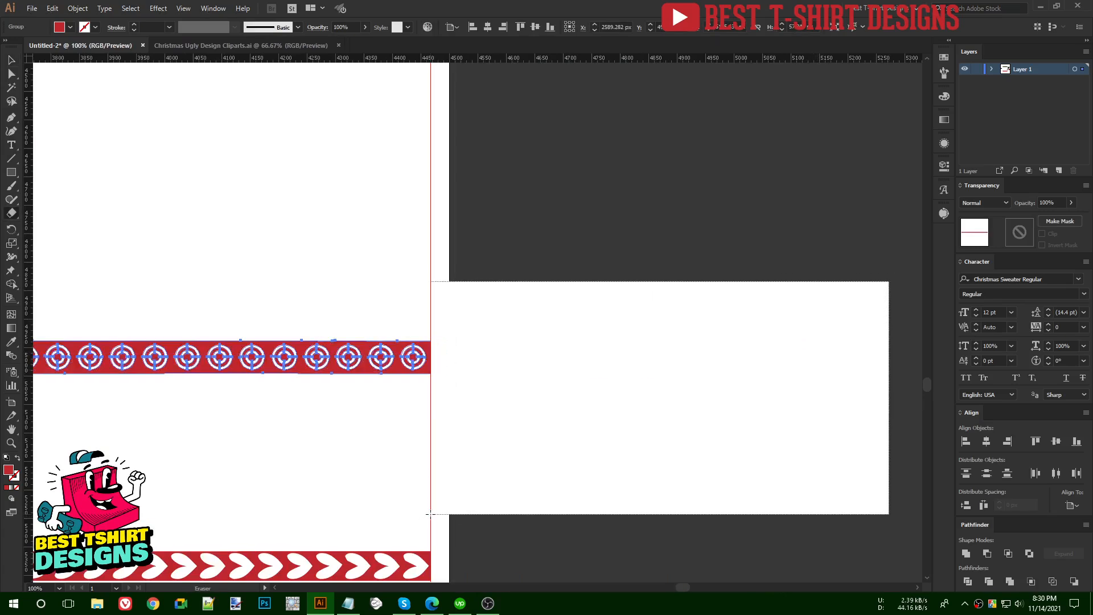
key("ctrl+0")
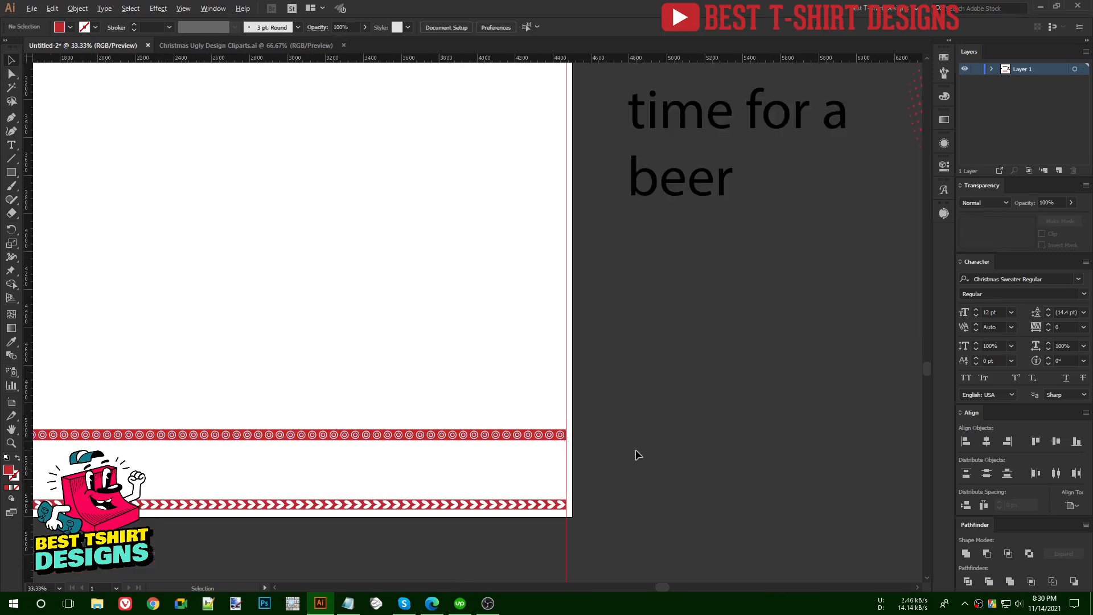
Place the "it's the most" text below the upper strips and apply the Christmas Sweater Regular sample's text style to it
scroll(636, 450, "down", 1)
left_click_drag(354, 537, 368, 529)
scroll(370, 531, "up", 5)
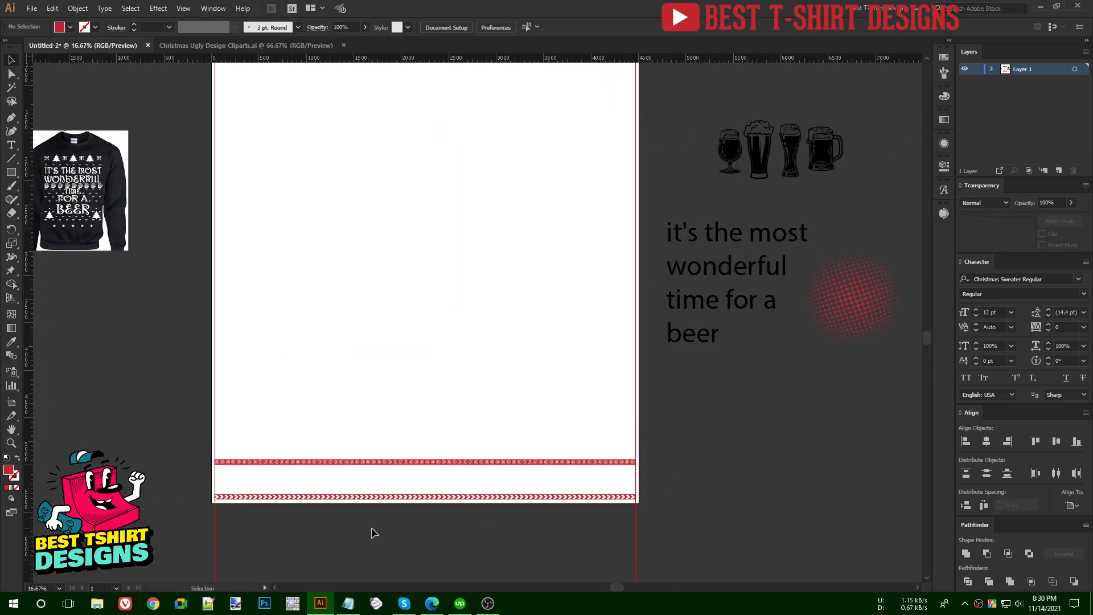
scroll(372, 515, "down", 1)
scroll(370, 433, "down", 1)
scroll(398, 367, "up", 1)
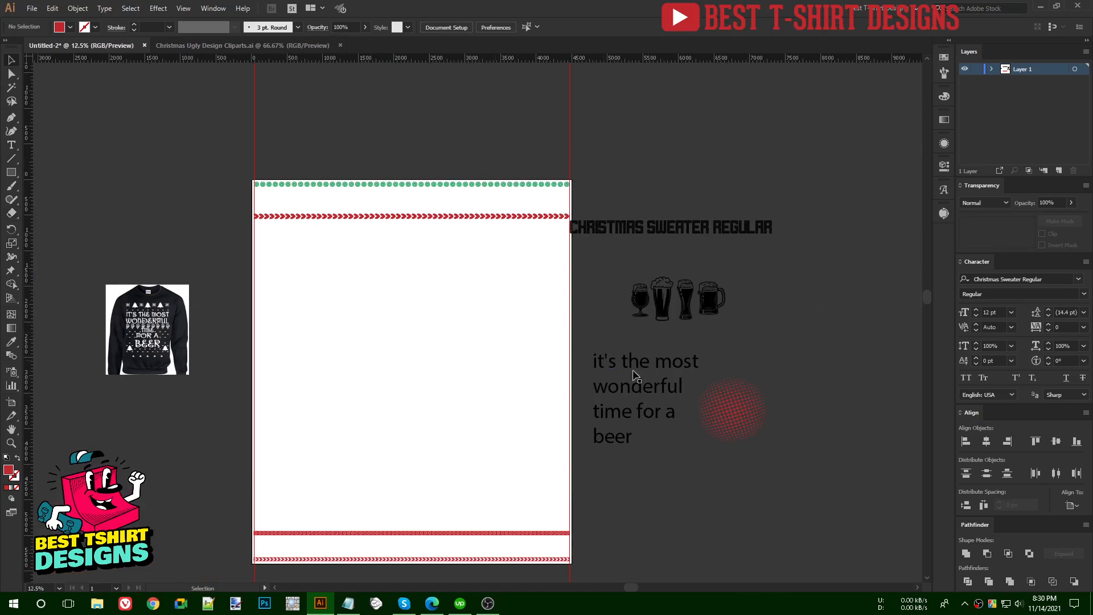
left_click_drag(674, 367, 478, 242)
key("i")
left_click(713, 225)
Place "wonderful" below "IT'S THE MOST" in the same font and enlarge it to nearly the width between the guides
left_click_drag(658, 384, 442, 302)
key("i")
left_click(442, 239)
key("v")
left_click_drag(561, 293, 616, 293)
left_click_drag(509, 297, 460, 285)
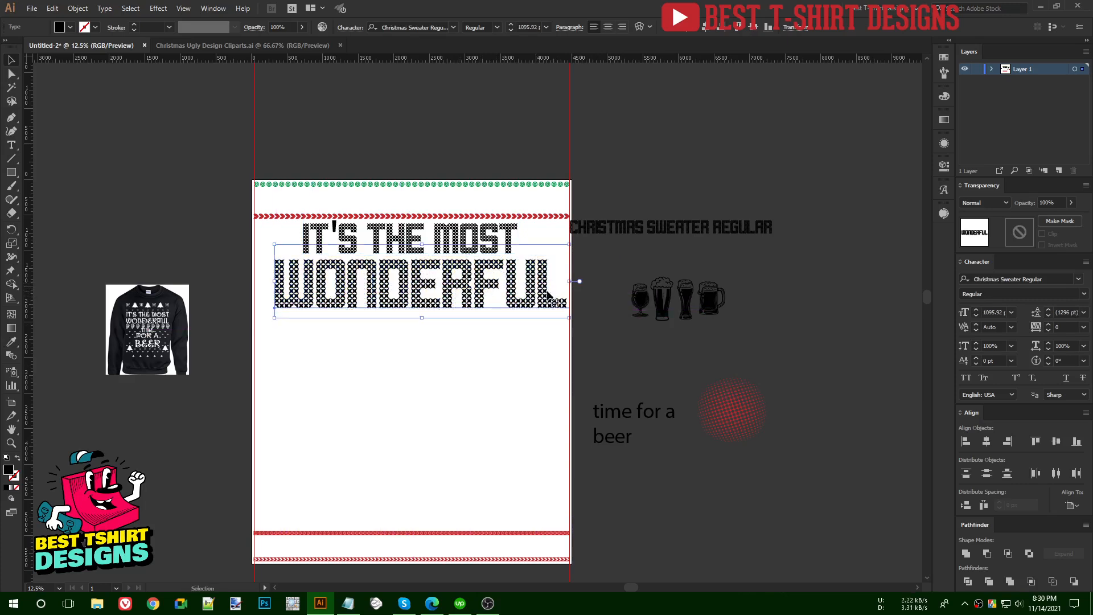
left_click_drag(571, 282, 577, 283)
left_click_drag(493, 284, 489, 286)
Move "time for a" to the lower part of the artboard and match its text style to "IT'S THE MOST"
left_click_drag(637, 422, 457, 470)
key("i")
left_click(447, 250)
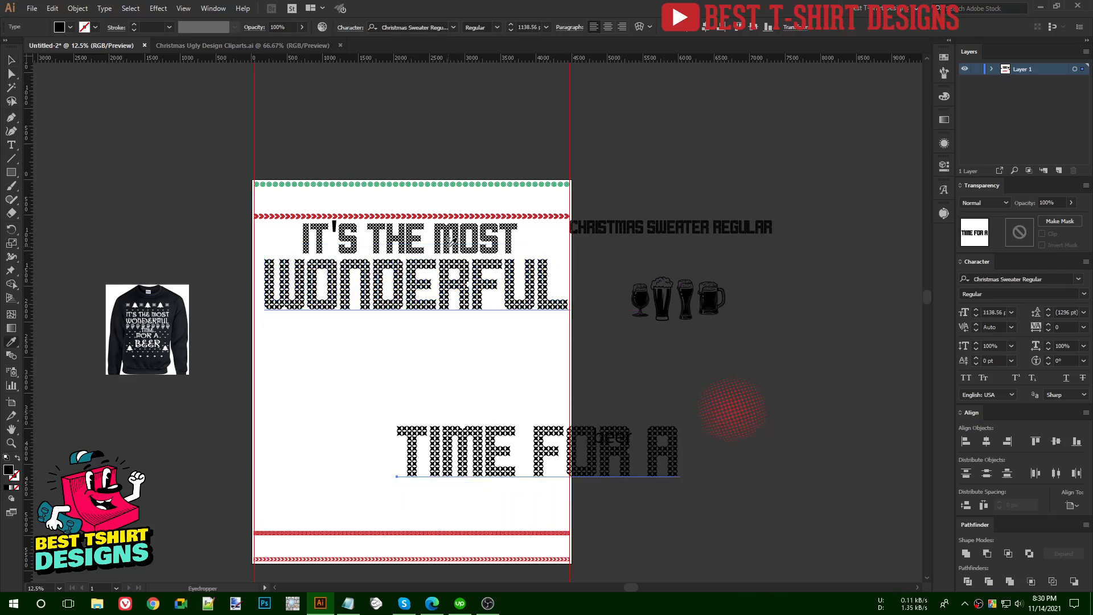
left_click(450, 236)
key("v")
left_click_drag(515, 461, 463, 465)
Match the "beer" text's style to "WONDERFUL" and arrange it directly below "TIME FOR A", above the red circle band
left_click(612, 437)
key("i")
left_click(509, 279)
key("v")
left_click_drag(654, 422, 417, 510)
left_click_drag(431, 462, 429, 446)
left_click_drag(424, 506, 423, 500)
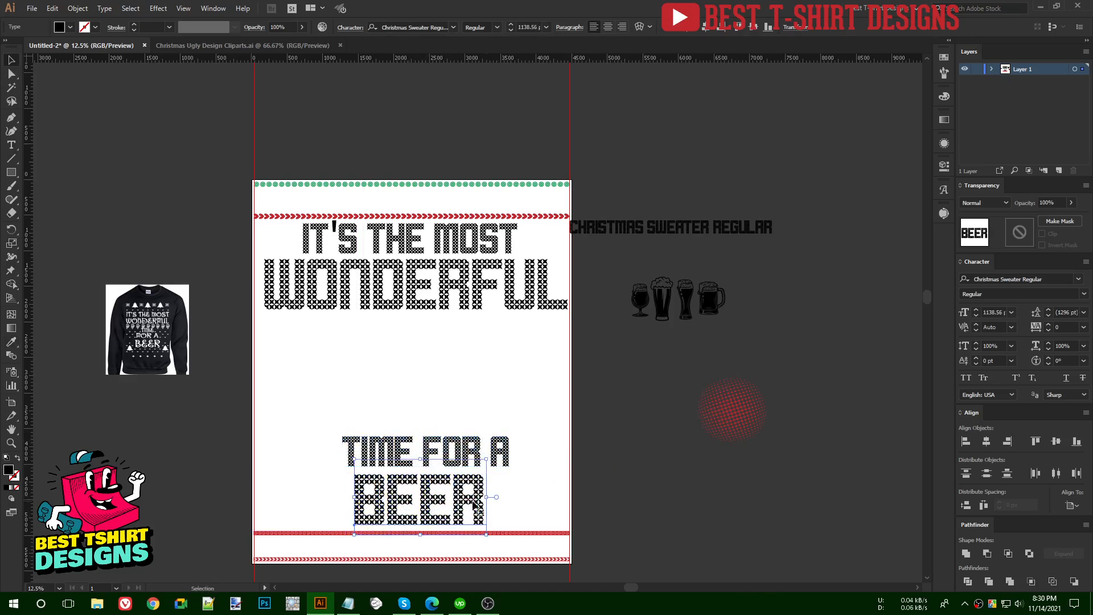
Extend the "TIME FOR A" line to read "TIME FOR A BEER"
double_click(468, 448)
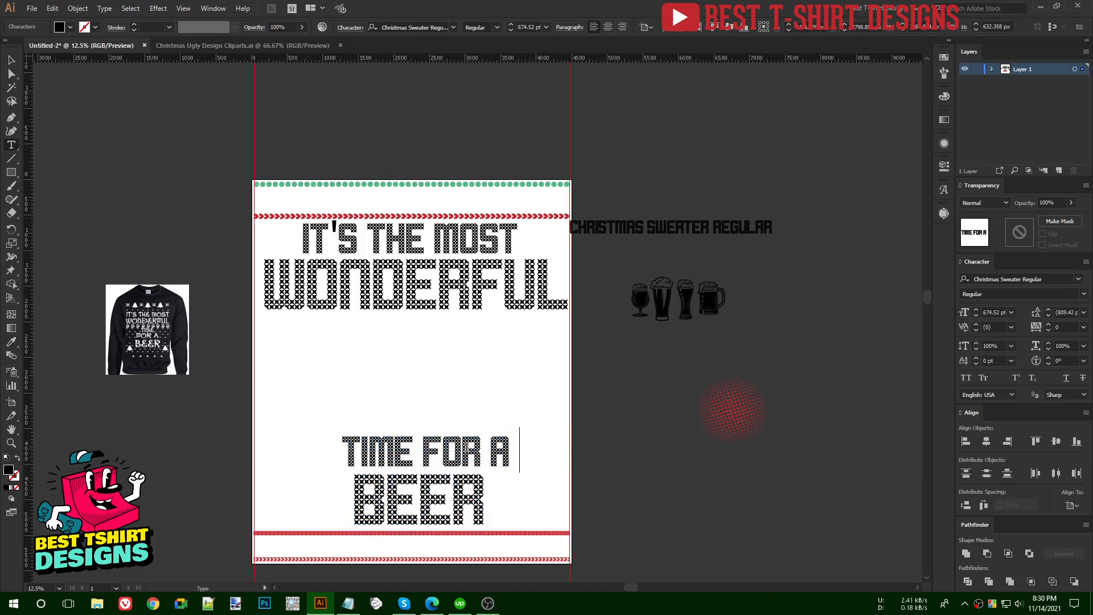
type("BEER")
left_click(11, 60)
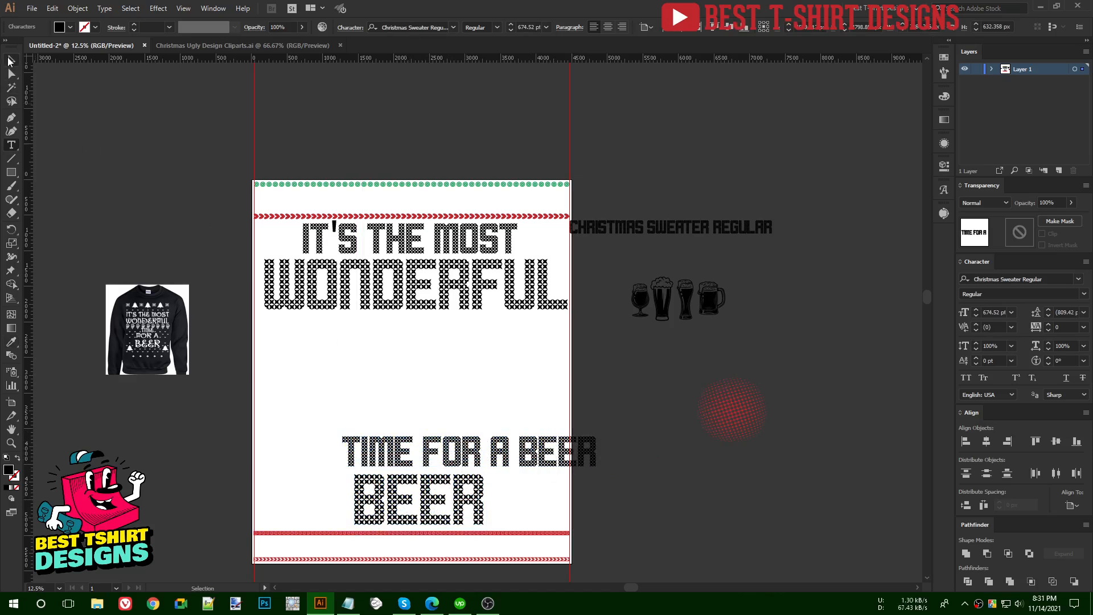
Move the separate "BEER" text off the artboard and enlarge "TIME FOR A BEER" to about the artboard's width above the lower bands
left_click_drag(605, 450, 576, 451)
left_click_drag(361, 499, 666, 500)
left_click_drag(560, 459, 541, 503)
Extend the "WONDERFUL" line to read "WONDERFUL TIME" and shorten the lower line to "FOR A BEER"
double_click(536, 294)
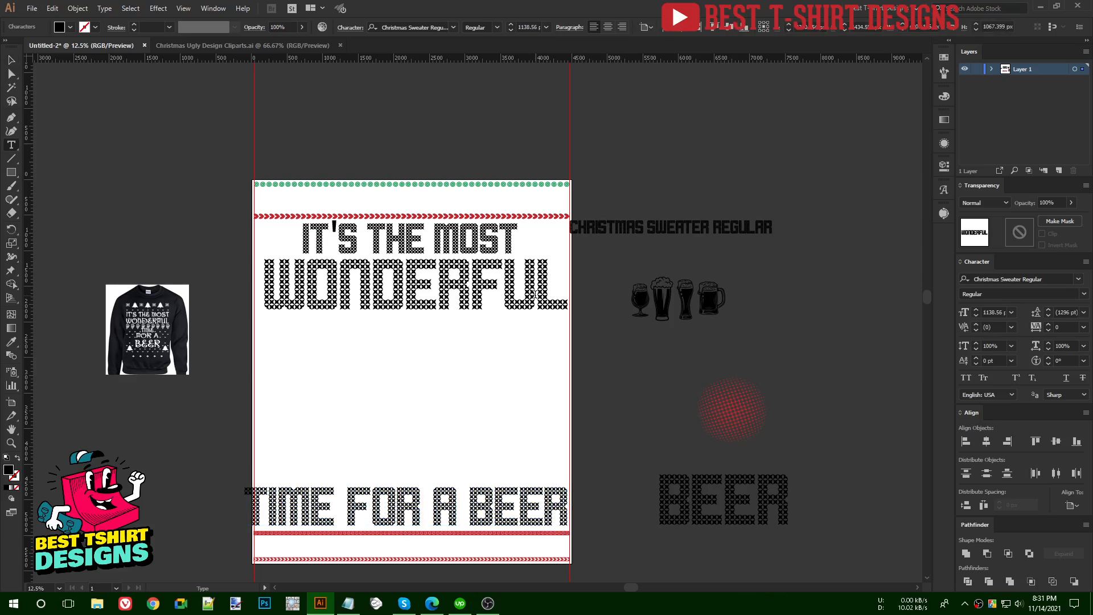
type("TIME")
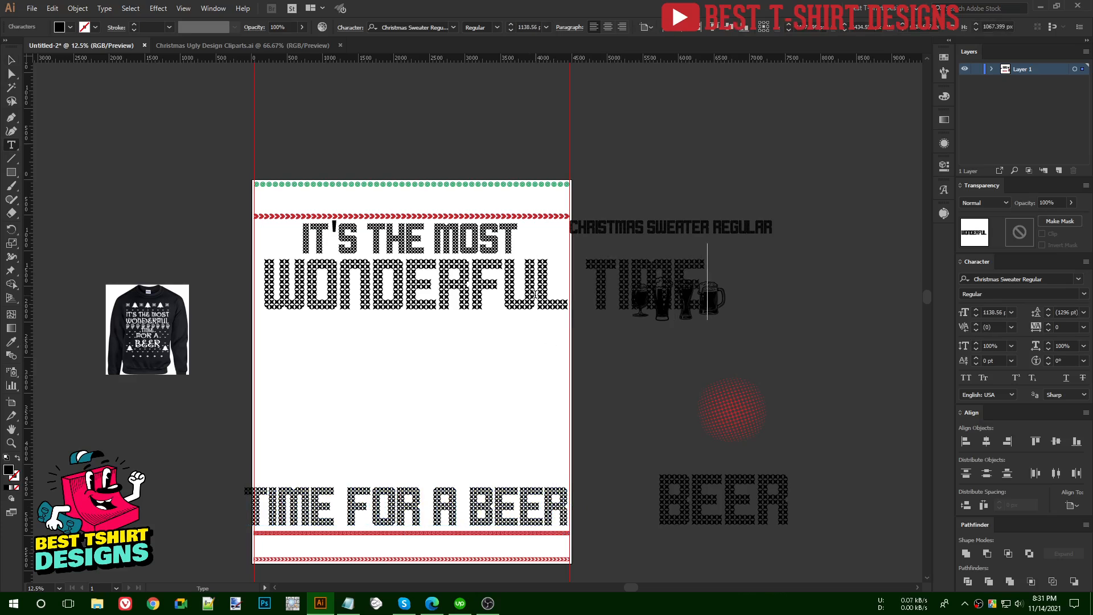
left_click_drag(349, 495, 207, 499)
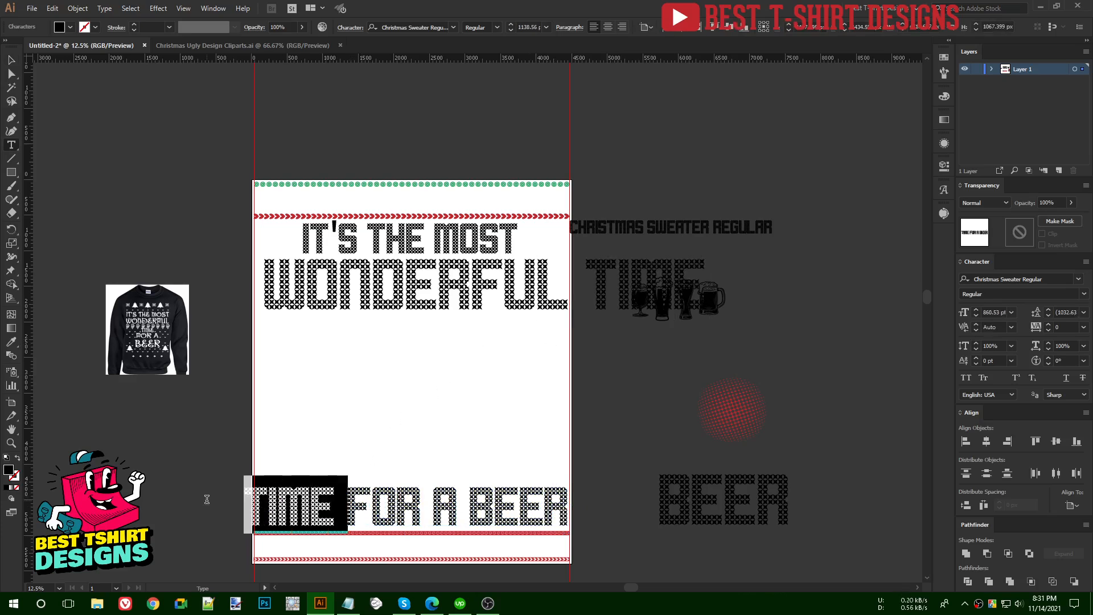
key("BackSpace")
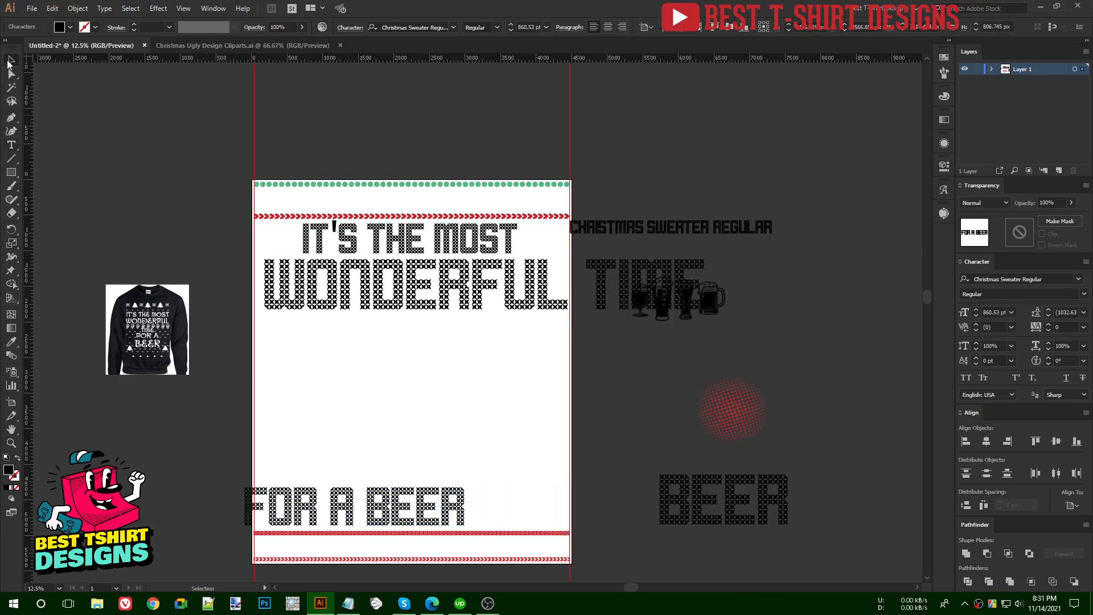
Move "FOR A BEER" to the middle of the artboard's width and scale "WONDERFUL TIME" down to fit between the guides
left_click(10, 61)
left_click_drag(367, 490, 423, 491)
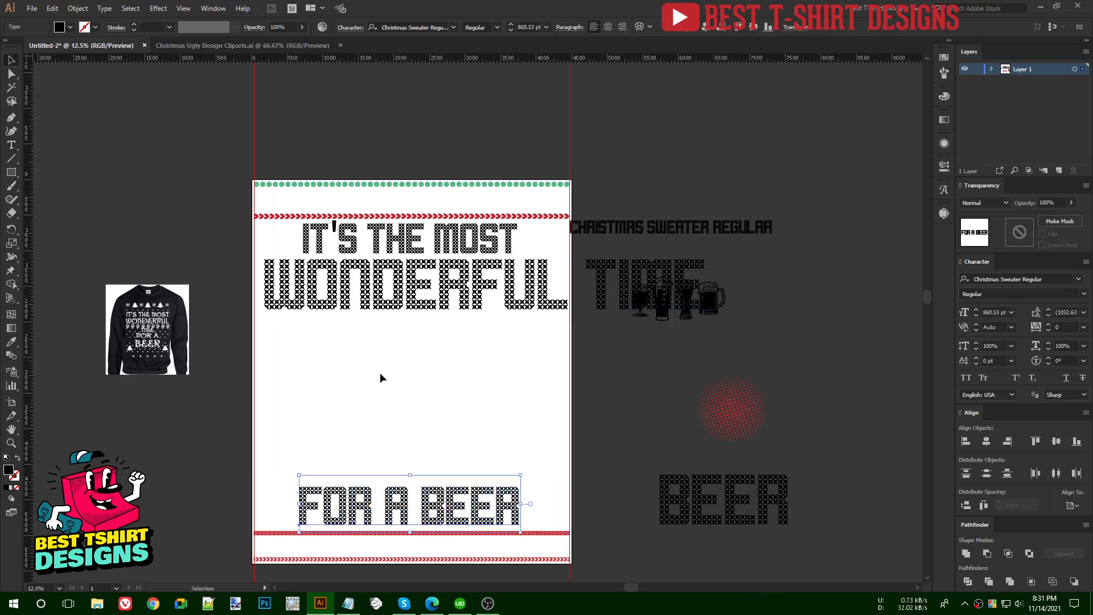
left_click(630, 309)
left_click_drag(709, 283, 569, 286)
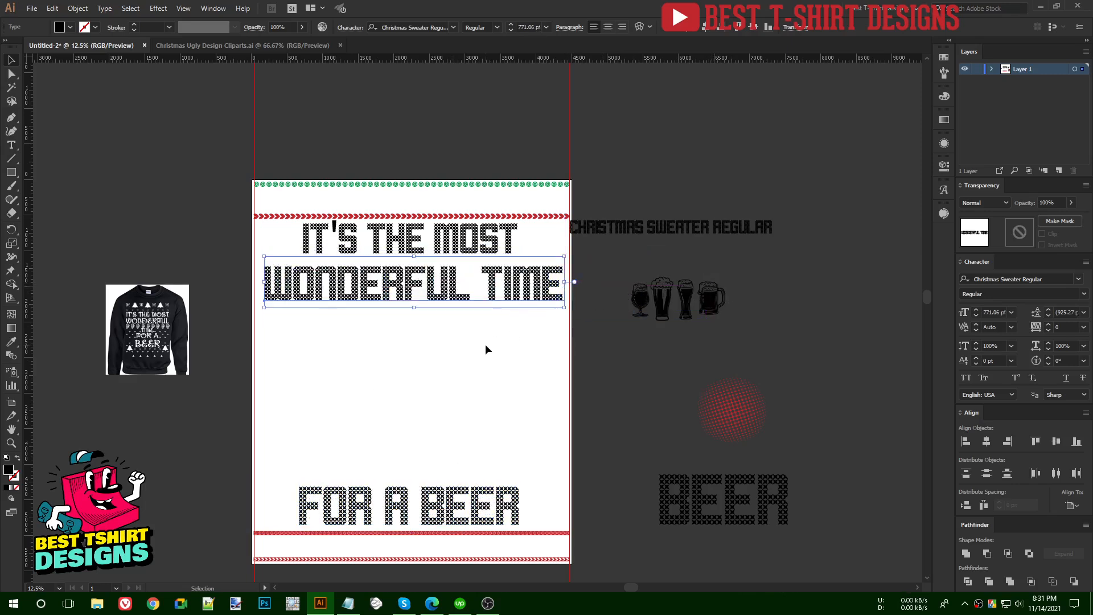
Enlarge "FOR A BEER" to nearly the full artboard width and convert it to outlines
scroll(485, 344, "down", 1)
left_click(474, 504)
left_click_drag(523, 477, 547, 454)
right_click(536, 490)
left_click(586, 335)
Stretch the outlined "FOR A BEER" to the left guide and nudge it up clear of the red circle band
scroll(572, 478, "up", 4)
key("ctrl+0")
scroll(322, 420, "up", 3)
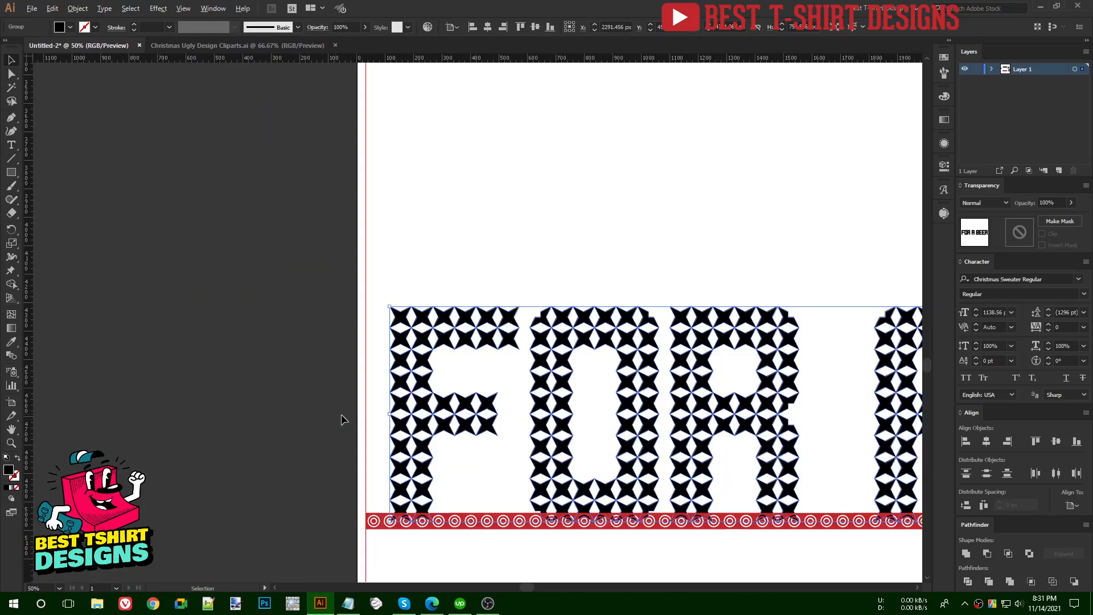
left_click_drag(392, 415, 365, 414)
key("ctrl+0")
key("Up")
key("Up")
key("Up")
key("Up")
key("Up")
key("Up")
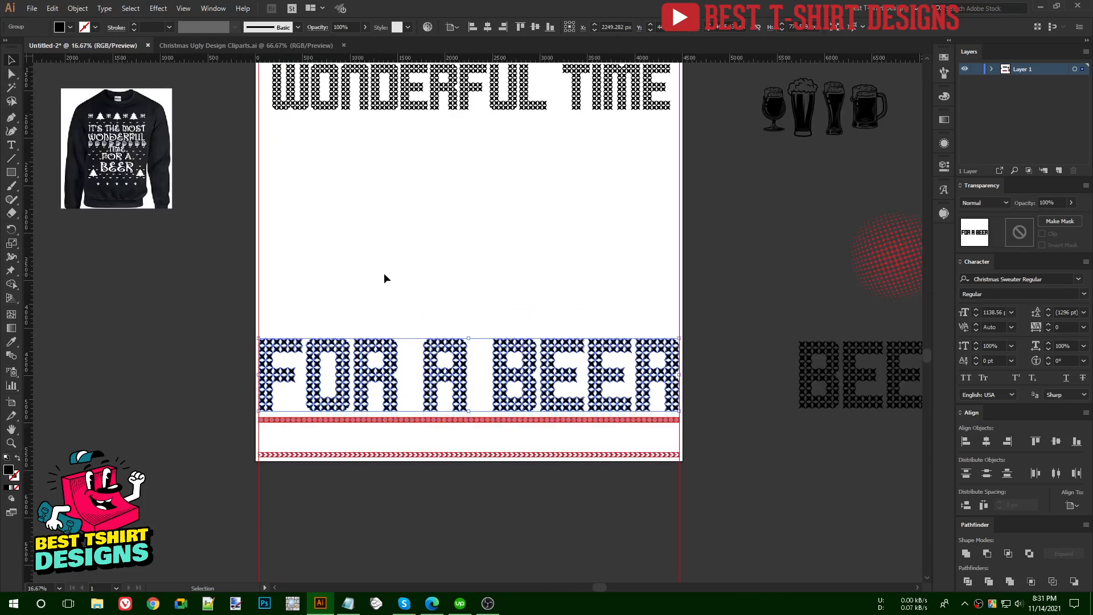
left_click(384, 274)
Copy the lowest red band to just above "FOR A BEER" and centre both horizontally on the artboard
left_click(508, 457)
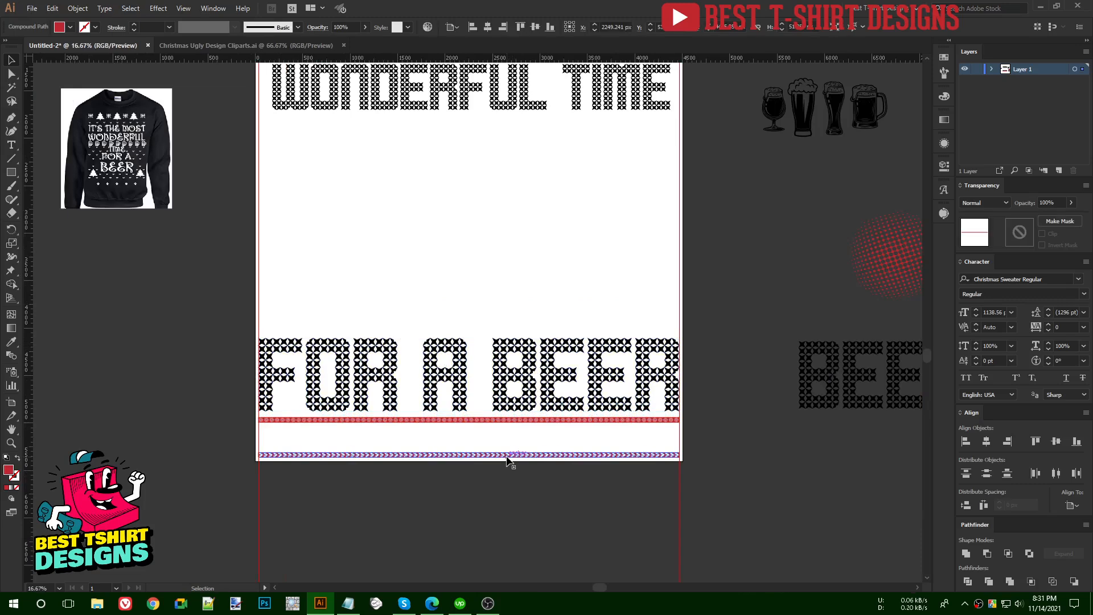
left_click_drag(506, 450, 504, 335)
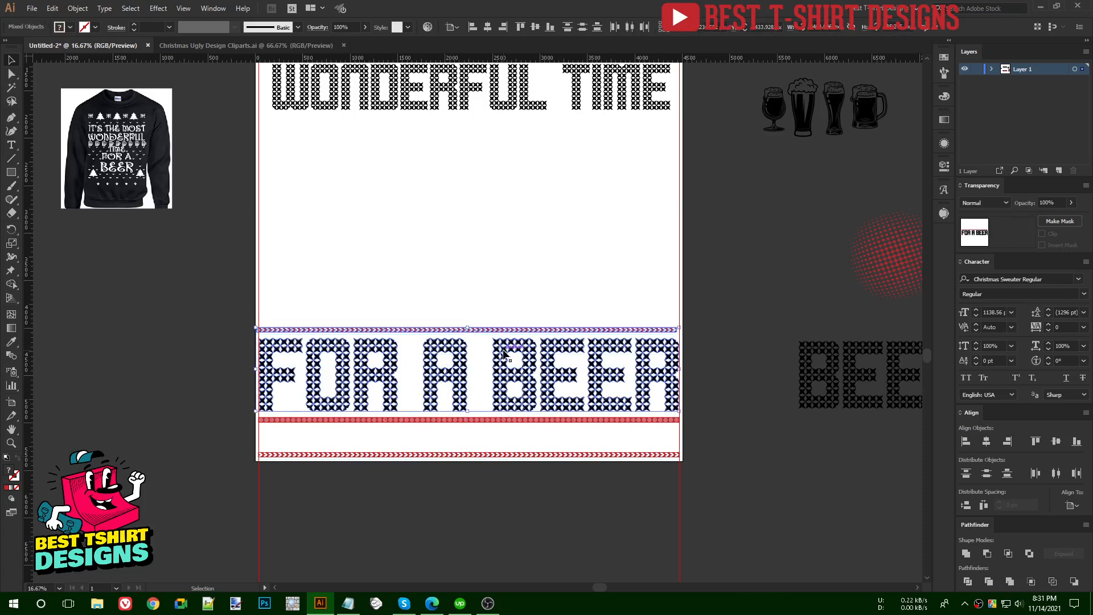
left_click(503, 350, "shift")
left_click(487, 27)
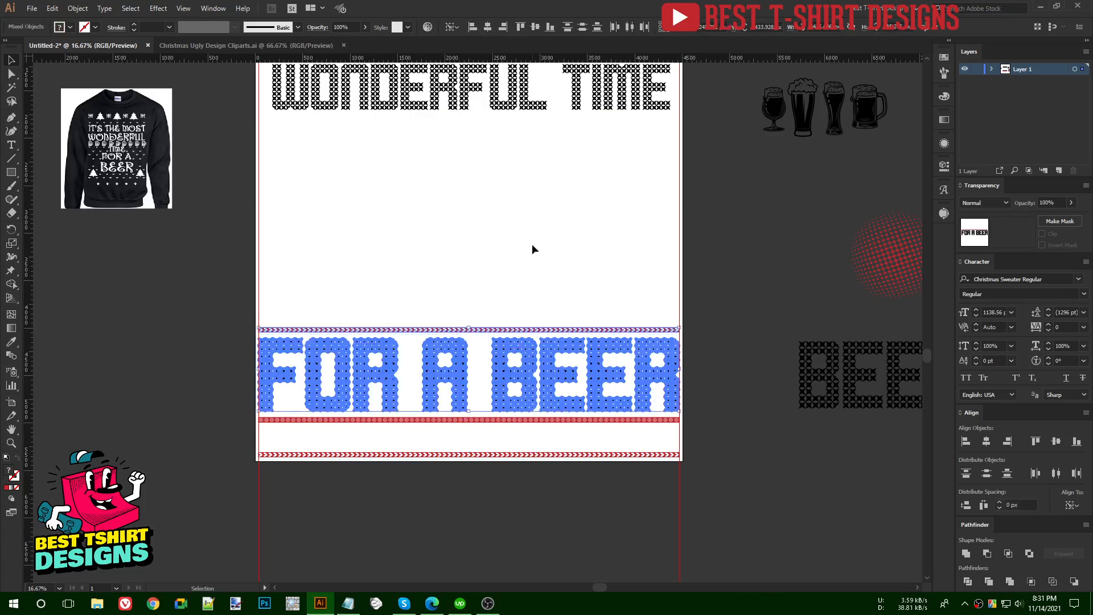
left_click(532, 243)
Convert "WONDERFUL TIME" to outlines and enlarge it to span from the left guide to the right guide
scroll(536, 267, "up", 2)
scroll(535, 266, "up", 1)
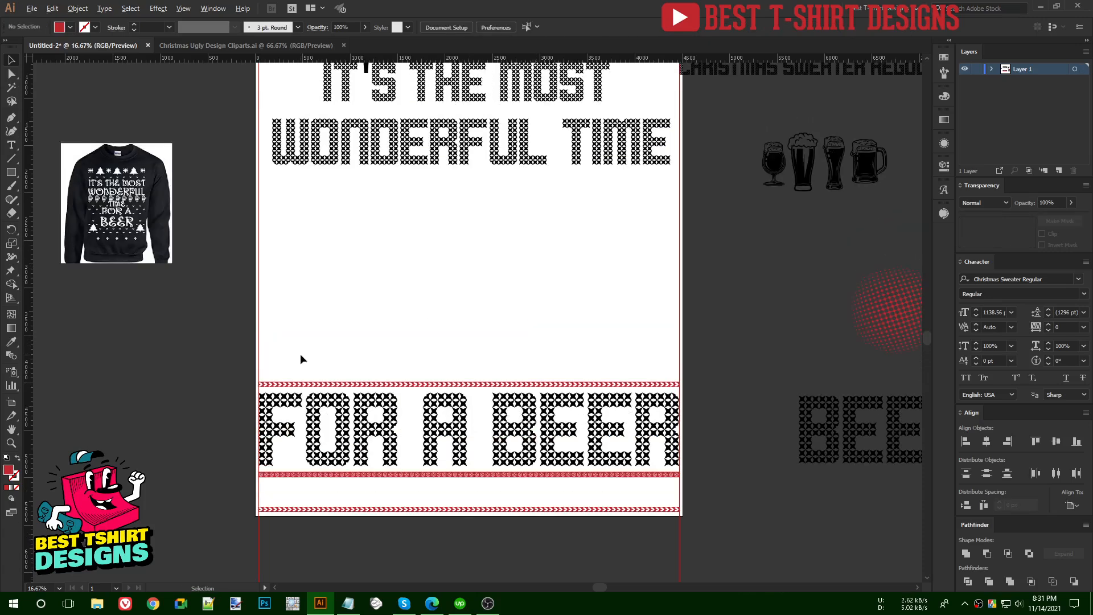
scroll(300, 359, "down", 1)
scroll(527, 314, "up", 1)
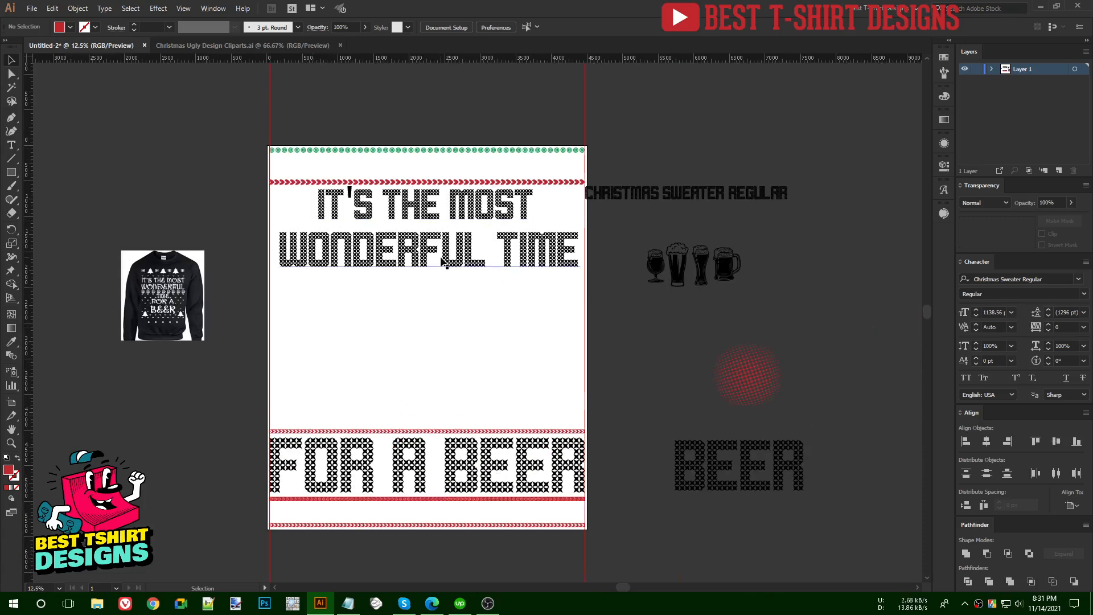
right_click(443, 261)
left_click(479, 337)
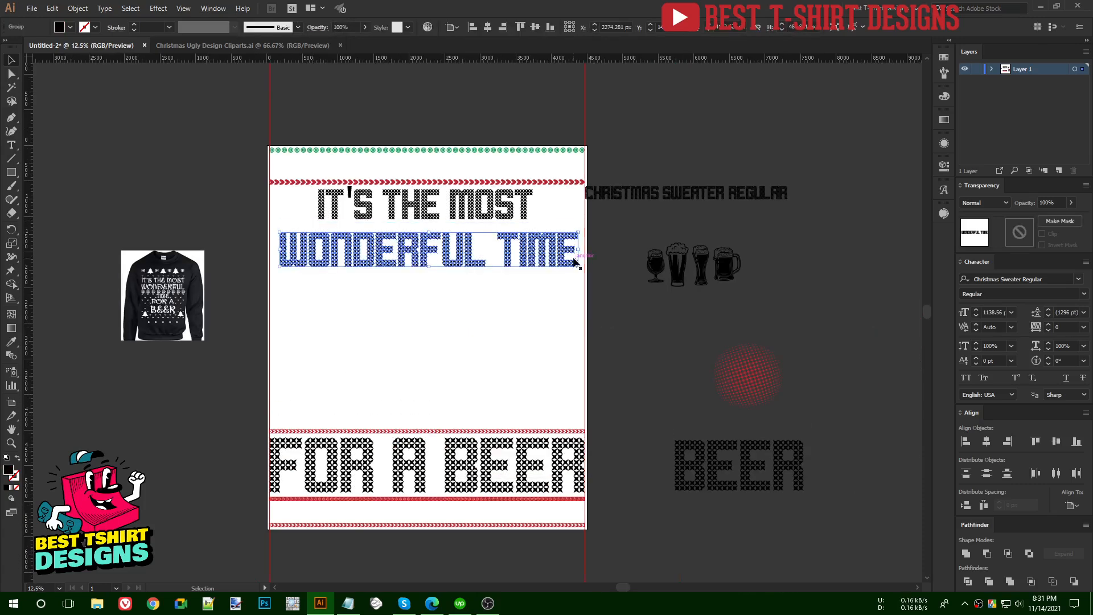
scroll(575, 259, "up", 2)
left_click_drag(571, 256, 583, 257)
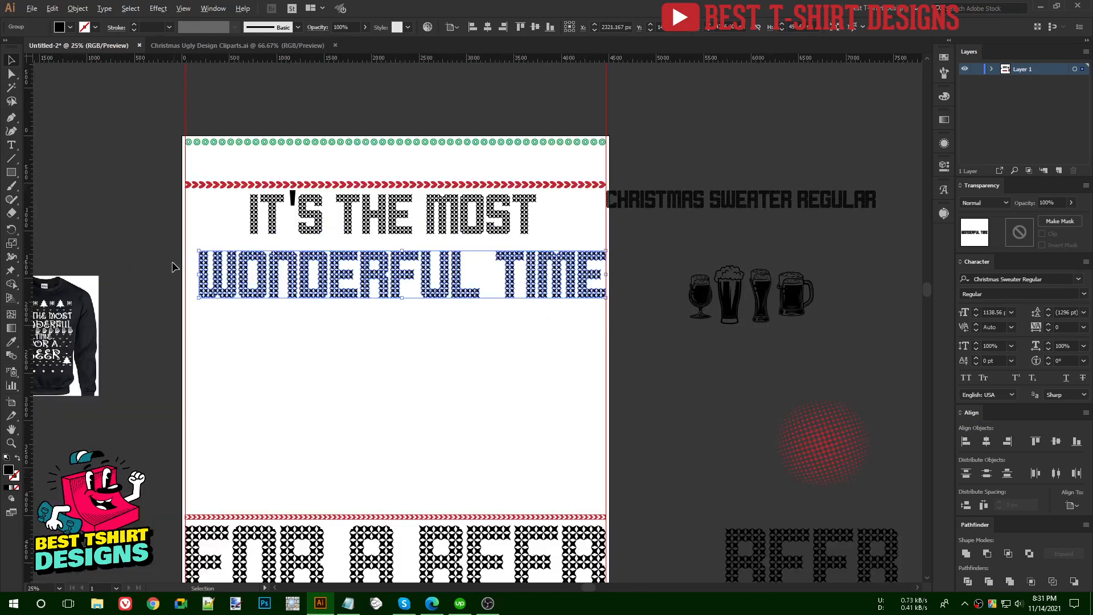
scroll(173, 267, "up", 3)
left_click_drag(250, 297, 209, 298)
Nudge "WONDERFUL TIME" up close beneath "IT'S THE MOST"
scroll(183, 293, "down", 3)
key("shift+Up")
key("shift+Up")
key("shift+Up")
key("shift+Up")
key("shift+Up")
key("shift+Up")
key("shift+Up")
key("shift+Up")
key("shift+Up")
key("shift+Up")
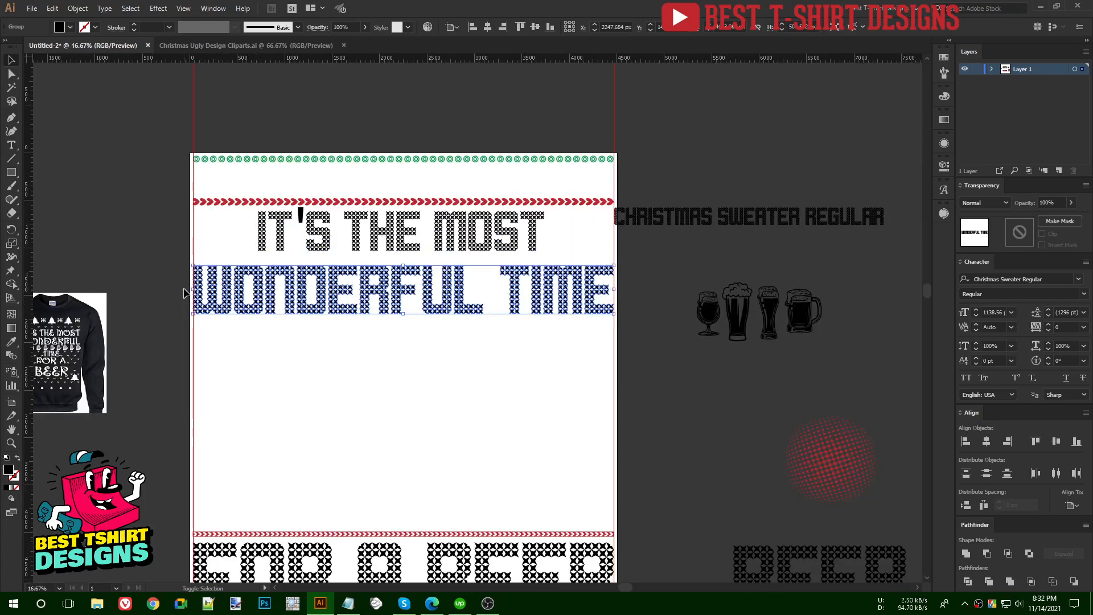
left_click(393, 352)
Convert "IT'S THE MOST" to outlines and delete its solid black apostrophe
scroll(307, 228, "up", 2)
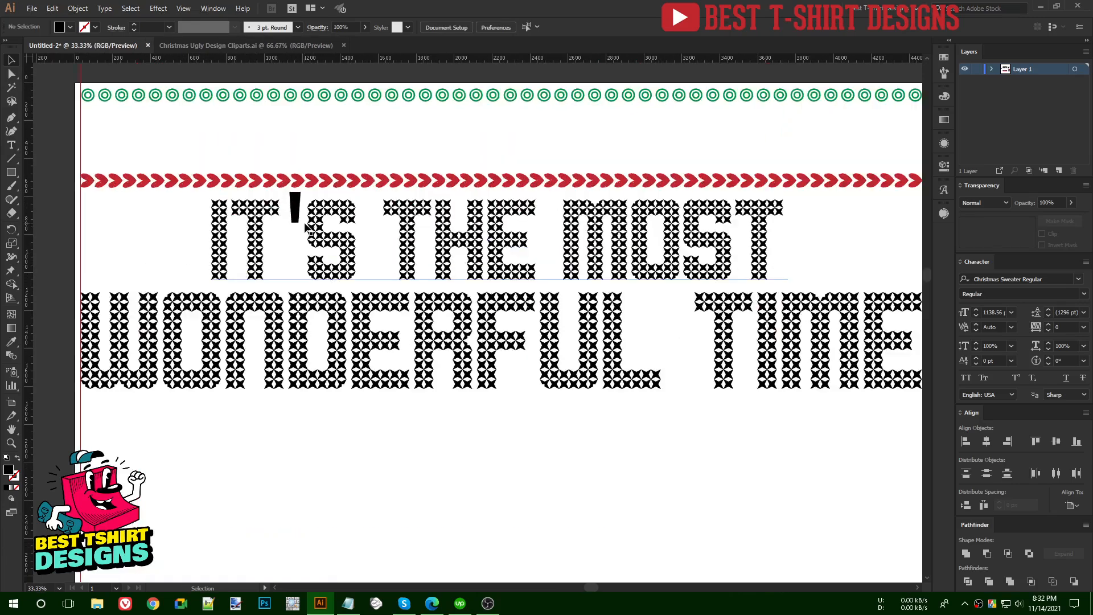
left_click(307, 227)
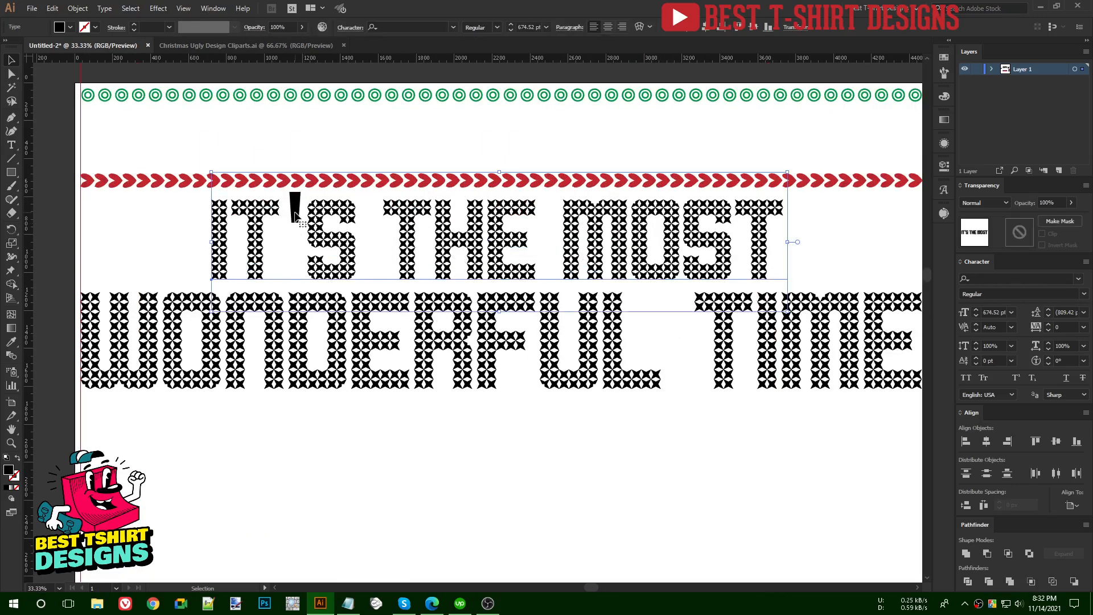
right_click(295, 216)
left_click(319, 289)
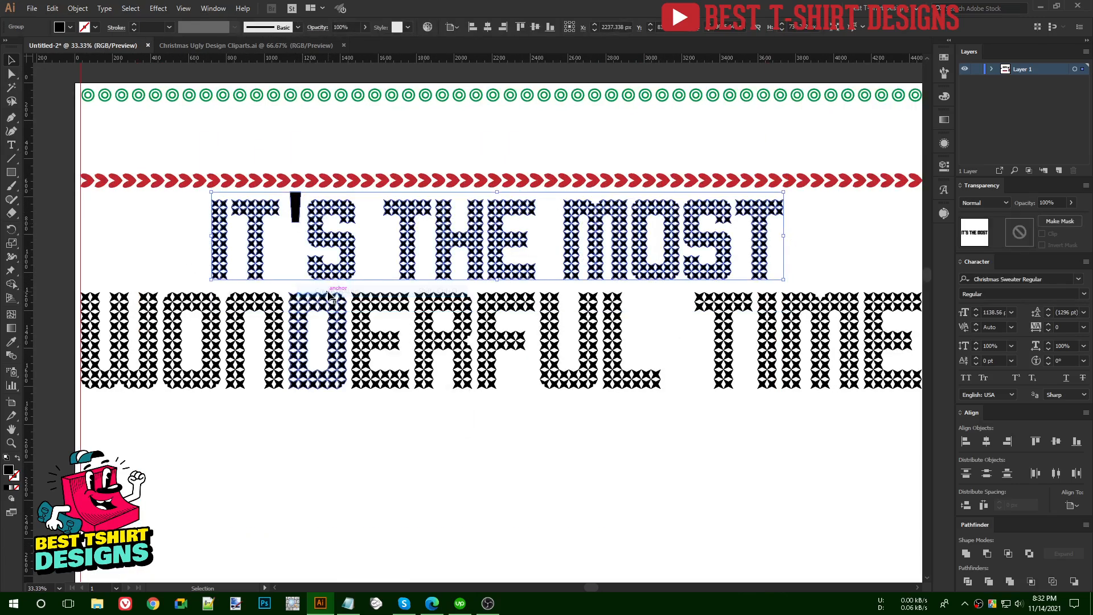
left_click(284, 236)
scroll(277, 210, "up", 2)
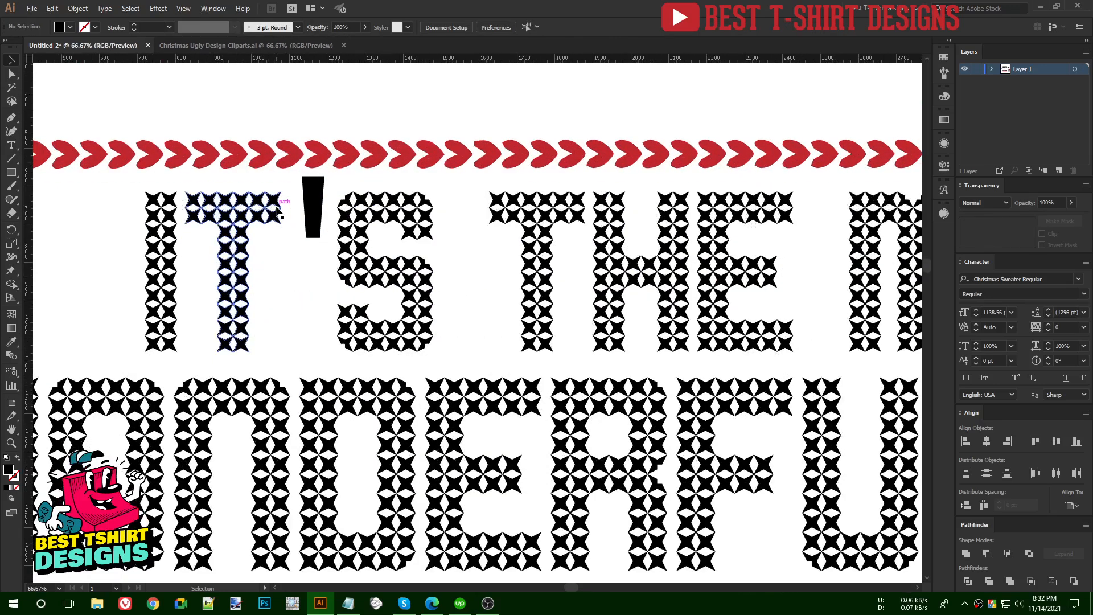
double_click(313, 212)
left_click(313, 211)
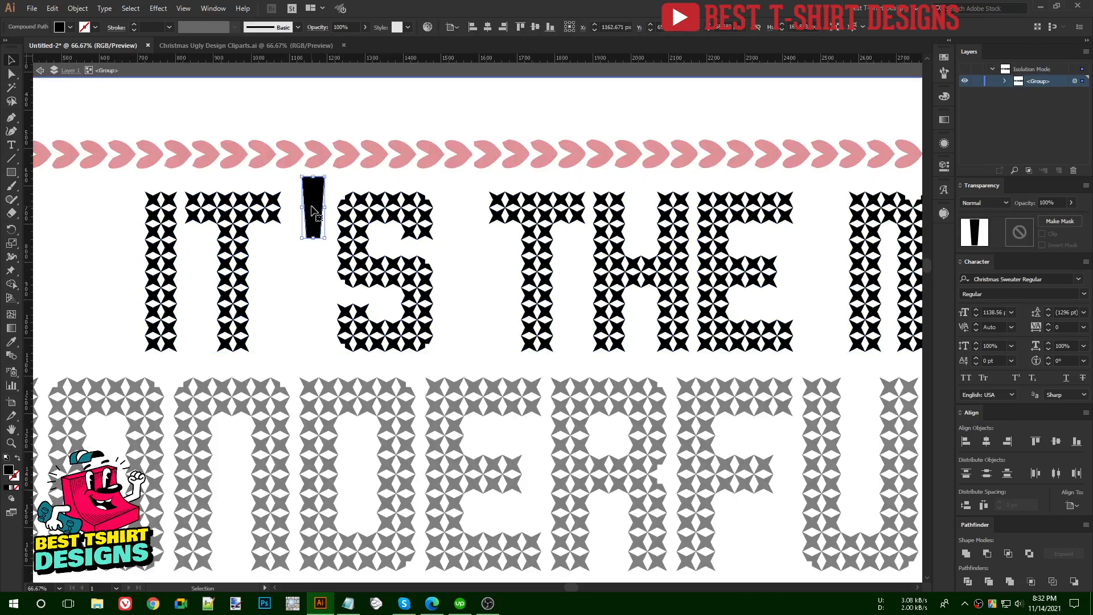
key("Delete")
Build a patterned apostrophe by copying the letter "I" between "T" and "S" and deleting the copy's lower part
left_click_drag(162, 251, 319, 257)
double_click(319, 257)
left_click_drag(359, 371, 254, 243)
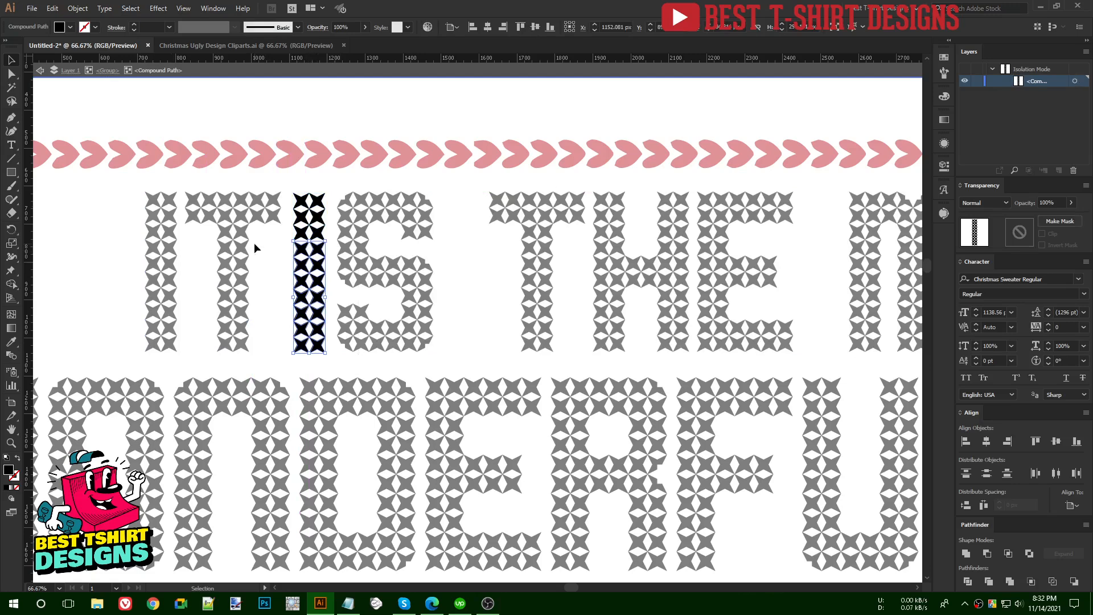
key("Delete")
double_click(276, 272)
Centre "IT'S THE MOST" and "WONDERFUL TIME" horizontally on the artboard
scroll(261, 271, "down", 4)
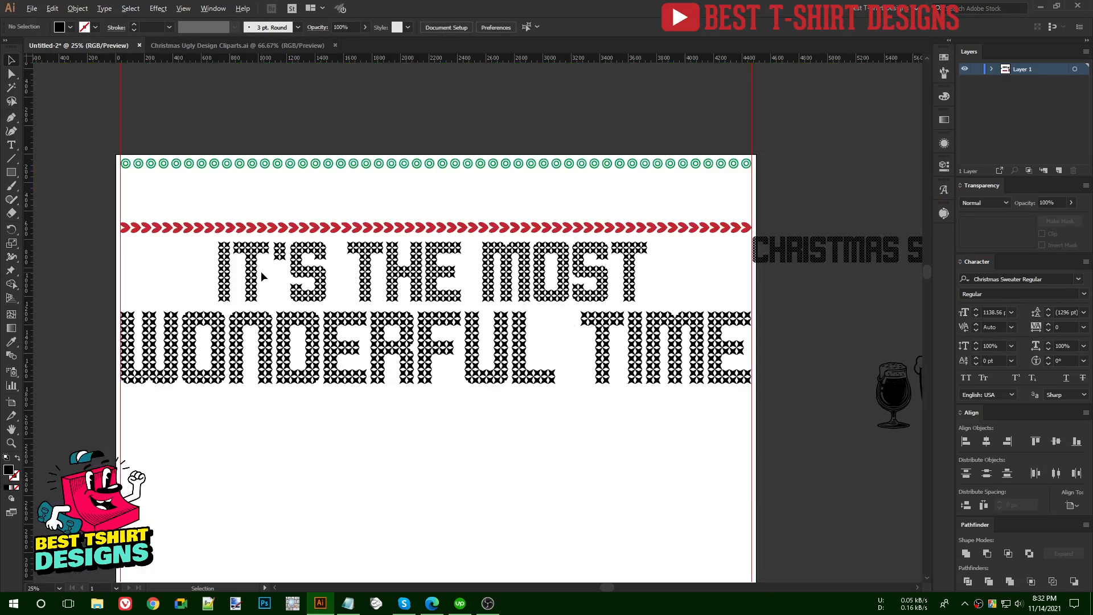
scroll(552, 275, "down", 2)
left_click_drag(488, 325, 387, 251)
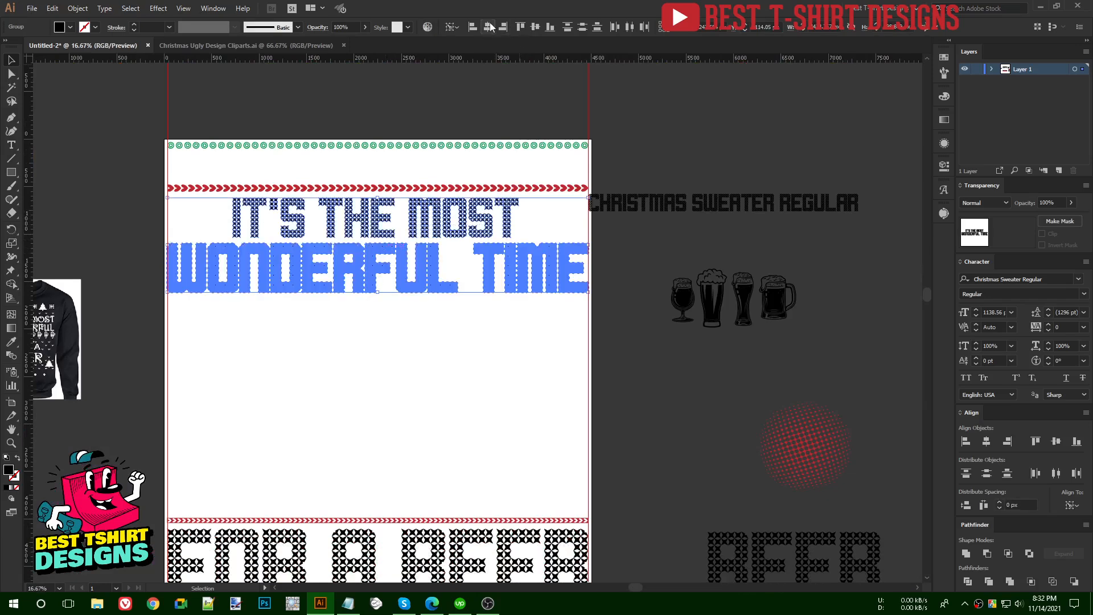
left_click(546, 213)
scroll(447, 215, "down", 1)
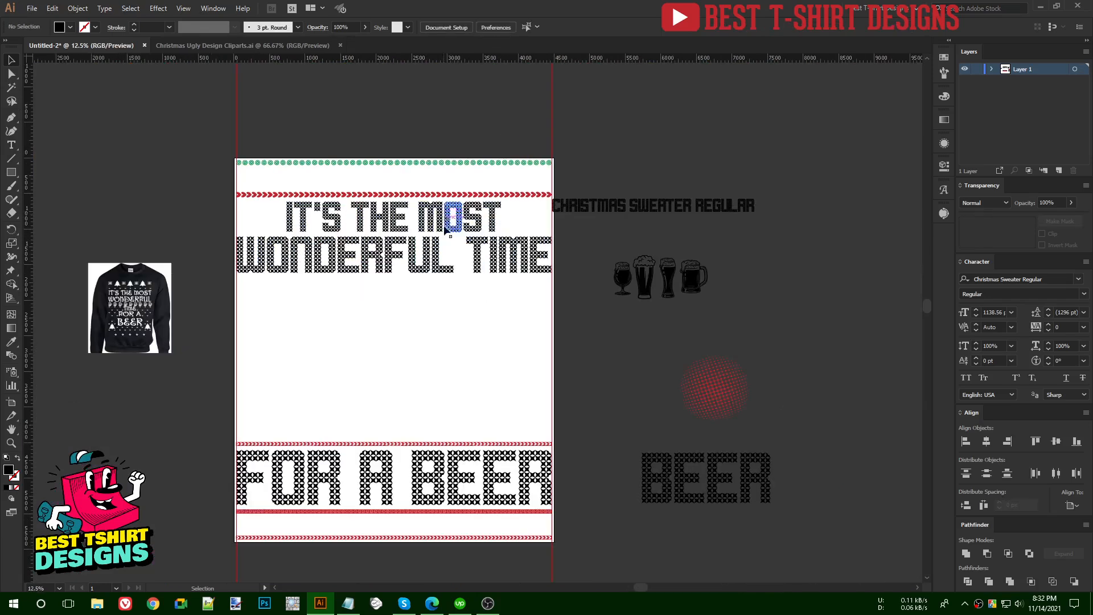
Copy the upper red heart band to just below "WONDERFUL TIME" and centre it horizontally with the text
scroll(457, 273, "up", 1)
left_click_drag(453, 173, 462, 284)
left_click(447, 265, "shift")
left_click(489, 30)
left_click(515, 309)
scroll(514, 309, "down", 1)
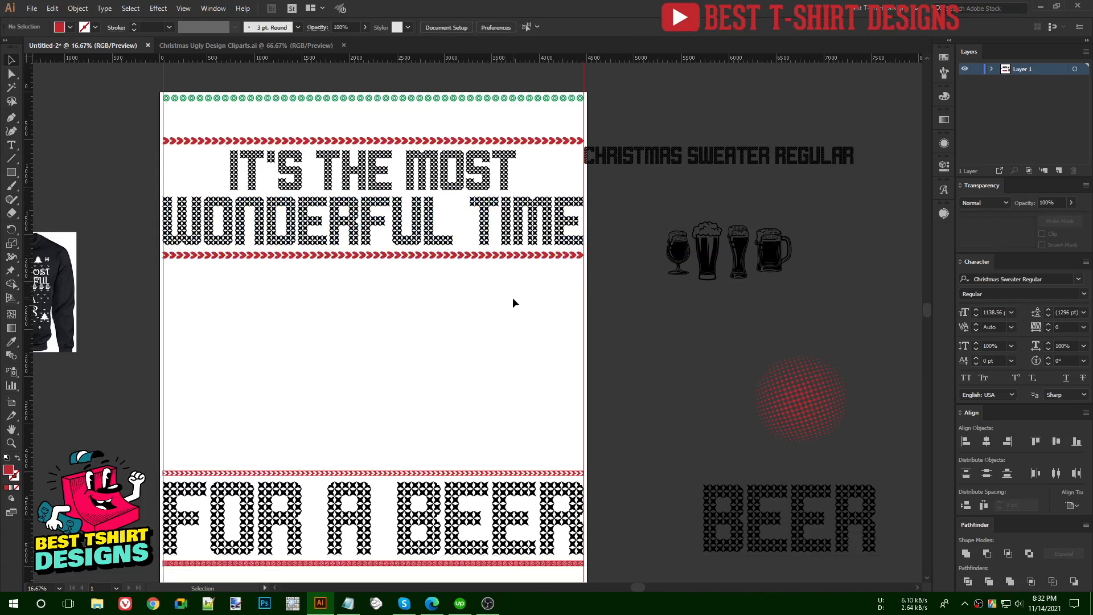
Nudge "WONDERFUL TIME" and the red band beneath it down to widen the gap below "IT'S THE MOST"
scroll(513, 302, "up", 1)
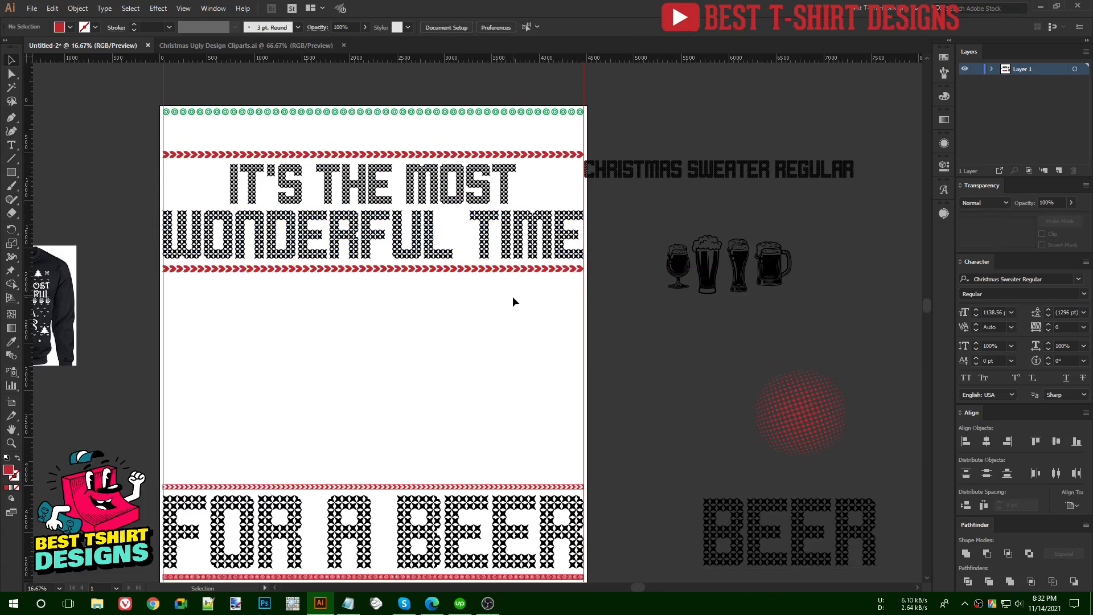
left_click(485, 244)
key("Down")
key("Down")
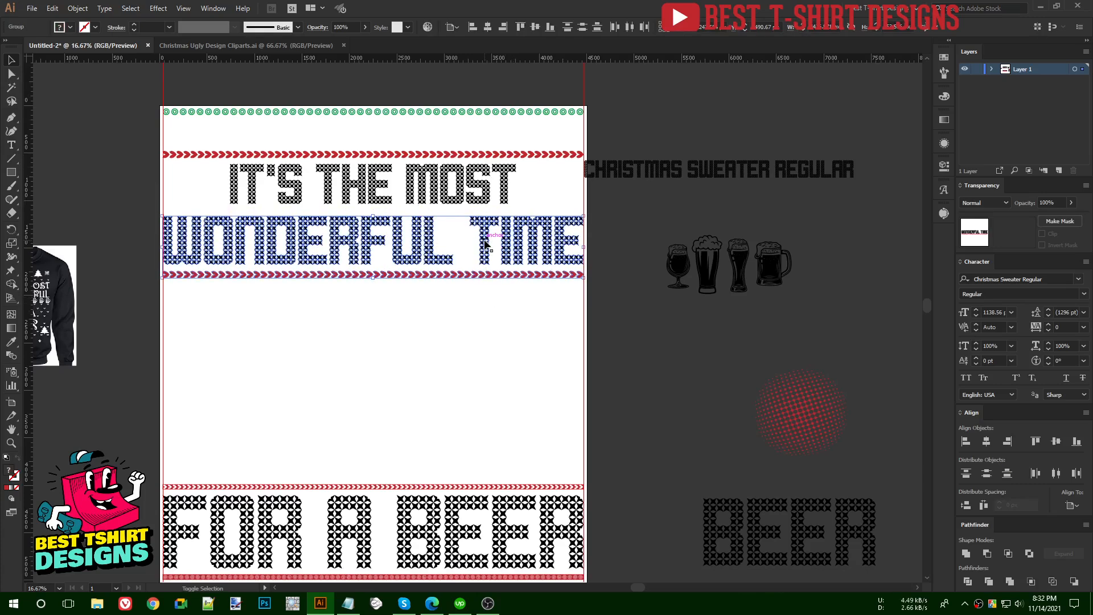
left_click(452, 359)
Copy the thin red band from above "FOR A BEER" into the gap between the two upper text lines and centre it horizontally
left_click_drag(443, 485, 449, 209)
left_click(433, 226, "shift")
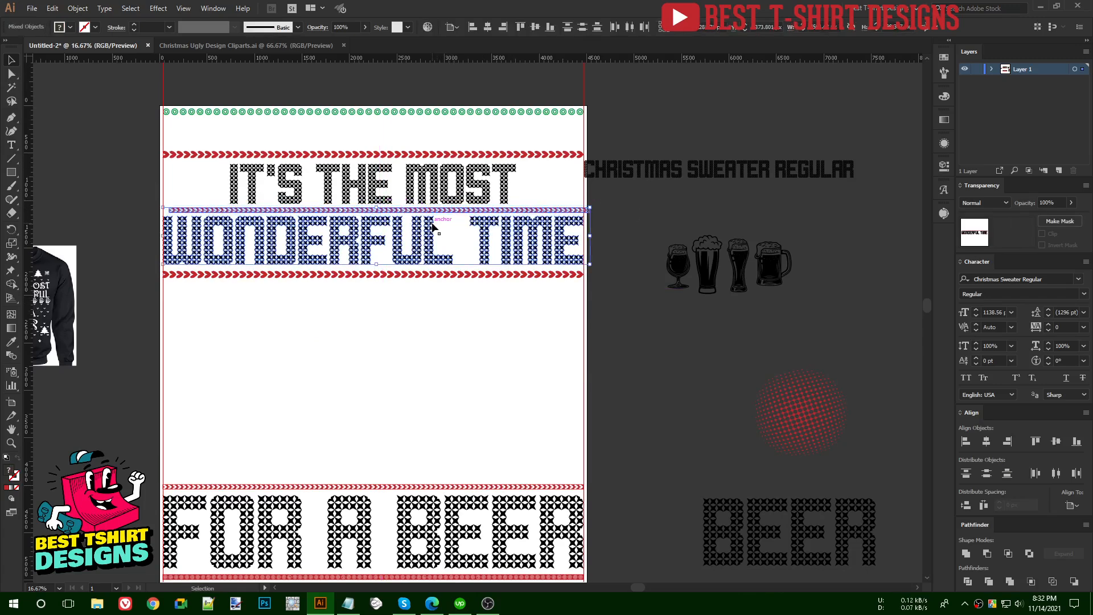
left_click(487, 28)
left_click(471, 300)
Distribute the vertical spacing of the two upper text lines and their three red bands evenly, aligned to the selection
left_click_drag(422, 197, 378, 142)
left_click(454, 28)
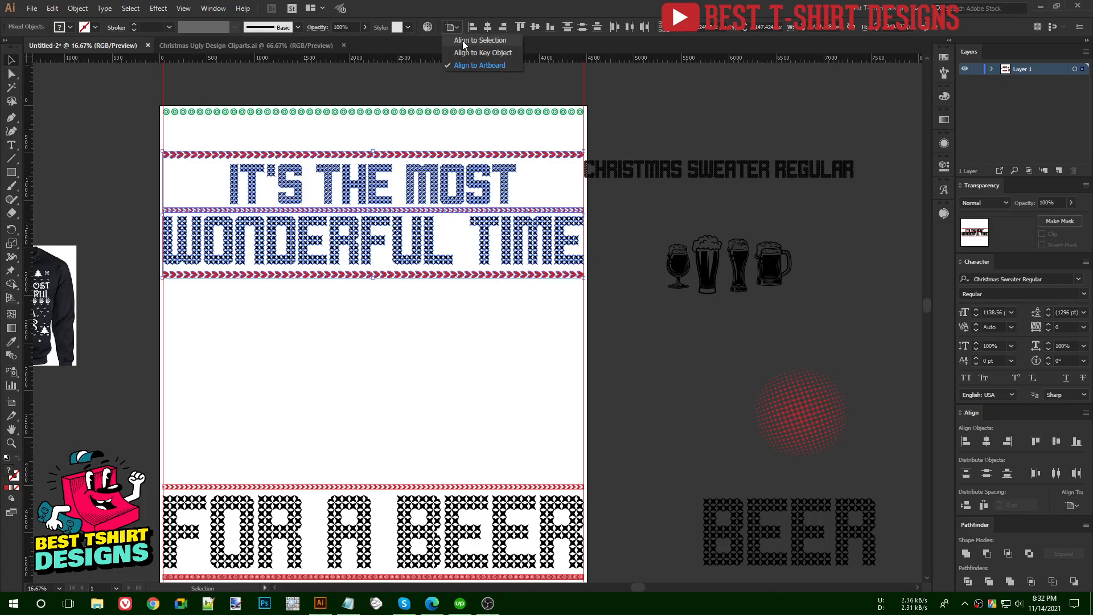
left_click(462, 40)
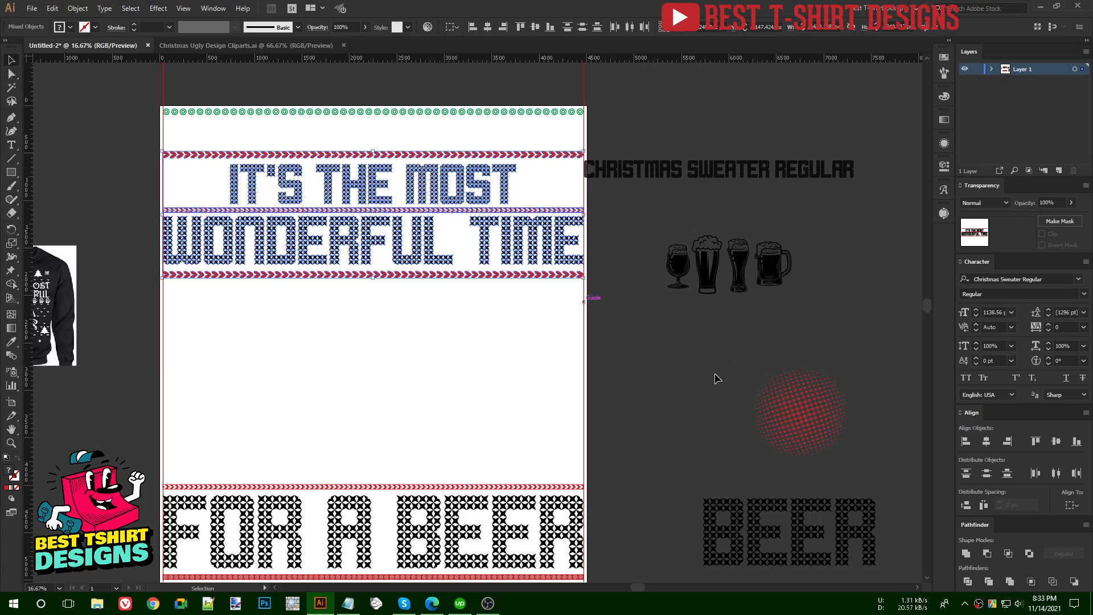
left_click(966, 506)
left_click(367, 344)
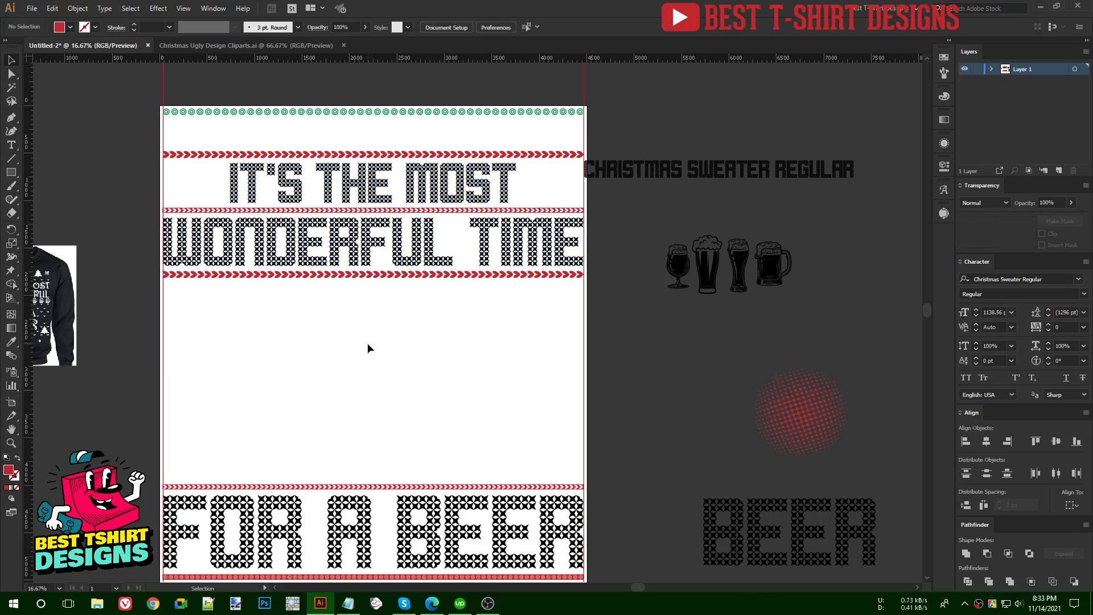
Select "FOR A BEER" with the bands directly above and below it and check their vertical spacing
scroll(368, 344, "down", 2)
left_click_drag(347, 345, 411, 489)
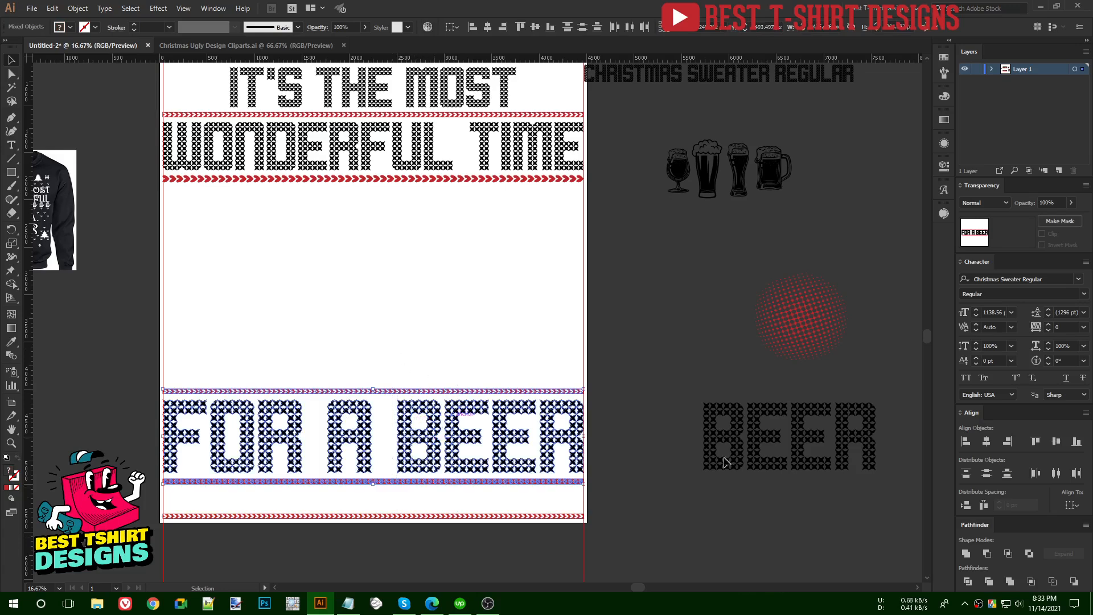
left_click(467, 501)
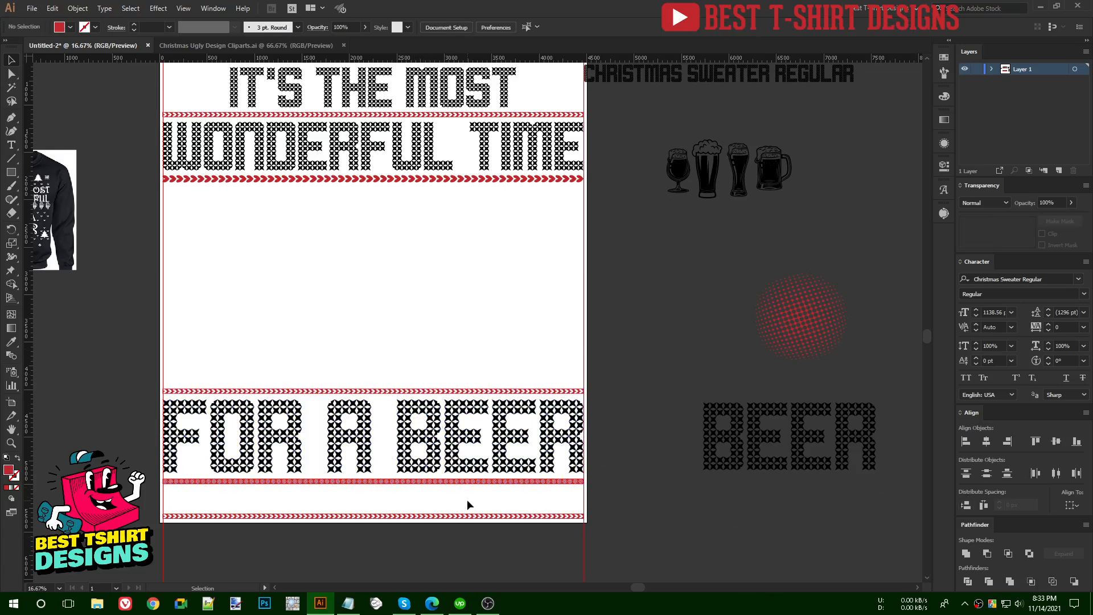
scroll(450, 336, "up", 1)
scroll(448, 333, "up", 2)
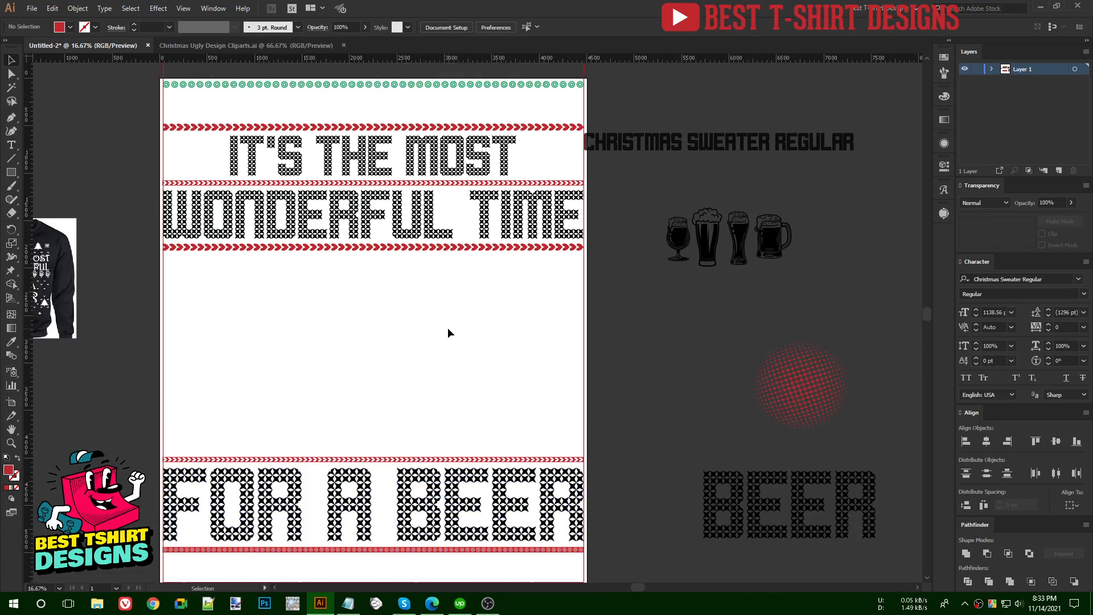
Place the red halftone circle between "WONDERFUL TIME" and "FOR A BEER", enlarged to about 2159 px wide
scroll(405, 316, "down", 1)
scroll(405, 322, "up", 1)
left_click_drag(825, 390, 492, 343)
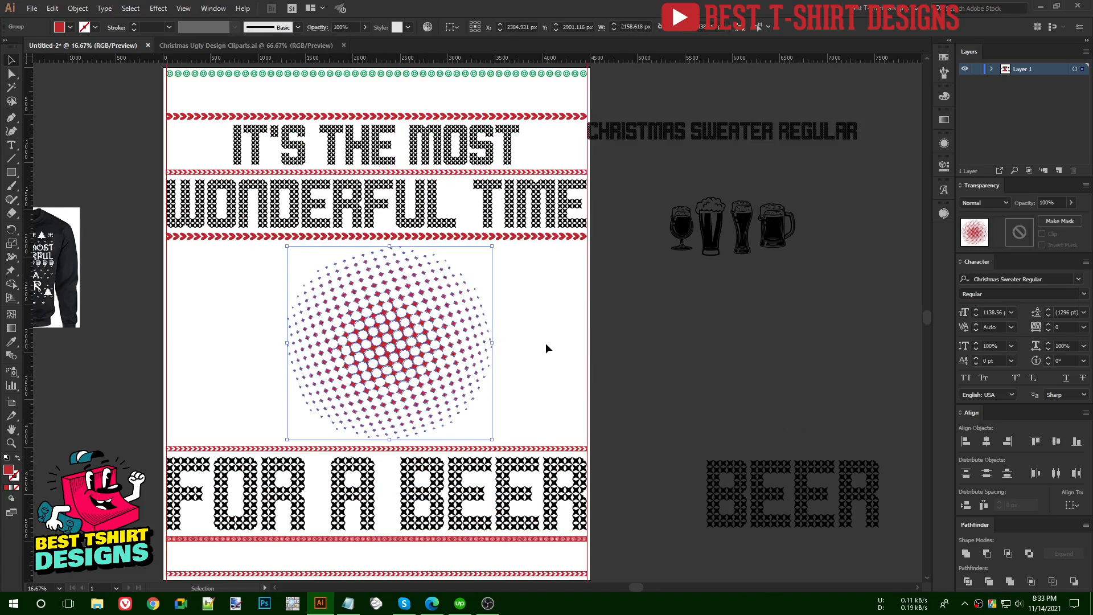
left_click(545, 343)
scroll(432, 335, "down", 1)
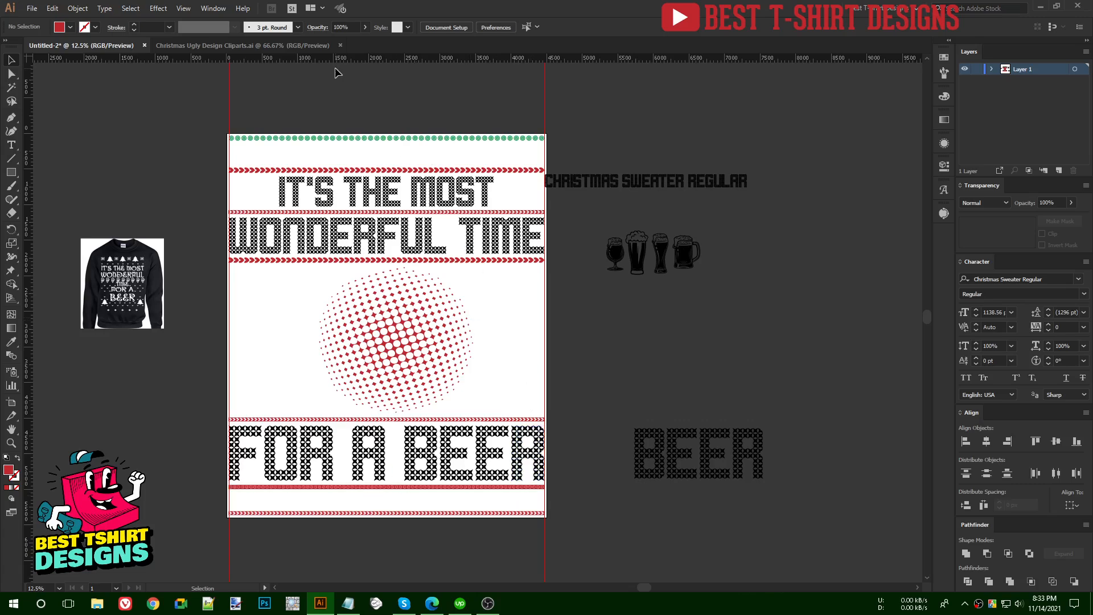
Switch to Christmas Ugly Design Cliparts.ai and copy the first snowflake, reindeer and tree from its uppermost strip
left_click(209, 45)
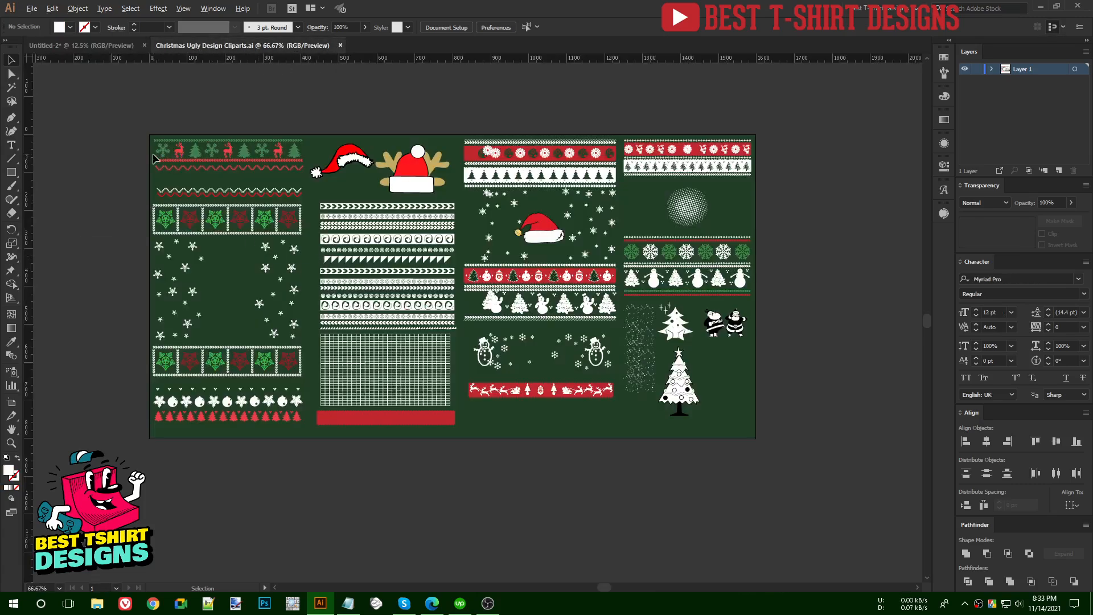
scroll(130, 111, "up", 4)
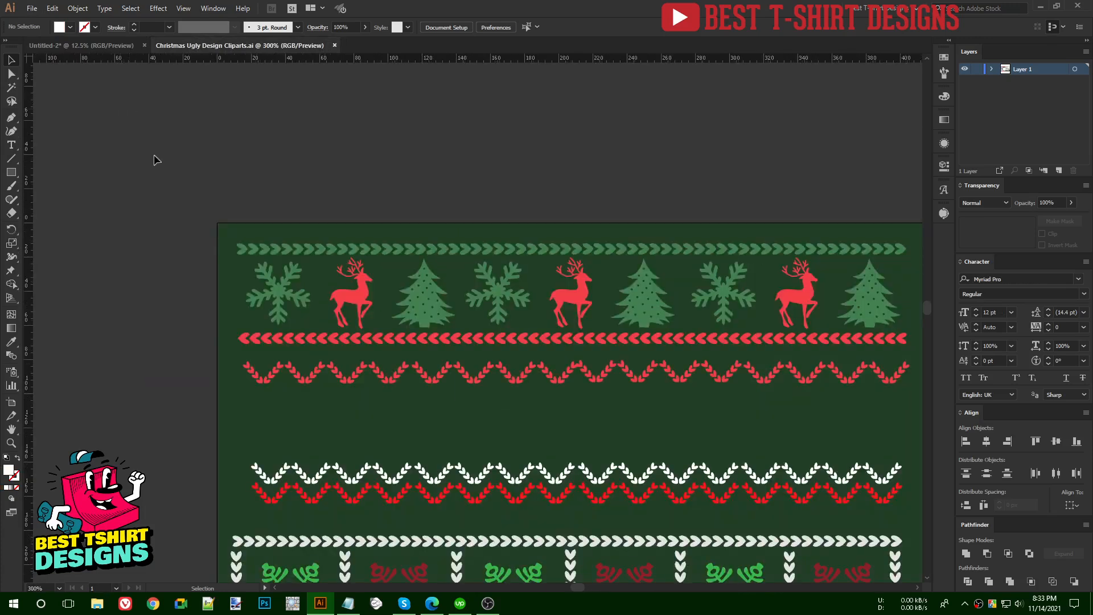
left_click_drag(448, 329, 436, 329)
left_click(345, 291)
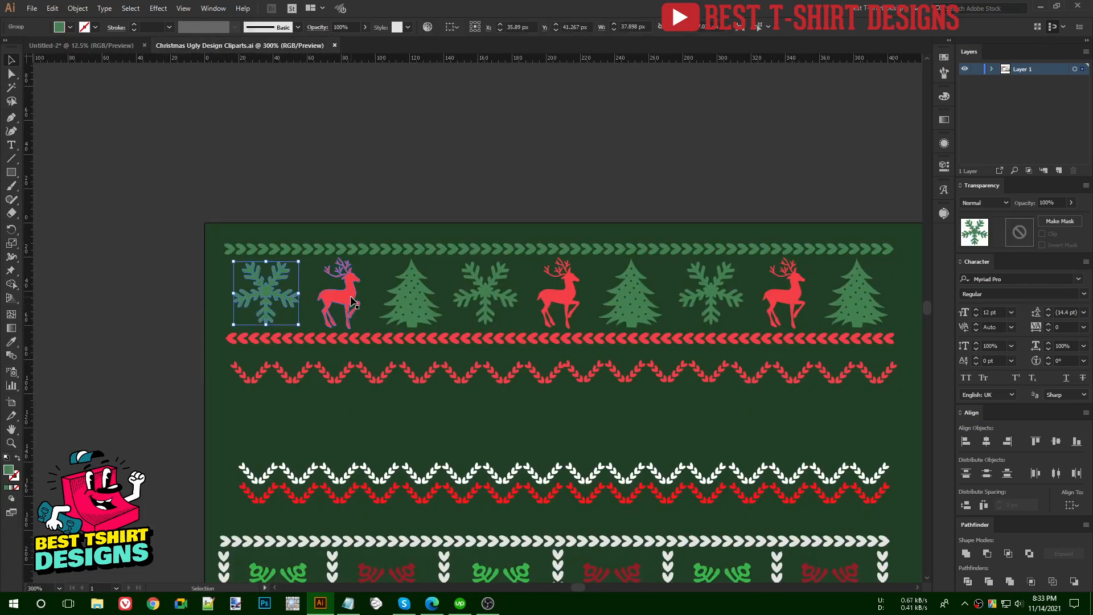
left_click(408, 302)
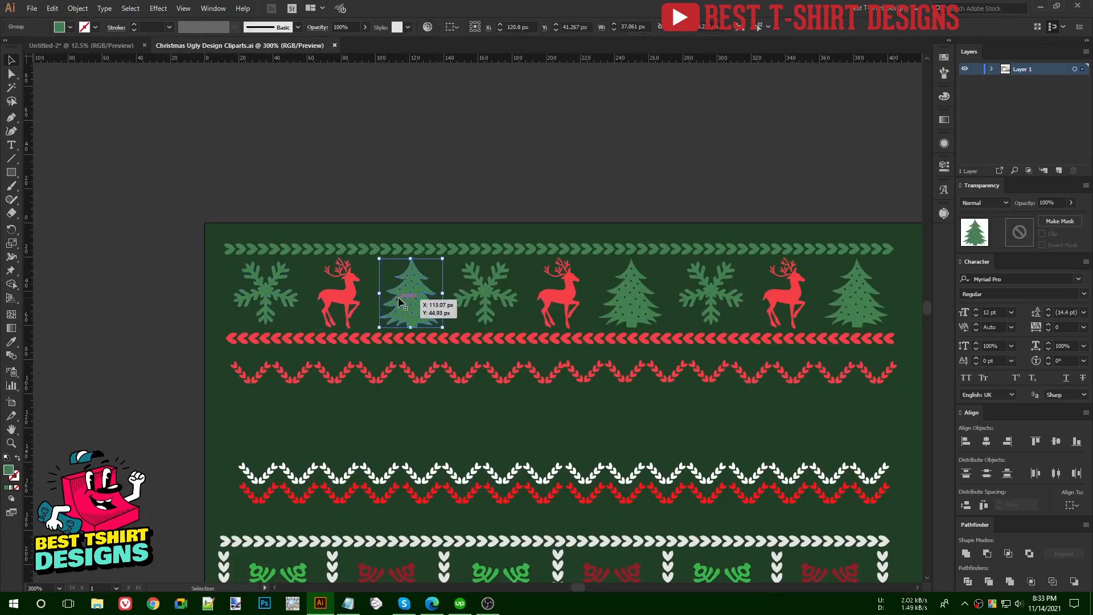
left_click(336, 300, "shift")
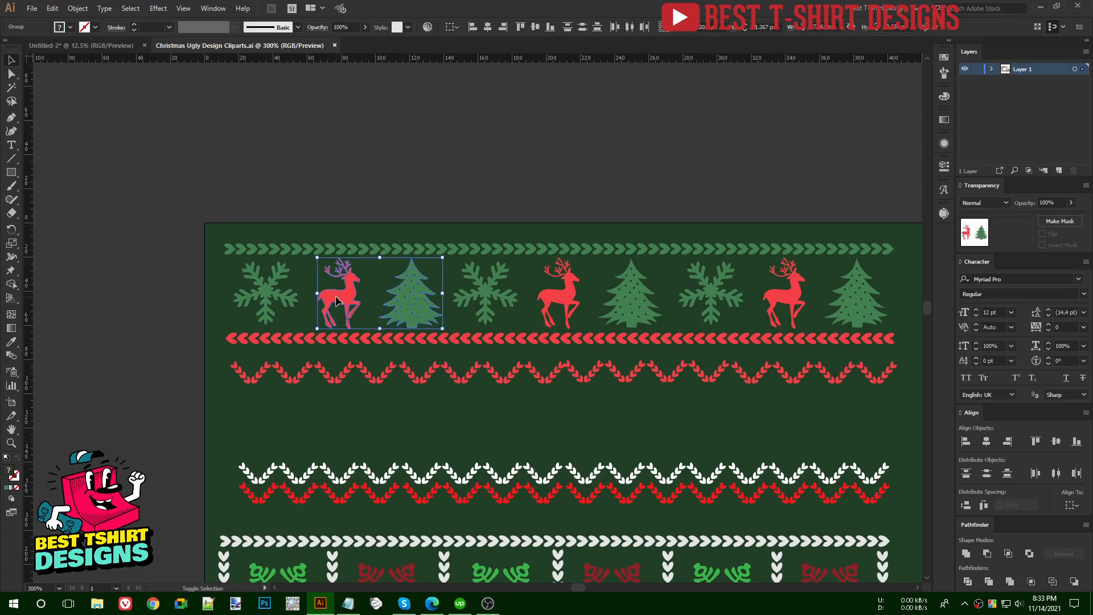
left_click(273, 293, "shift")
Paste the three motifs into the shirt design and place the reindeer near the start of the gap below the green circle strip
left_click(81, 46)
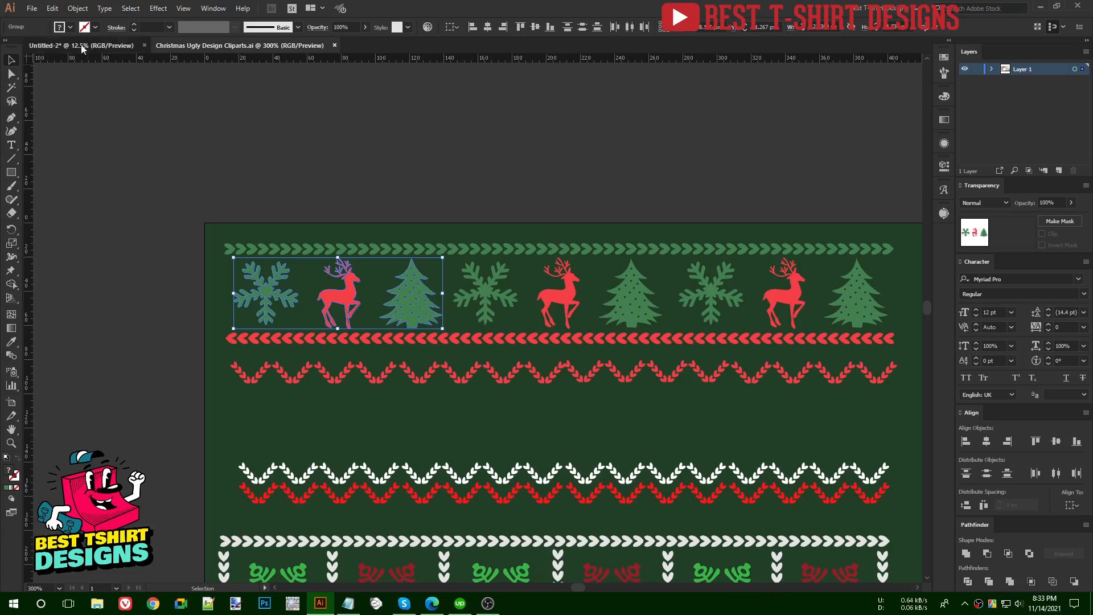
left_click_drag(481, 324, 262, 145)
left_click(515, 365)
scroll(257, 112, "up", 3)
left_click_drag(291, 218, 279, 226)
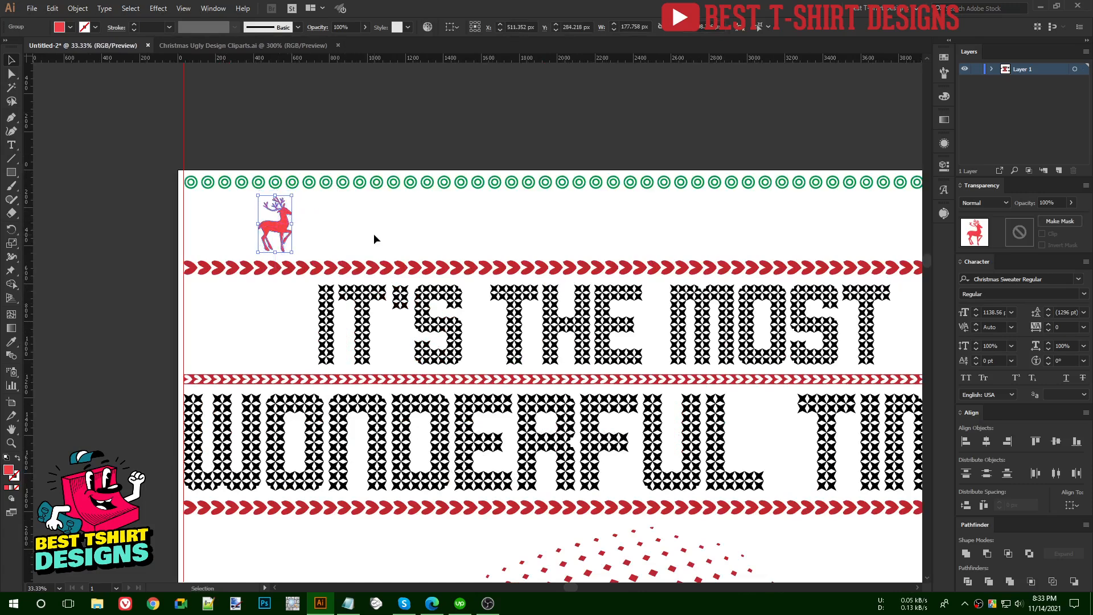
left_click(374, 234)
Copy the stemmed beer glass from beside the artboard to just after the reindeer, about 186 px wide
scroll(85, 254, "down", 2)
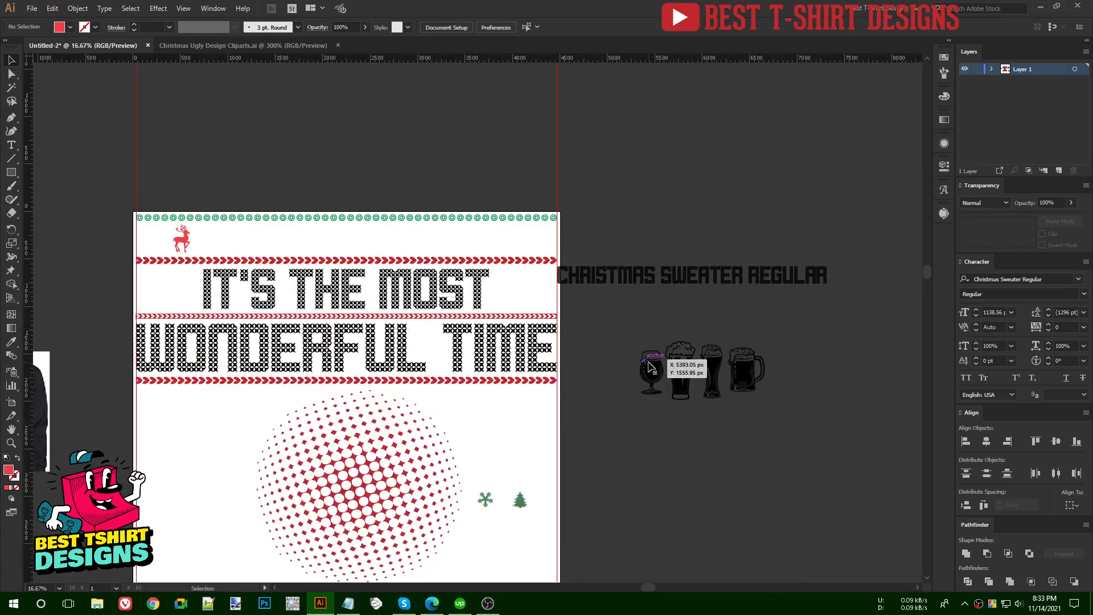
left_click_drag(652, 365, 217, 241)
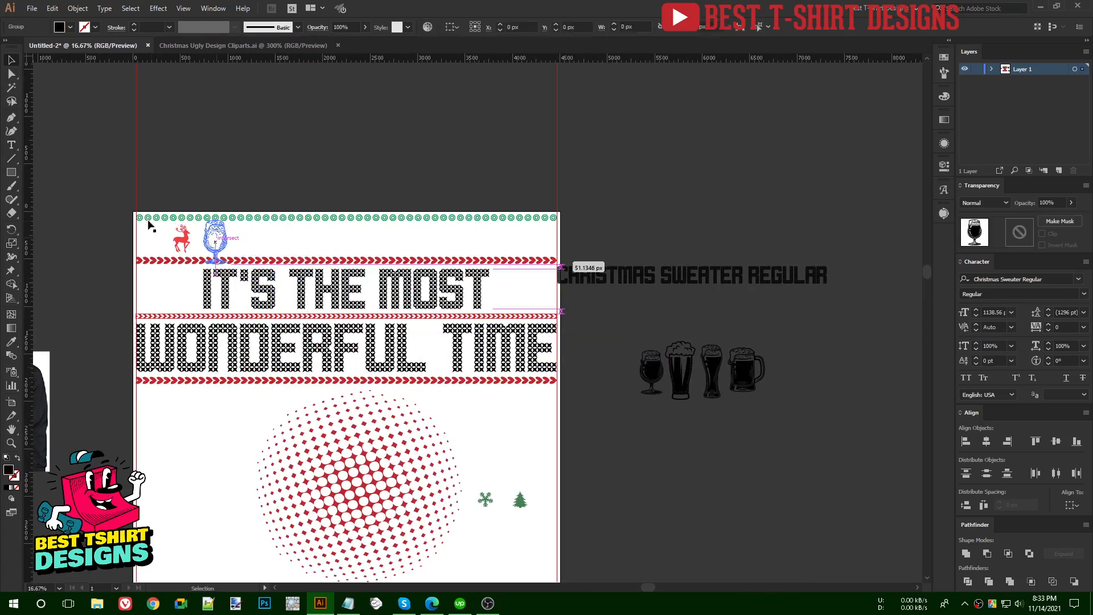
key("ctrl+equal")
key("ctrl+equal")
left_click_drag(463, 307, 391, 295)
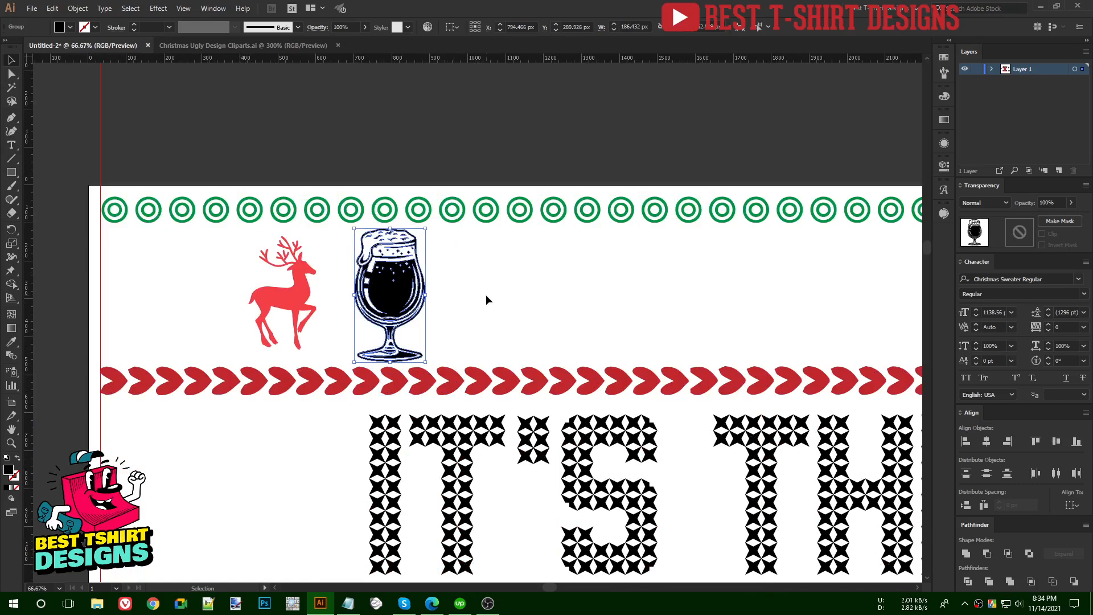
scroll(436, 286, "up", 1)
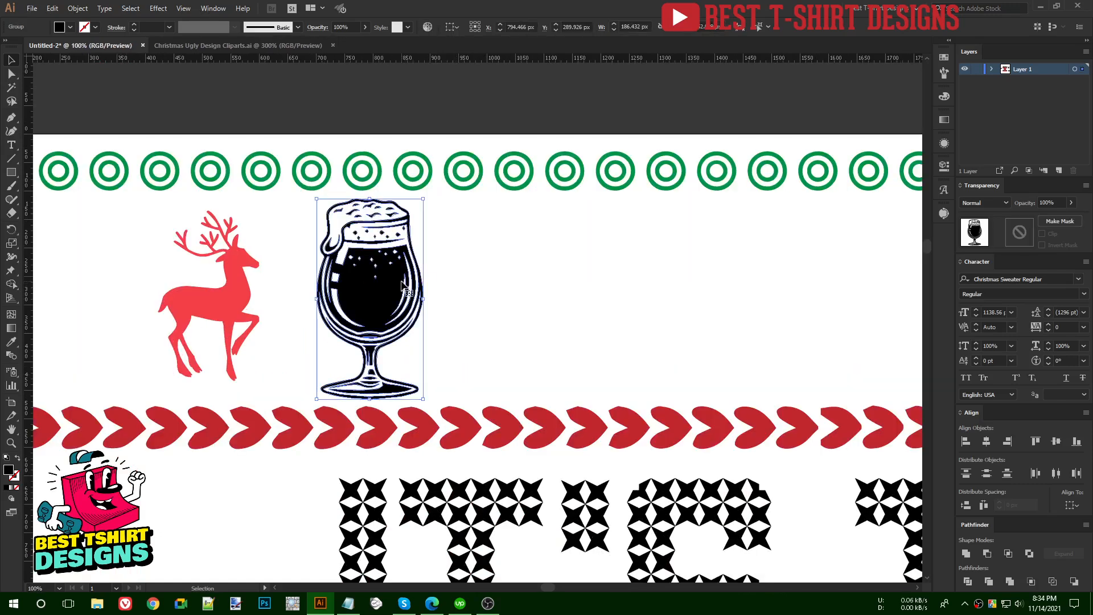
Unite the copied beer glass into a solid black silhouette
left_click(510, 307)
left_click(366, 293)
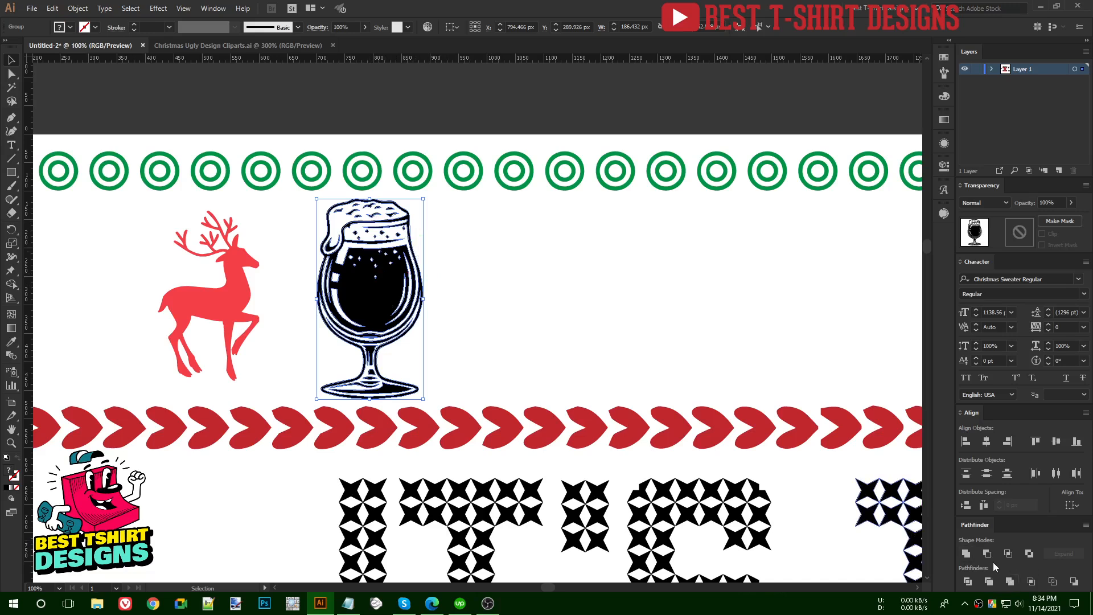
left_click(970, 551)
left_click(521, 327)
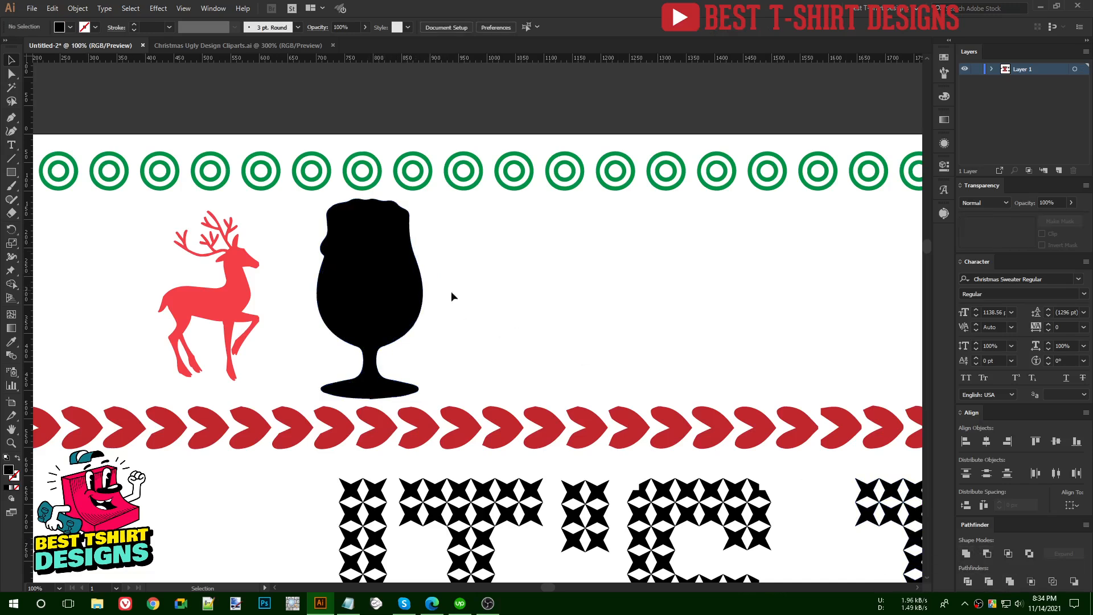
Align the glass silhouette to the vertical centre of the reindeer
left_click(383, 292)
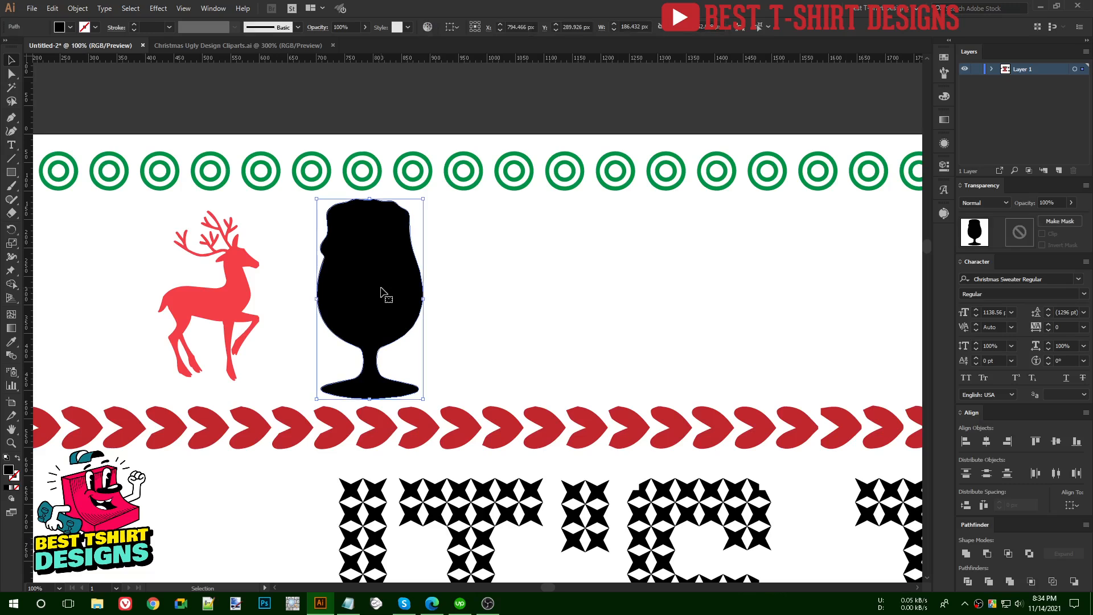
left_click(248, 306, "shift")
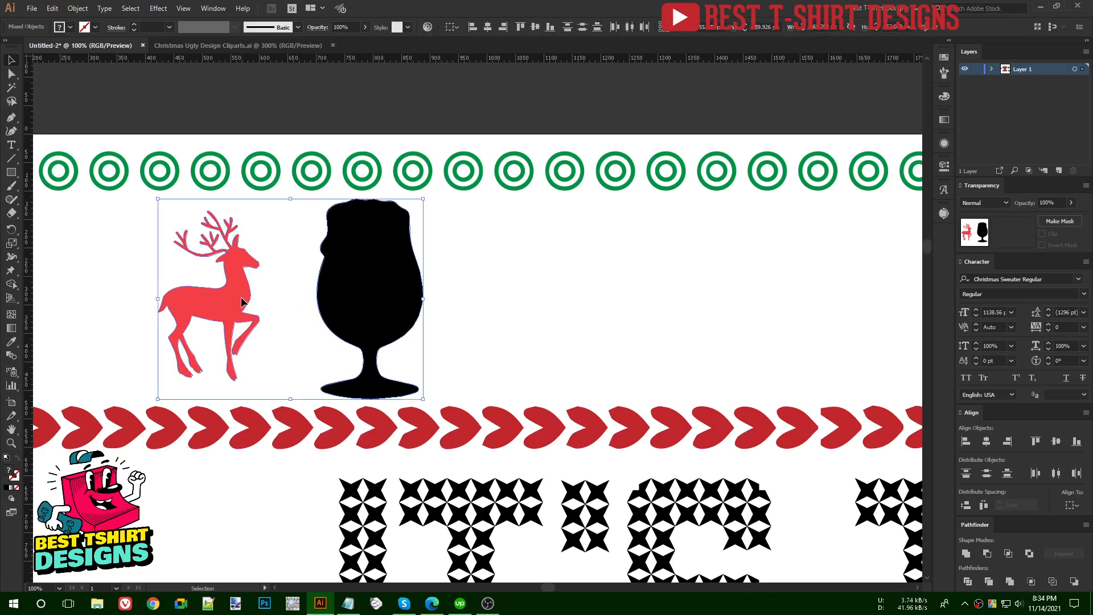
left_click(536, 29)
left_click(526, 278)
Move the glass ahead of the reindeer to start the row, and enlarge the reindeer to match the glass's height
scroll(414, 314, "down", 1)
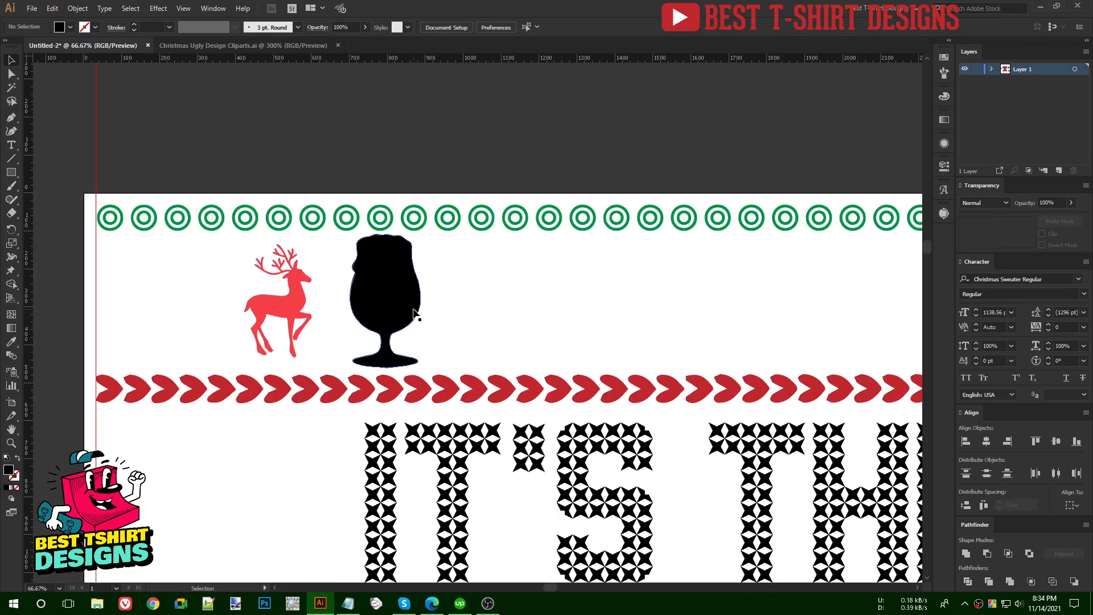
left_click_drag(383, 306, 169, 306)
left_click_drag(282, 350, 259, 368)
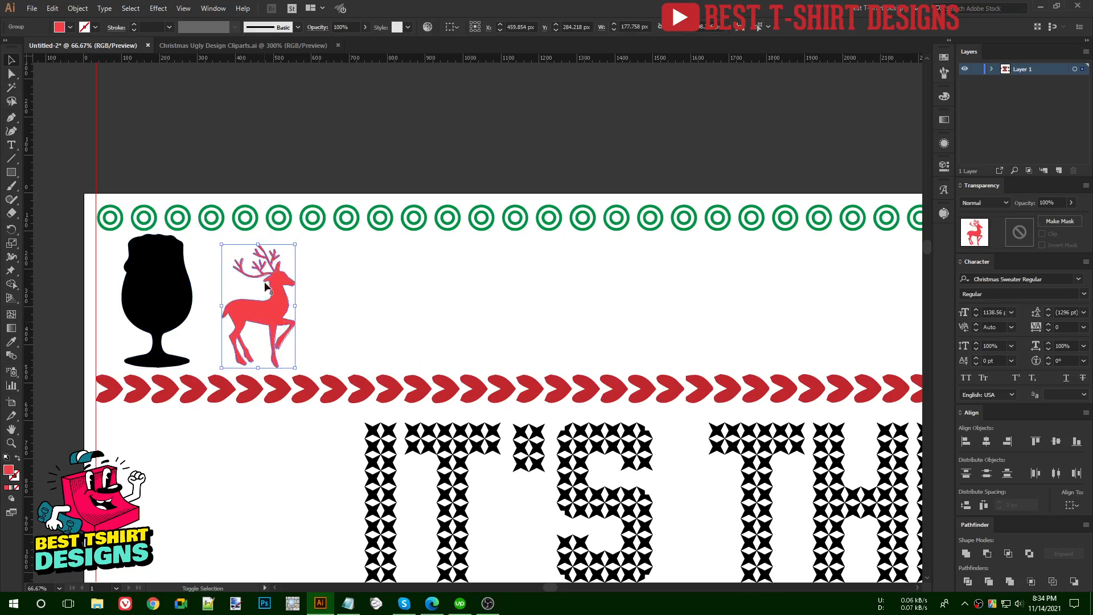
left_click_drag(260, 247, 260, 235)
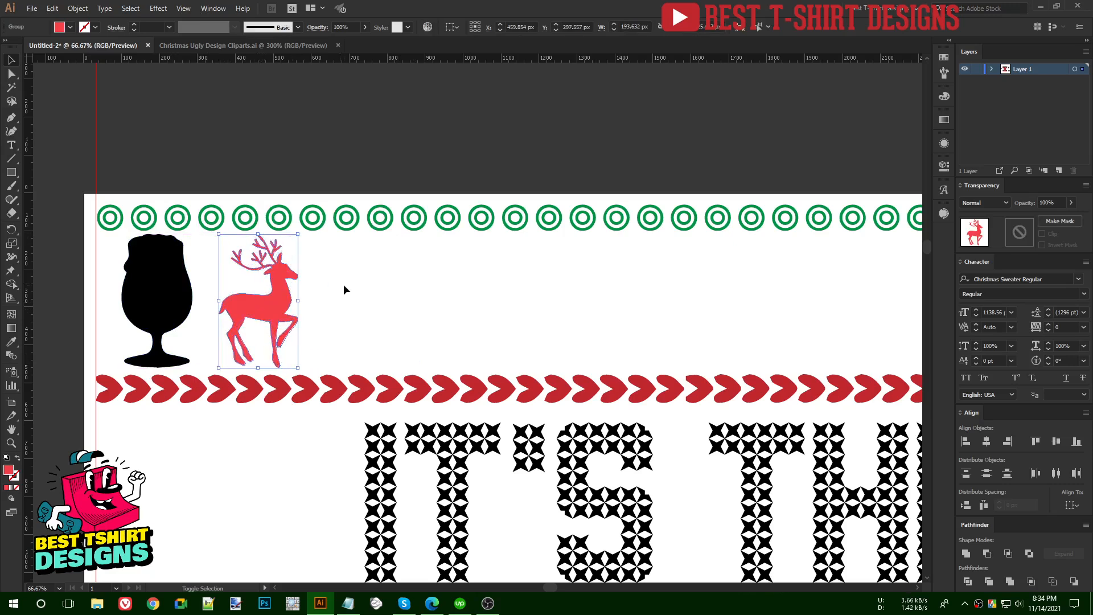
left_click(344, 285)
Copy the glass past the reindeer and repeat the copy across the row to make eight evenly spaced glasses
scroll(191, 311, "down", 1)
left_click_drag(178, 307, 338, 302)
scroll(200, 303, "down", 1)
key("a")
key("ctrl+d")
key("ctrl+d")
key("ctrl+d")
key("ctrl+d")
key("ctrl+d")
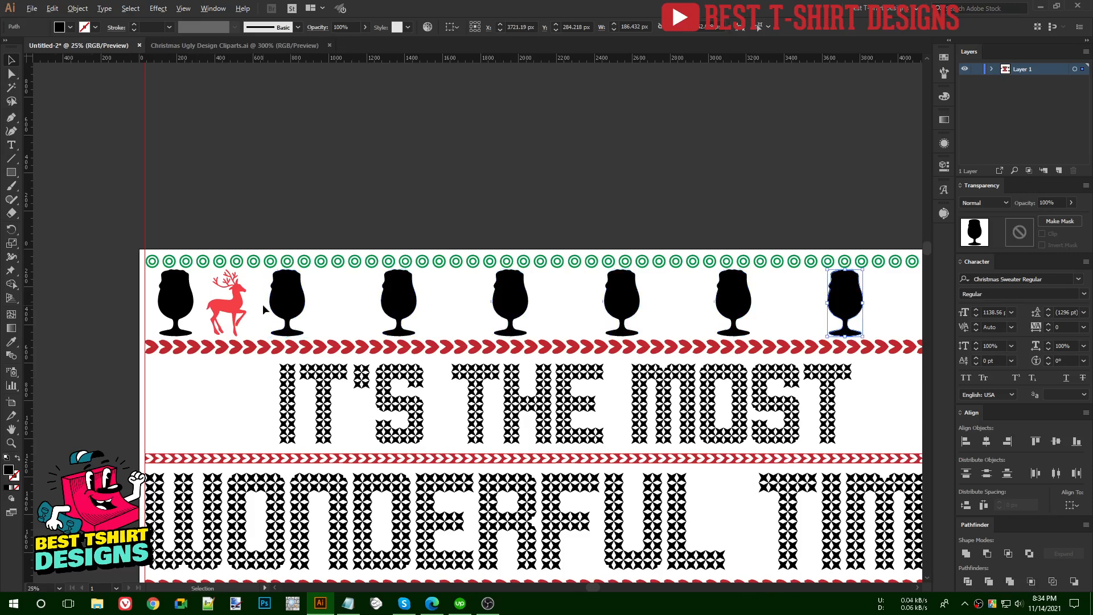
scroll(265, 307, "down", 1)
key("ctrl+d")
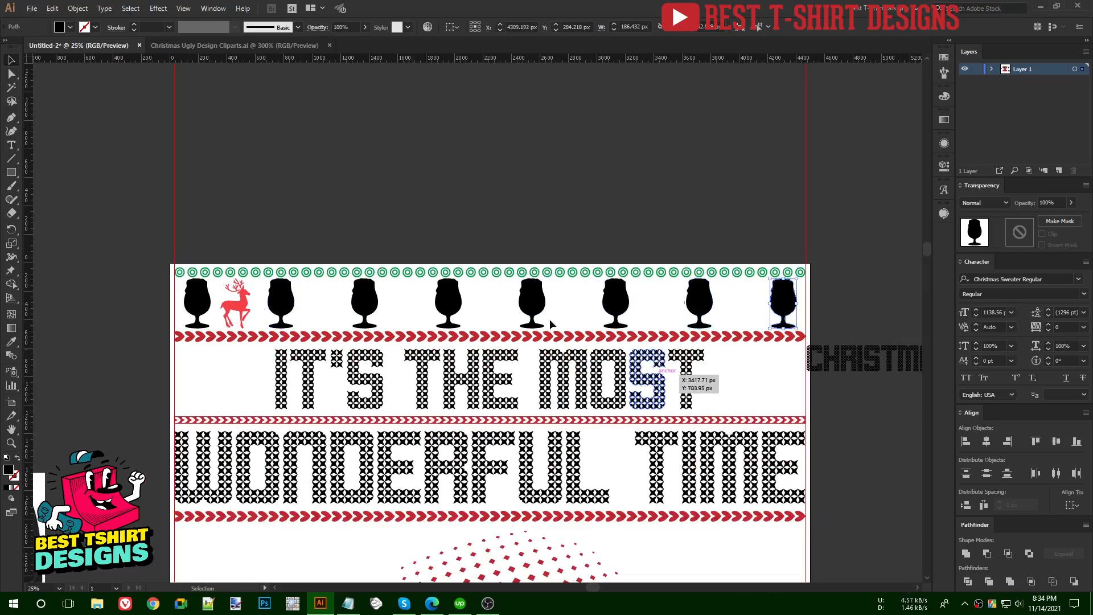
Copy the reindeer into the second gap between glasses and repeat the copy along the row to make seven reindeer
left_click(404, 311)
left_click_drag(245, 307, 332, 306)
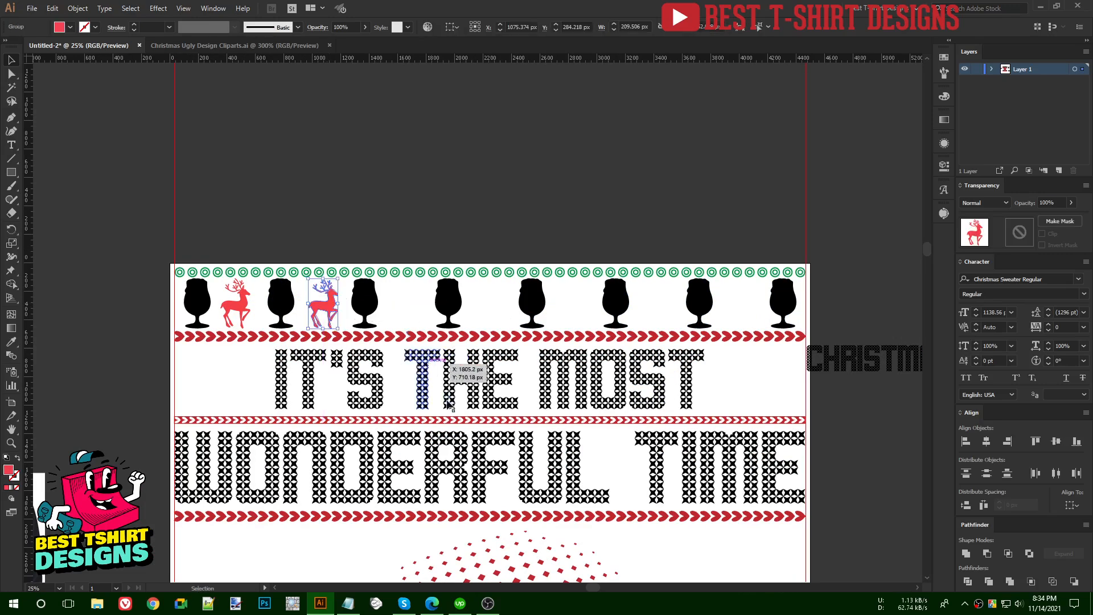
key("ctrl+d")
key("ctrl+d")
key("ctrl+d")
key("ctrl+d")
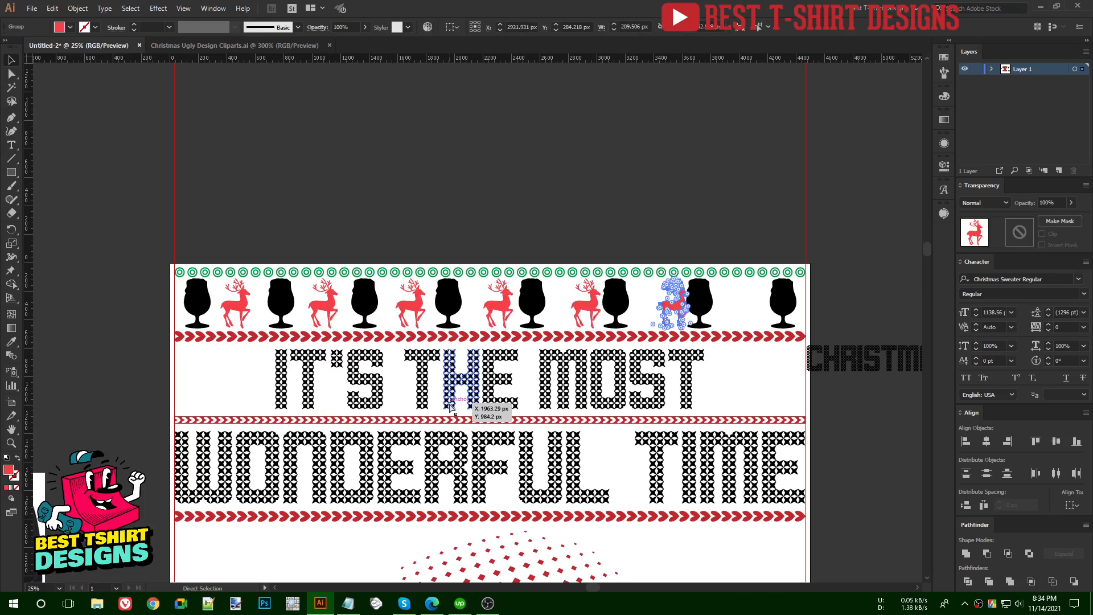
key("ctrl+d")
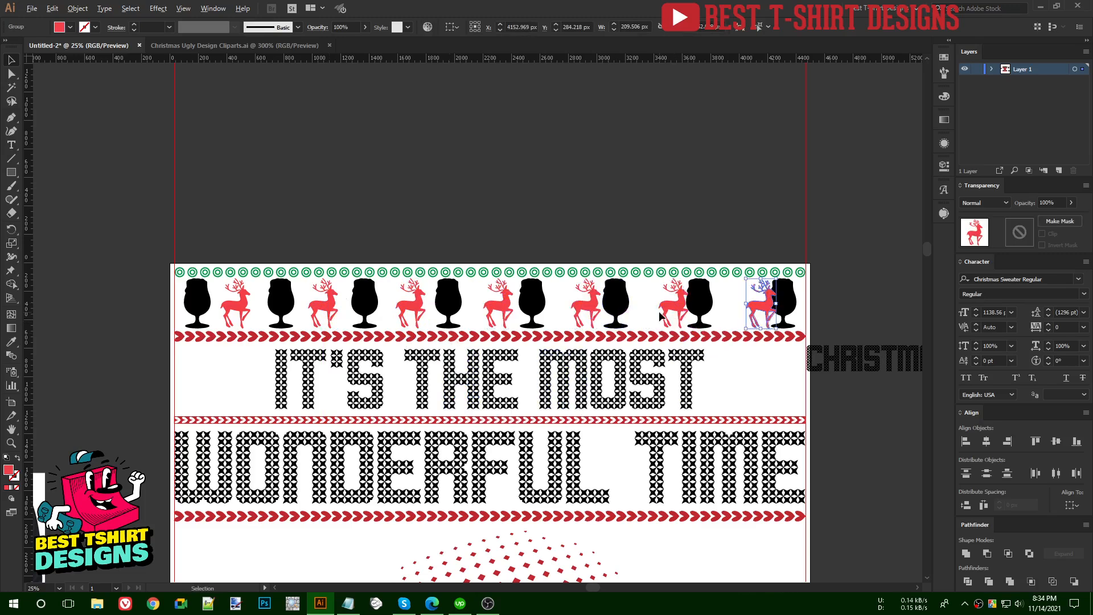
Shift the off-centre reindeer into their gaps between the glasses, and align and evenly distribute the whole row
scroll(618, 319, "up", 1)
left_click_drag(568, 308, 561, 307)
left_click_drag(690, 307, 672, 307)
left_click_drag(807, 312, 780, 312)
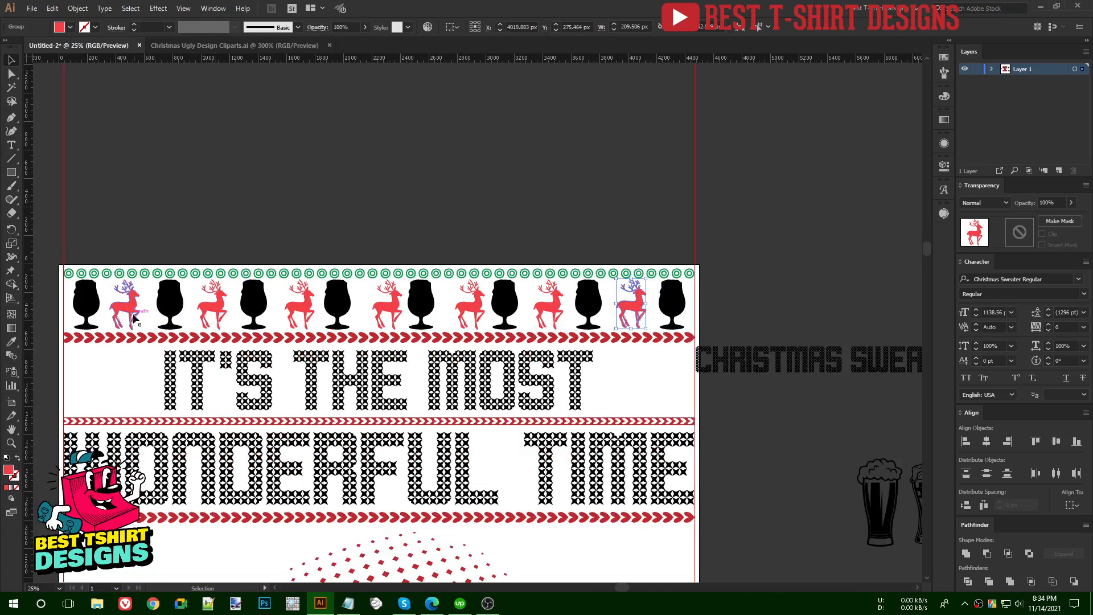
scroll(182, 310, "down", 1)
left_click_drag(41, 297, 694, 311)
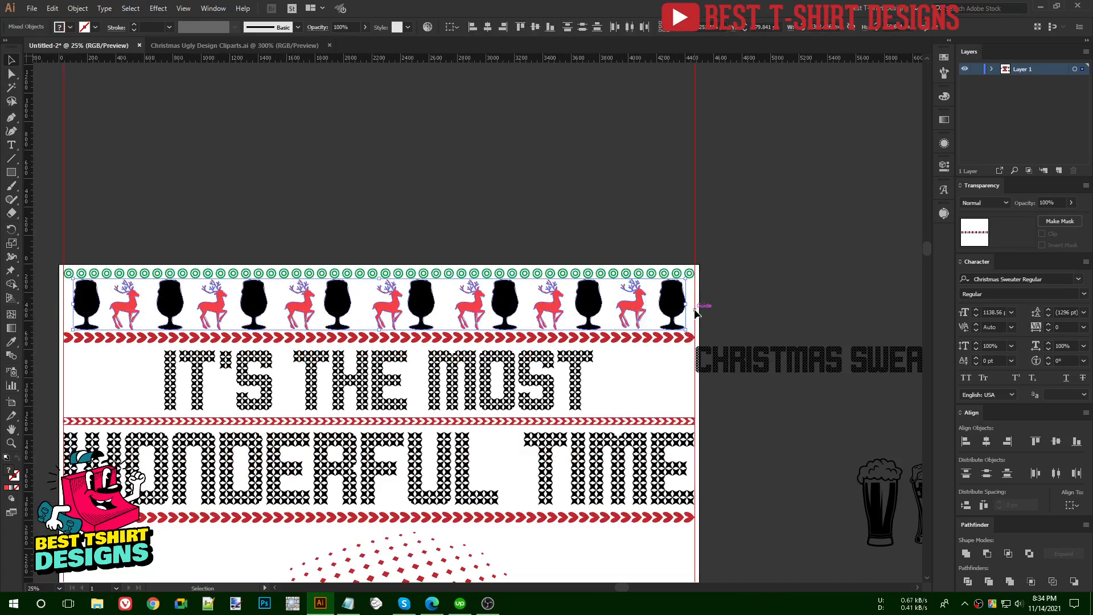
left_click(535, 28)
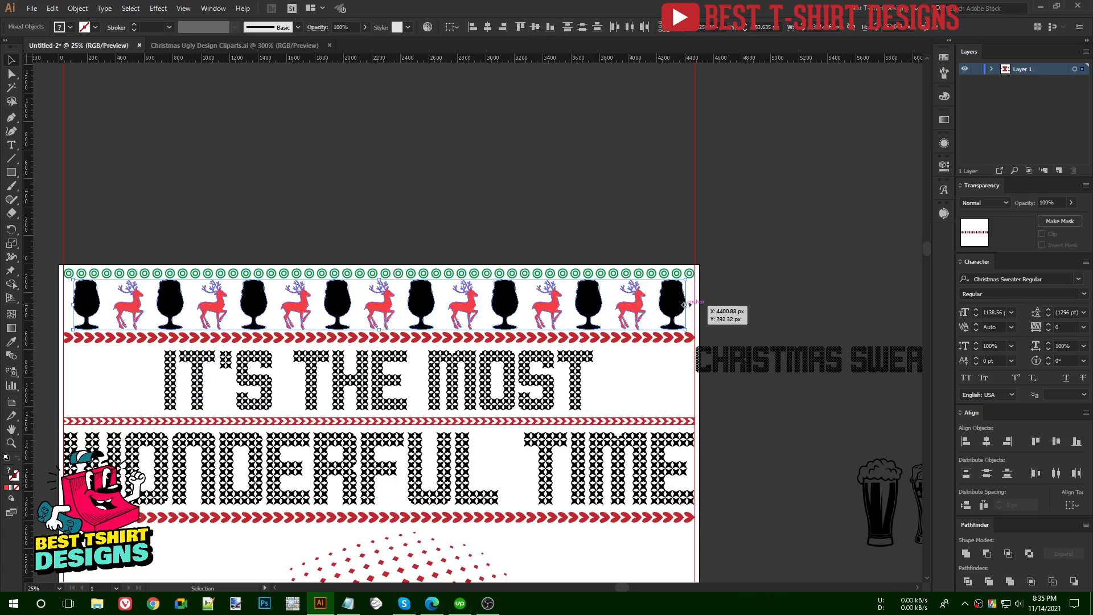
Scale down the row of glasses and reindeer within the guides, and add a reindeer copy at each end
left_click_drag(709, 314, 56, 311)
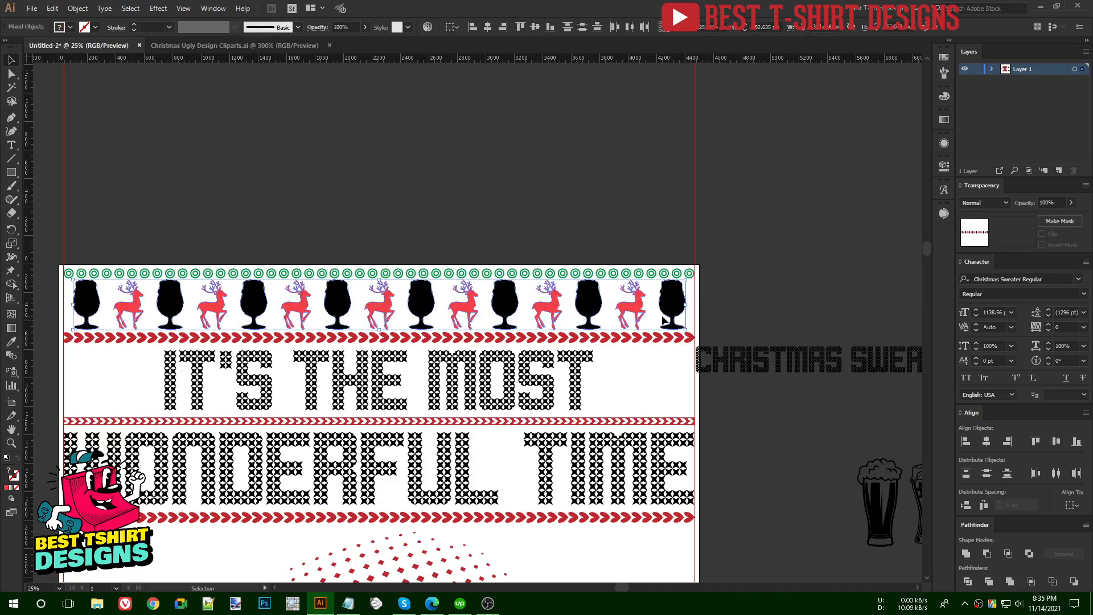
mouse_move(685, 306)
left_mouse_down()
mouse_move(648, 306)
mouse_move(667, 308)
left_mouse_up()
left_click(664, 370)
left_click_drag(89, 308, 87, 308)
scroll(748, 307, "up", 1)
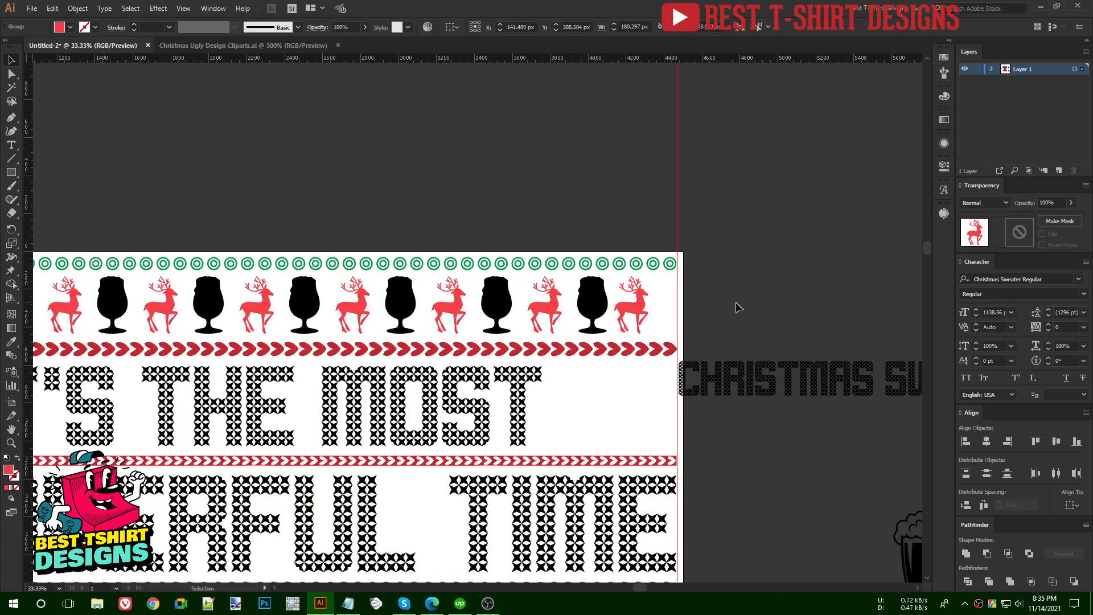
Align the last reindeer in the row with the right edge of the red band below it
left_click(658, 353, "shift")
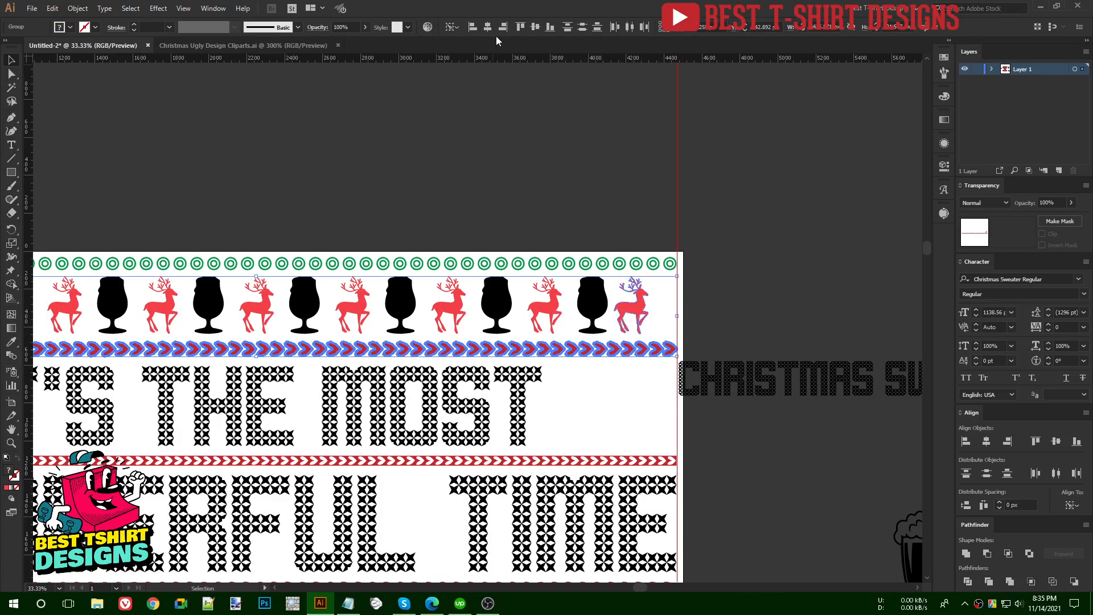
left_click(559, 161)
scroll(706, 274, "down", 1)
left_click_drag(488, 321, 677, 310)
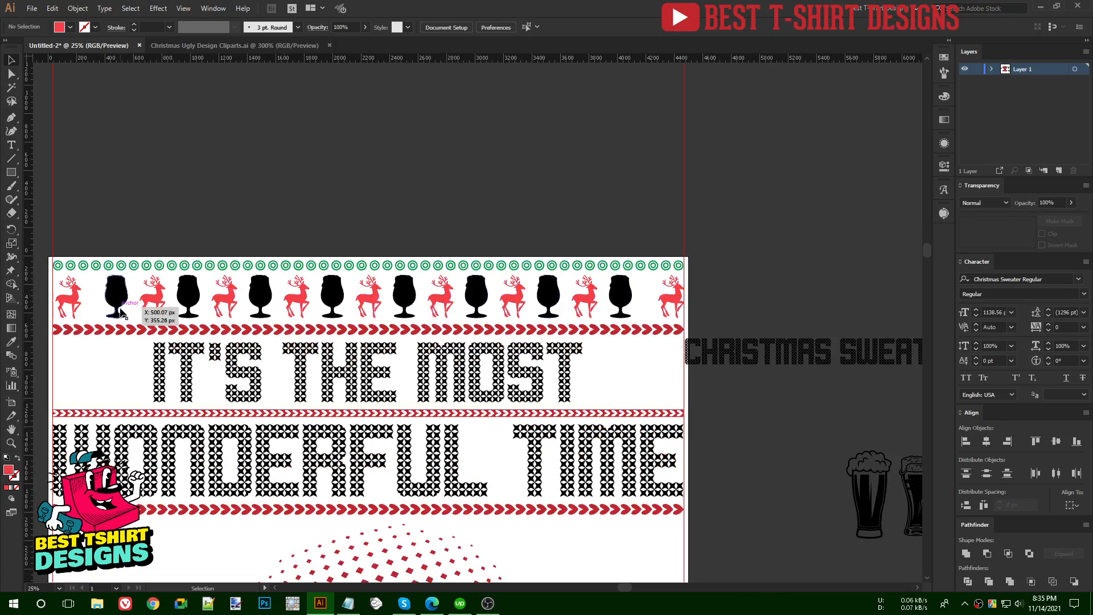
Reflect the last four reindeer in the row across the vertical axis so they face the opposite way
left_click(665, 309)
left_click(591, 299, "shift")
left_click(514, 300, "shift")
key("a")
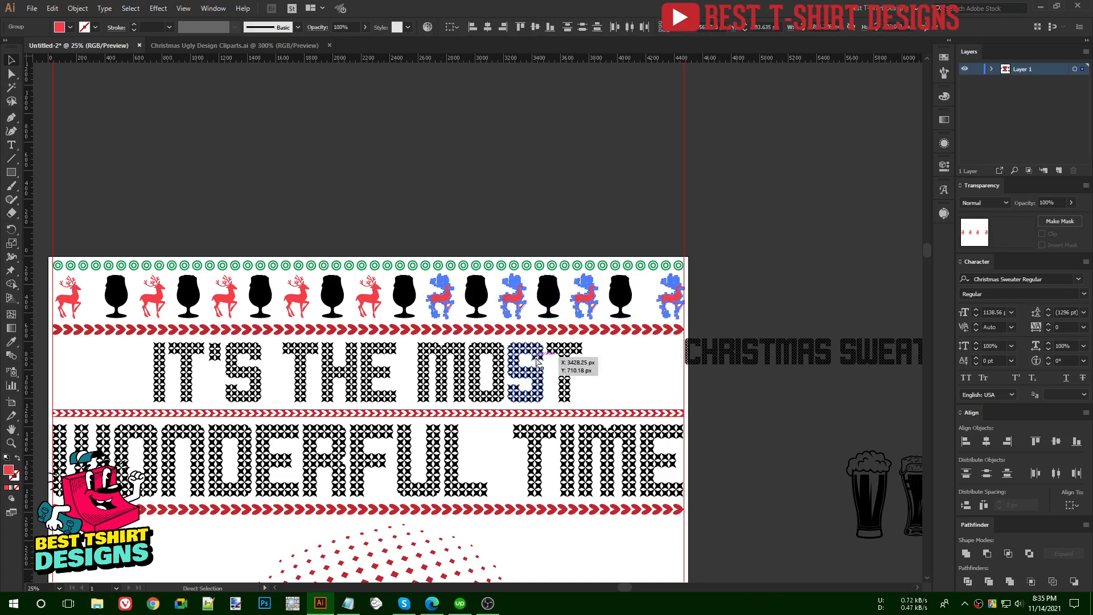
key("ctrl+shift+r")
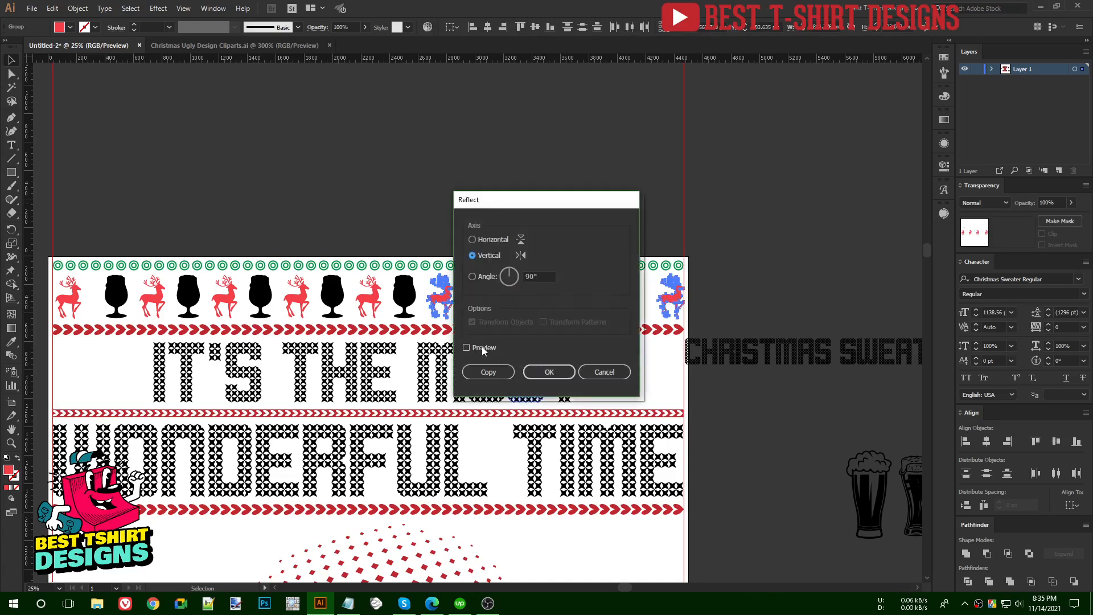
left_click(482, 347)
left_click(549, 371)
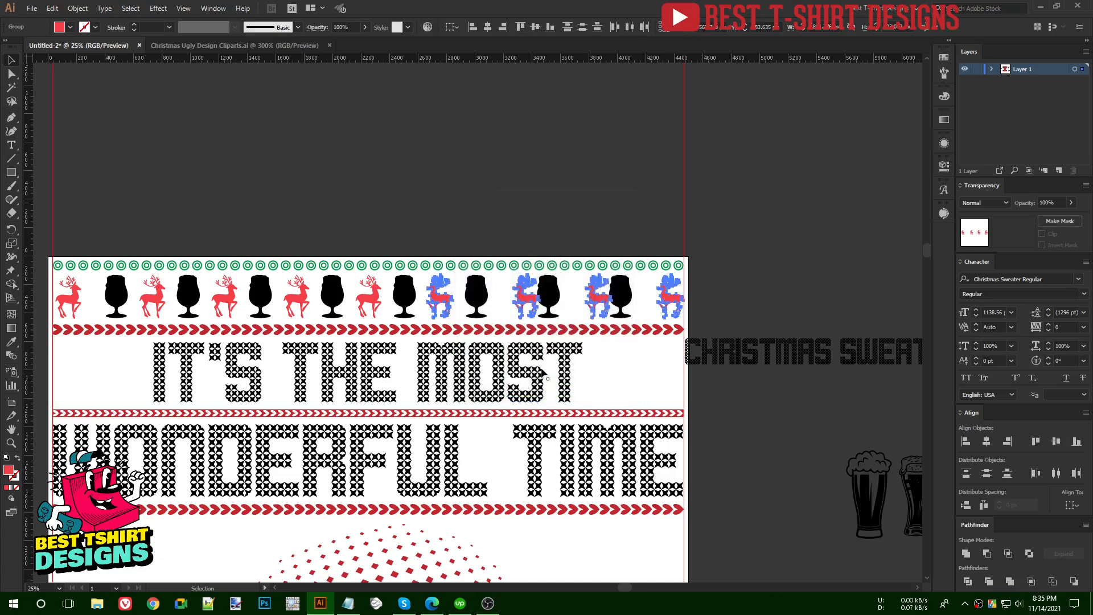
Replace the middle reindeer in the top row with the green snowflake, scaled to fit the gap between the two glasses
left_click(392, 310)
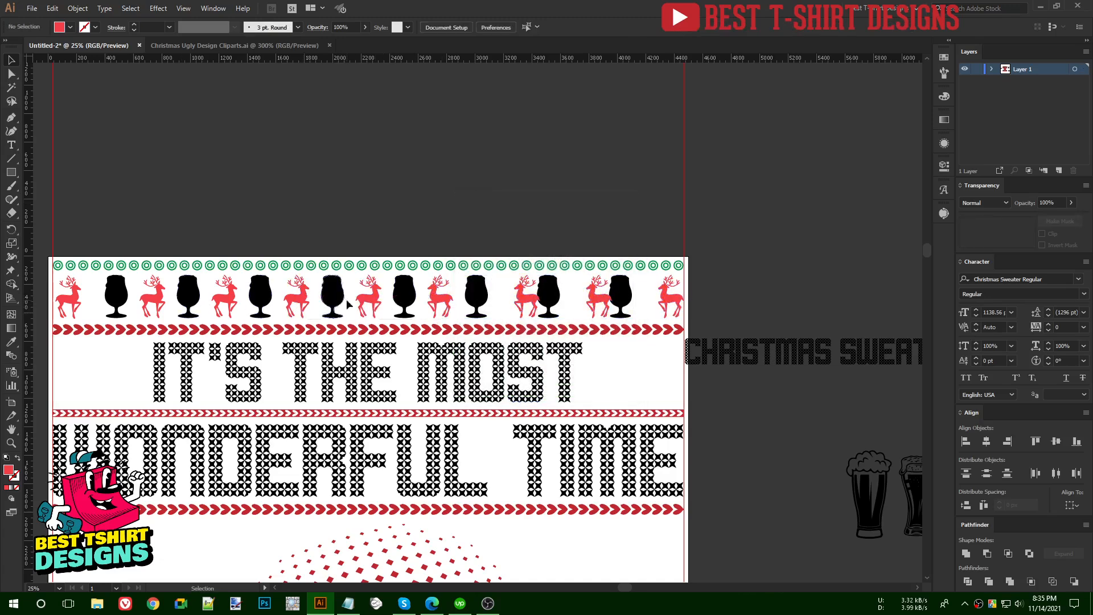
left_click(370, 297)
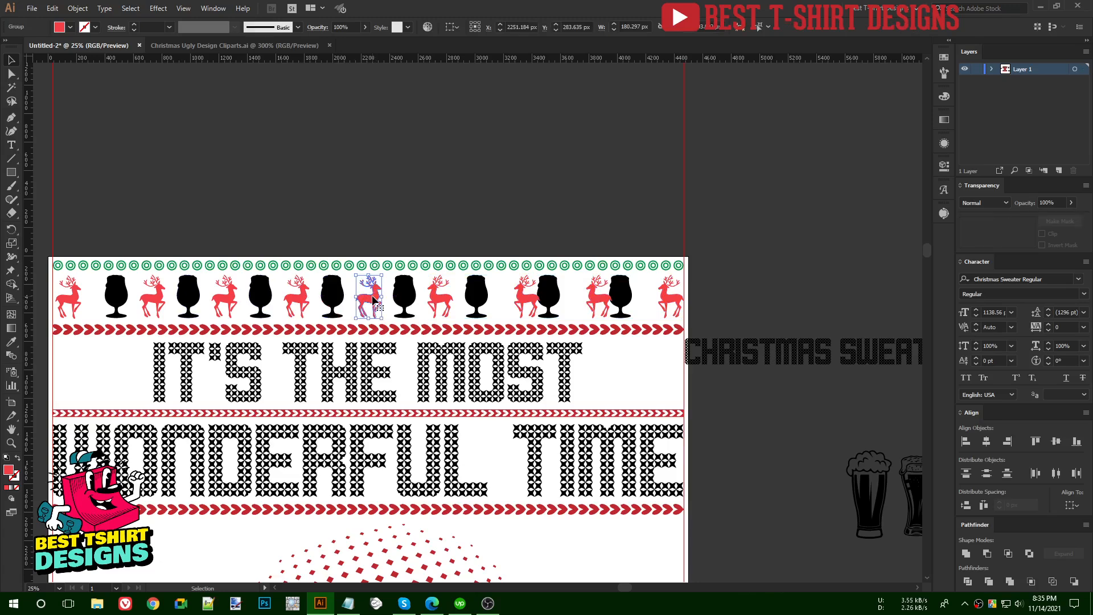
key("Delete")
left_click_drag(389, 298, 467, 300)
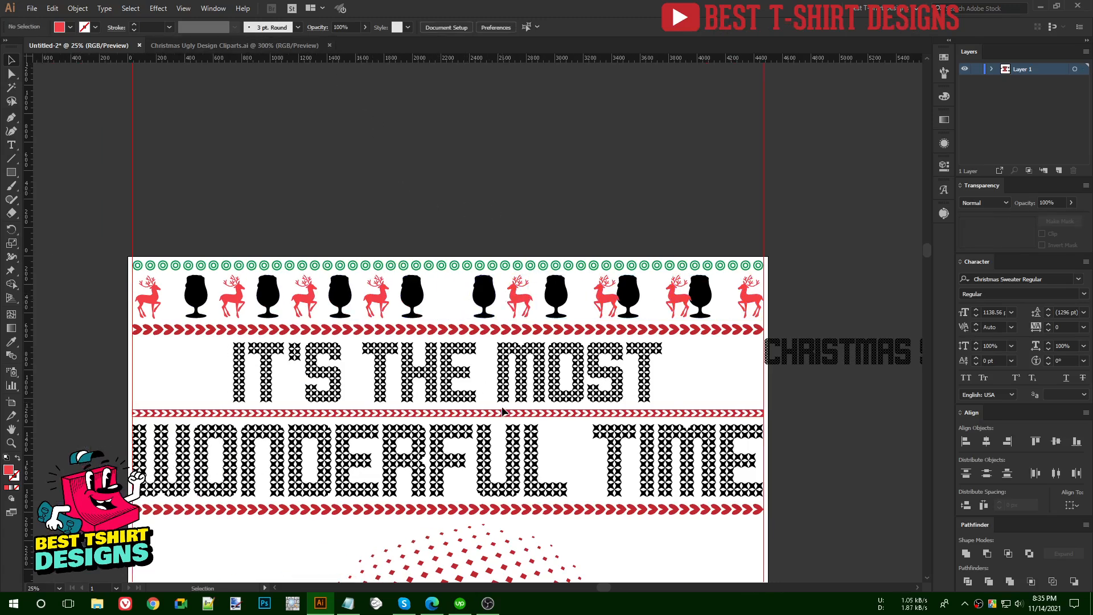
scroll(513, 416, "down", 5)
left_click_drag(657, 509, 447, 114)
scroll(447, 113, "up", 3)
left_click_drag(441, 197, 443, 214)
scroll(443, 214, "down", 3)
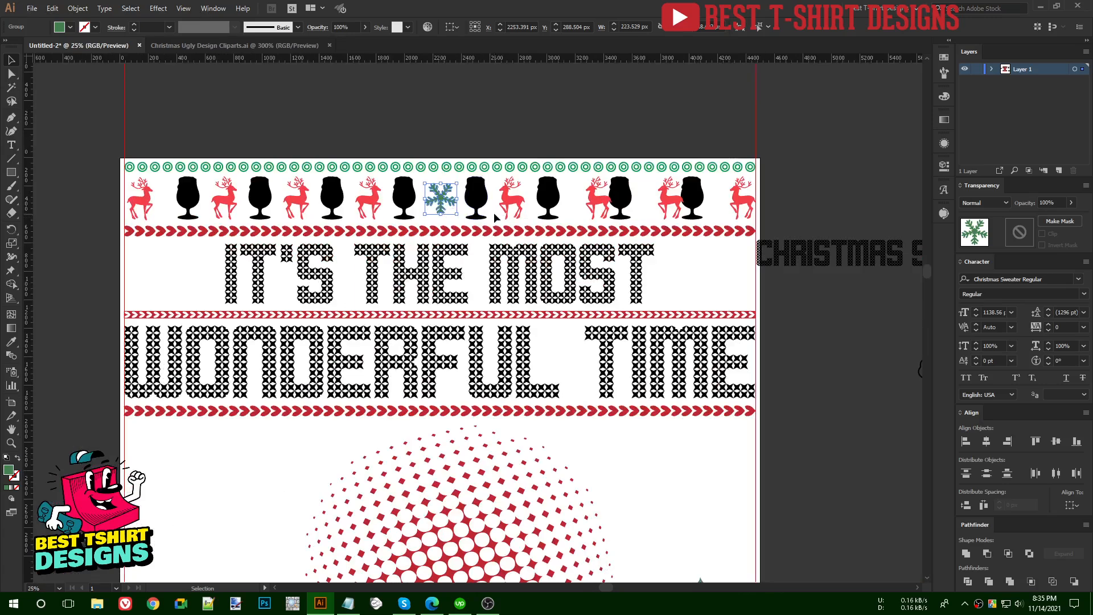
left_click(494, 218)
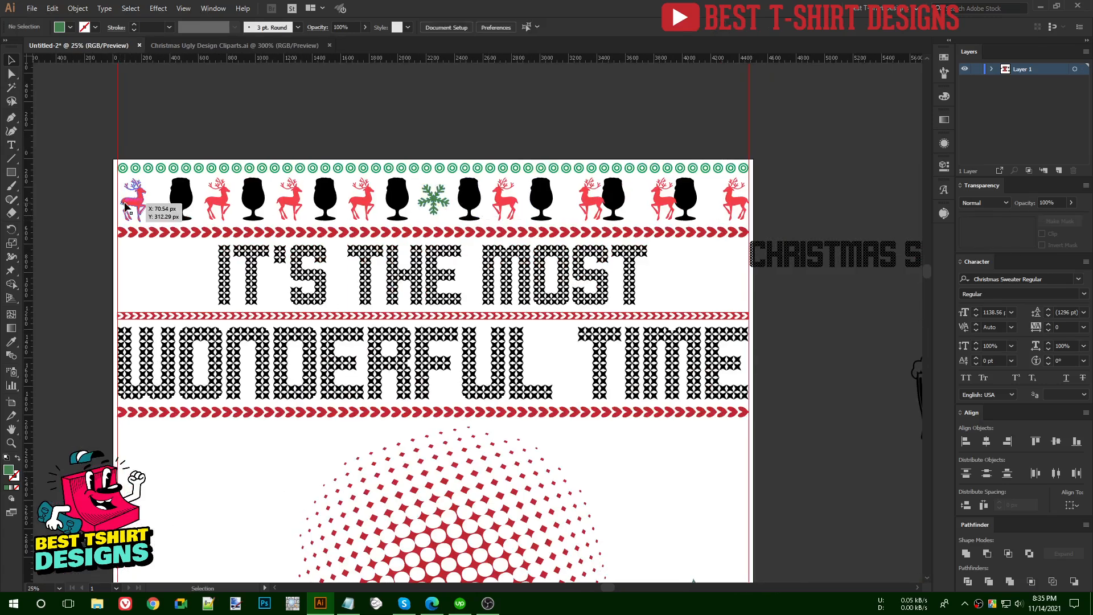
Align the first reindeer with the left edge of the red band below and evenly distribute the whole top row horizontally
left_click(125, 207)
left_click(140, 235, "shift")
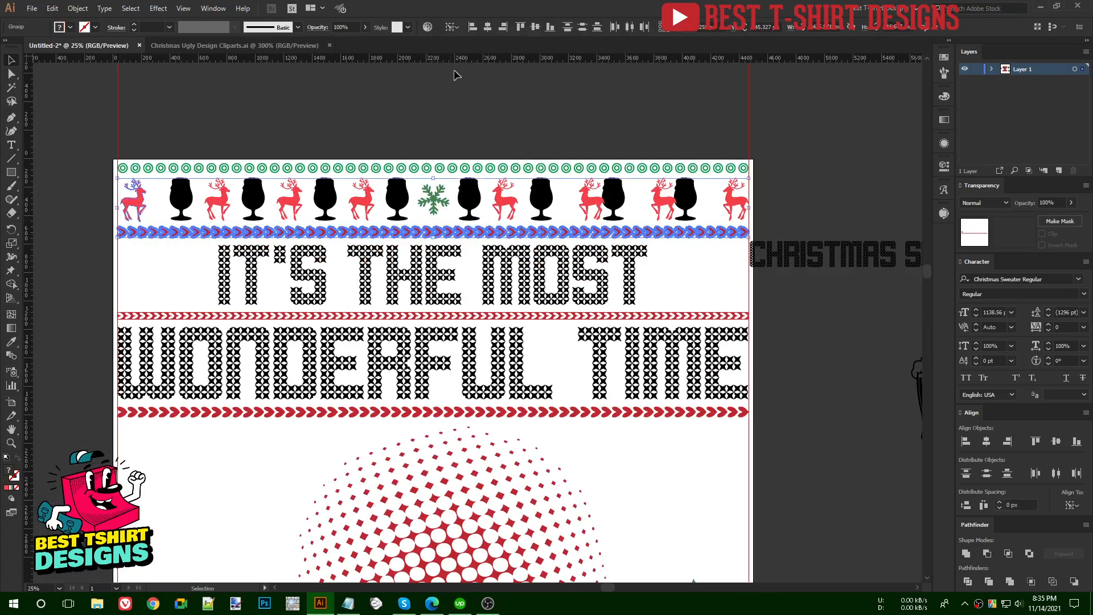
left_click(324, 104)
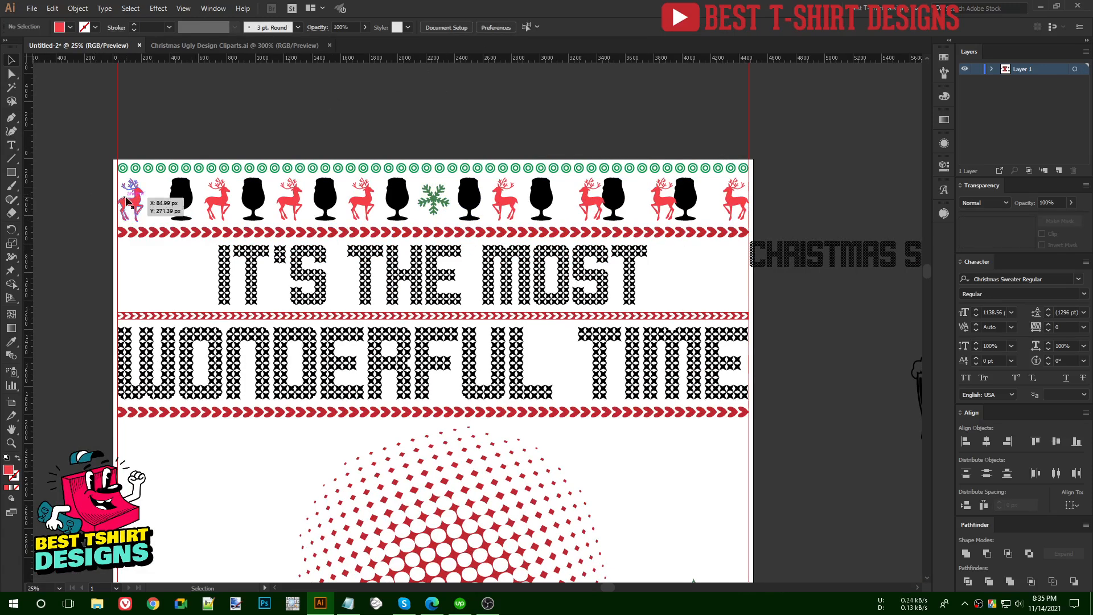
left_click_drag(104, 189, 740, 214)
left_click(987, 506)
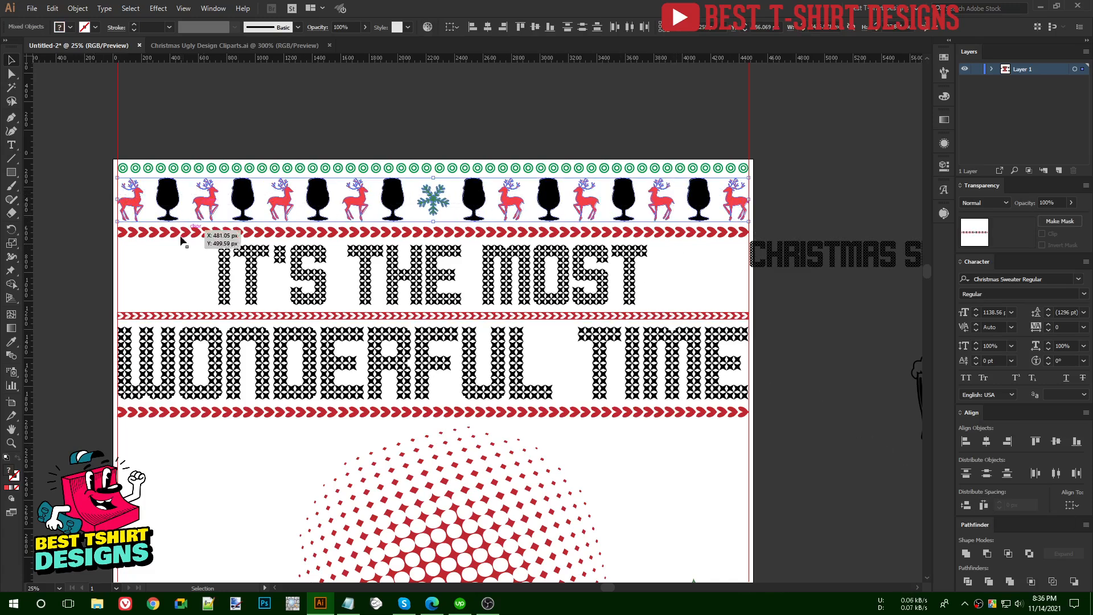
Recolour all the black beer glasses in the top row with the green sampled from the ring border above them
left_click(168, 199)
left_click(243, 199, "shift")
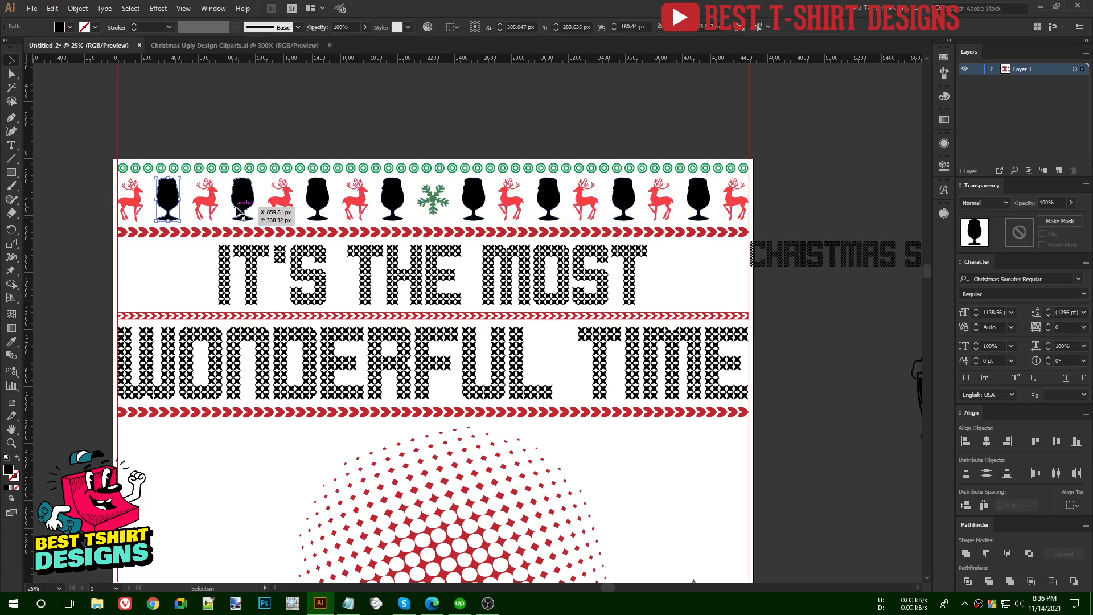
left_click(318, 199, "shift")
left_click(393, 199, "shift")
left_click(474, 199, "shift")
left_click(548, 200, "shift")
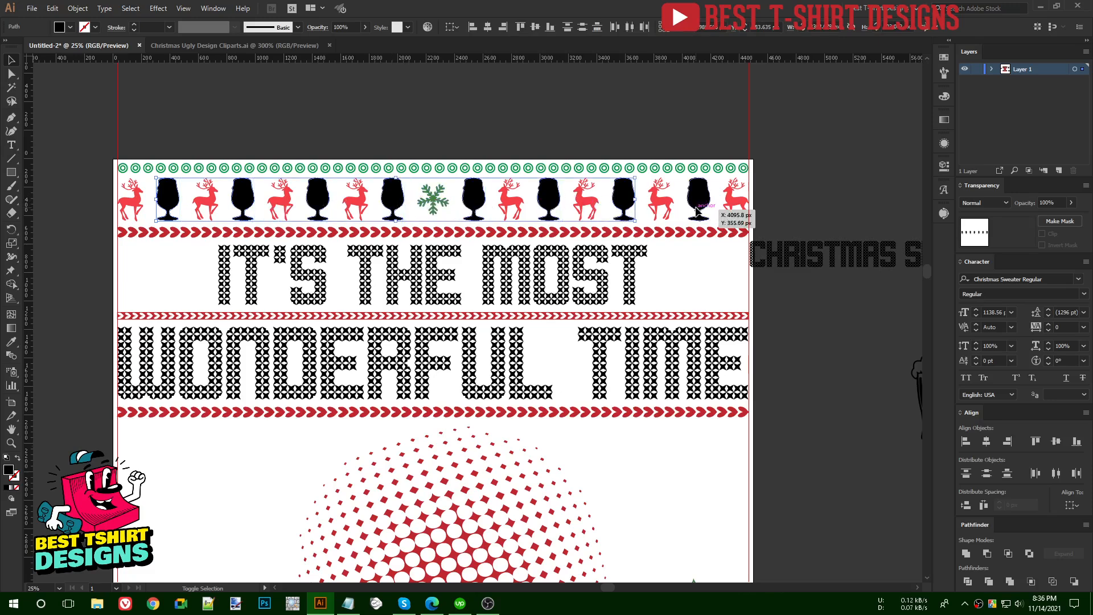
key("i")
left_click(604, 167)
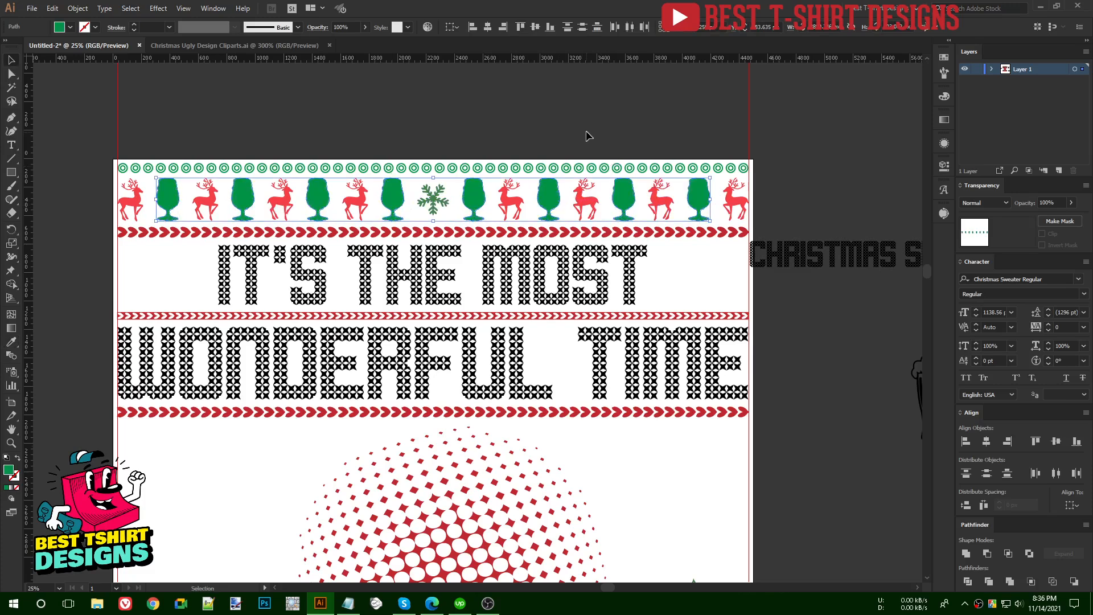
key("v")
left_click(588, 135)
Place the green Christmas tree at the left end of the empty bottom strip and scale it to fit between the bands
scroll(524, 137, "down", 1)
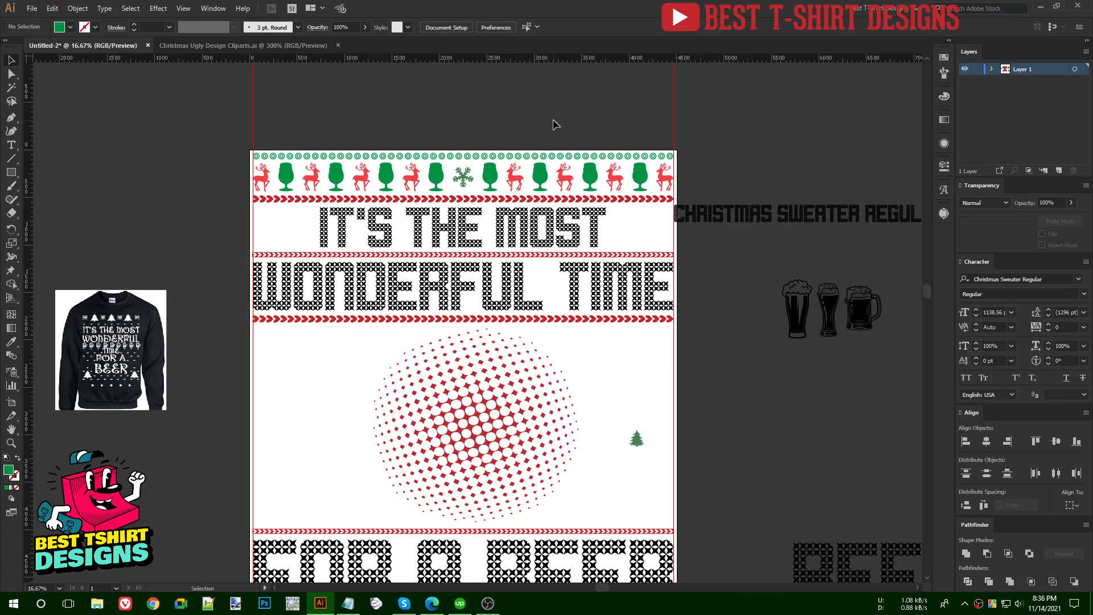
scroll(446, 131, "down", 1)
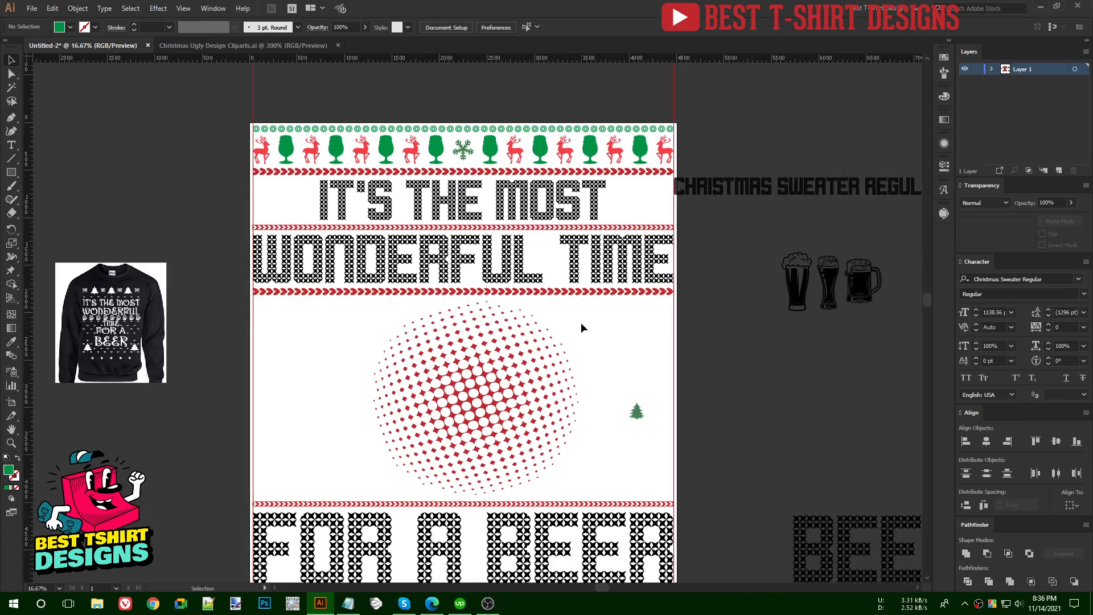
scroll(581, 324, "down", 3)
left_click_drag(636, 291, 262, 501)
scroll(262, 502, "up", 4)
left_click_drag(336, 460, 346, 463)
scroll(245, 472, "down", 3)
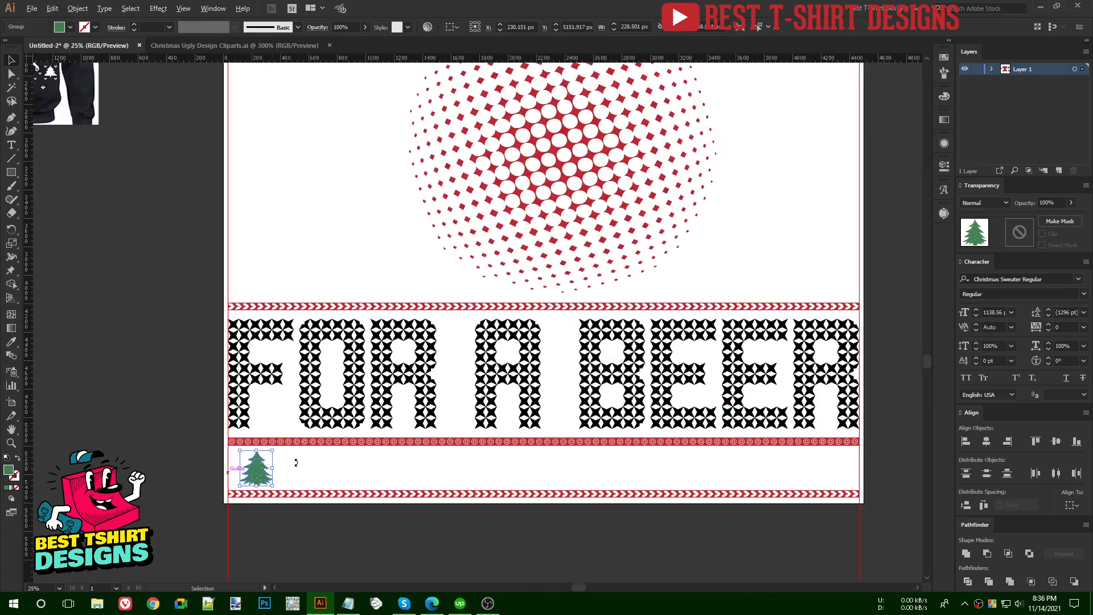
Separate the slim glass and the beer mug from the beer cliparts, moving the mug to the right of the halftone circle
scroll(478, 454, "right", 3)
scroll(514, 411, "down", 1)
left_click(763, 247)
left_click_drag(789, 145, 722, 285)
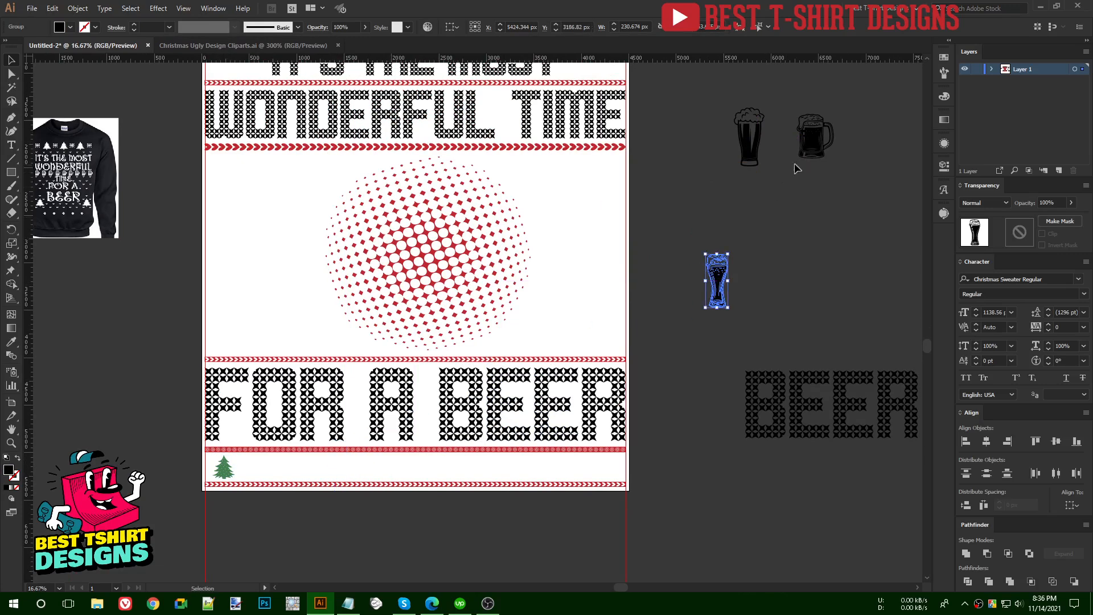
left_click_drag(811, 147, 579, 315)
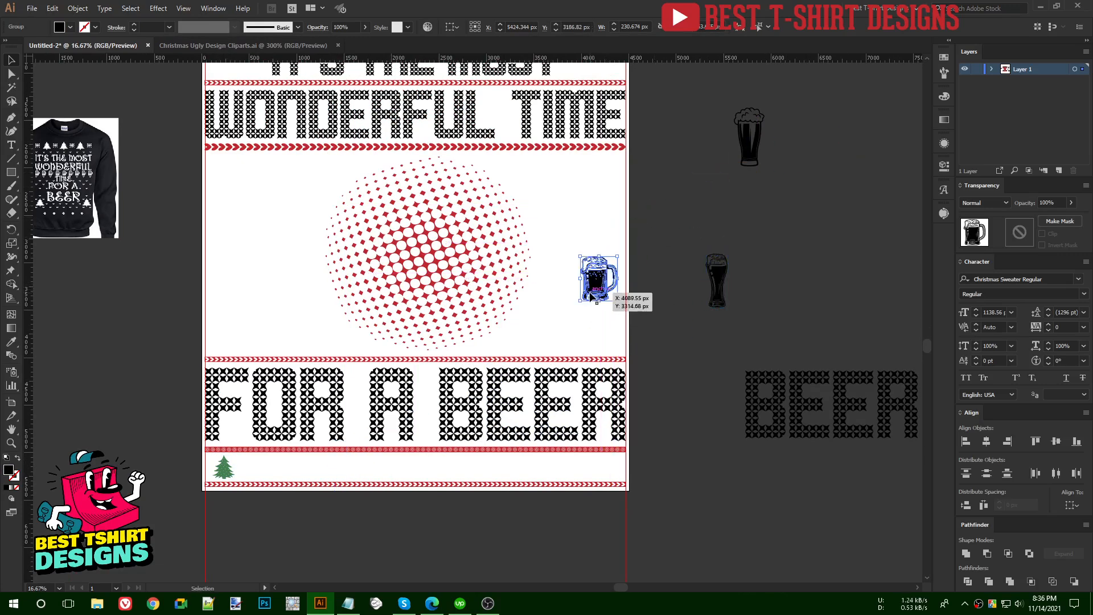
Place the tall foamy beer glass beside the Christmas tree in the bottom strip and scale it to the tree's height
left_click_drag(746, 149, 284, 472)
scroll(285, 471, "up", 4)
left_click_drag(371, 466, 197, 434)
left_click_drag(198, 477, 199, 483)
left_click_drag(198, 394, 199, 388)
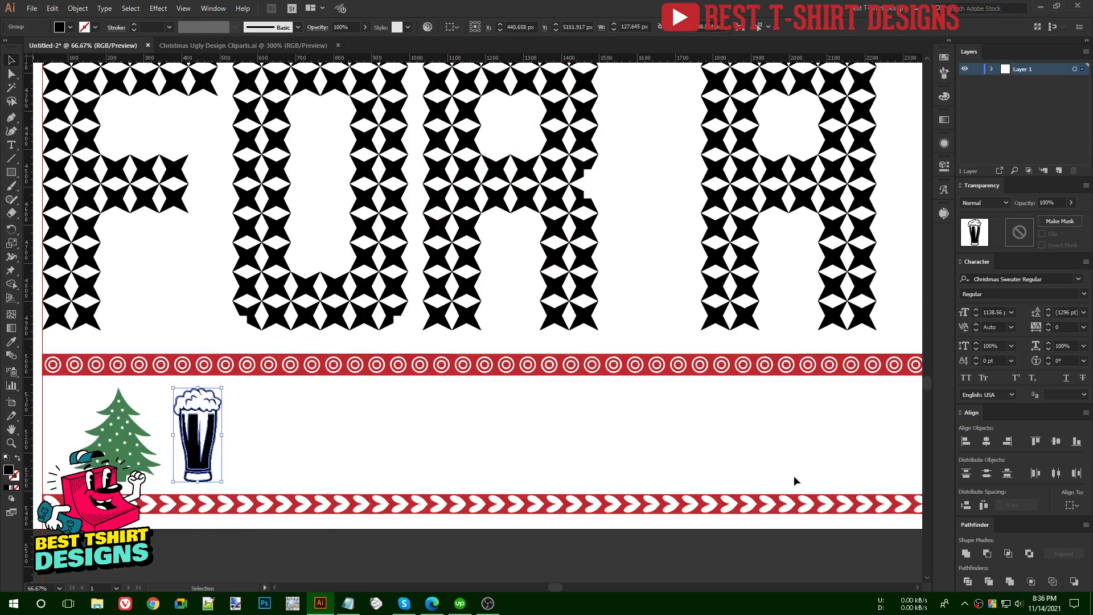
Unite the shapes of the beer glass in the bottom strip into a solid black silhouette
left_click(967, 555)
left_click(361, 459)
scroll(296, 466, "left", 3)
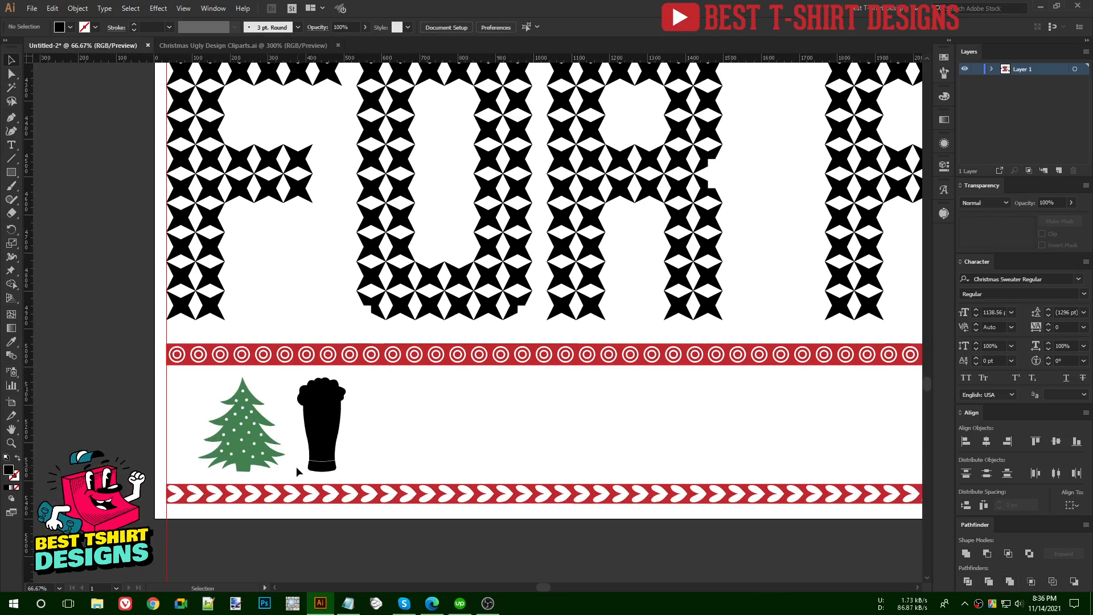
scroll(297, 471, "up", 4)
scroll(294, 472, "down", 3)
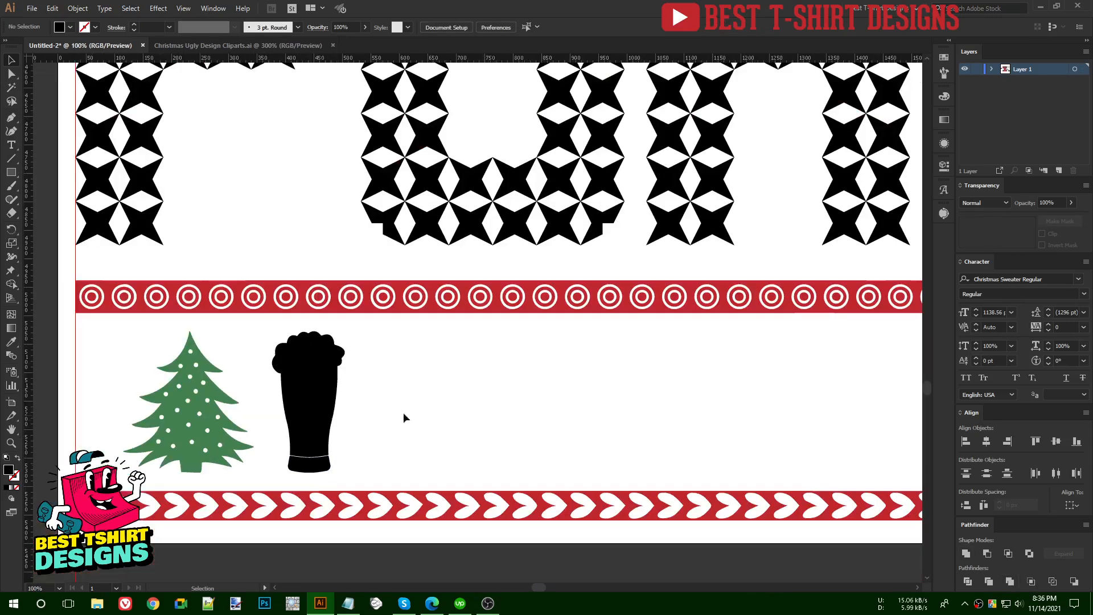
scroll(326, 406, "down", 1)
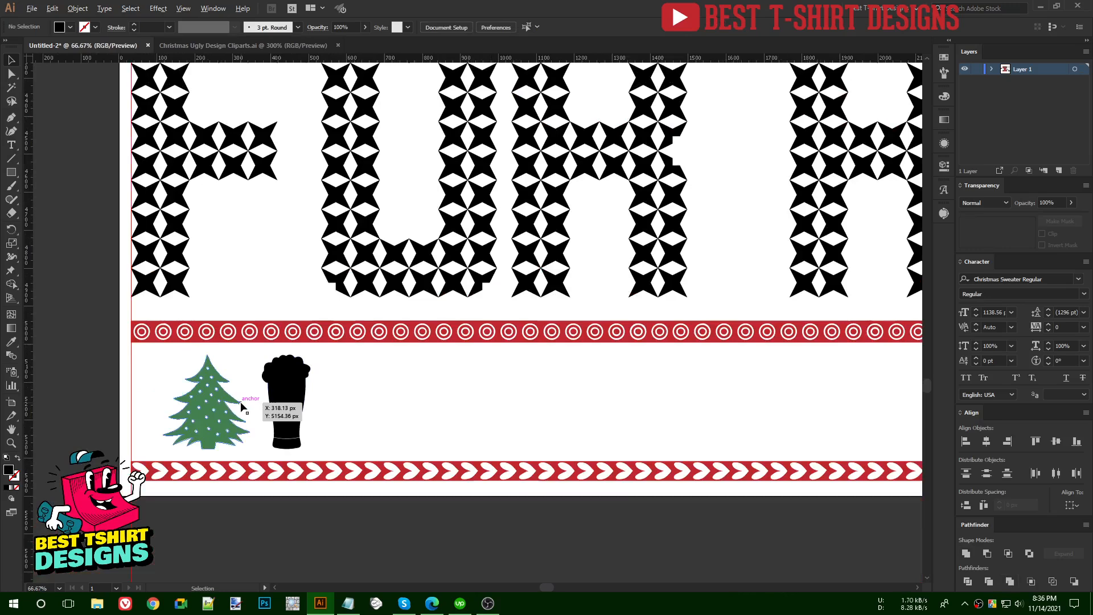
Duplicate the Christmas tree eight times at equal spacing across the bottom strip, leaving gaps for glasses
left_click(210, 411)
left_click(293, 407)
scroll(220, 420, "down", 2)
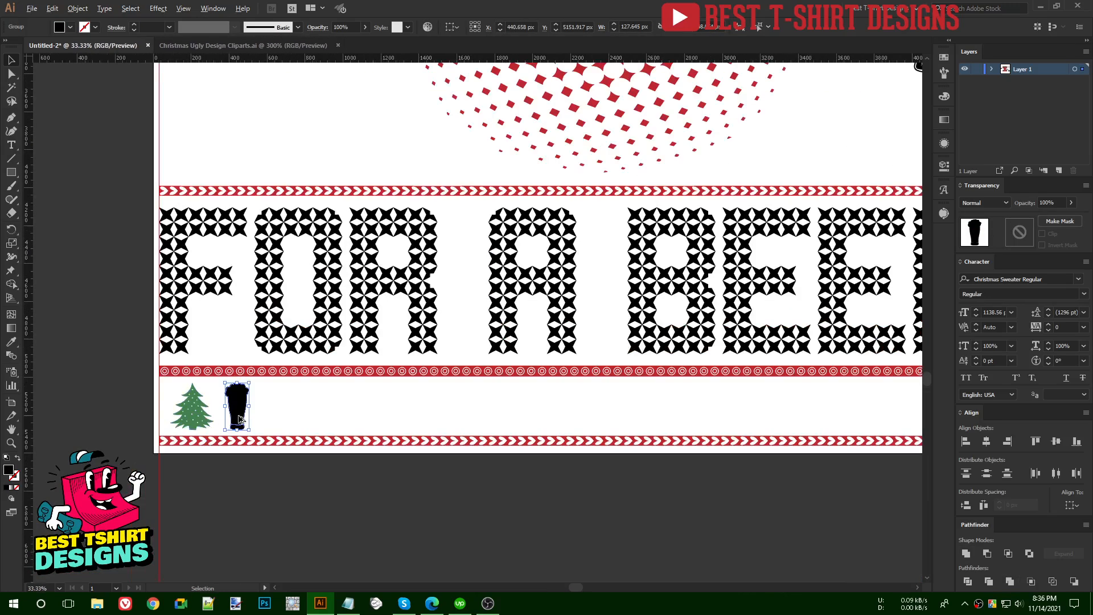
left_click_drag(206, 414, 299, 414)
scroll(154, 410, "down", 1)
key("ctrl+d")
key("ctrl+d")
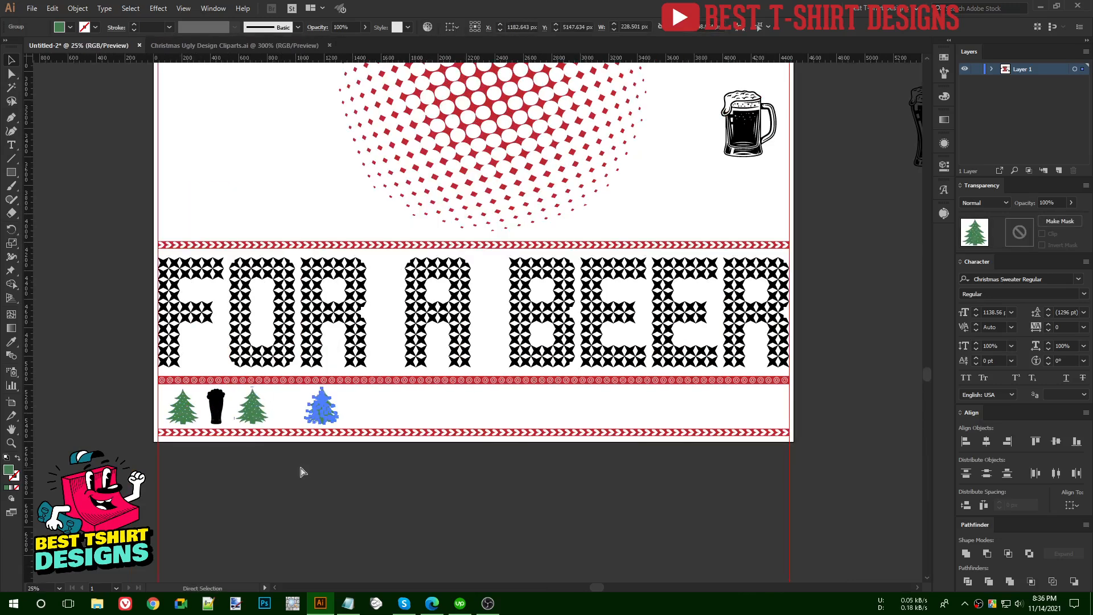
key("ctrl+d")
key("ctrl+d")
key("ctrl+d")
key("ctrl+d")
key("ctrl+d")
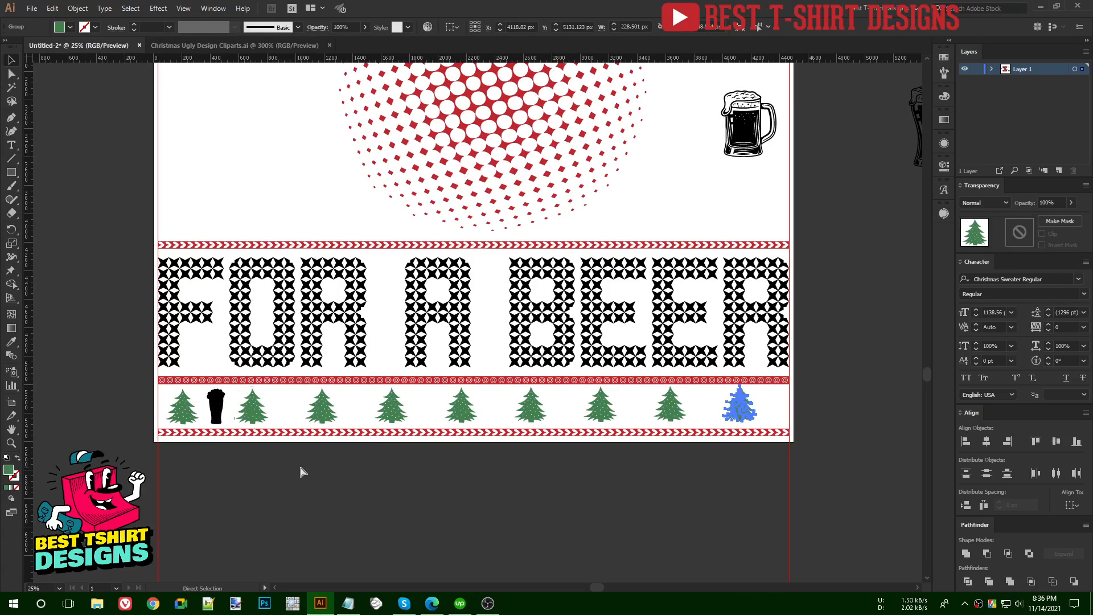
Duplicate the beer glass silhouette eight times along the bottom strip so that one follows each tree
left_click_drag(213, 415, 287, 416)
key("ctrl+d")
key("ctrl+d")
key("ctrl+d")
key("ctrl+d")
key("ctrl+d")
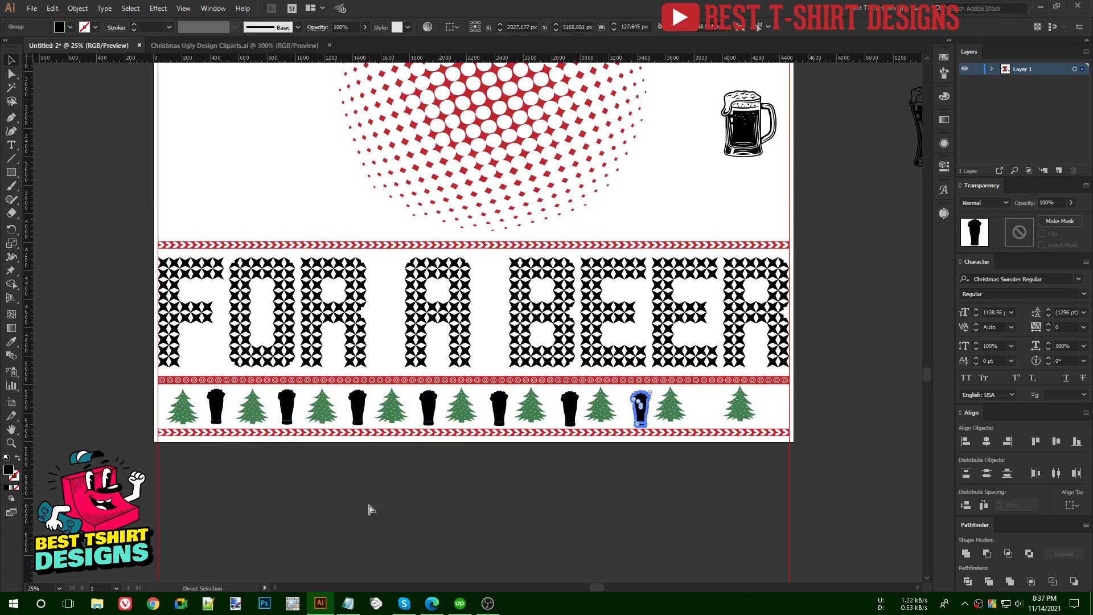
key("ctrl+d")
key("ctrl+d")
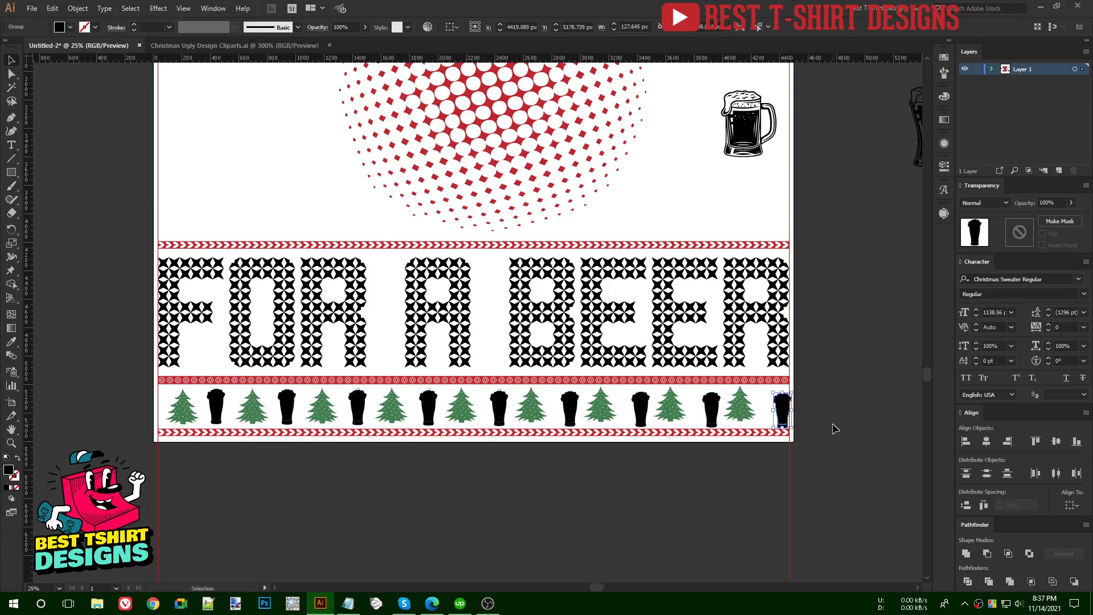
Align all the trees and glasses of the bottom row on their vertical centres and distribute them evenly horizontally
left_click_drag(827, 420, 142, 394)
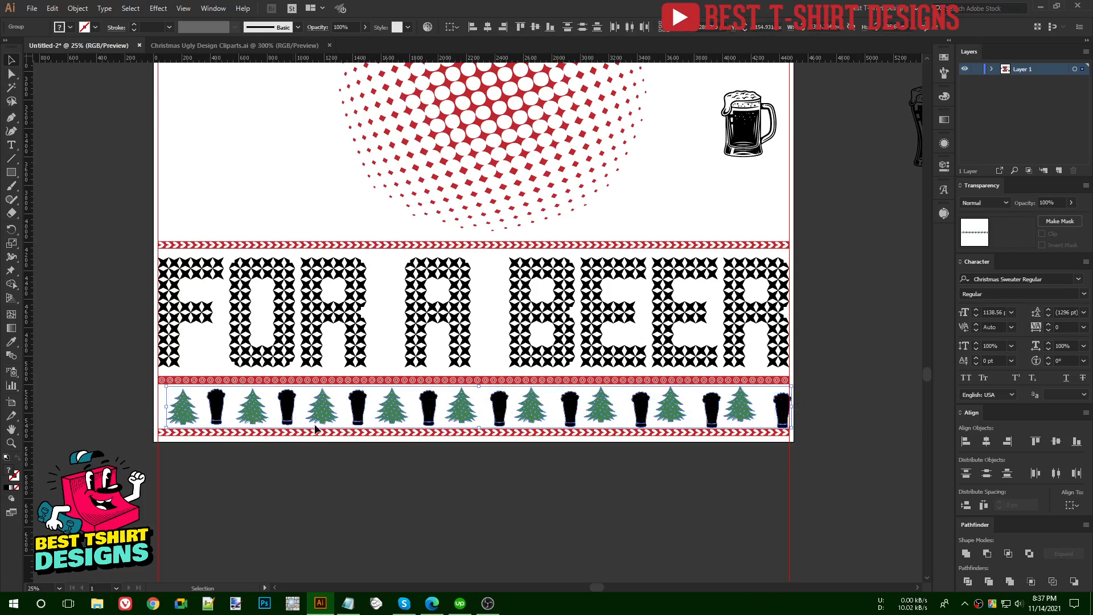
left_click(538, 29)
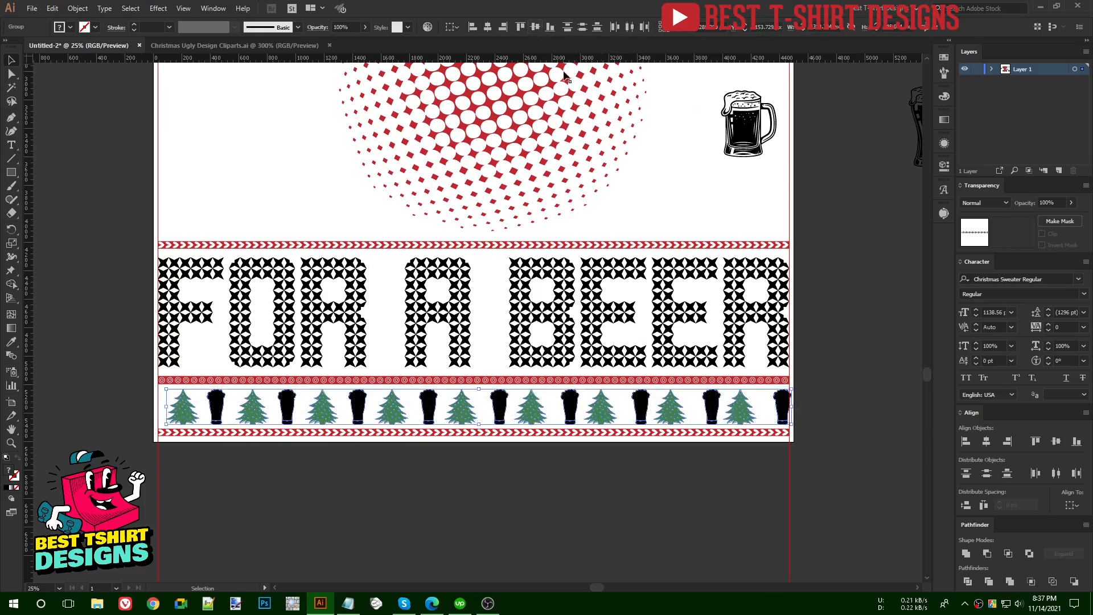
left_click(983, 511)
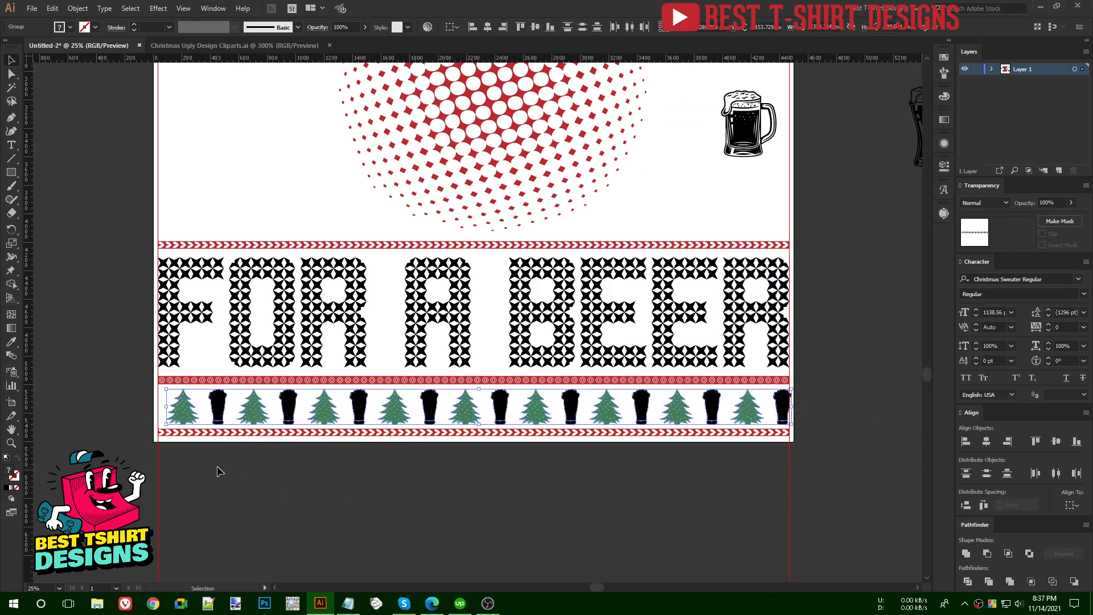
Move the row of trees and glasses to the left guide and scale it so its right end meets the right guide
scroll(147, 428, "up", 1)
left_click_drag(172, 401, 162, 402)
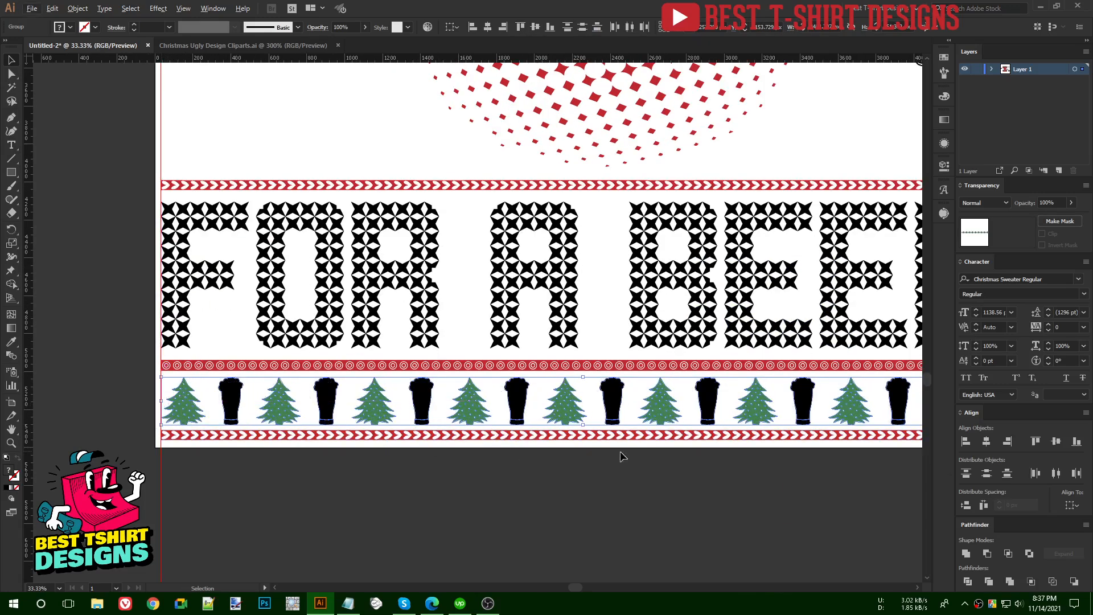
scroll(566, 453, "right", 5)
scroll(863, 408, "up", 1)
left_click_drag(841, 401, 866, 419)
left_click(866, 420)
scroll(866, 419, "down", 1)
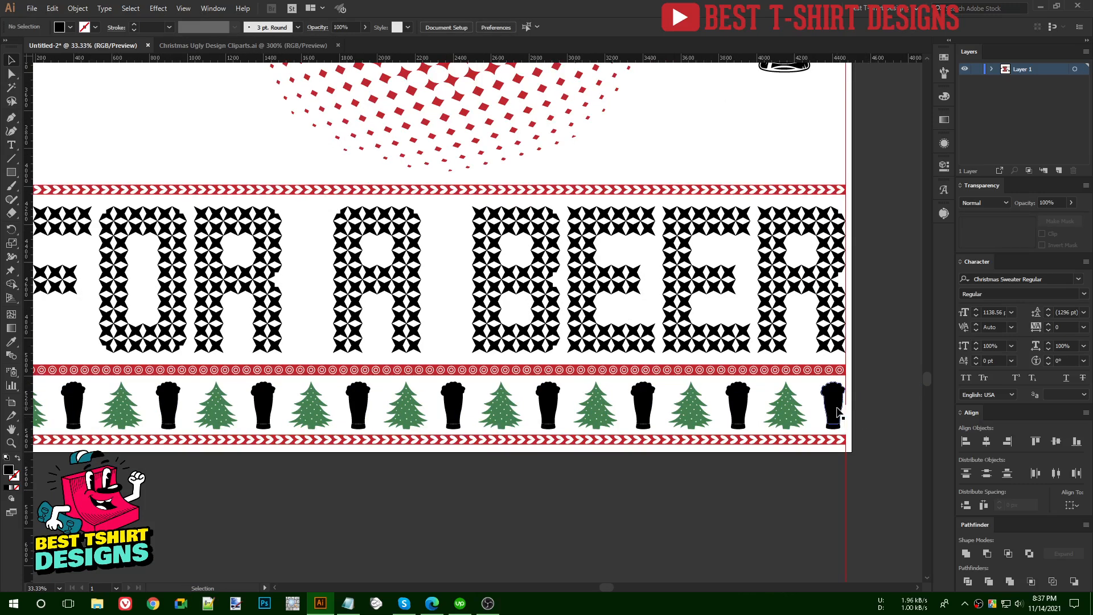
Recolour all the beer glasses in the bottom row with the red sampled from the adjacent patterned band
left_click(742, 411)
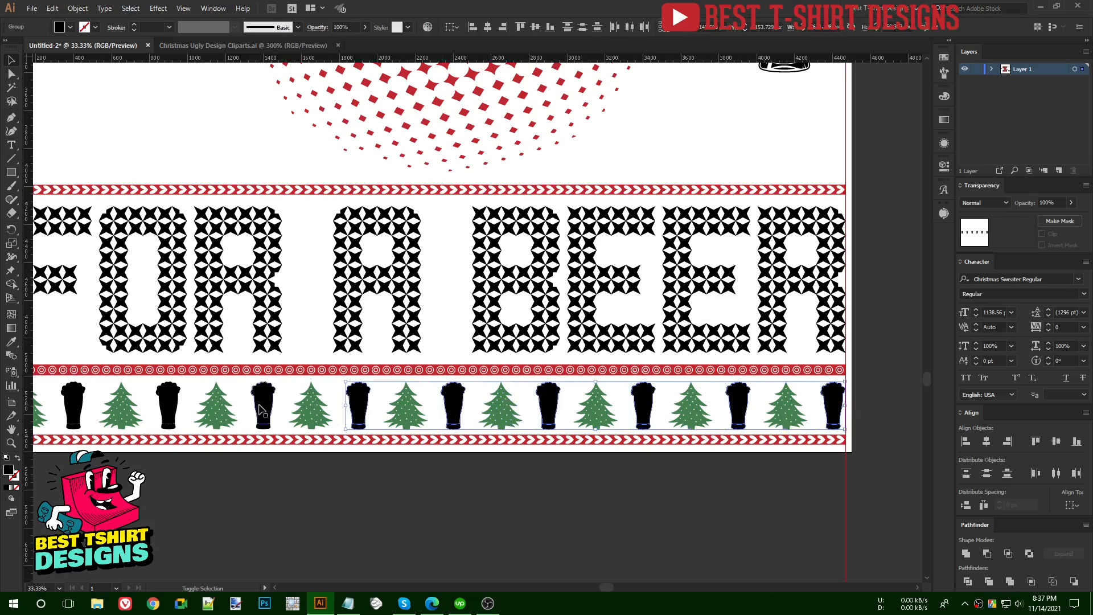
left_click(171, 408, "shift")
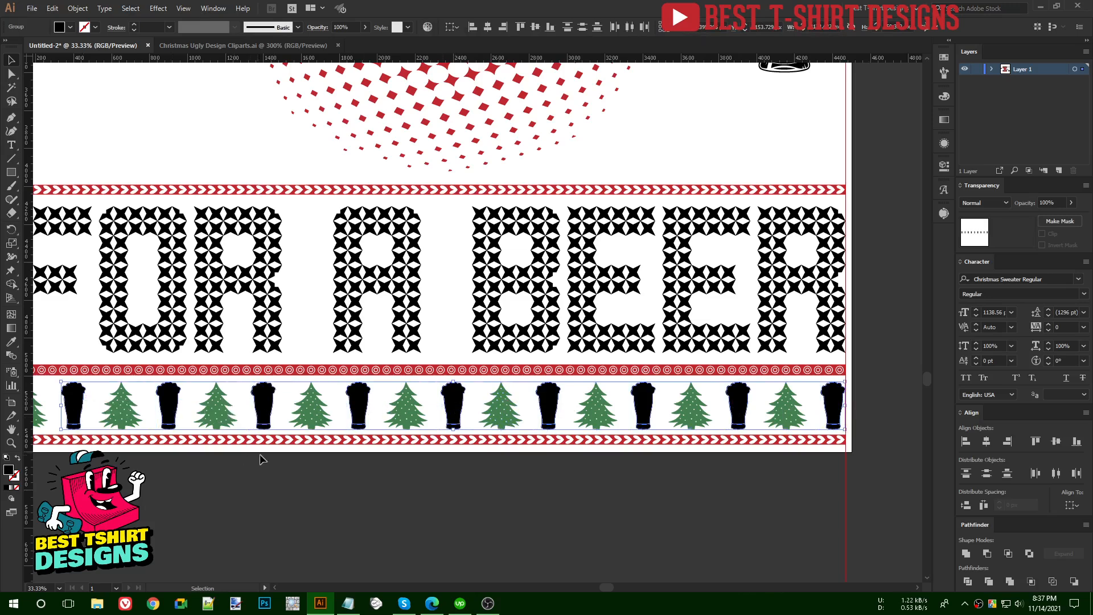
scroll(242, 458, "down", 1)
key("i")
left_click(245, 393)
left_click(367, 513)
Move the detailed beer glass next to "IT'S THE MOST", scale it to about the line's height and duplicate it twice
scroll(522, 510, "down", 1)
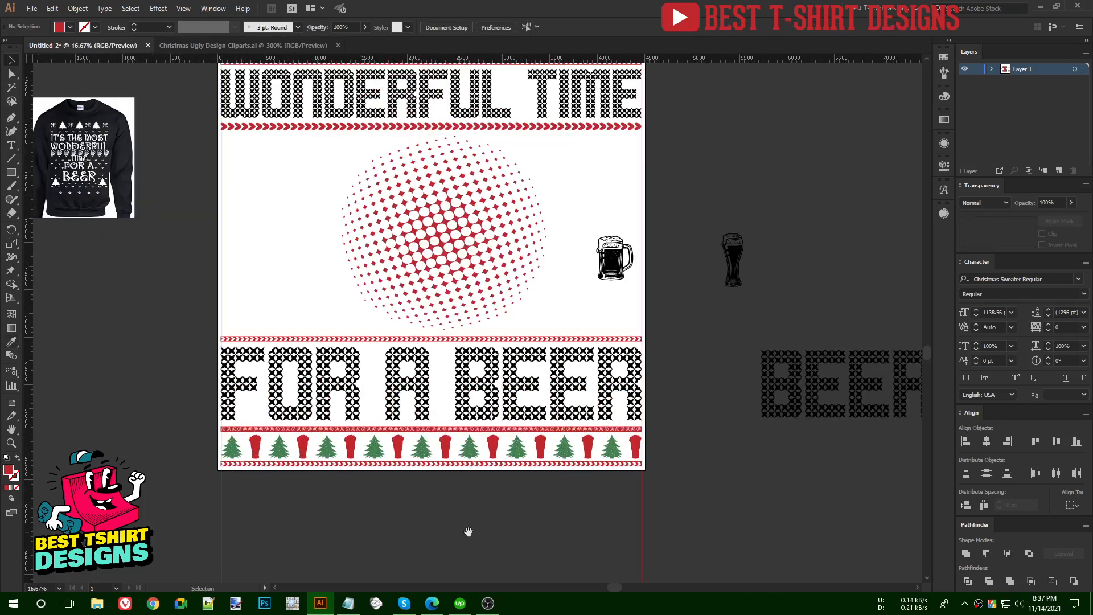
scroll(478, 540, "up", 2)
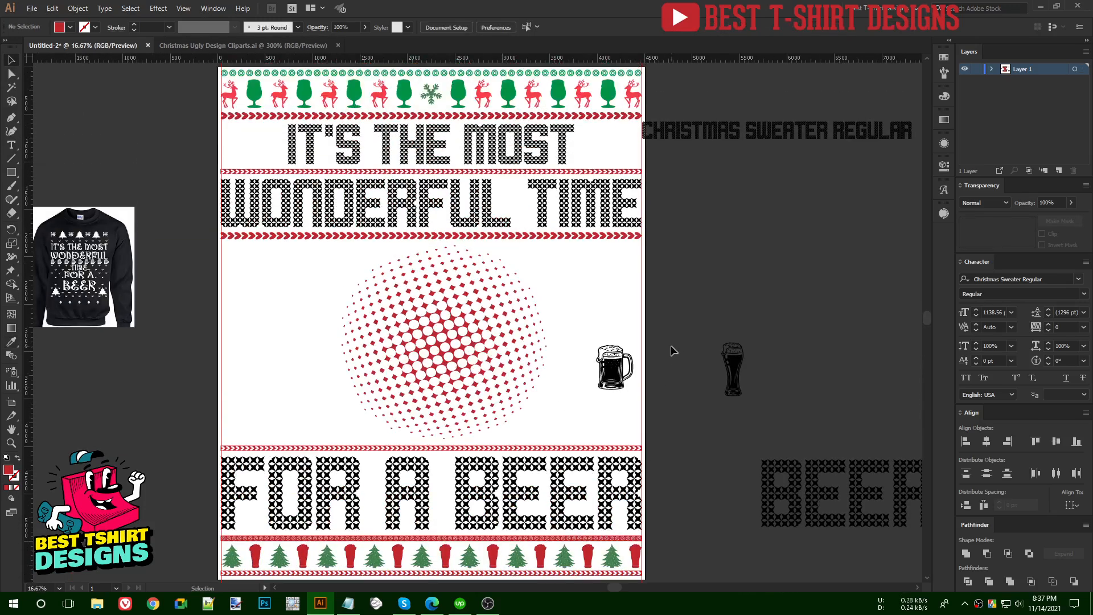
left_click_drag(732, 380, 605, 147)
scroll(625, 148, "up", 2)
scroll(625, 148, "up", 2)
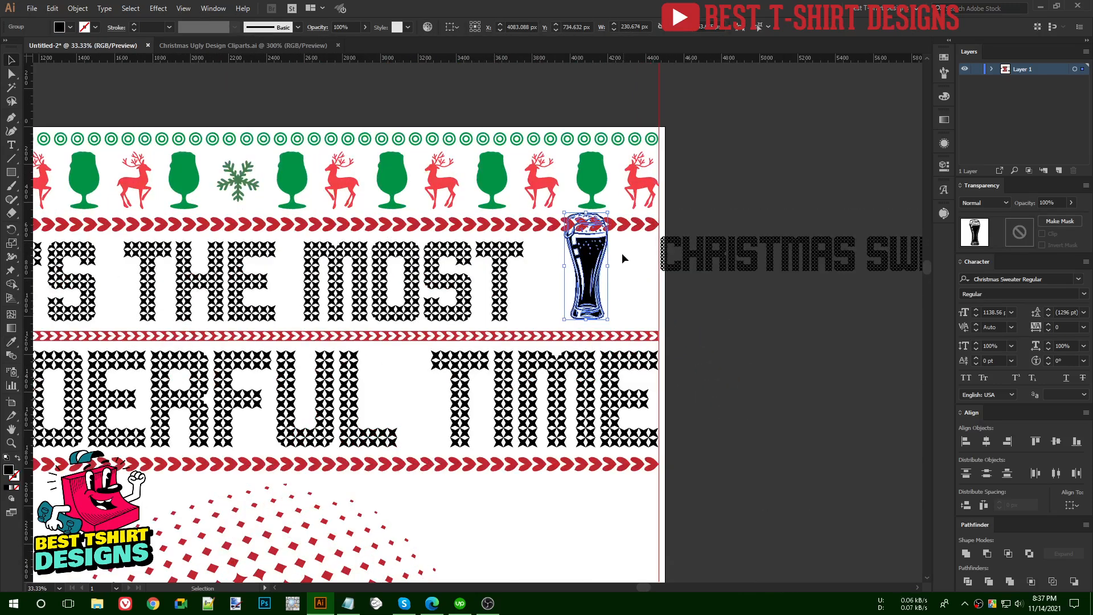
mouse_move(608, 270)
left_mouse_down()
mouse_move(558, 276)
mouse_move(607, 274)
left_mouse_up()
key("ctrl+d")
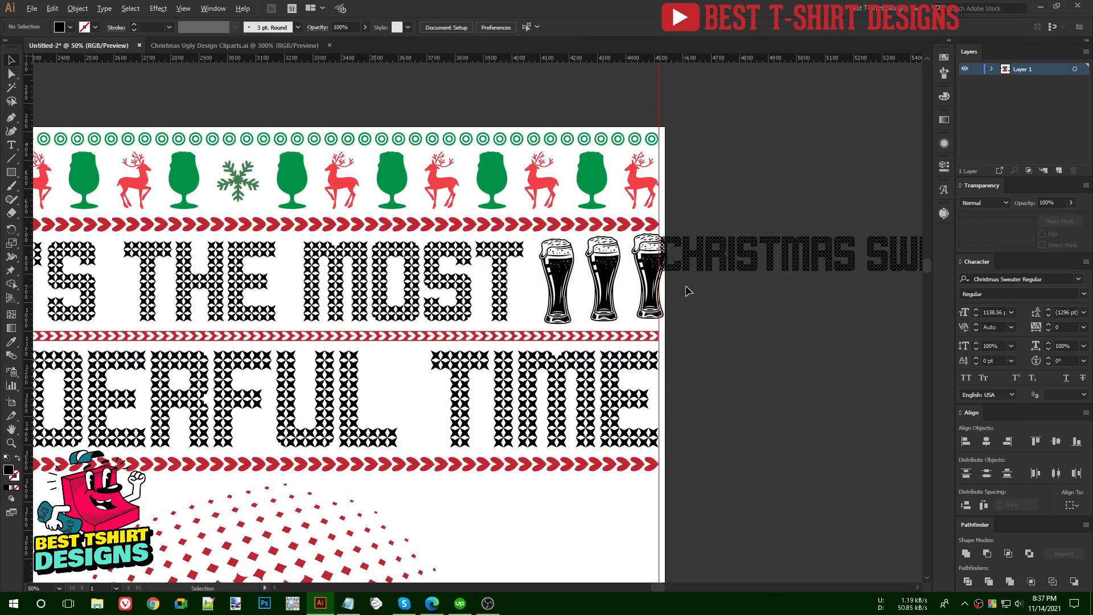
Align the three glasses after "MOST" on their vertical centres and scale them so their right end meets the right guide
scroll(688, 288, "up", 1)
left_click(648, 294)
left_click(521, 284, "shift")
left_click(493, 279, "shift")
left_click(535, 26)
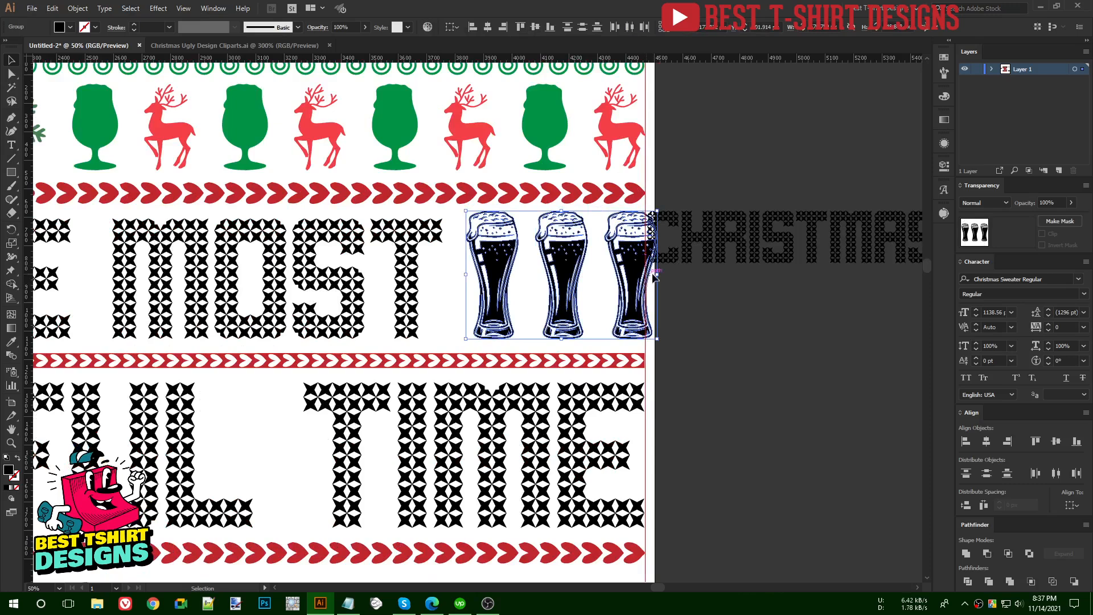
left_click_drag(657, 274, 645, 274)
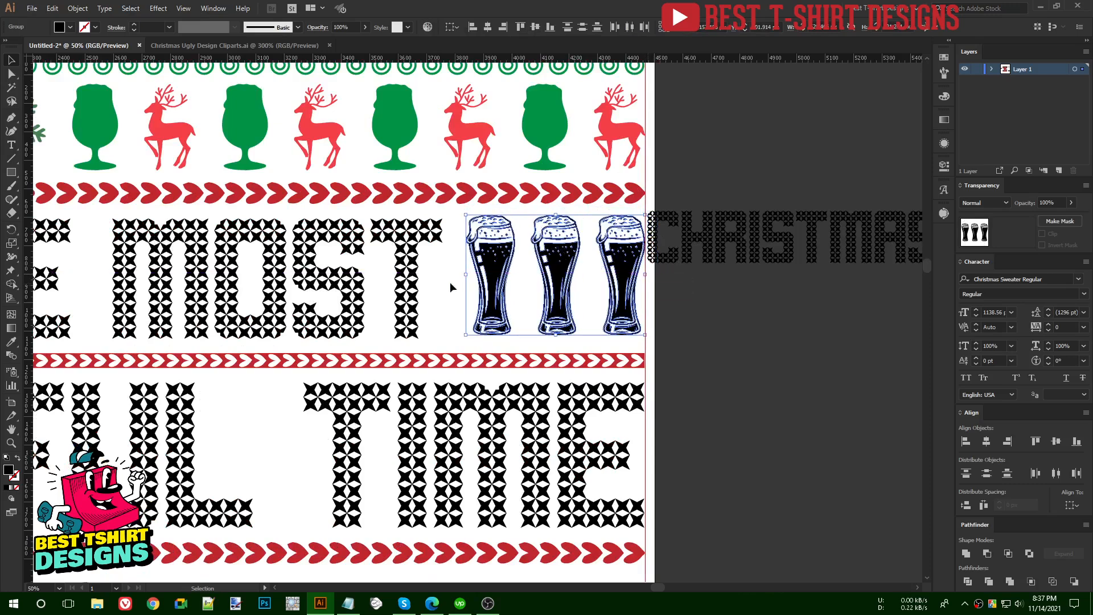
Centre the three glasses vertically on the "IT'S THE MOST" line and nudge them slightly left of the right guide
left_click(415, 277, "shift")
left_click(415, 277)
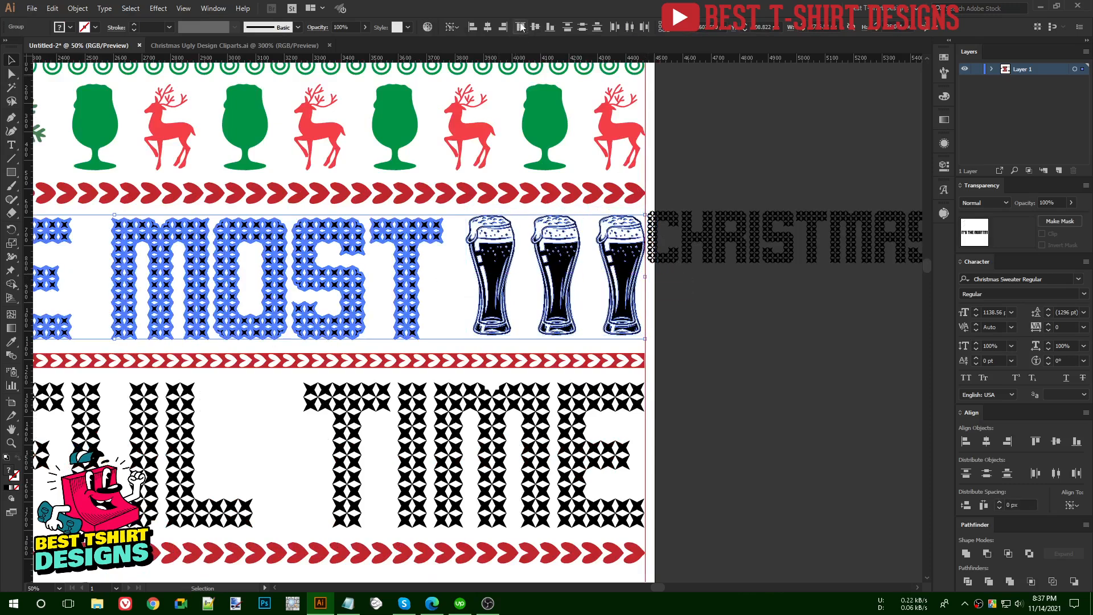
left_click(536, 27)
left_click(523, 273)
key("ctrl+minus")
left_click(603, 283)
left_click(555, 284, "shift")
left_click(503, 284, "shift")
key("shift+Left")
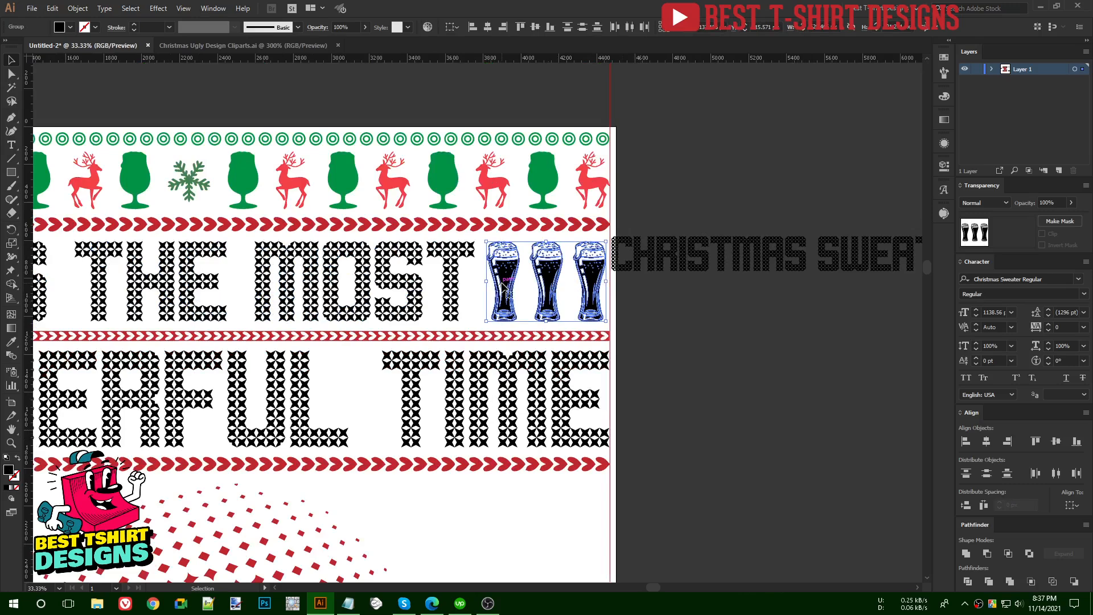
Duplicate the three glasses in front of "IT'S" and reflect the copy across a vertical axis
key("ctrl+minus")
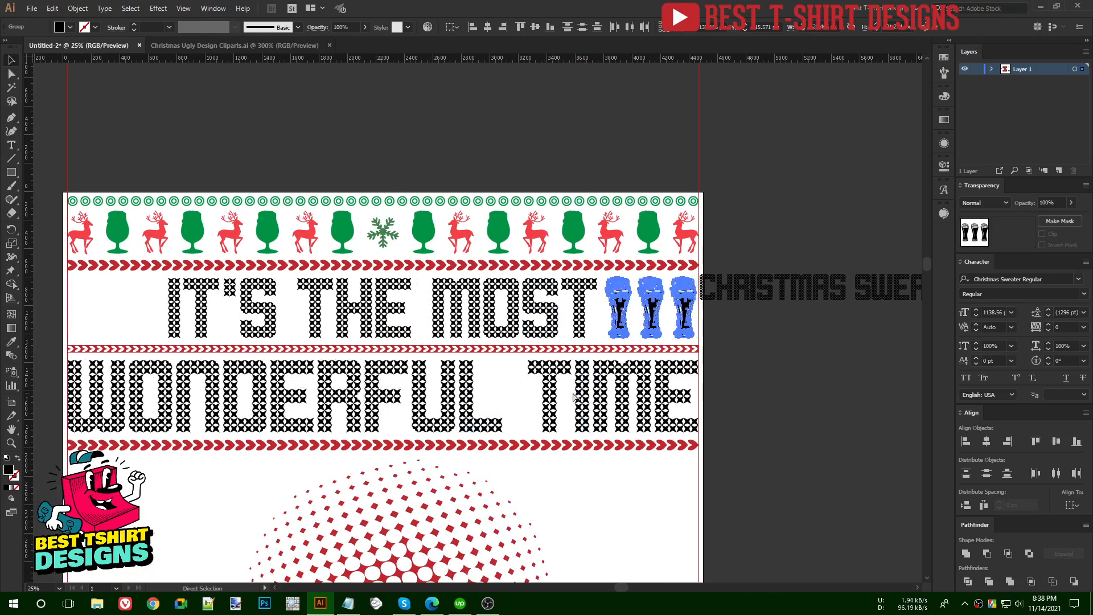
key("ctrl+minus")
left_click_drag(626, 325, 283, 326)
key("ctrl+plus")
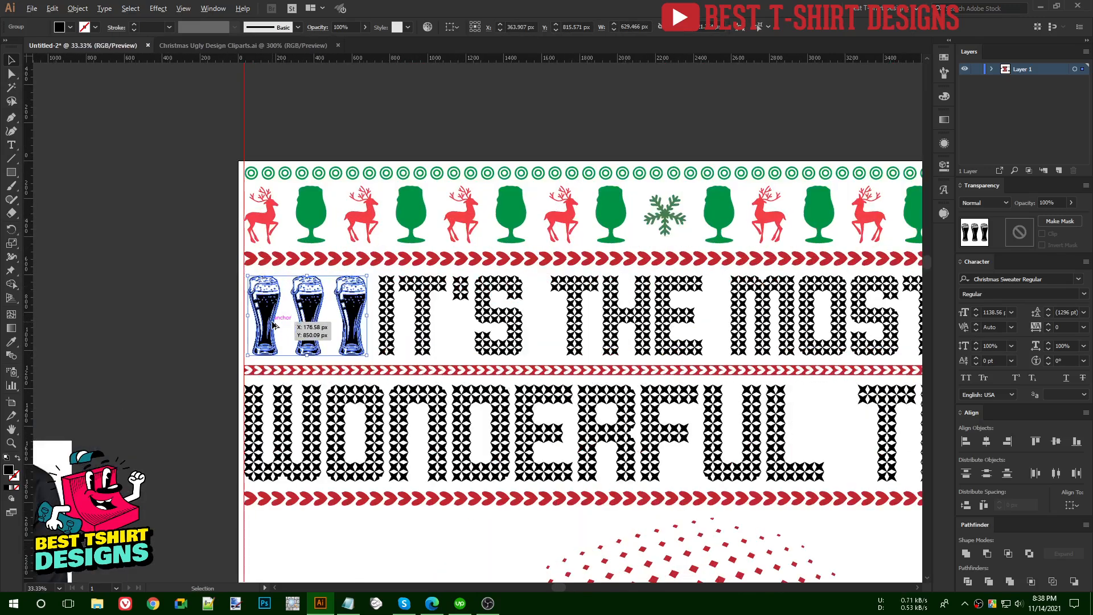
key("o")
key("Return")
left_click(532, 374)
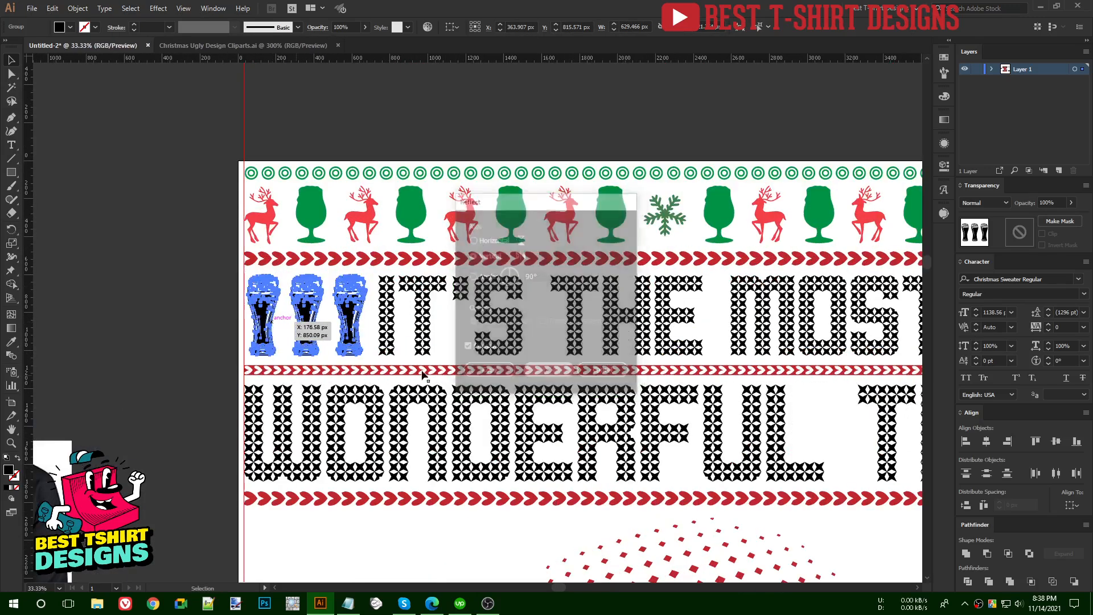
Align the mirrored glasses with the left end of the thin chevron band below, and nudge them slightly right
left_click(291, 372, "shift")
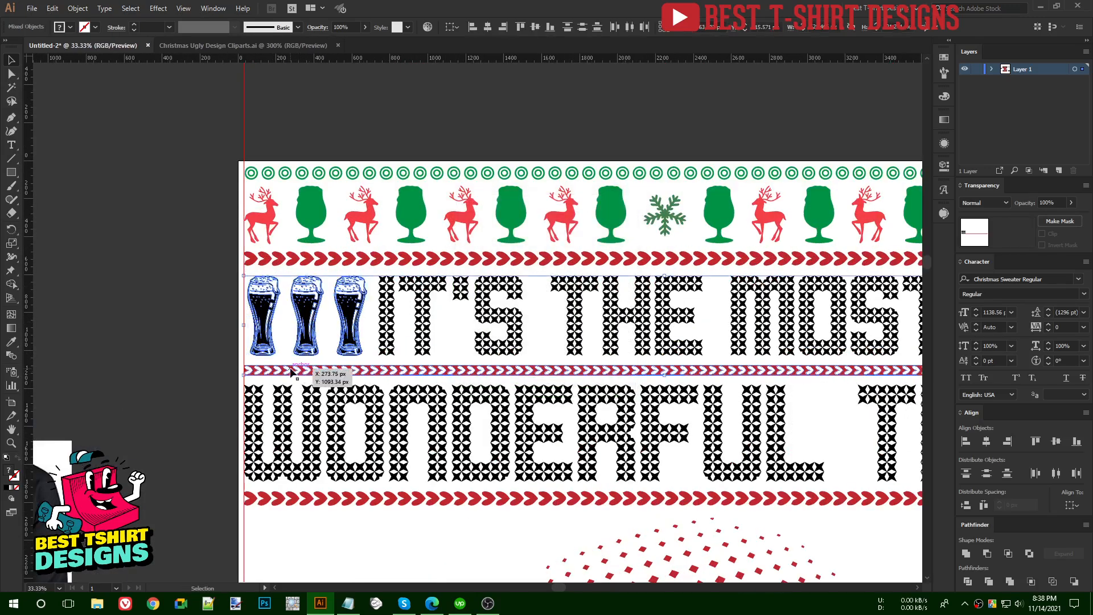
left_click(471, 30)
left_click(420, 109)
left_click(336, 312)
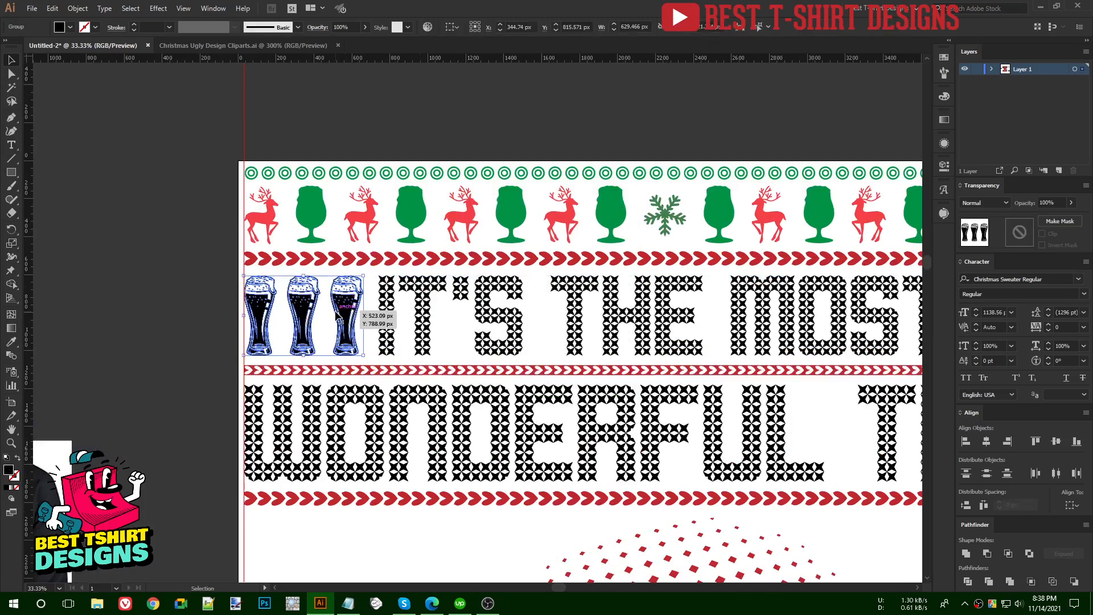
key("shift+Right")
key("shift+Right")
Unite both sets of glasses flanking the "IT'S THE MOST" line into a single object
left_click_drag(336, 311, 809, 330)
key("ctrl+minus")
left_click(304, 318, "shift")
left_click_drag(407, 358, 310, 337)
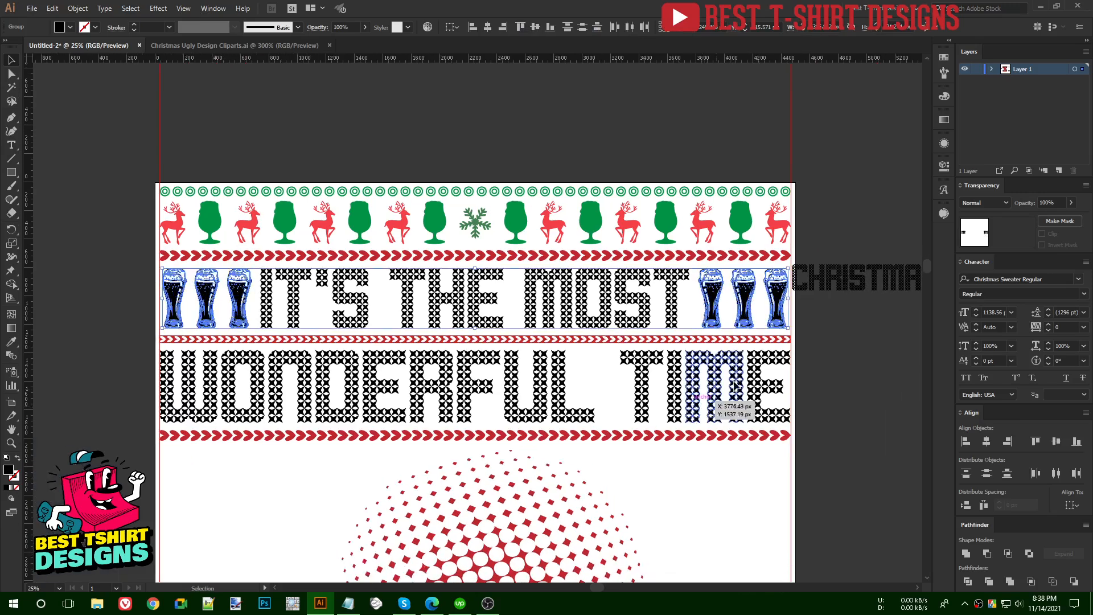
left_click(968, 554)
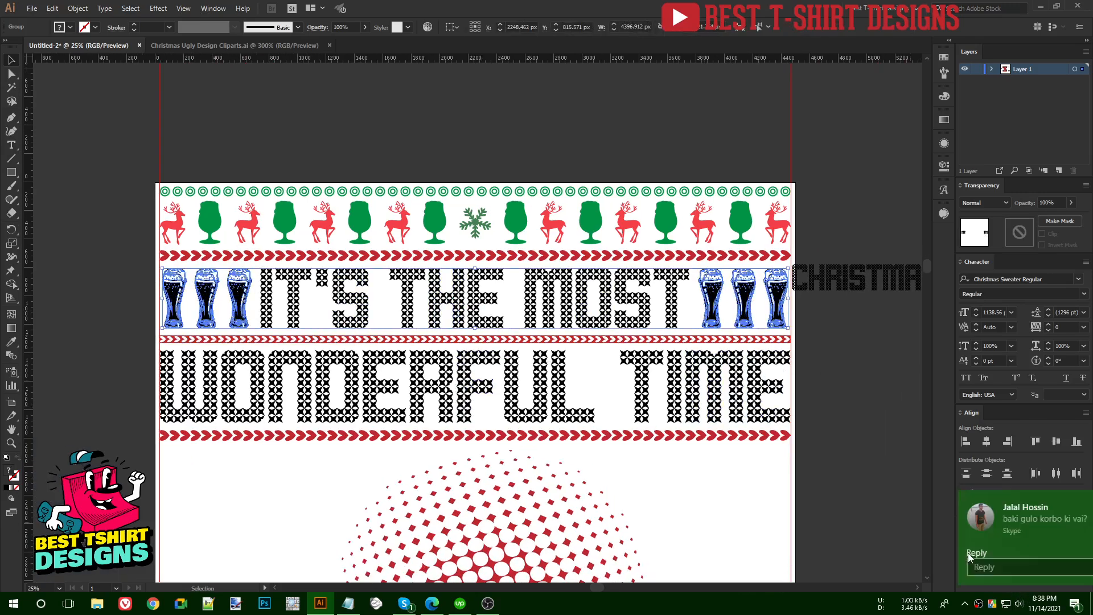
left_click(1072, 501)
left_click(879, 499)
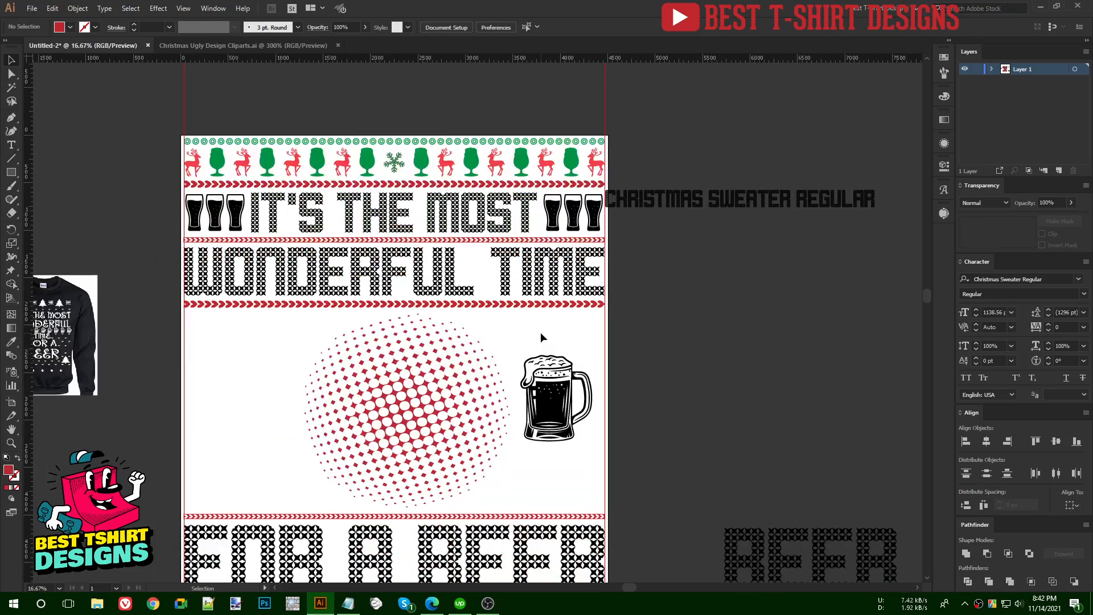
Move the "Christmas Sweater Regular" sample text farther away from the artboard's right edge
scroll(541, 336, "down", 3)
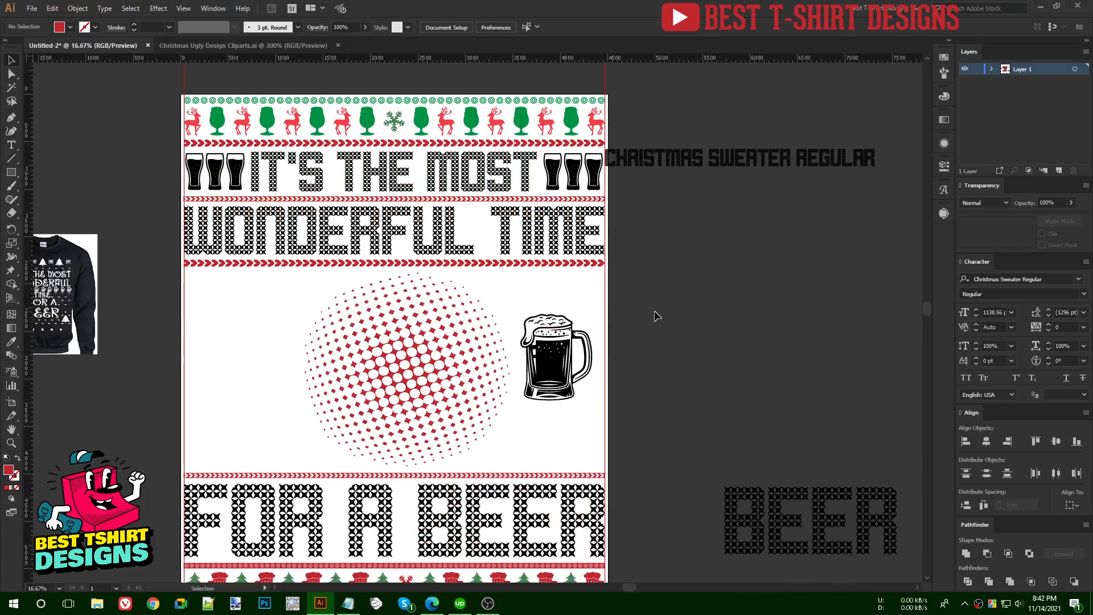
scroll(655, 316, "up", 2)
scroll(164, 151, "up", 3)
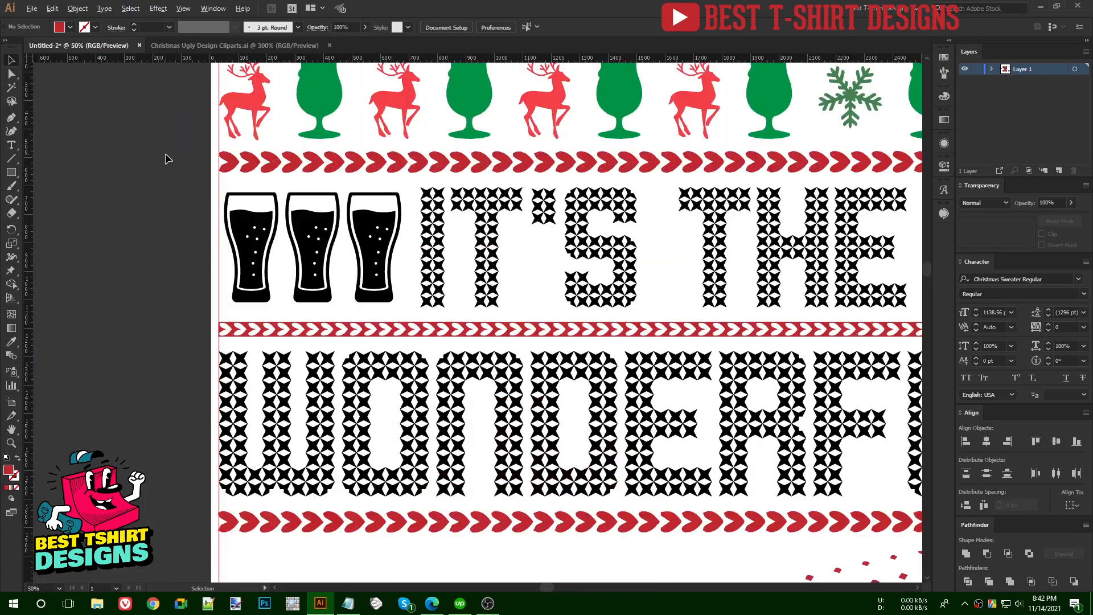
scroll(360, 218, "down", 3)
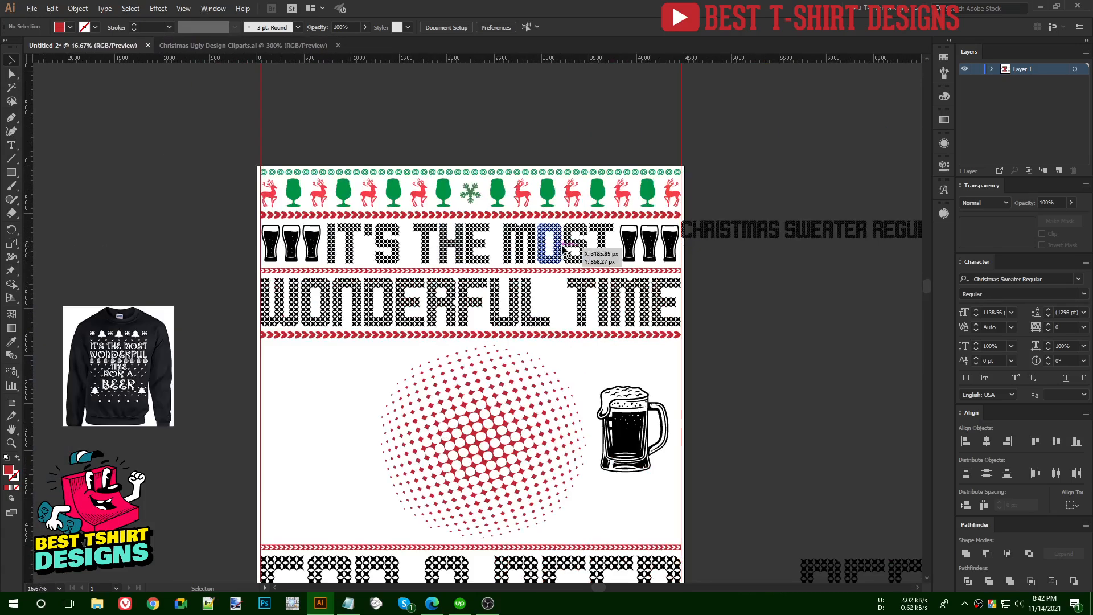
scroll(468, 248, "up", 3)
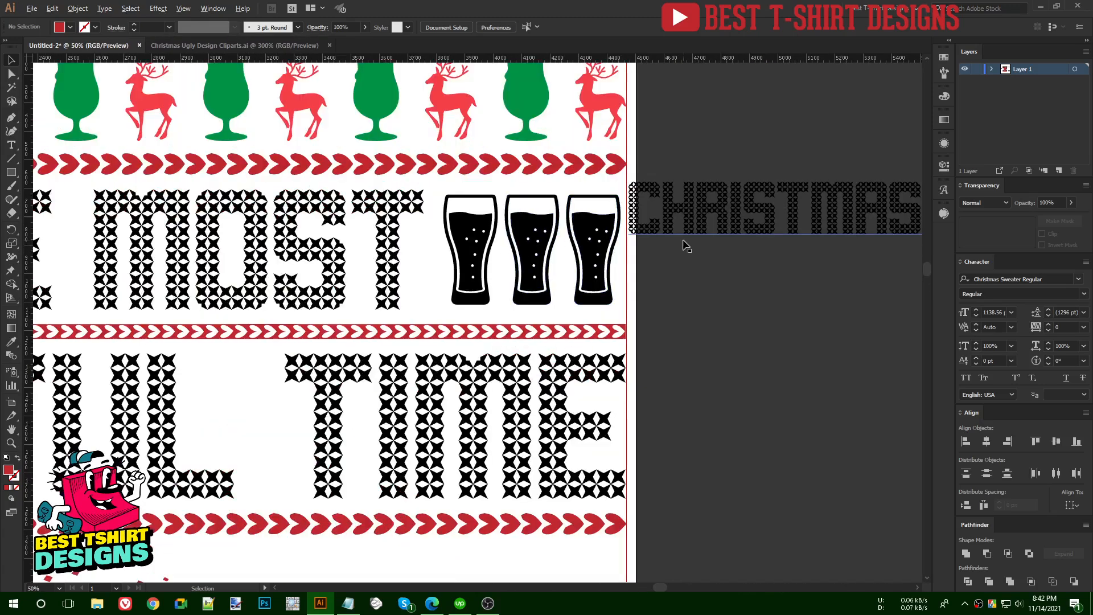
scroll(467, 248, "down", 2)
left_click_drag(692, 229, 789, 219)
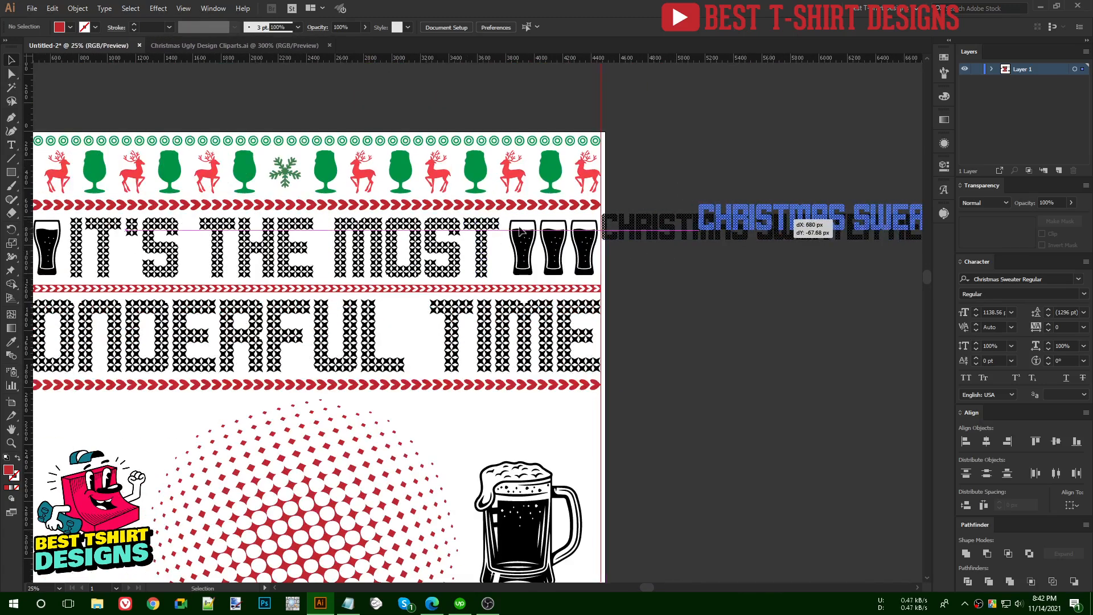
scroll(614, 295, "down", 1)
left_click(618, 297)
Enlarge the beer mug to fill the height of the middle section, tilt it to the left and place it over the halftone circle
scroll(617, 296, "down", 7)
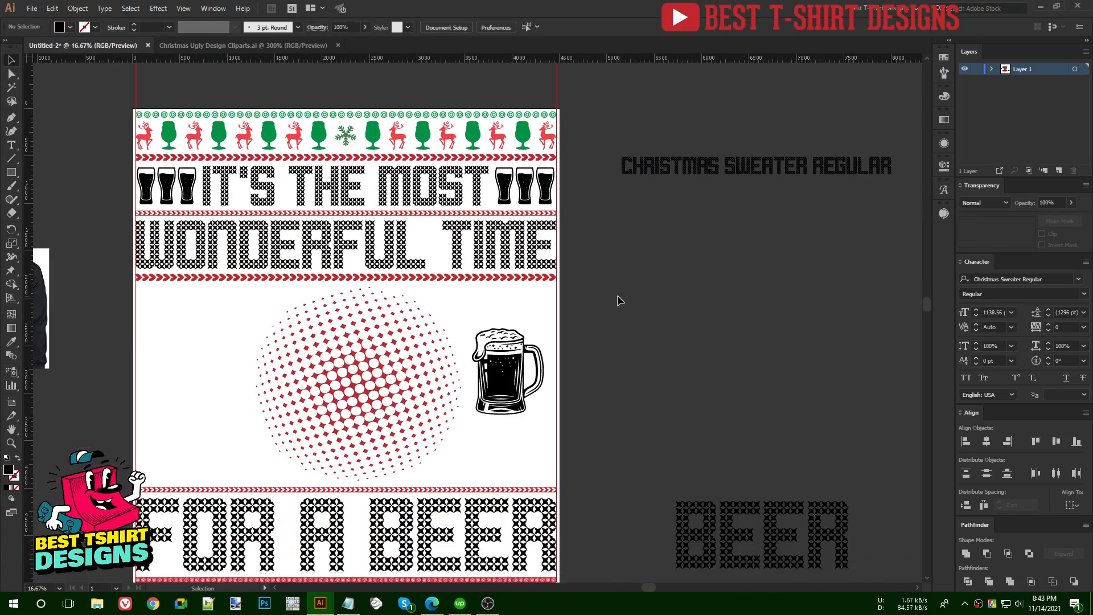
scroll(619, 300, "up", 2)
scroll(338, 317, "down", 1)
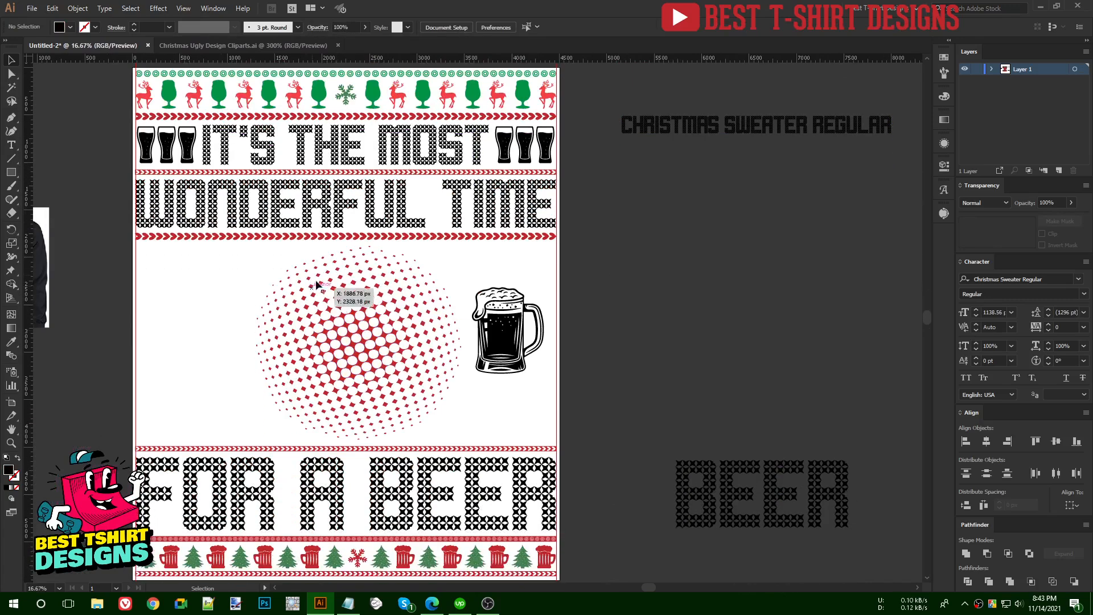
left_click(516, 330)
left_click_drag(505, 376, 507, 414)
left_click_drag(499, 349, 410, 359)
left_click_drag(493, 430, 519, 405)
Try a mirrored duplicate of the mug overlapping the original as a toasting pair, and delete the copy
left_click_drag(457, 418, 299, 397)
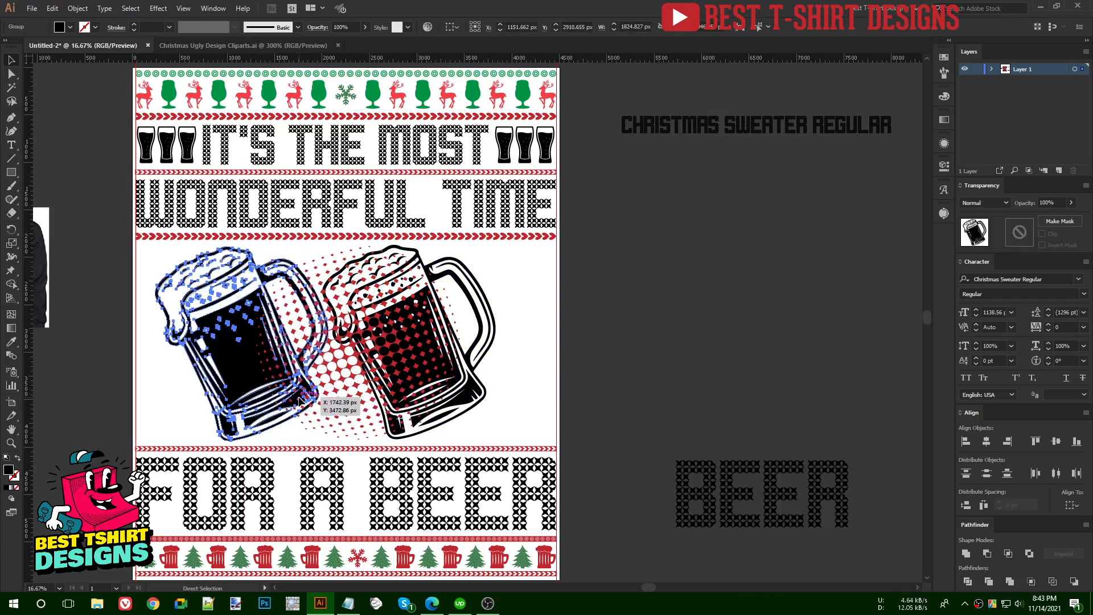
key("o")
left_click(534, 377)
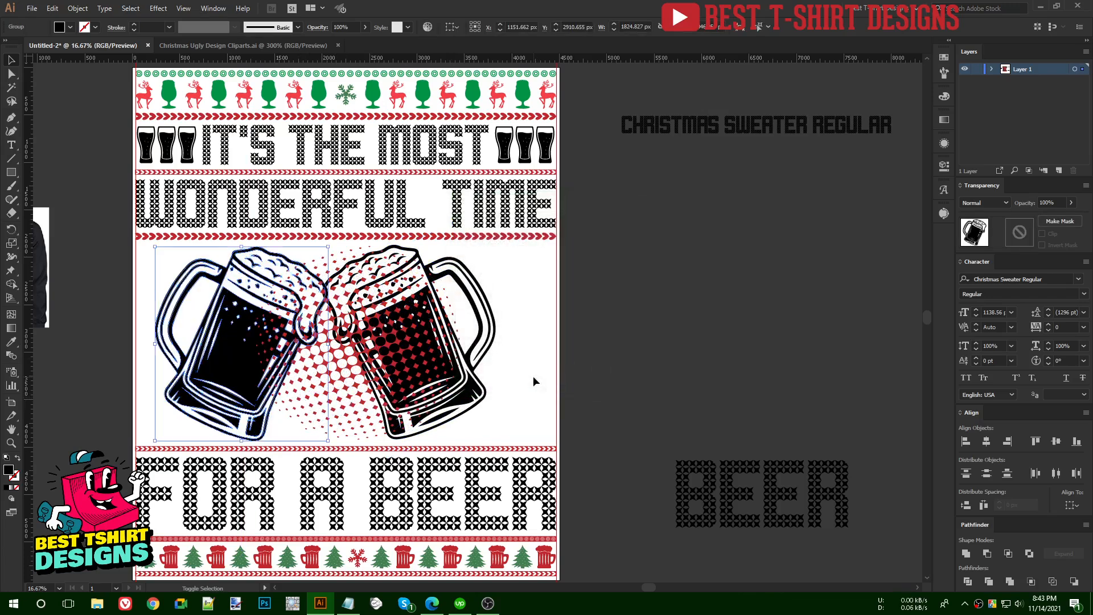
key("shift+Right")
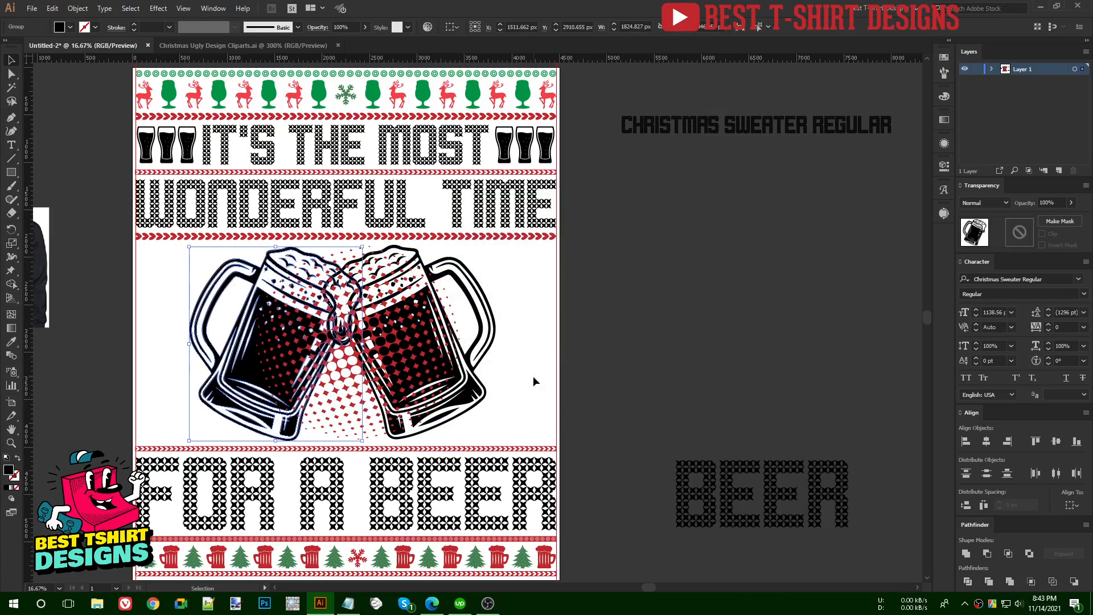
key("Delete")
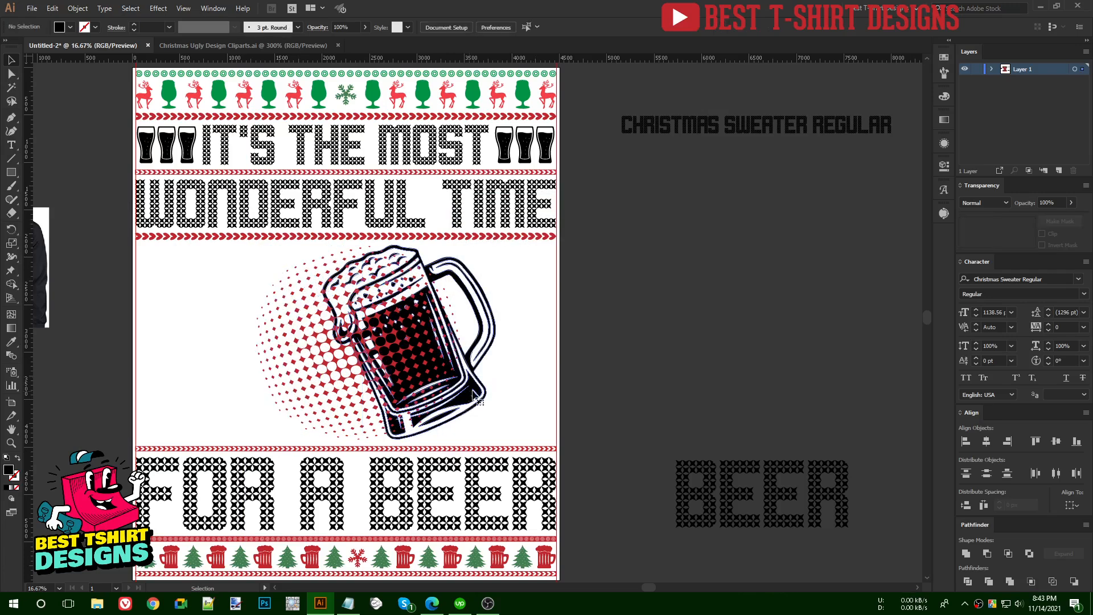
Move the tilted beer mug off the artboard into the empty area above the spare "BEER" text
left_click(470, 395)
key("v")
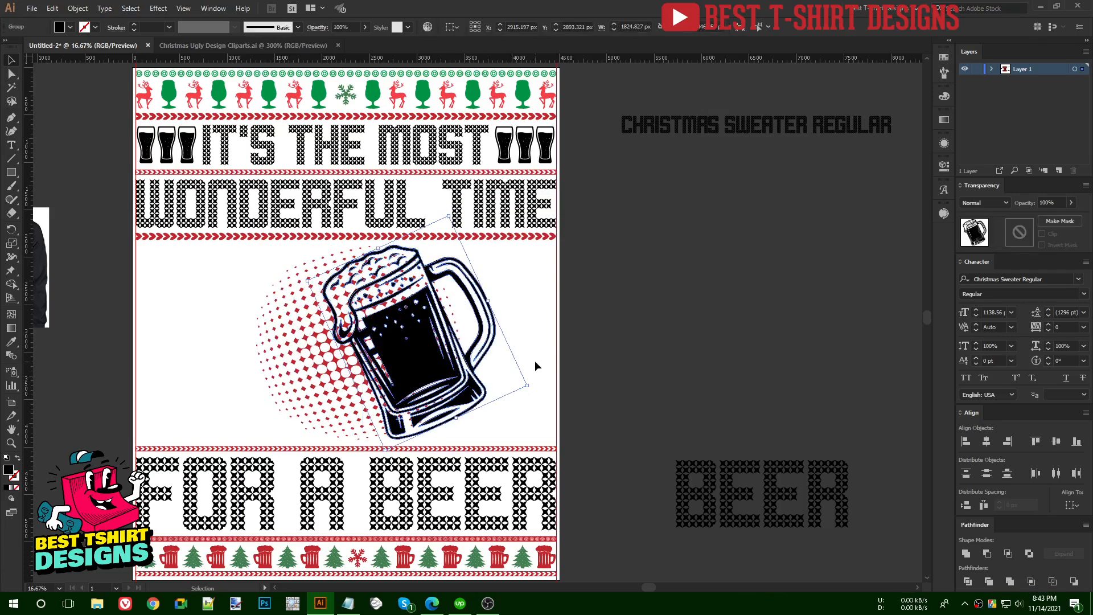
scroll(411, 330, "up", 1)
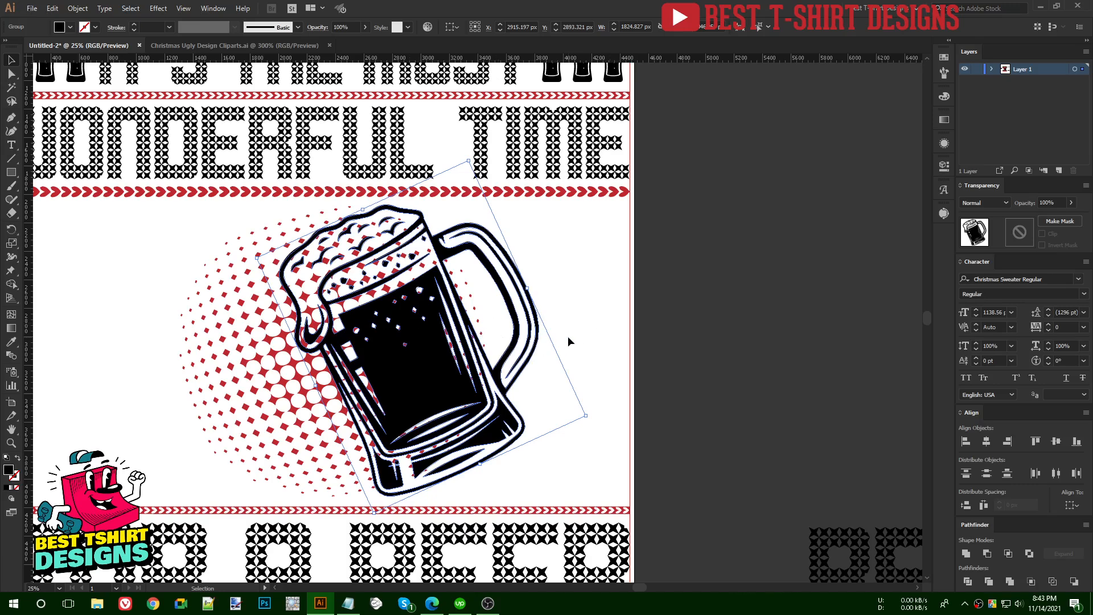
key("k")
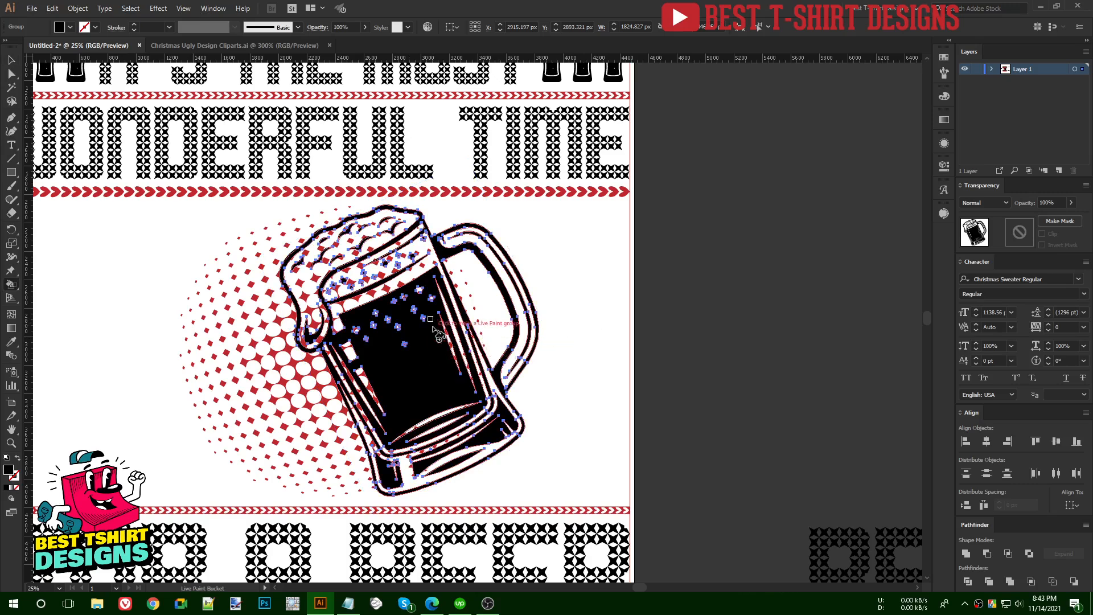
key("v")
mouse_move(430, 364)
left_mouse_down()
mouse_move(854, 337)
mouse_move(508, 284)
left_mouse_up()
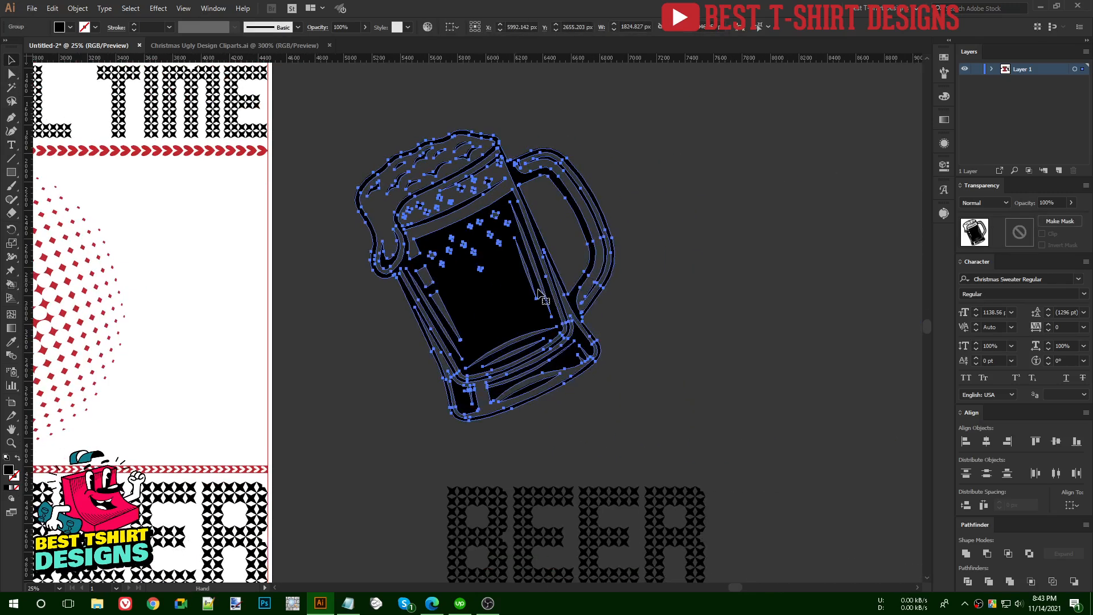
Try Live Paint on the mug, filling its upper band, glass outline and base with the R=251 G=176 B=59 orange swatch
key("k")
scroll(688, 293, "up", 1)
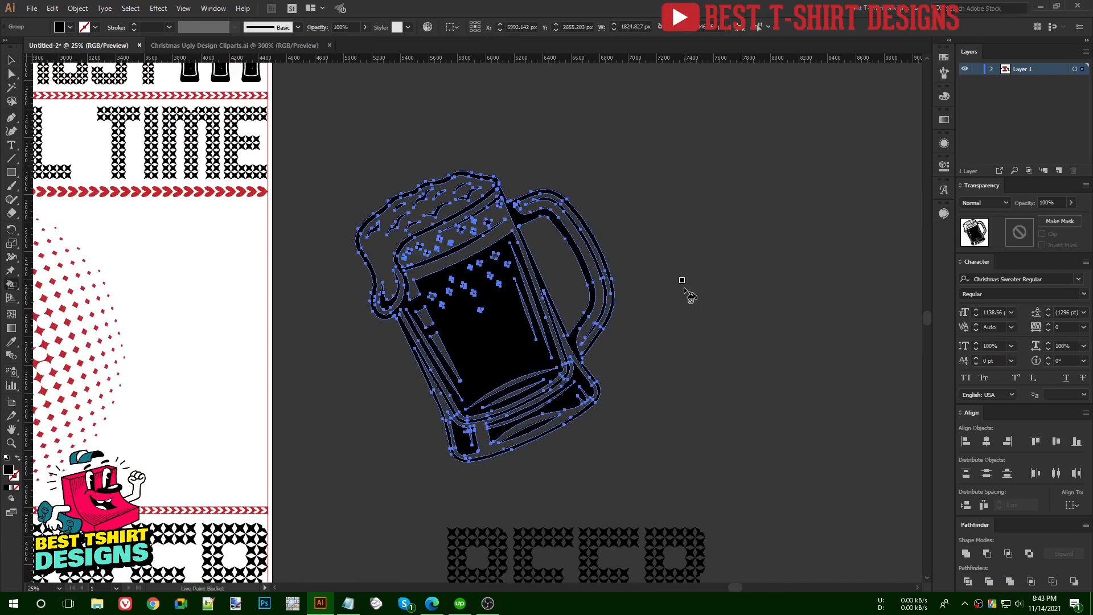
left_click(944, 57)
left_click(914, 88)
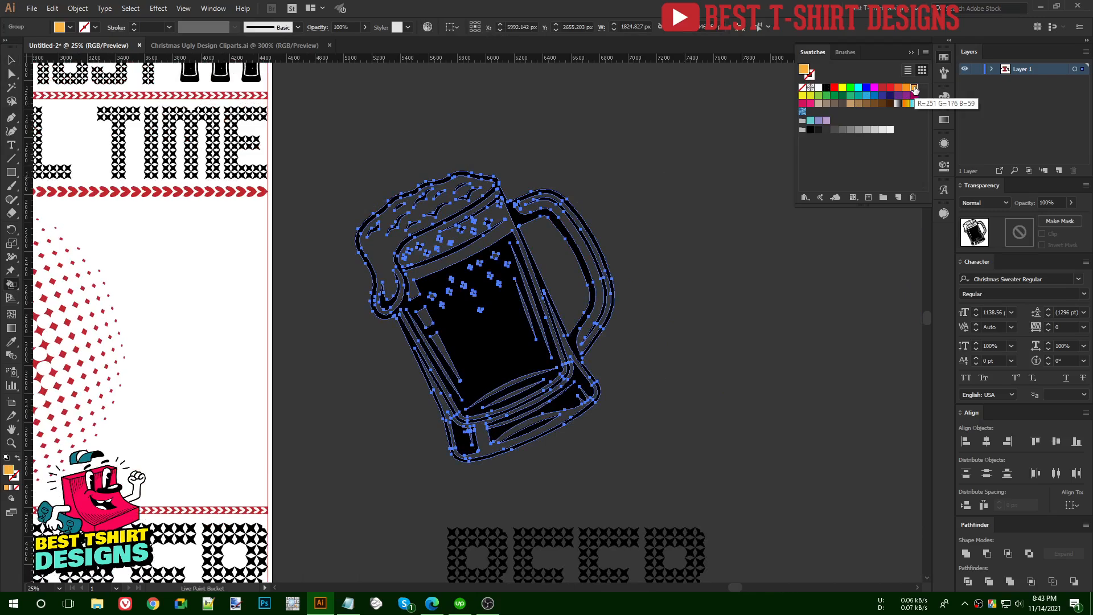
left_click(453, 261)
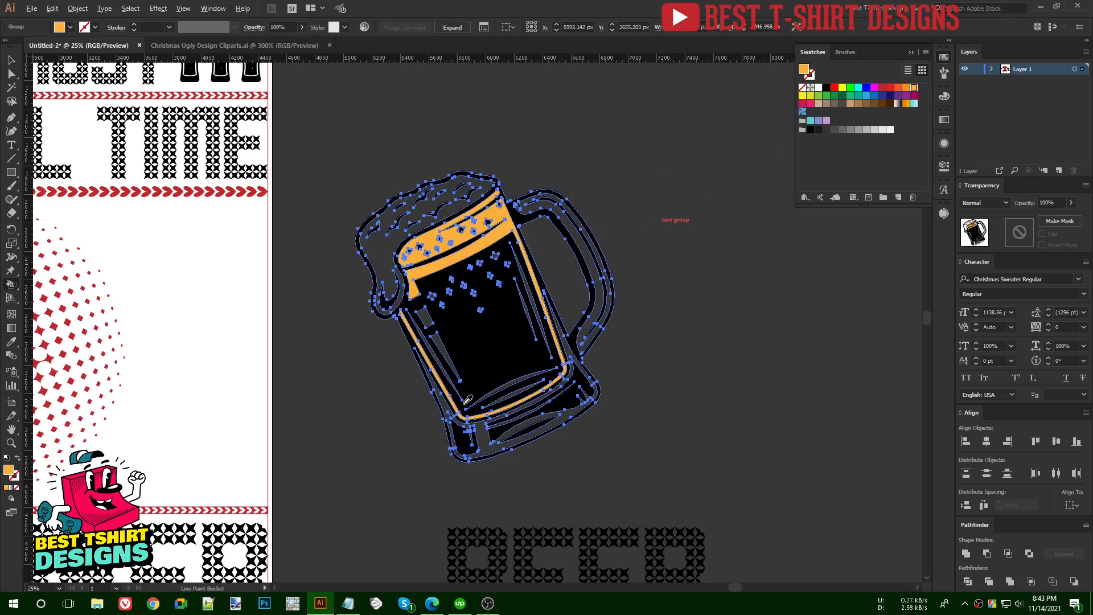
scroll(464, 444, "up", 2)
left_click(463, 443)
left_click(701, 410)
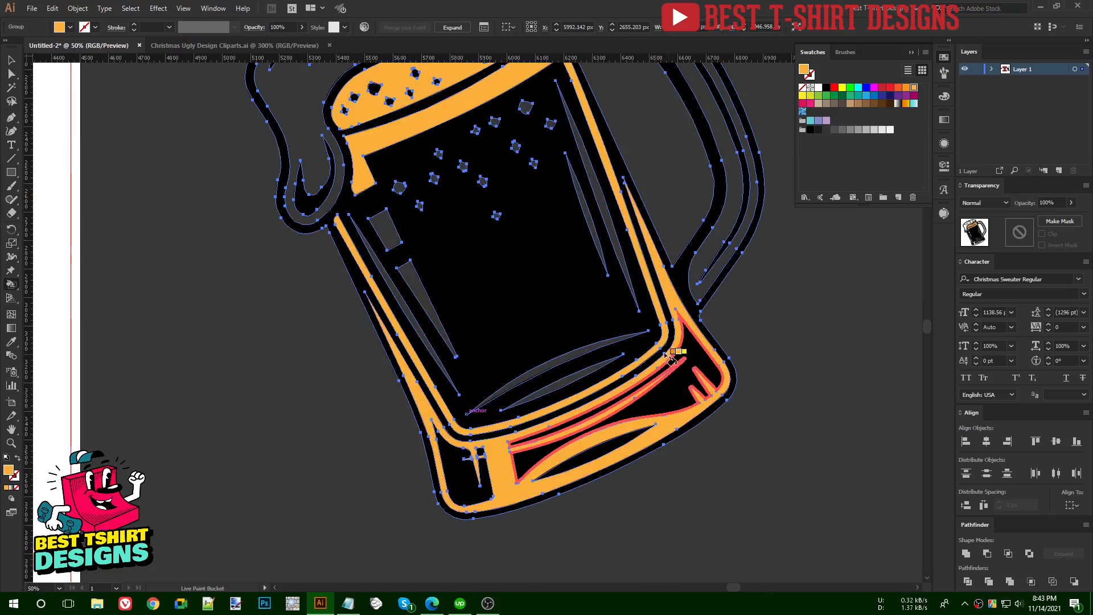
Try filling the mug's inner highlights and a few beer bubbles with the same orange using Live Paint
left_click(564, 370)
left_click(422, 292)
left_click(386, 230)
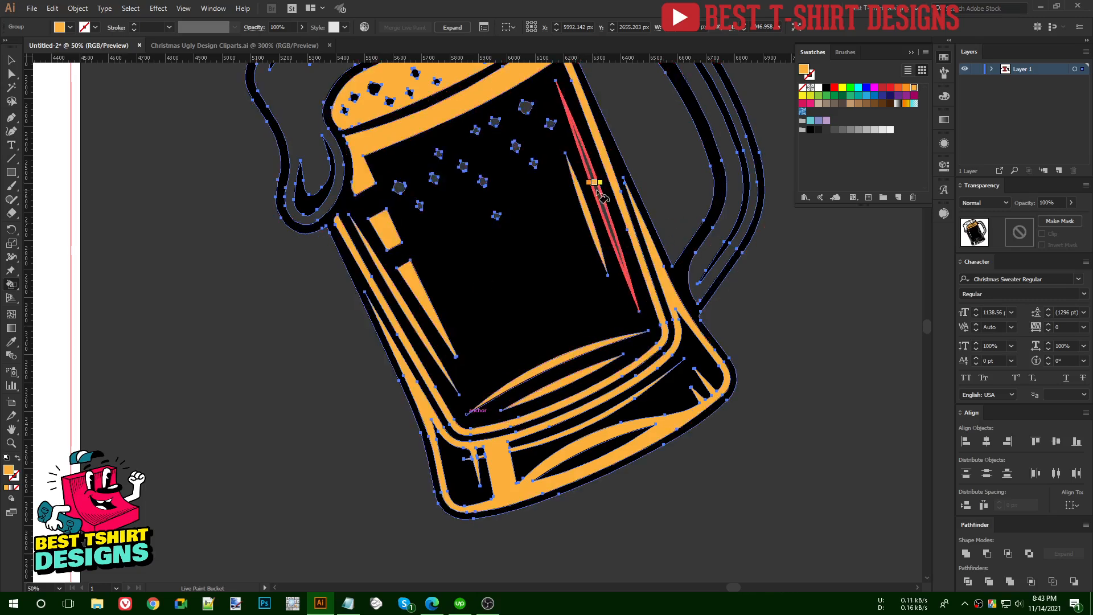
left_click(597, 190)
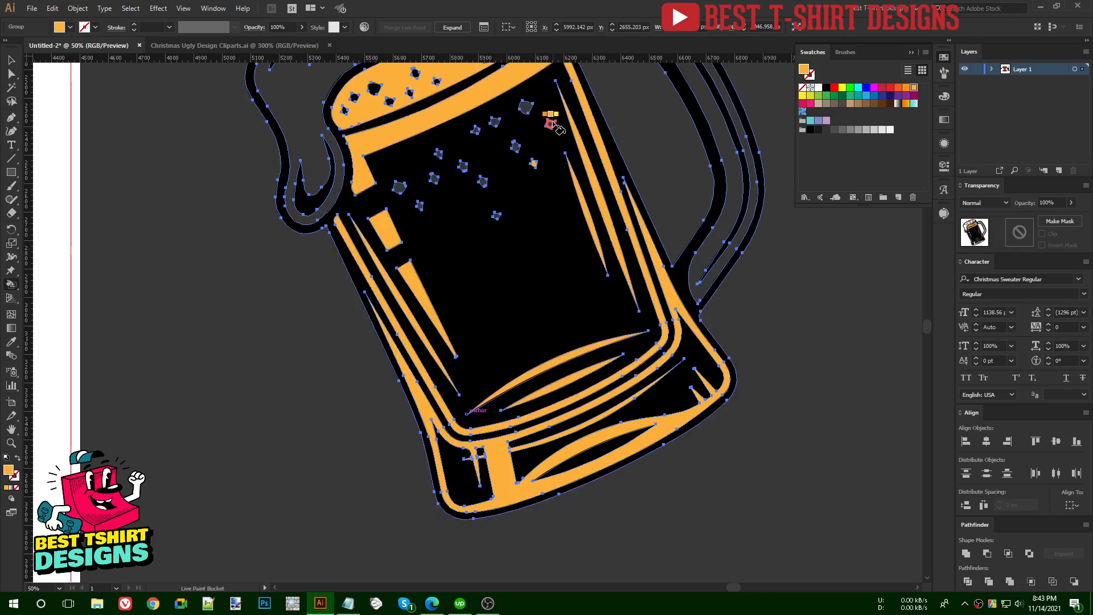
left_click(525, 106)
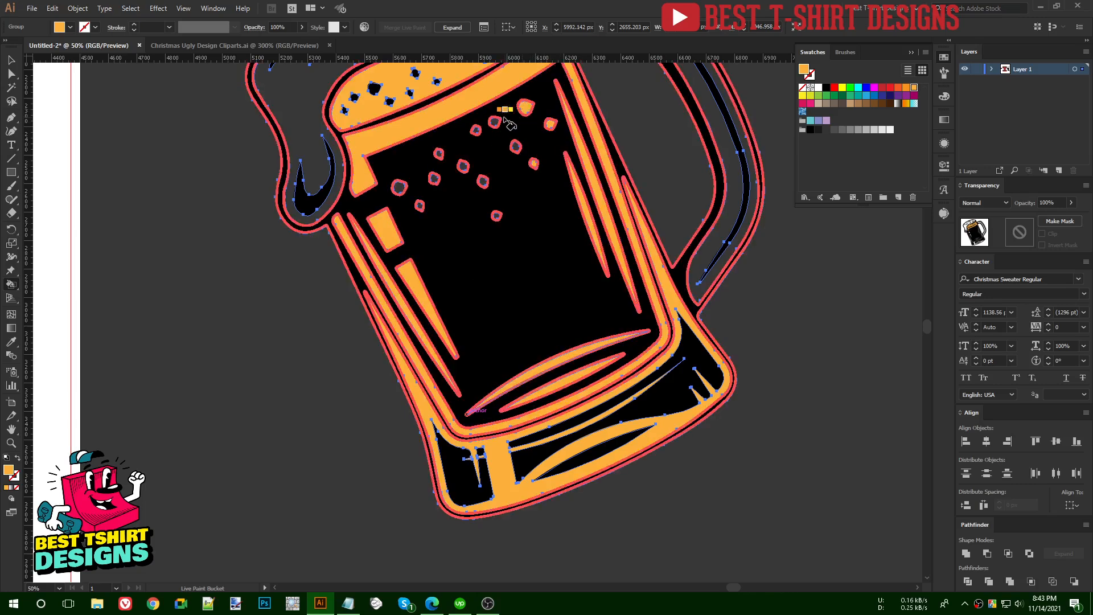
key("v")
key("ctrl+0")
left_click(682, 291)
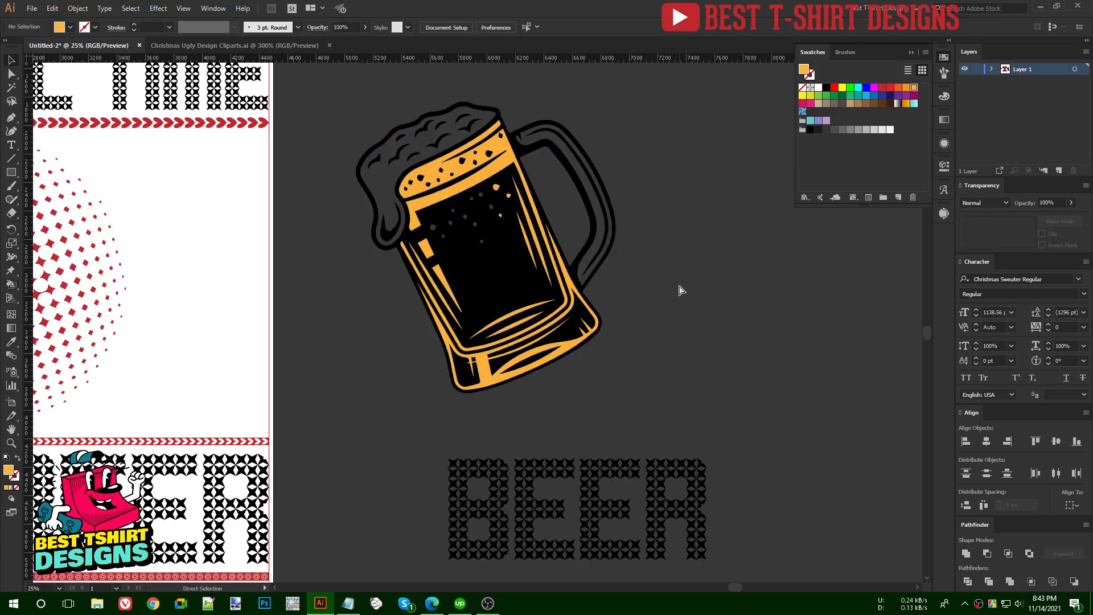
Undo the orange Live Paint fills so the mug is plain black line art
key("ctrl+z")
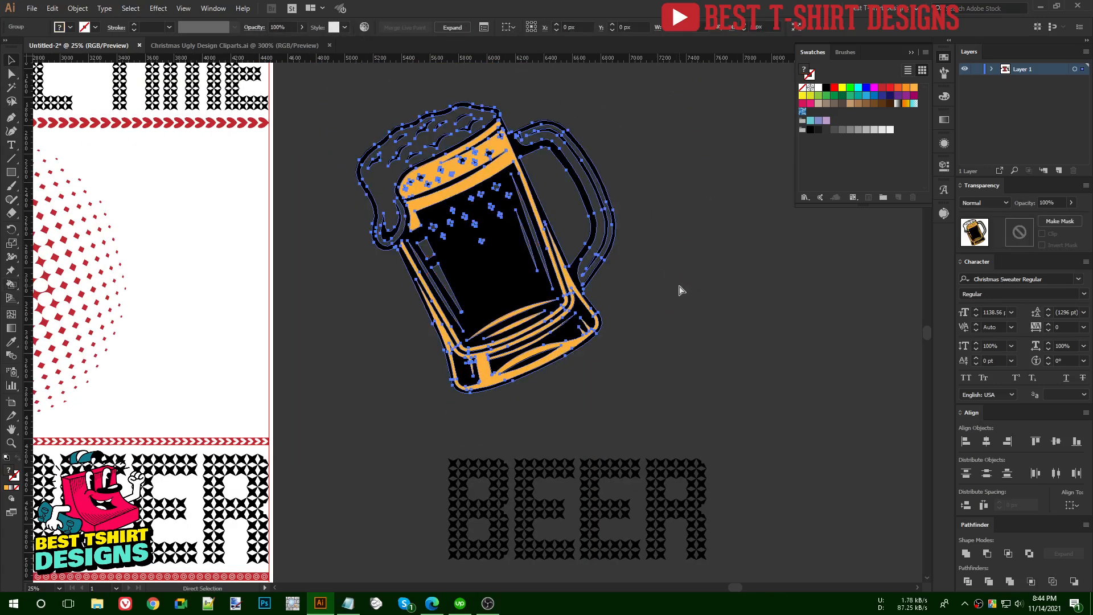
key("ctrl+z")
key("ctrl+z")
key("ctrl+z")
left_click_drag(137, 330, 732, 349)
left_click(732, 349)
scroll(732, 349, "up", 1)
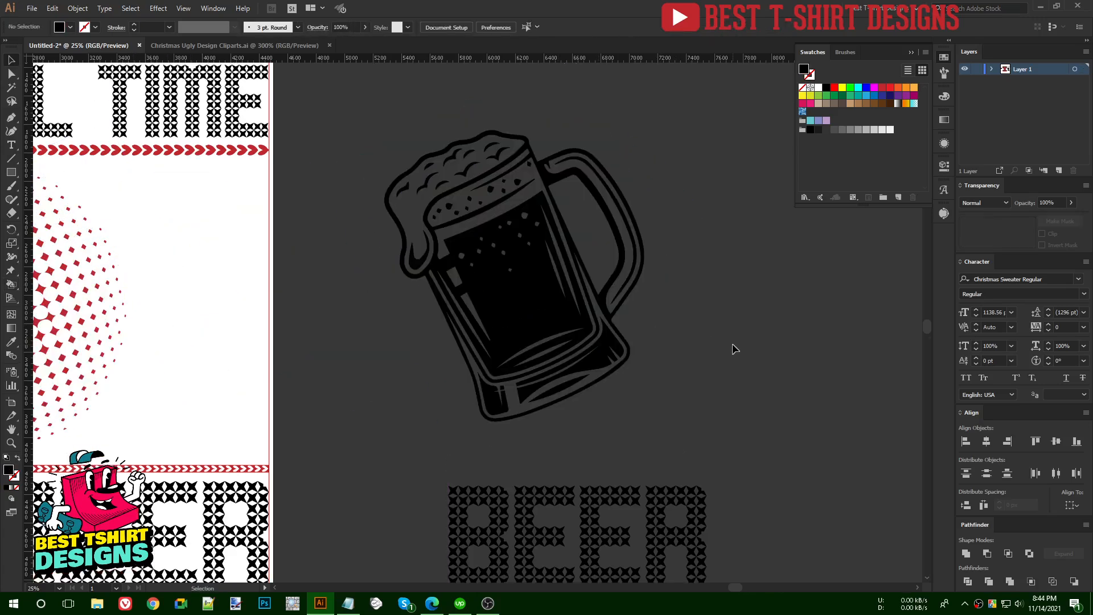
Draw a rectangle about 2380 × 2540 px around the mug, fill it with R=251 G=176 B=59 orange and send it to the back
left_click_drag(362, 87, 701, 448)
left_click(915, 87)
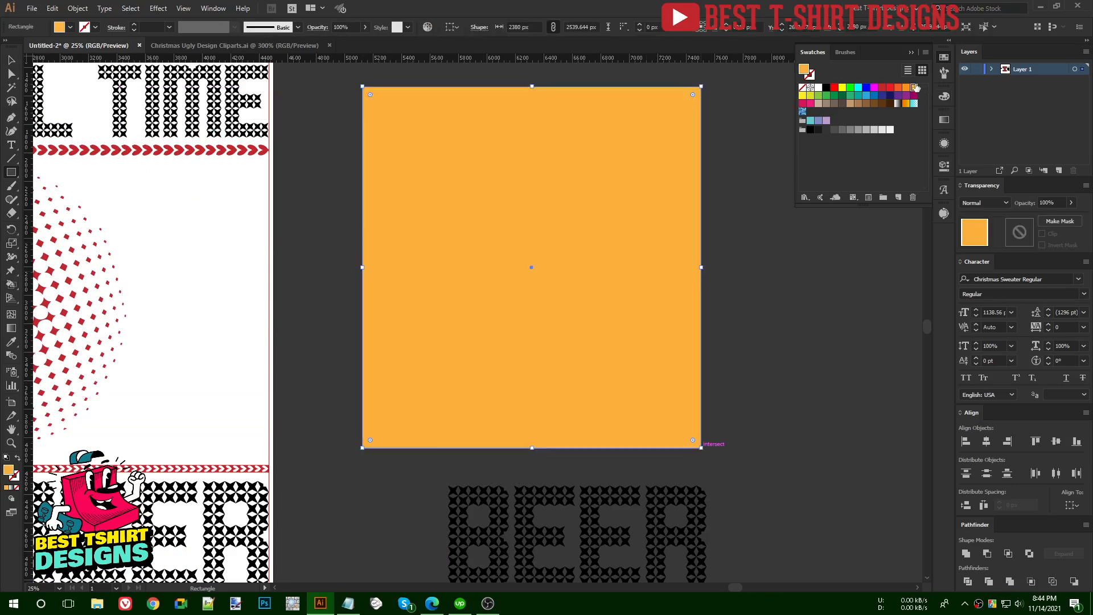
key("ctrl+shift+bracketleft")
Trim the rectangle and mug with Pathfinder, and delete the orange areas outside the mug and inside its handle loop
left_click_drag(766, 415, 399, 251)
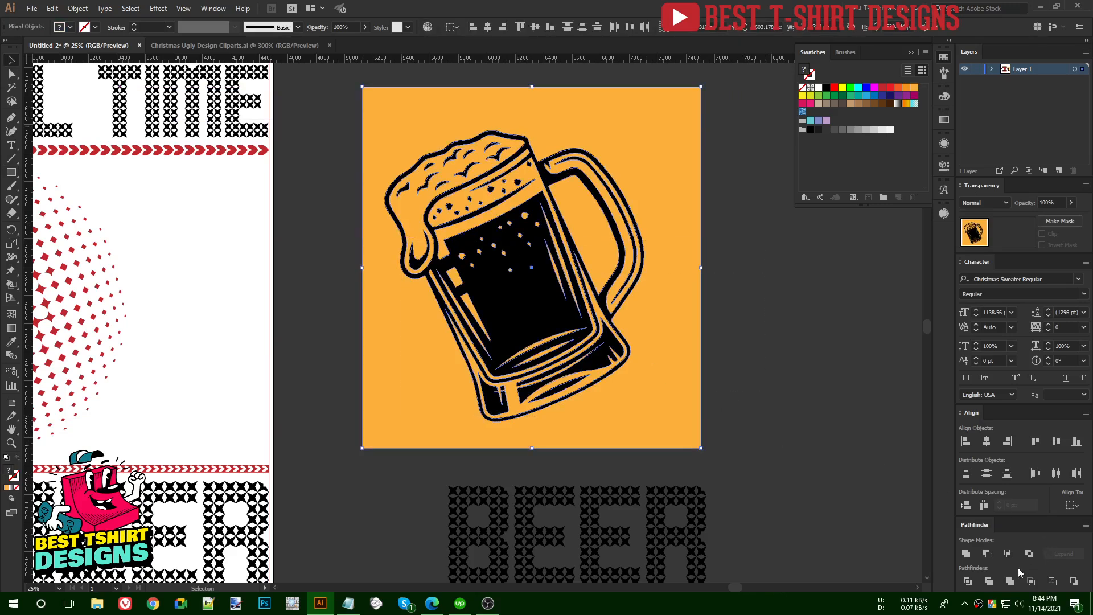
left_click(993, 582)
double_click(690, 295)
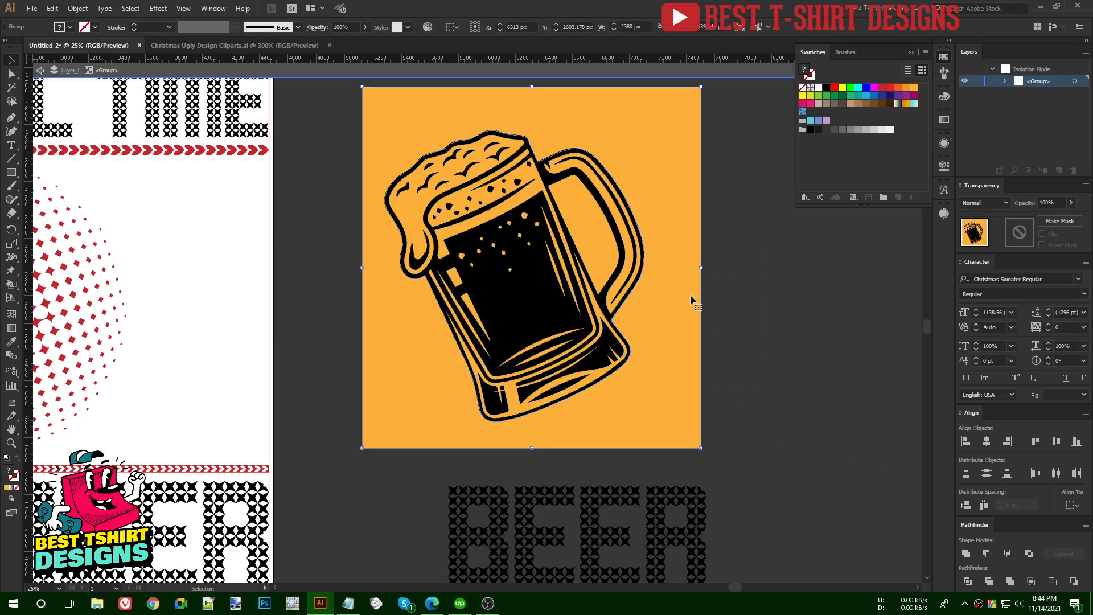
left_click(690, 295)
key("Delete")
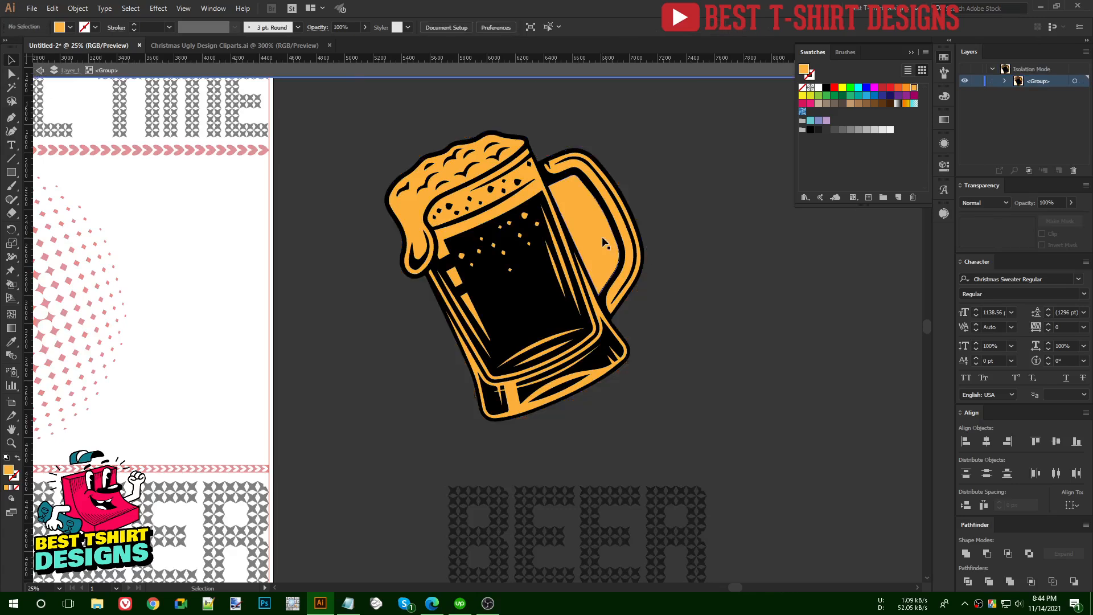
scroll(709, 265, "up", 1)
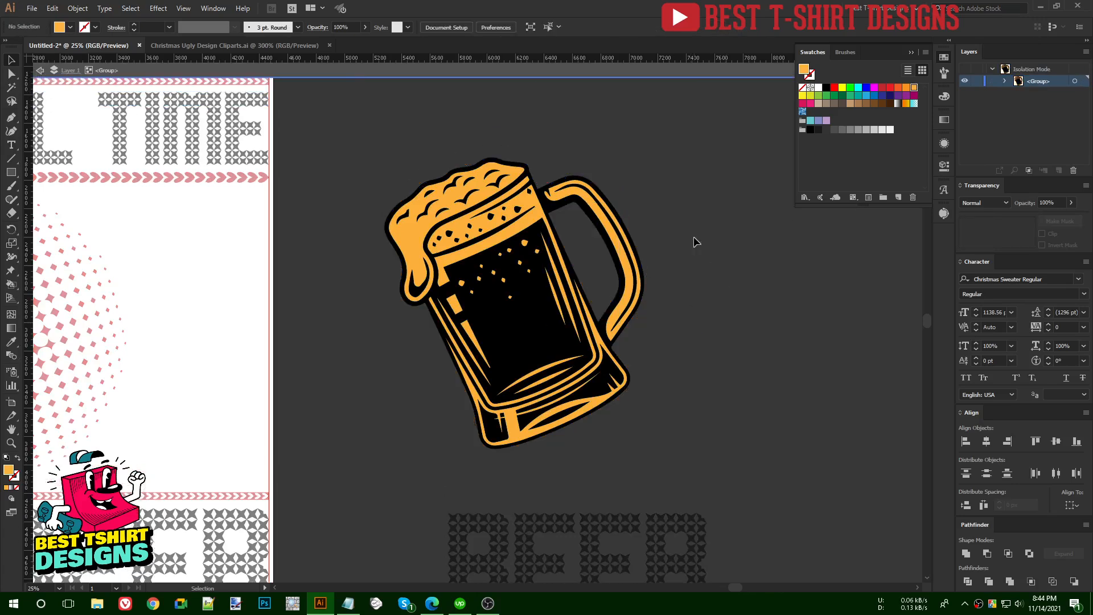
Recolour the mug's handle and foam with the lightest grey swatch and exit the group's isolation mode
scroll(603, 297, "up", 1)
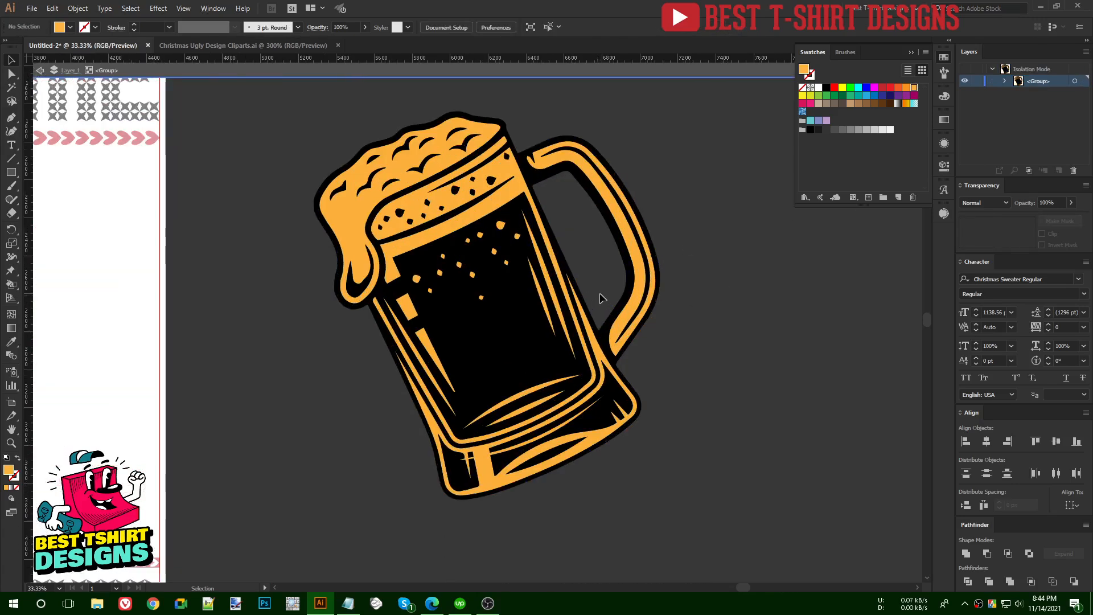
left_click(610, 197)
left_click(890, 131)
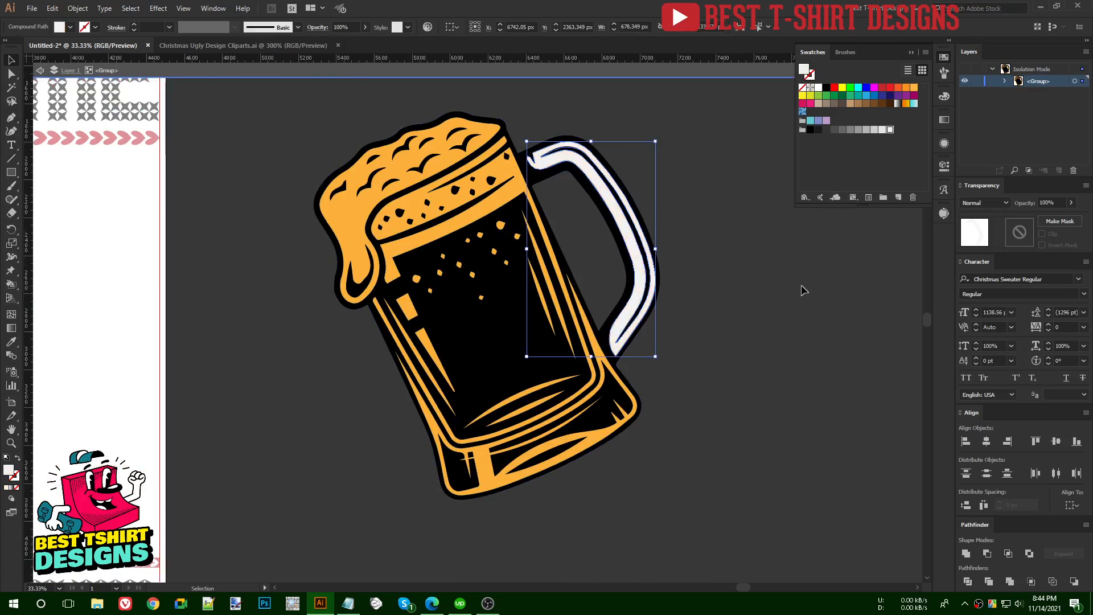
key("ctrl+shift+a")
left_click(351, 212)
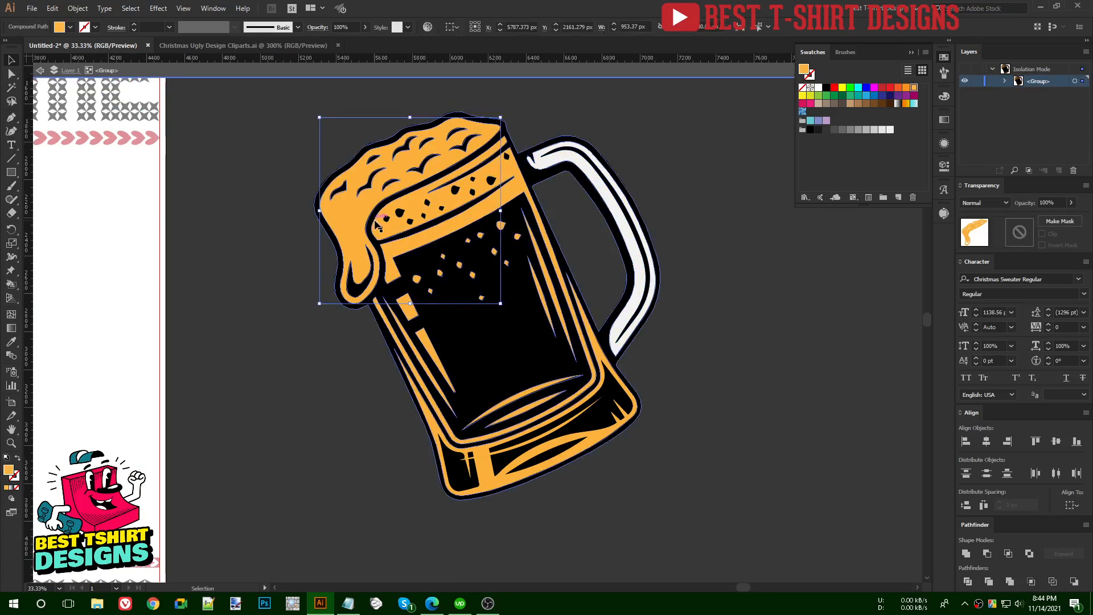
left_click(891, 130)
key("ctrl+shift+a")
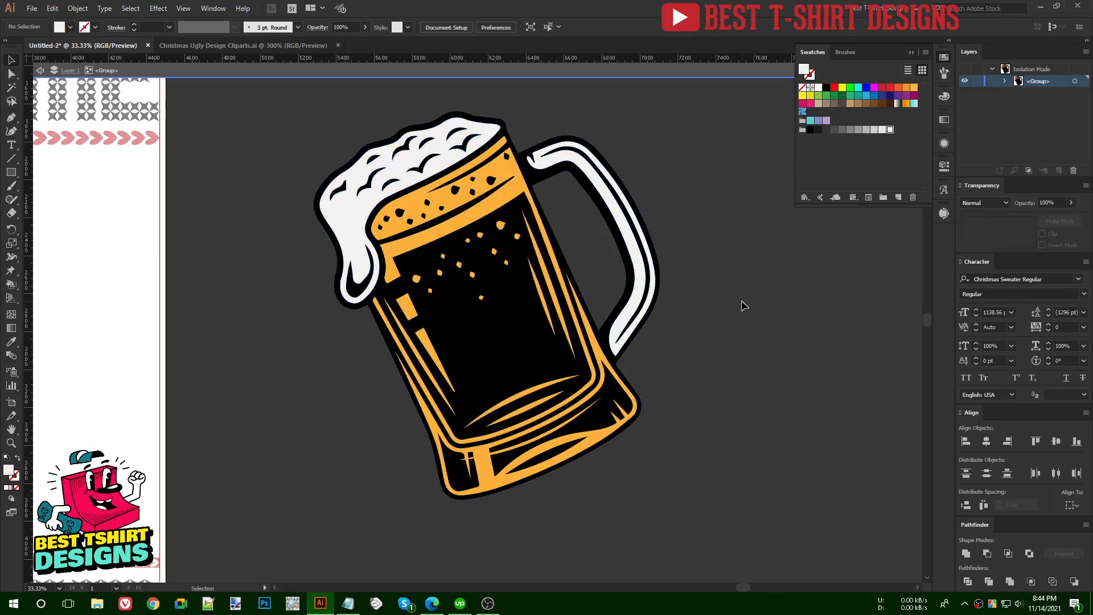
key("ctrl+minus")
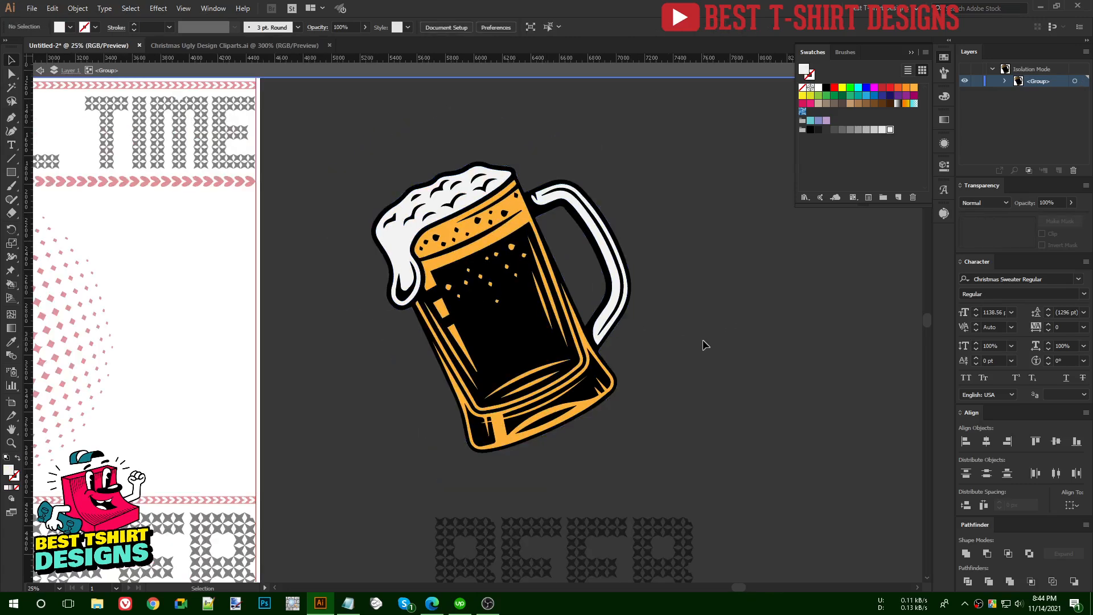
double_click(706, 344)
Move the coloured mug over the halftone circle and add a copy reflected on the vertical axis, overlapping it as a toasting pair
scroll(703, 343, "down", 3)
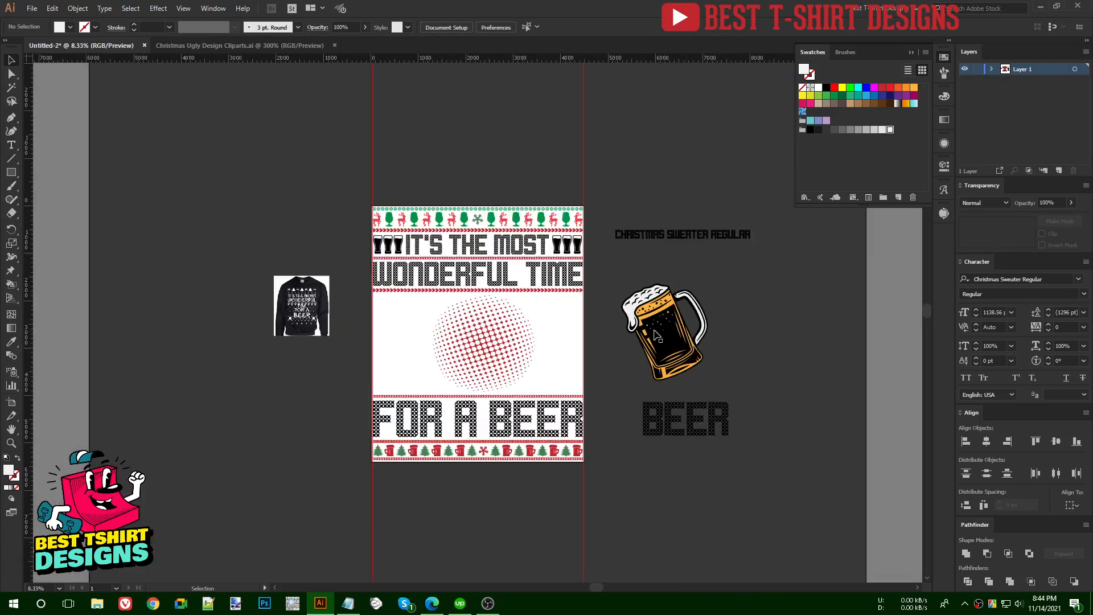
left_click_drag(656, 336, 454, 344)
scroll(453, 344, "up", 3)
left_click_drag(596, 371, 434, 375)
key("ctrl+shift+f")
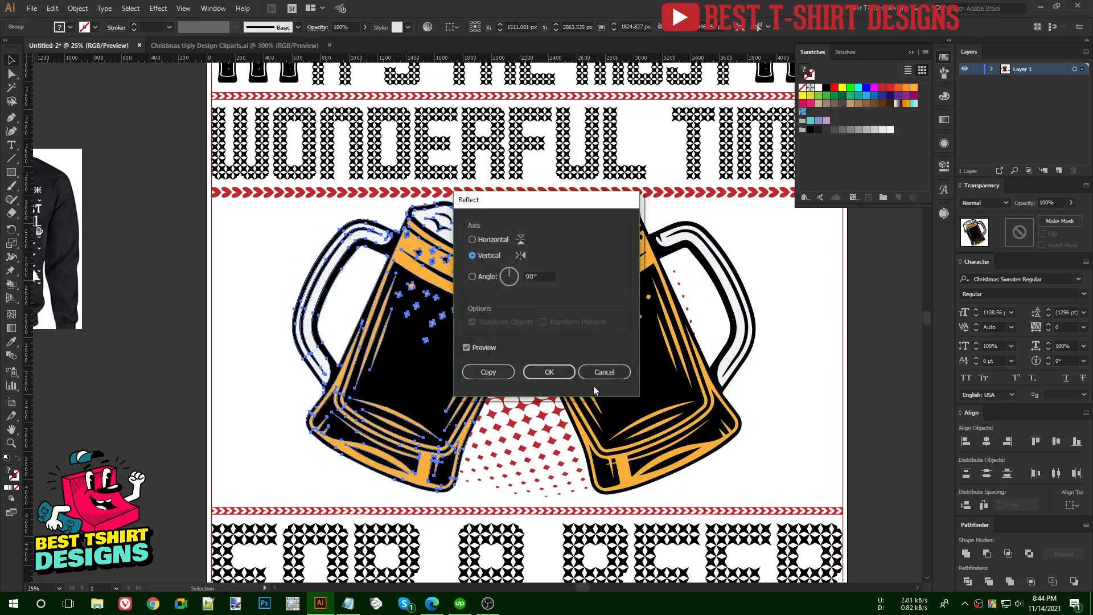
left_click(564, 379)
Align the two mugs by their vertical centres, group them and nudge the pair down to centre it in the middle section
left_click(629, 385, "shift")
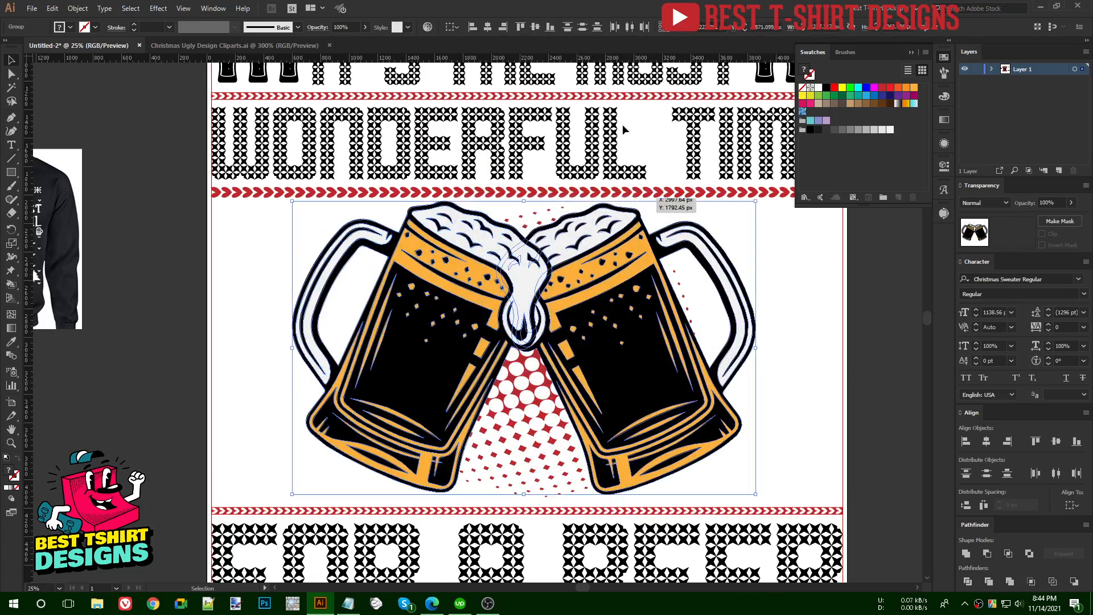
left_click(538, 28)
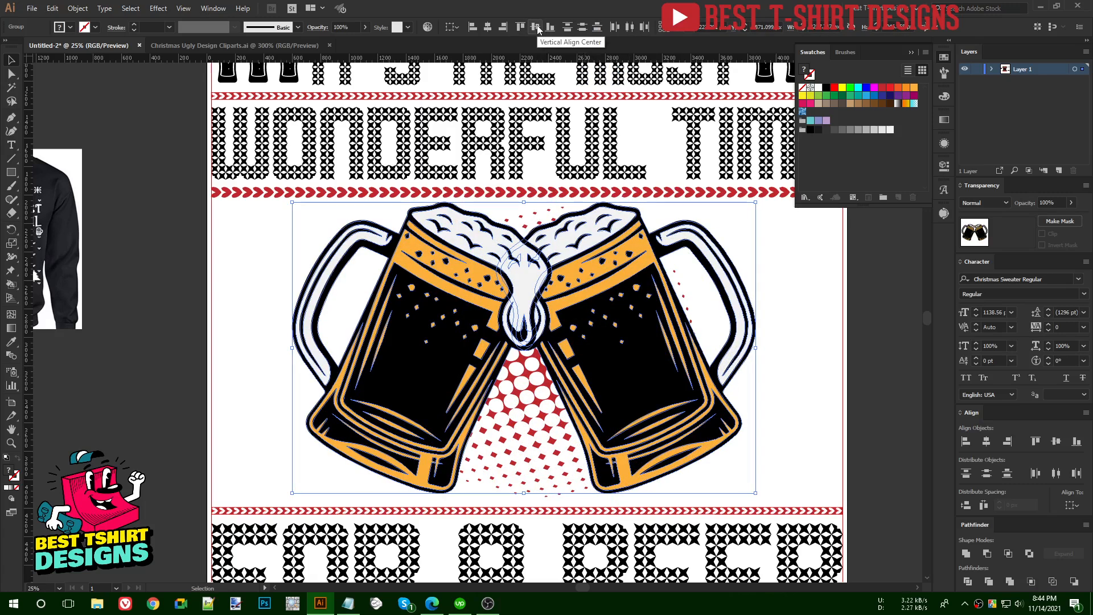
key("ctrl+g")
key("shift+Down")
key("shift+Down")
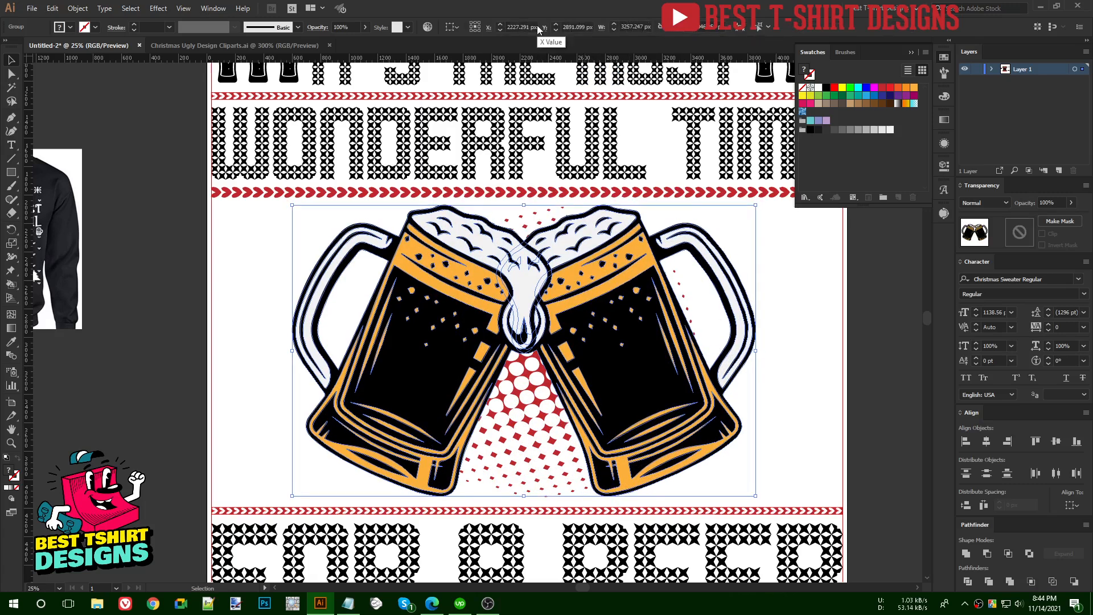
key("shift+Down")
key("shift+Down")
scroll(288, 272, "down", 1)
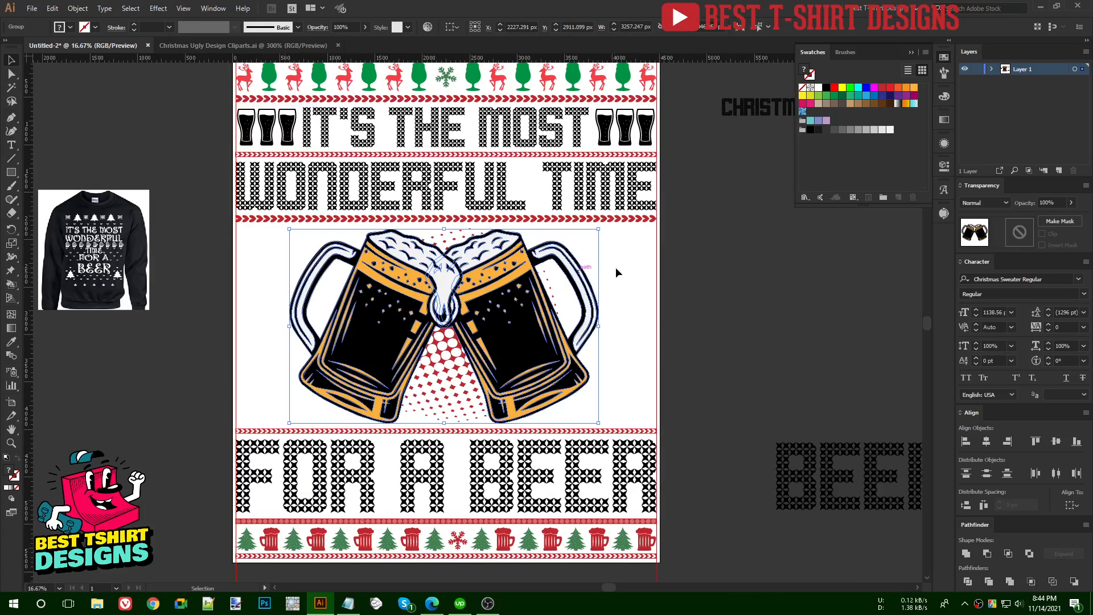
left_click(622, 268)
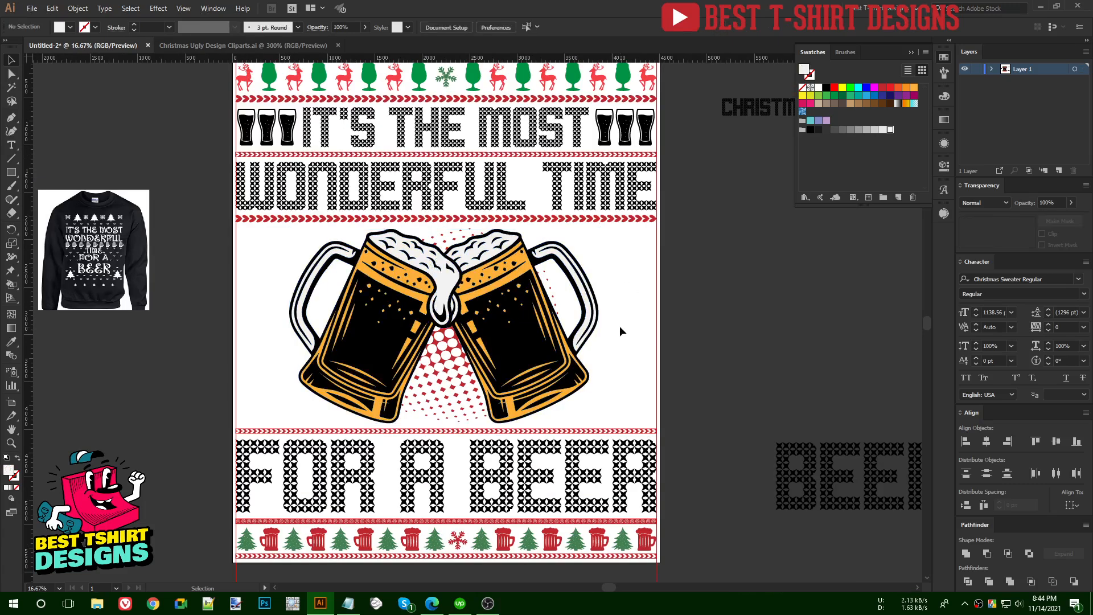
Copy the right-hand cluster of white snowflakes between the star strips in Christmas Ugly Design Cliparts.ai
scroll(620, 326, "up", 1)
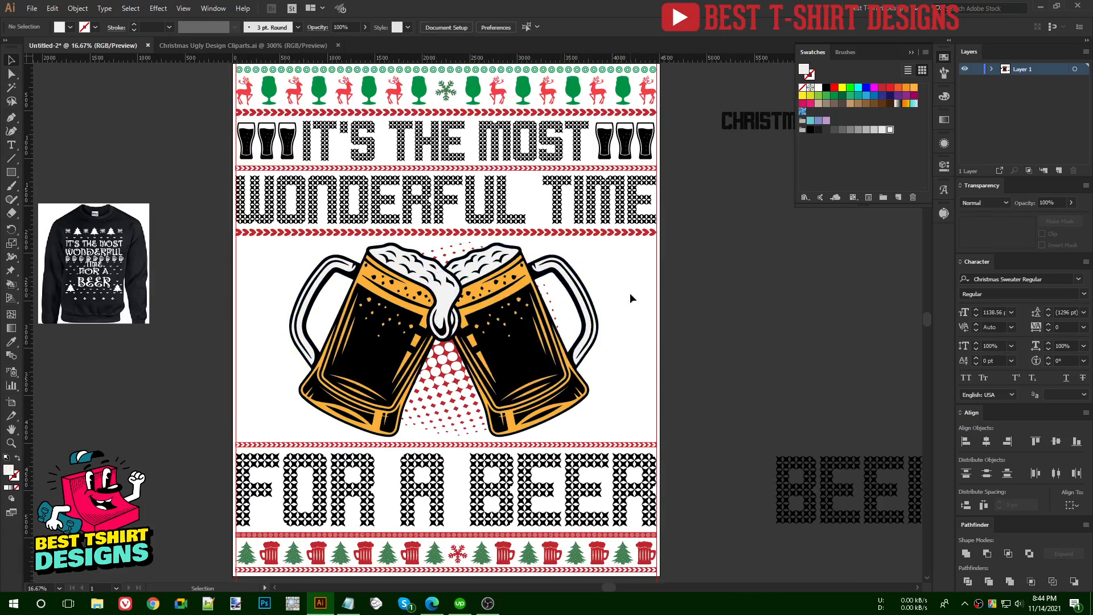
left_click(286, 50)
left_click_drag(540, 368, 422, 115)
scroll(420, 115, "down", 2)
left_click_drag(525, 300, 443, 271)
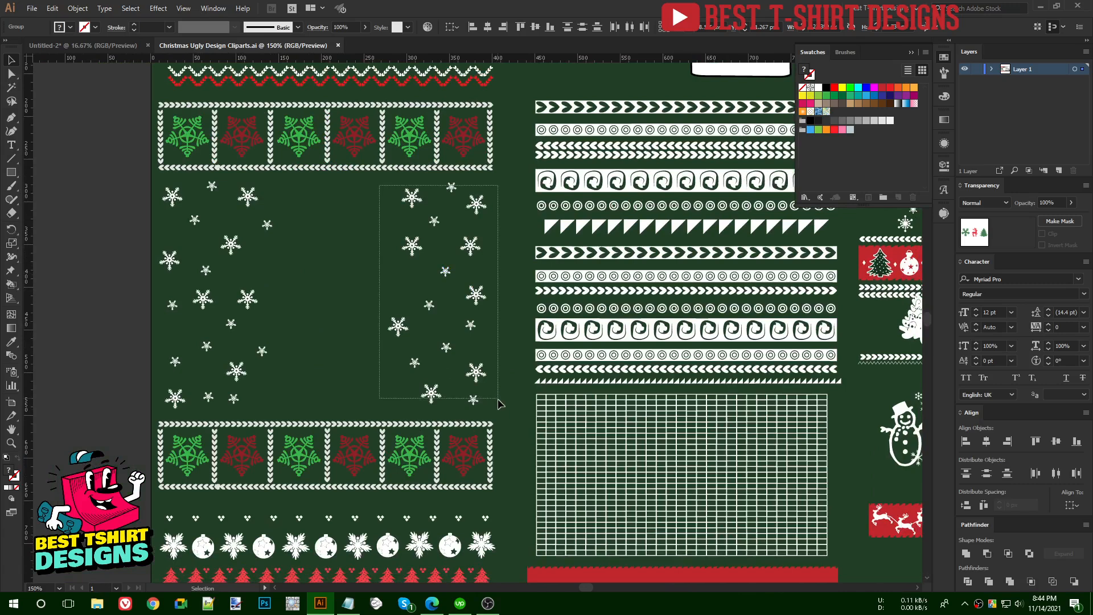
left_click_drag(497, 404, 382, 183)
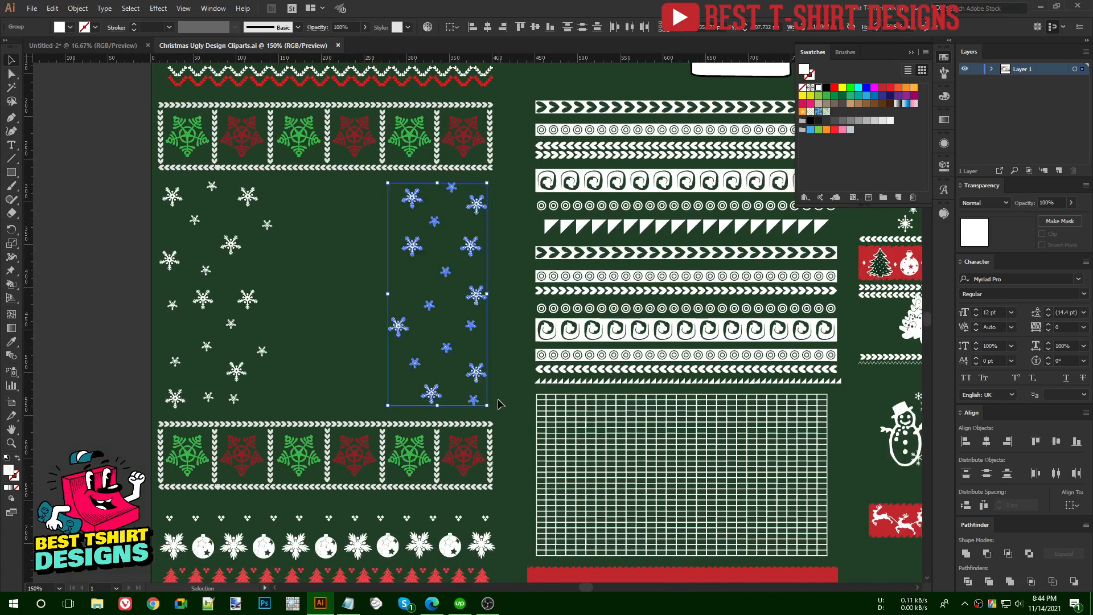
Paste the snowflakes into the T-shirt design, place them beside the right mug and align them to the mugs' vertical centre
left_click(112, 47)
key("ctrl+v")
left_click_drag(496, 324, 646, 337)
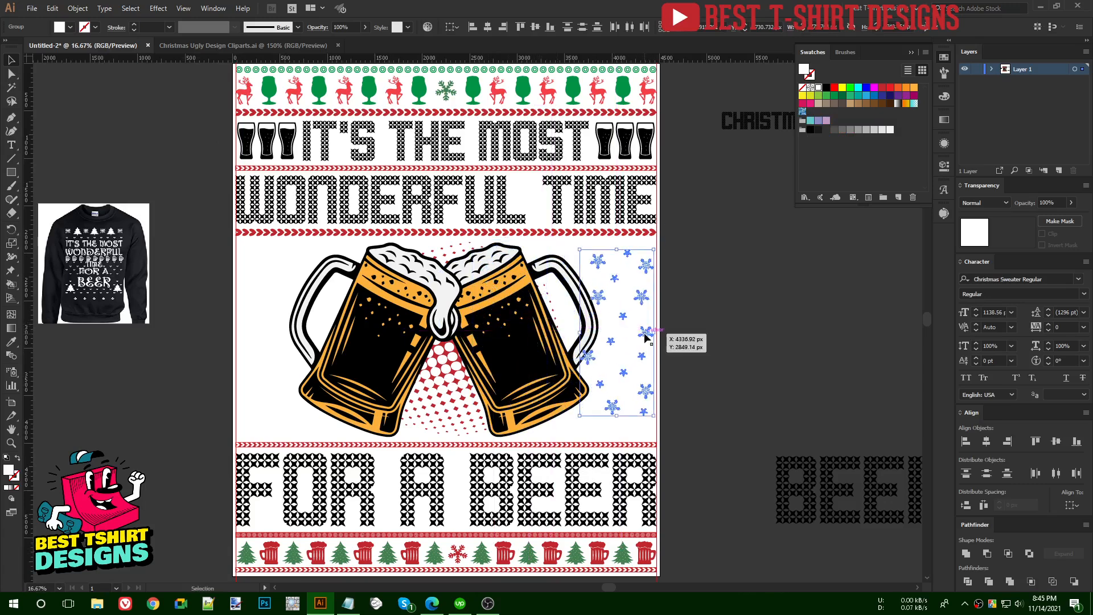
left_click(644, 334, "shift")
left_click(645, 335, "shift")
left_click(552, 341, "shift")
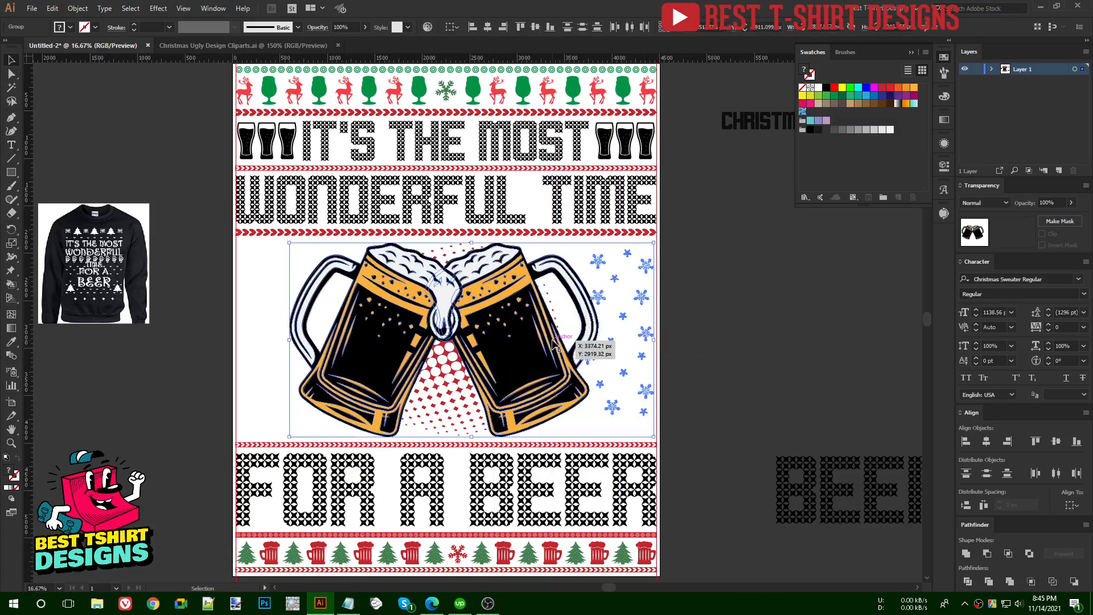
left_click(537, 29)
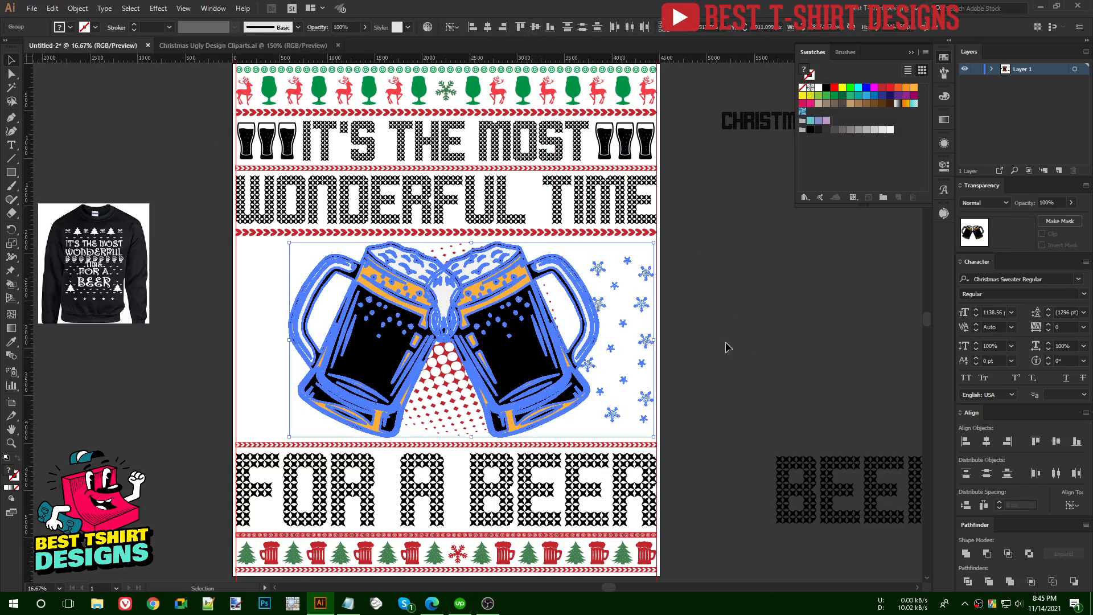
Colour the snowflake cluster red by sampling the narrow patterned strip below the mugs
left_click(742, 356)
left_click(642, 306)
key("i")
left_click(626, 437)
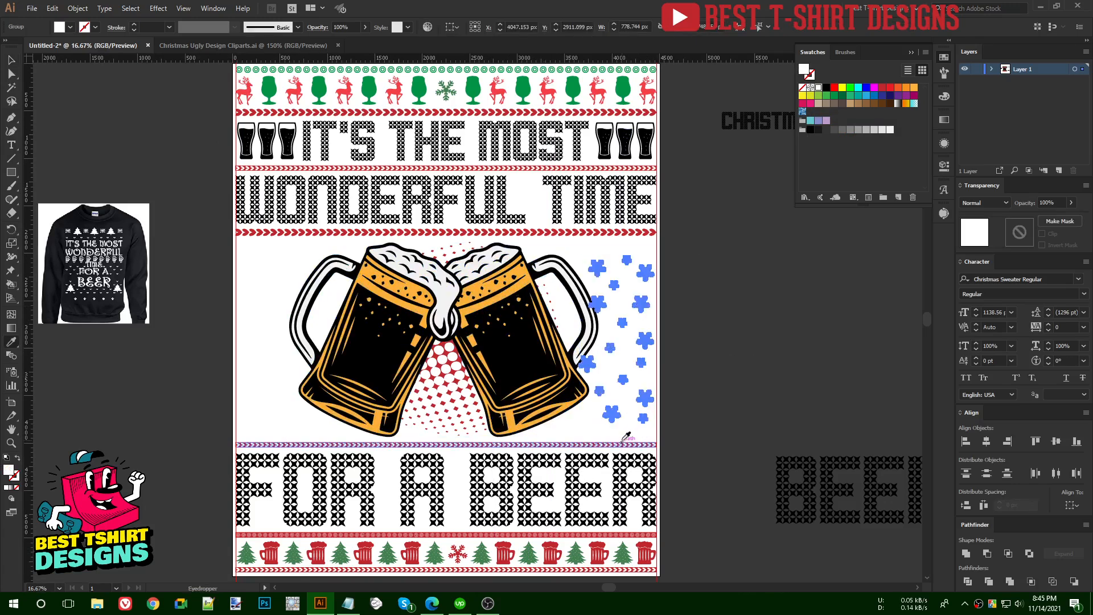
key("v")
left_click(664, 361)
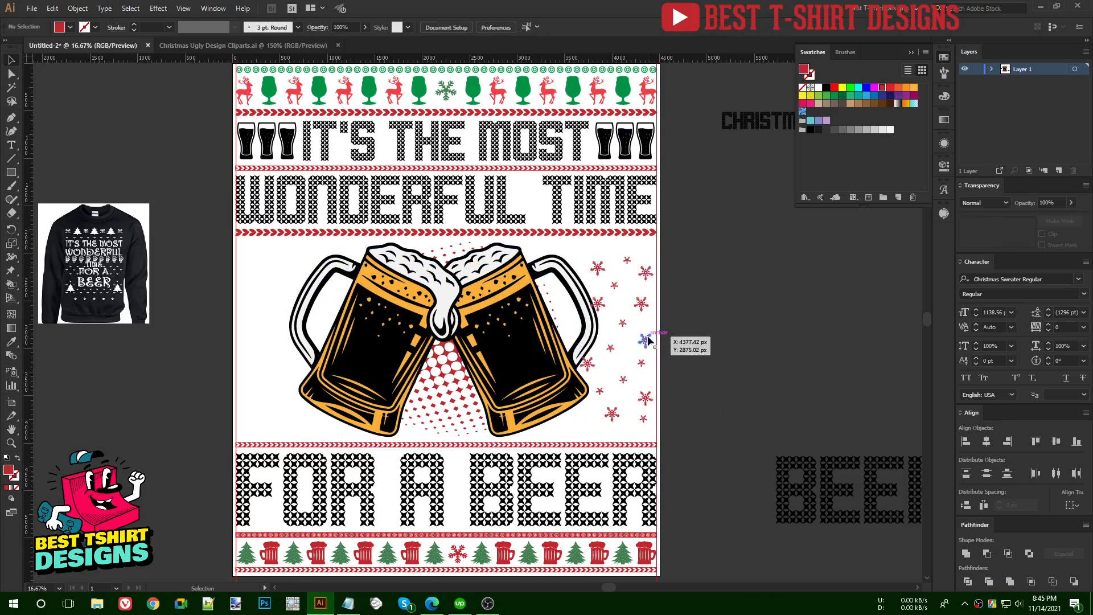
Enlarge the red snowflake cluster beside the right mug proportionally, without scaling the mugs
left_click(648, 338)
left_click_drag(575, 341, 560, 340)
key("ctrl+z")
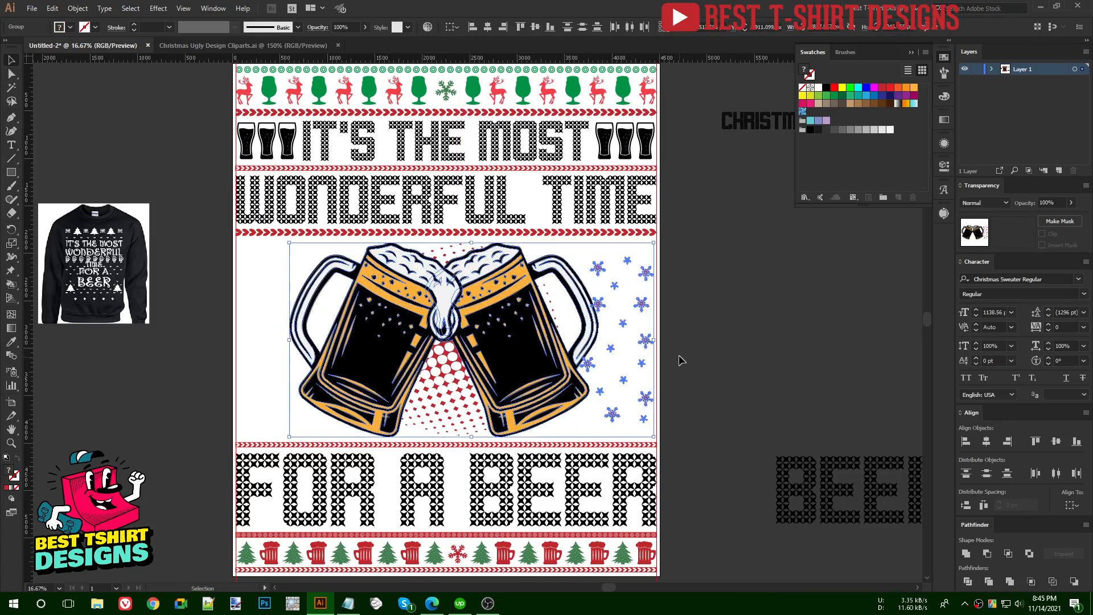
left_click(679, 357)
left_click(642, 340)
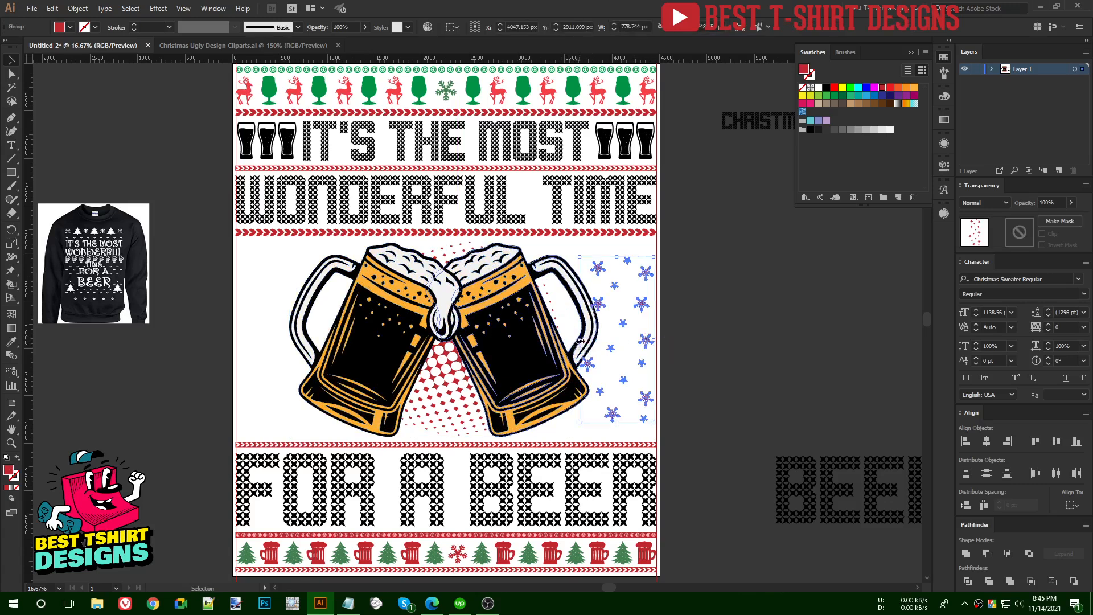
left_click_drag(580, 340, 565, 341)
Copy the snowflake cluster to the left mug's outer side and reflect the copy about the vertical axis
left_click_drag(639, 341, 322, 341)
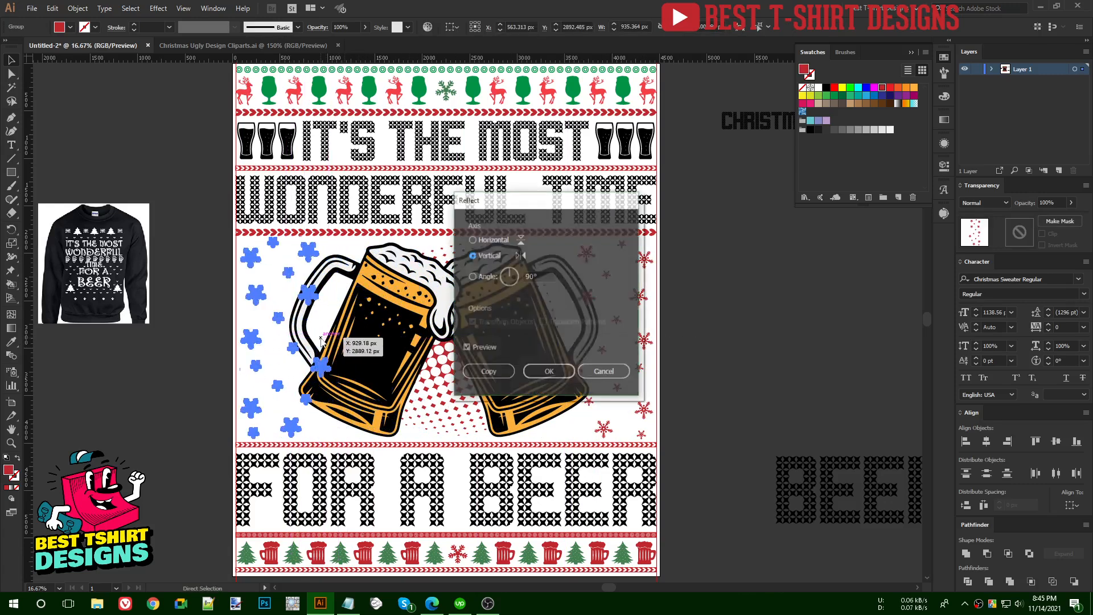
left_click(538, 373)
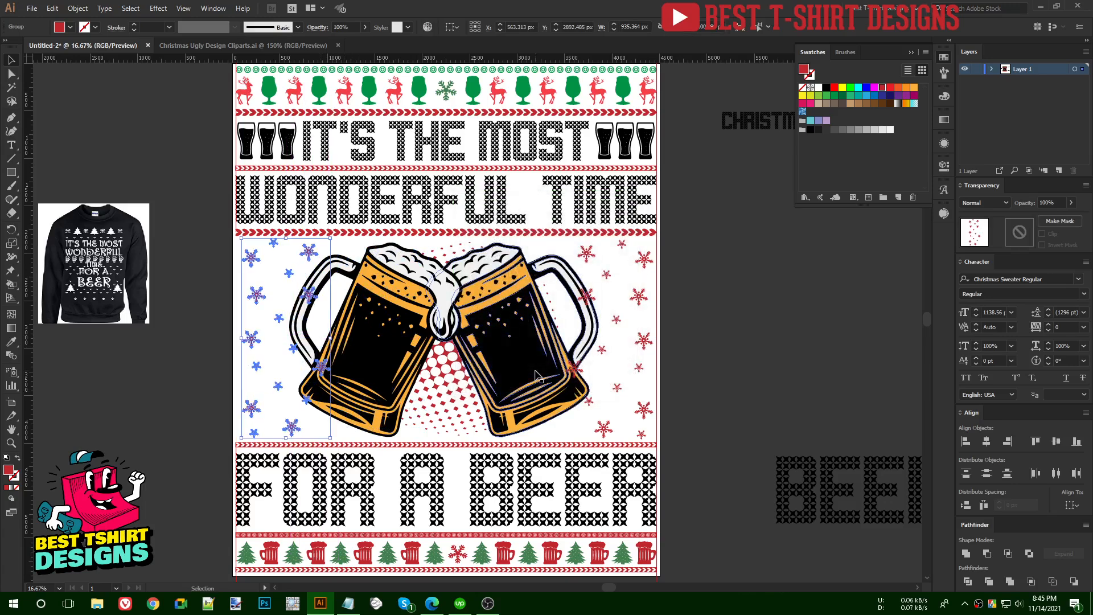
Align the right snowflake cluster to the right edge of the right beer glasses and the left cluster to the left glasses' left edge
left_click(645, 341)
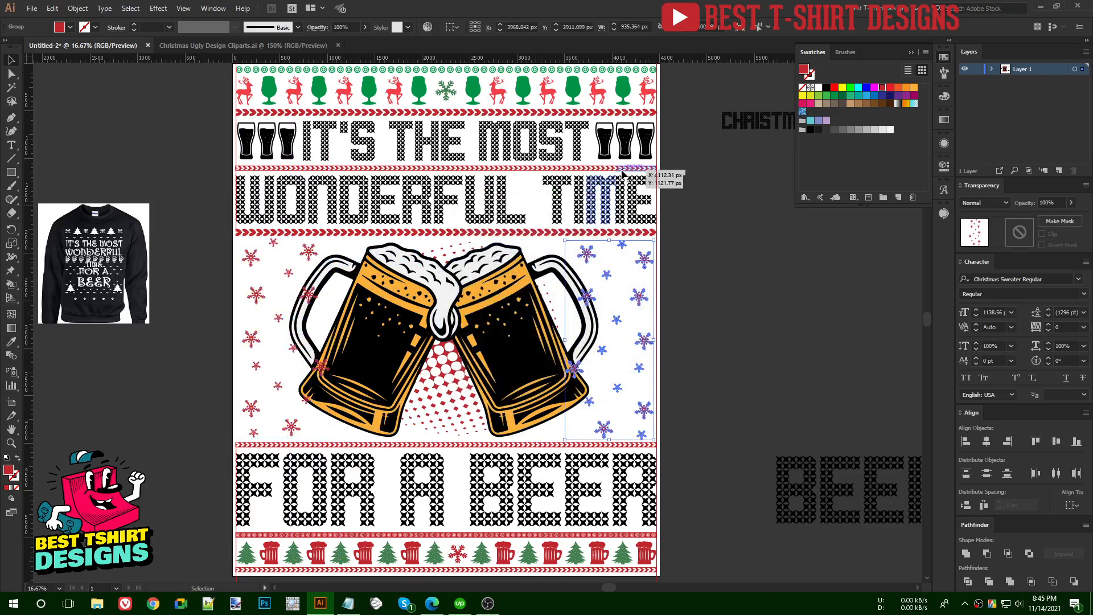
left_click(629, 150, "shift")
left_click(252, 339)
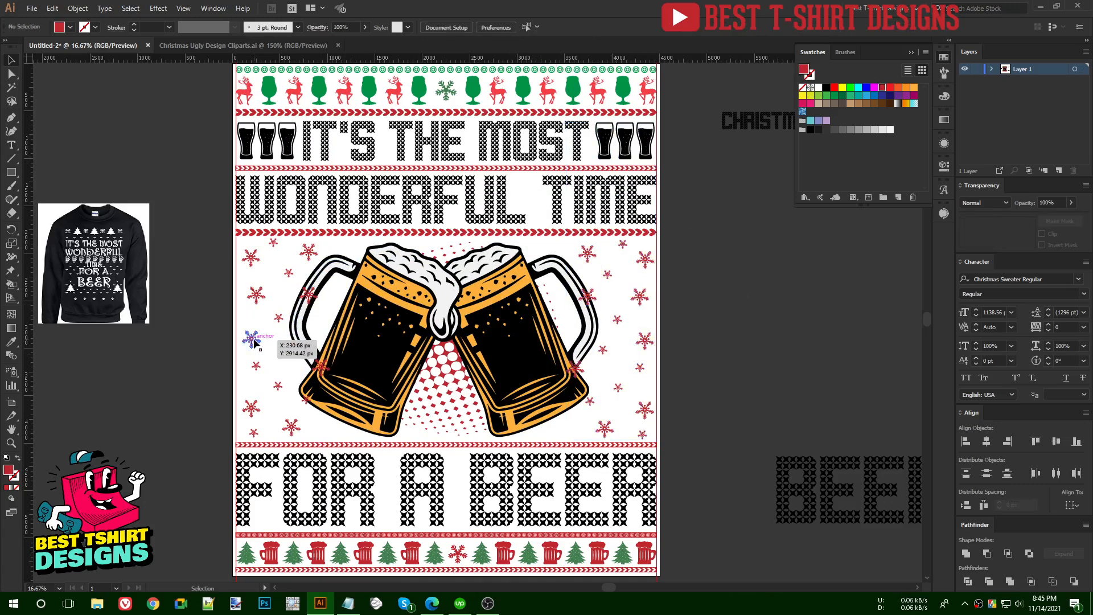
left_click(272, 157, "shift")
left_click(286, 153)
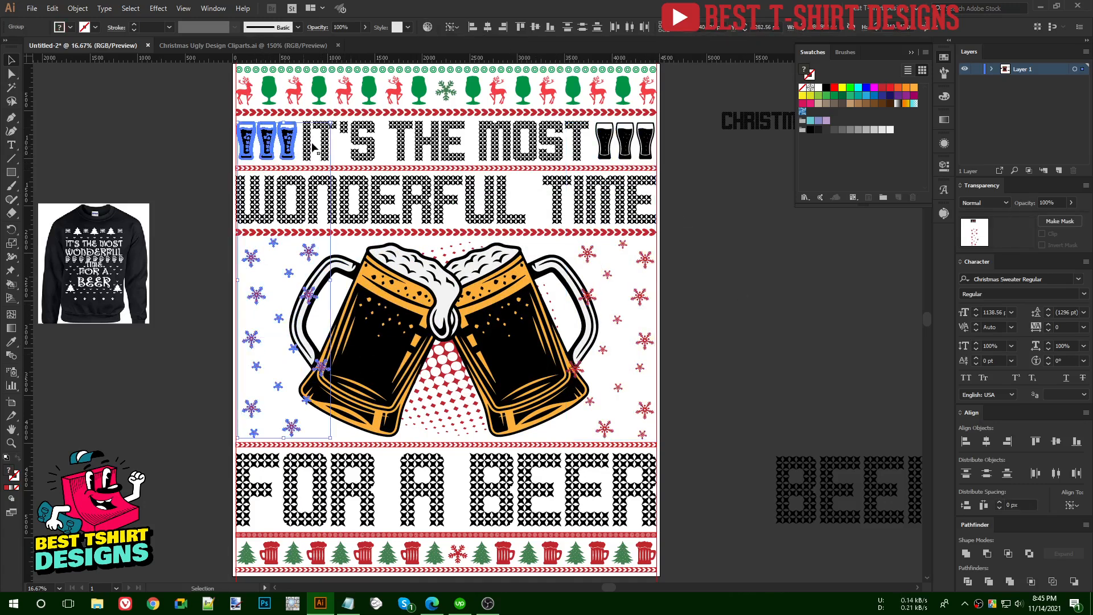
left_click(741, 372)
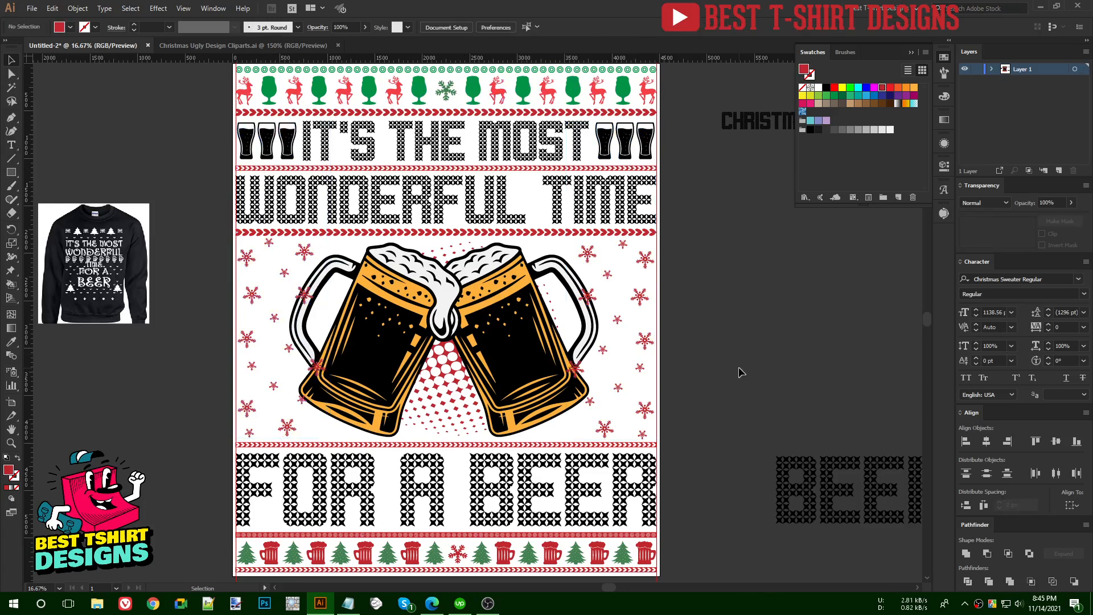
Align both snowflake clusters, the mugs and the halftone behind them by their vertical centres
left_click(641, 344)
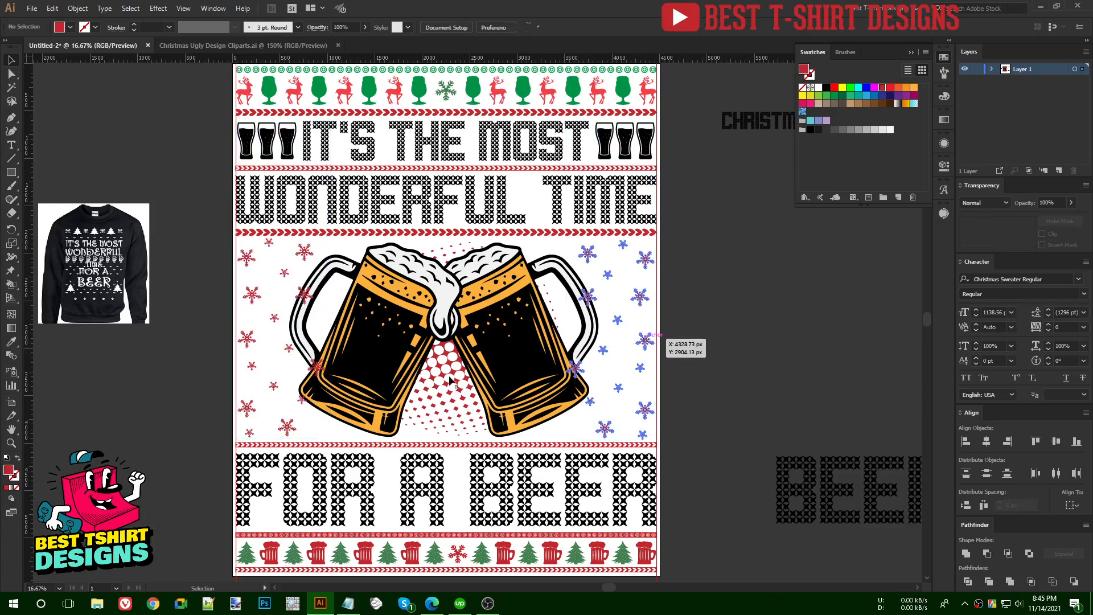
left_click(288, 348, "shift")
left_click(353, 365, "shift")
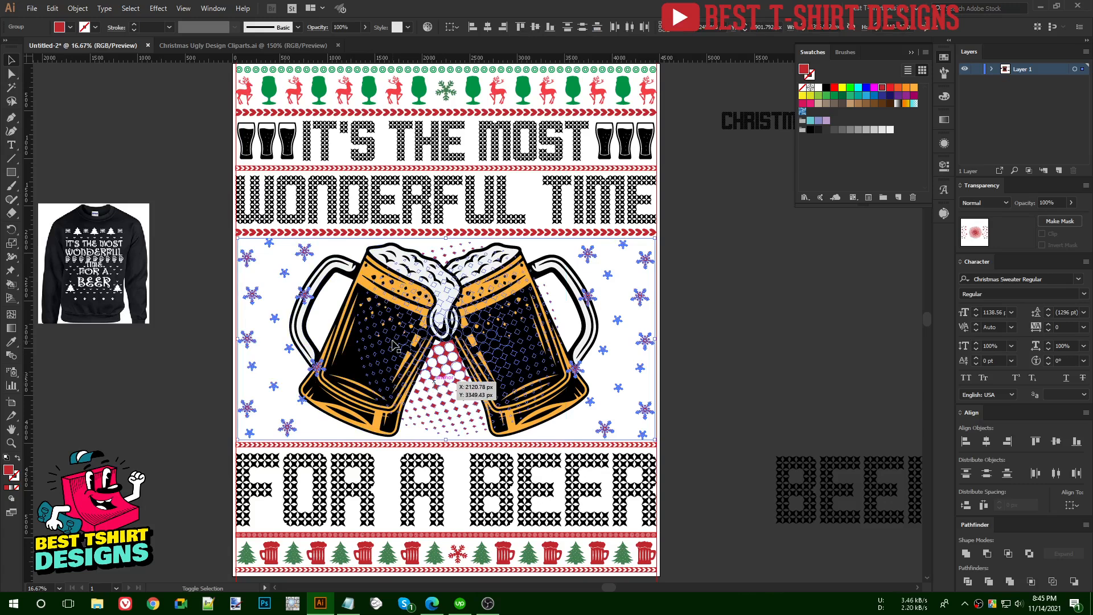
left_click(352, 365, "shift")
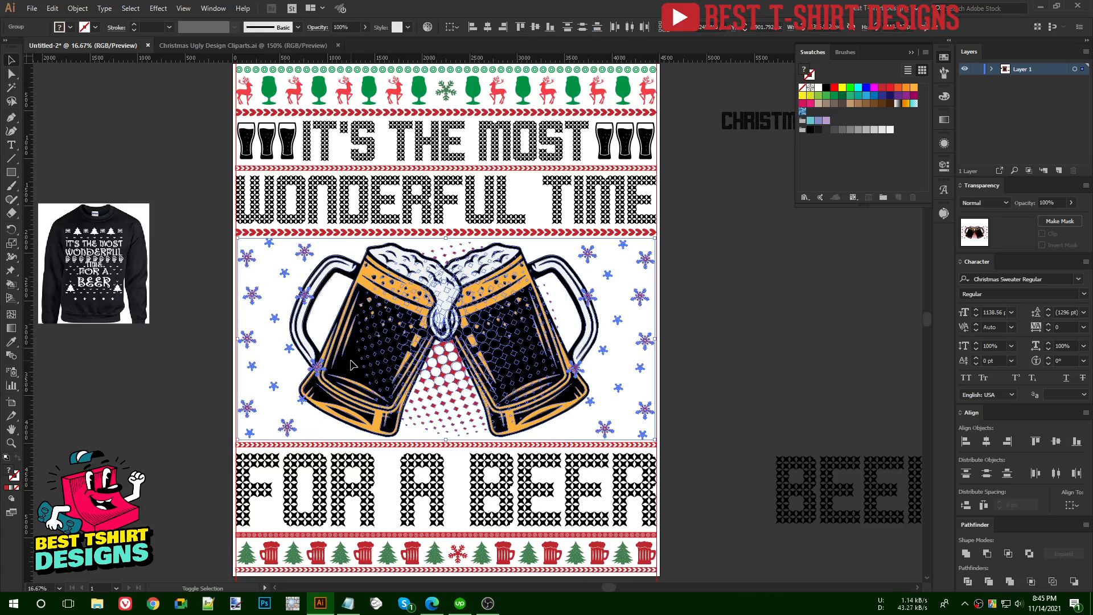
left_click(538, 27)
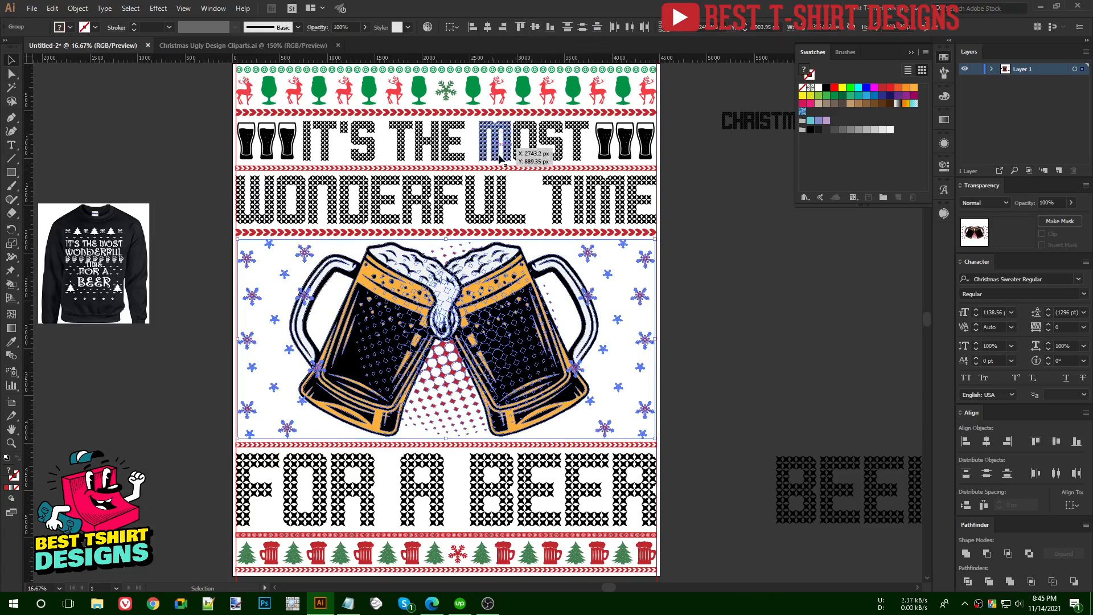
left_click(725, 316)
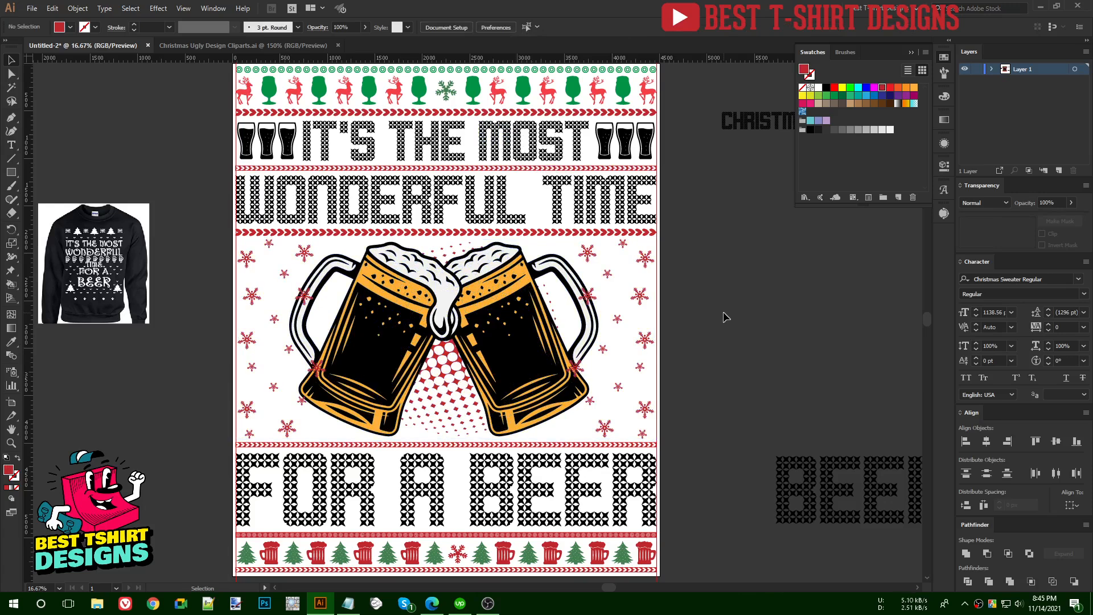
Inside the right snowflake group, move the large snowflakes off the mug's handle and base and shift the small one near the base
scroll(602, 349, "up", 1, "alt")
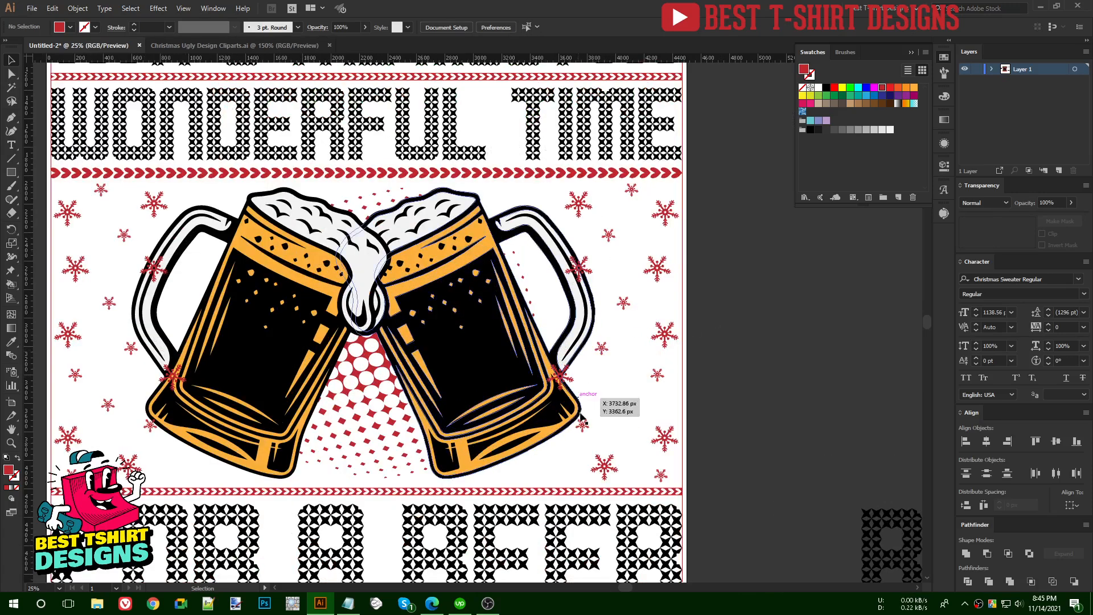
double_click(584, 424)
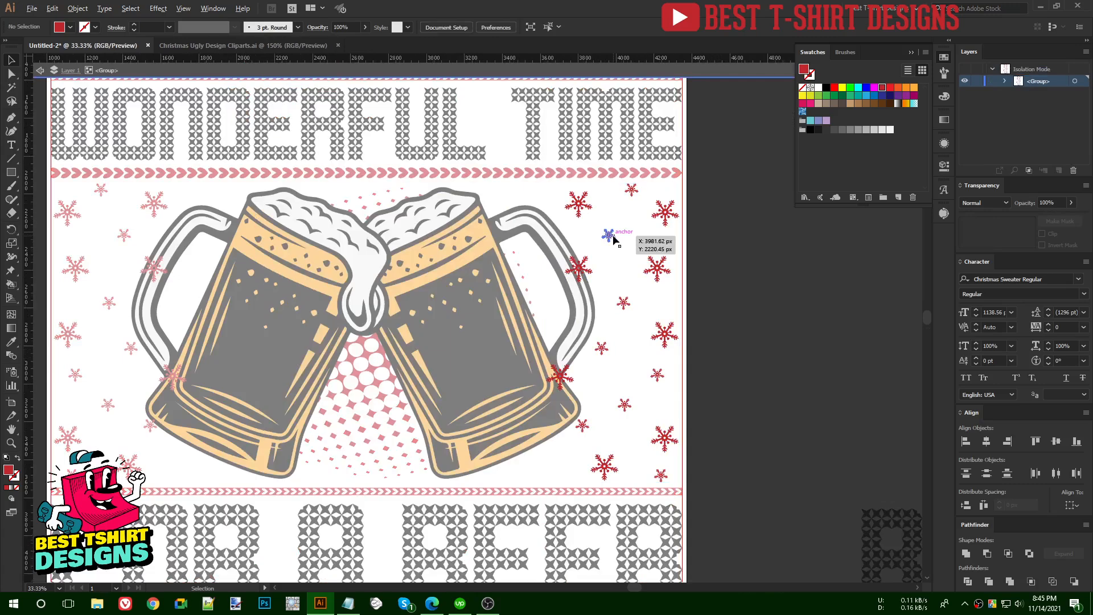
scroll(611, 322, "up", 1)
left_click_drag(570, 283, 613, 288)
left_click_drag(552, 426, 601, 432)
left_click_drag(573, 490, 572, 501)
Duplicate small and large snowflakes into the gaps beneath the right mug's base, above its handle and beside its rim
left_click_drag(630, 461, 547, 542)
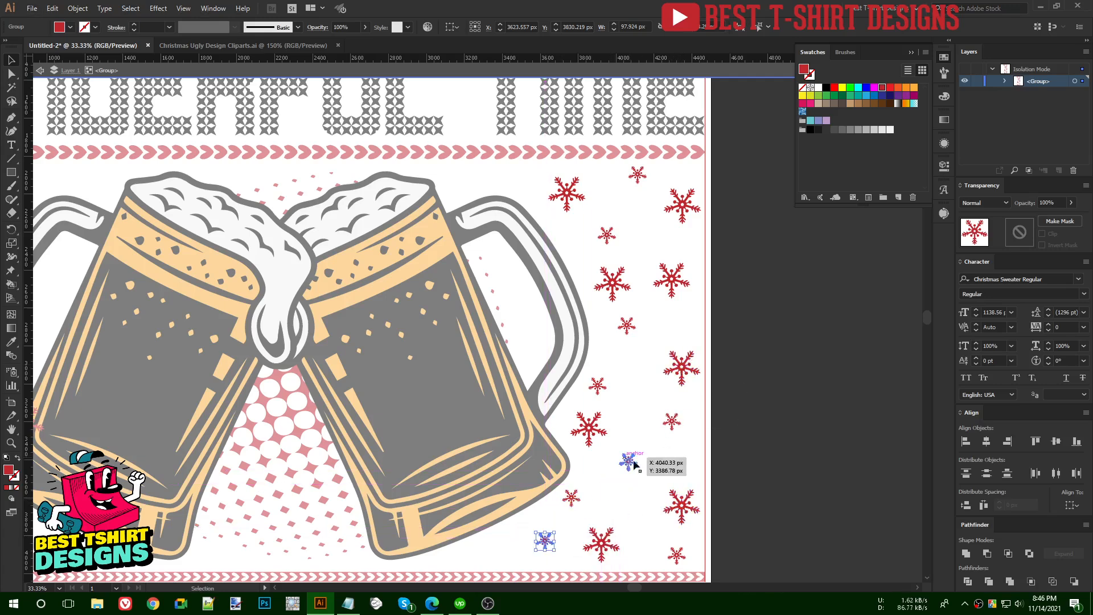
left_click_drag(683, 505, 506, 550)
scroll(534, 507, "up", 3)
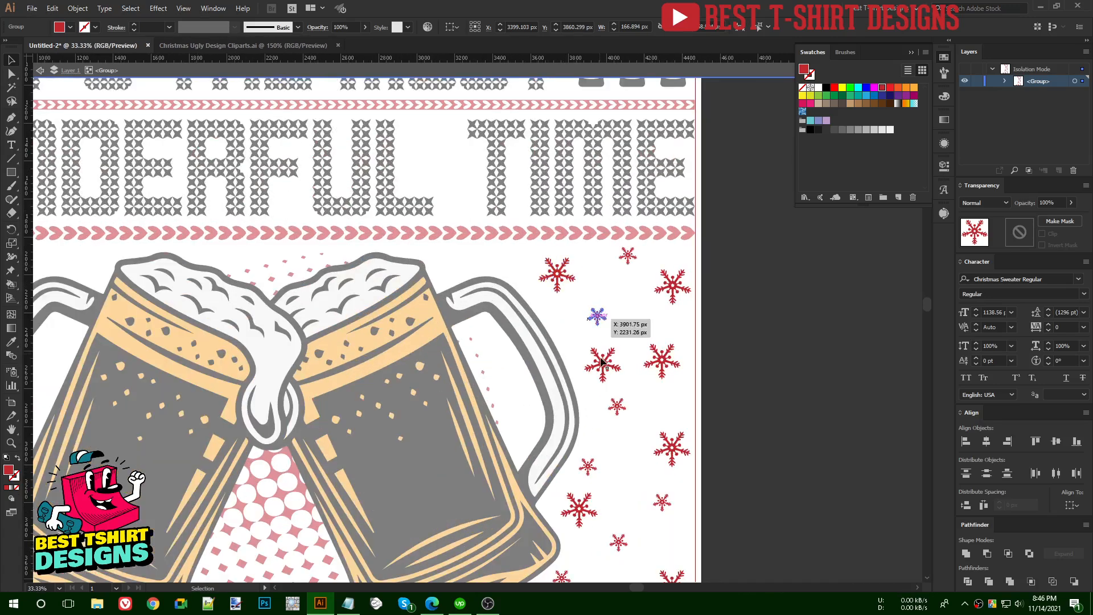
left_click_drag(619, 414, 566, 329)
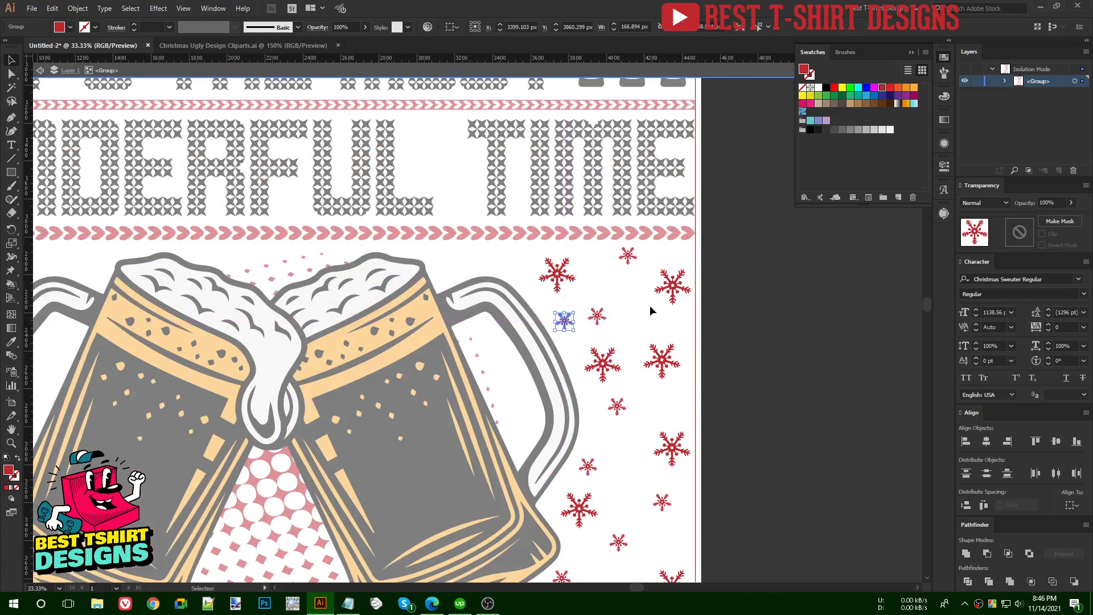
scroll(576, 483, "down", 3)
left_click_drag(491, 535, 444, 175)
left_click_drag(601, 237, 509, 181)
Duplicate small snowflakes into the remaining gaps of the right cluster and exit the isolated group
left_click_drag(644, 238, 673, 324)
left_click_drag(671, 322, 637, 549)
left_click_drag(638, 548, 590, 477)
left_click_drag(590, 477, 642, 393)
left_click_drag(642, 392, 676, 241)
scroll(635, 329, "down", 1)
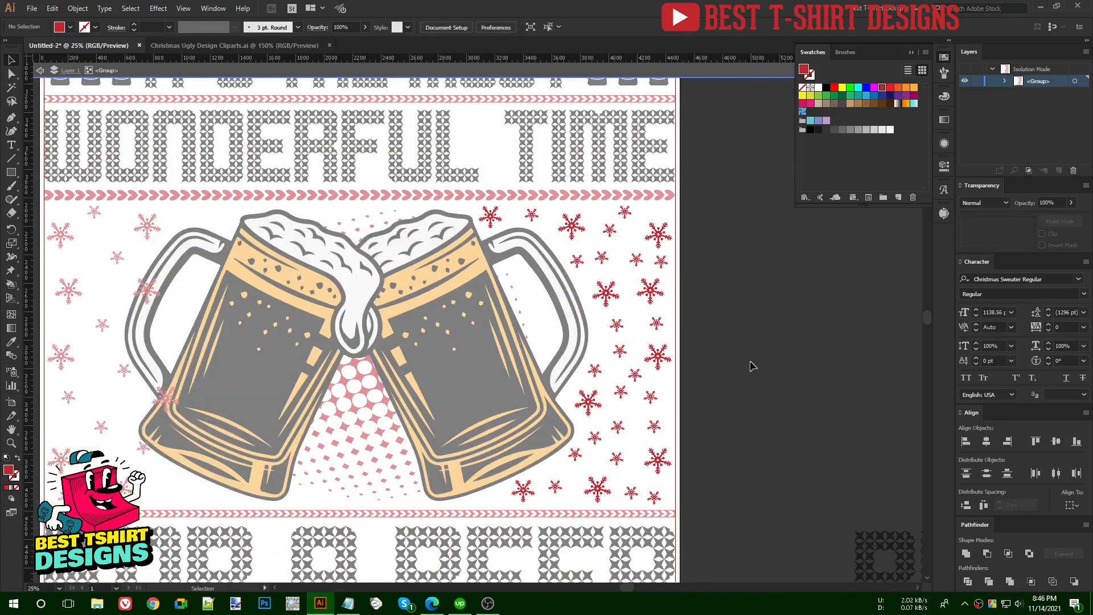
double_click(750, 366)
Replace the sparse snowflake cluster beside the left mug with a copy of the denser right cluster, reflected about the vertical axis
scroll(750, 366, "down", 1)
left_click(336, 378)
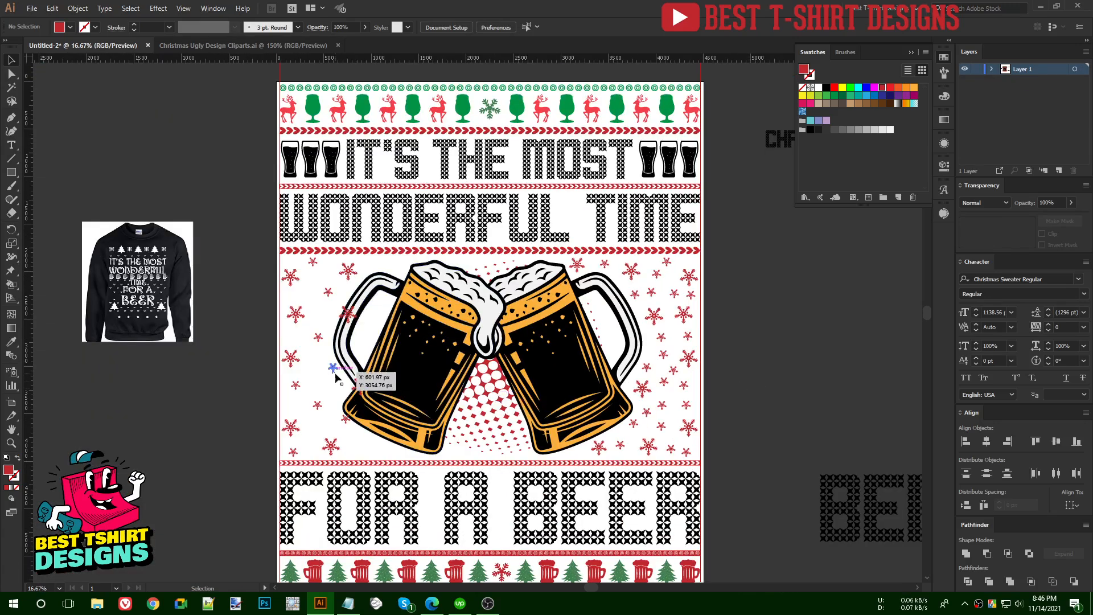
key("Delete")
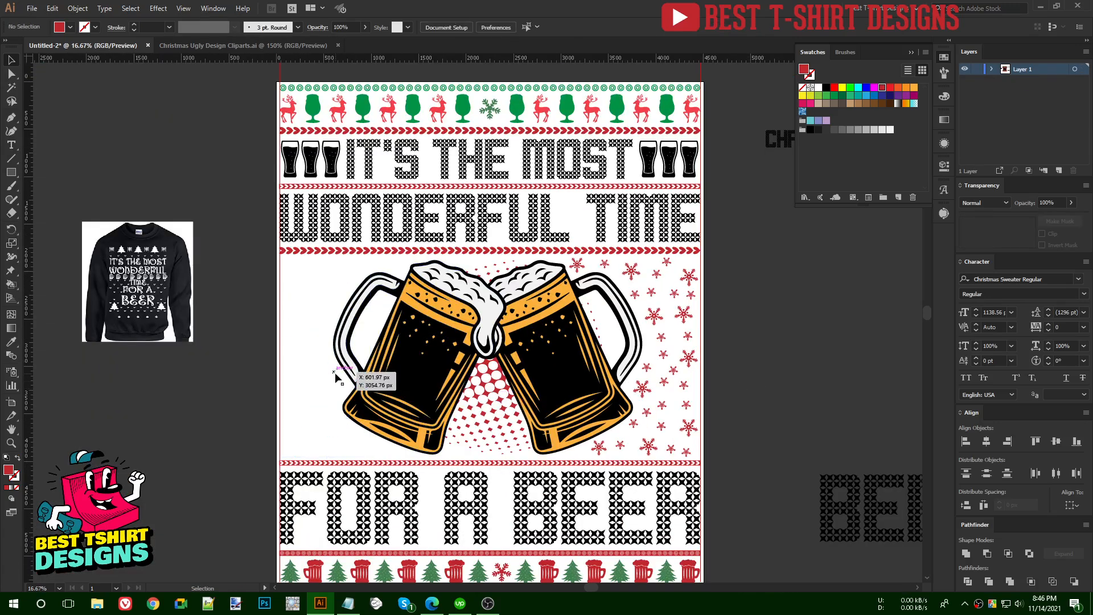
left_click(664, 389)
left_click_drag(655, 389, 365, 388)
key("ctrl+alt+r")
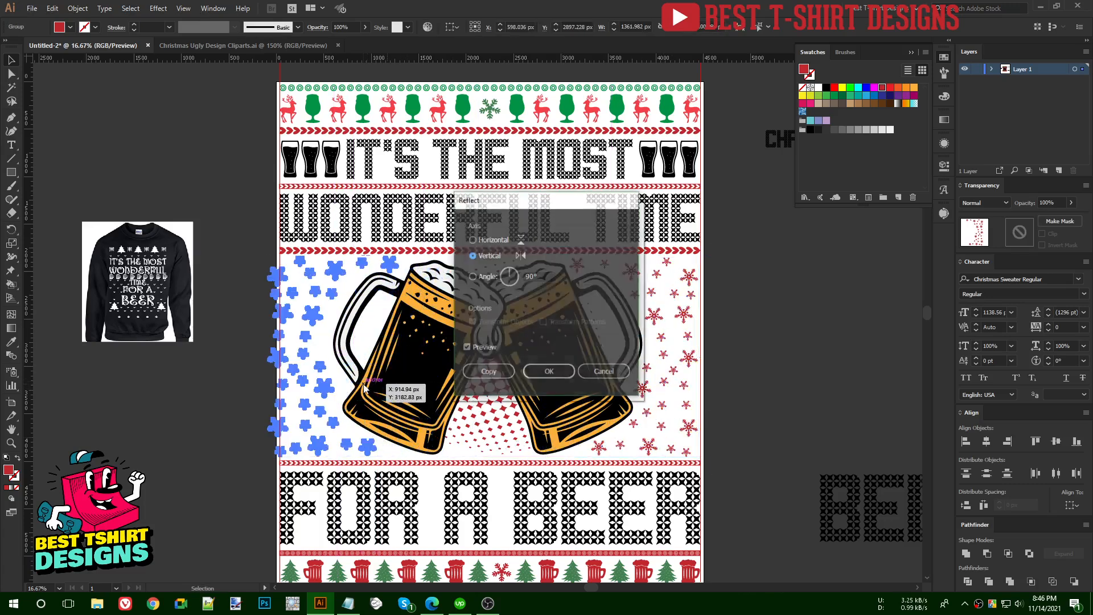
left_click(548, 371)
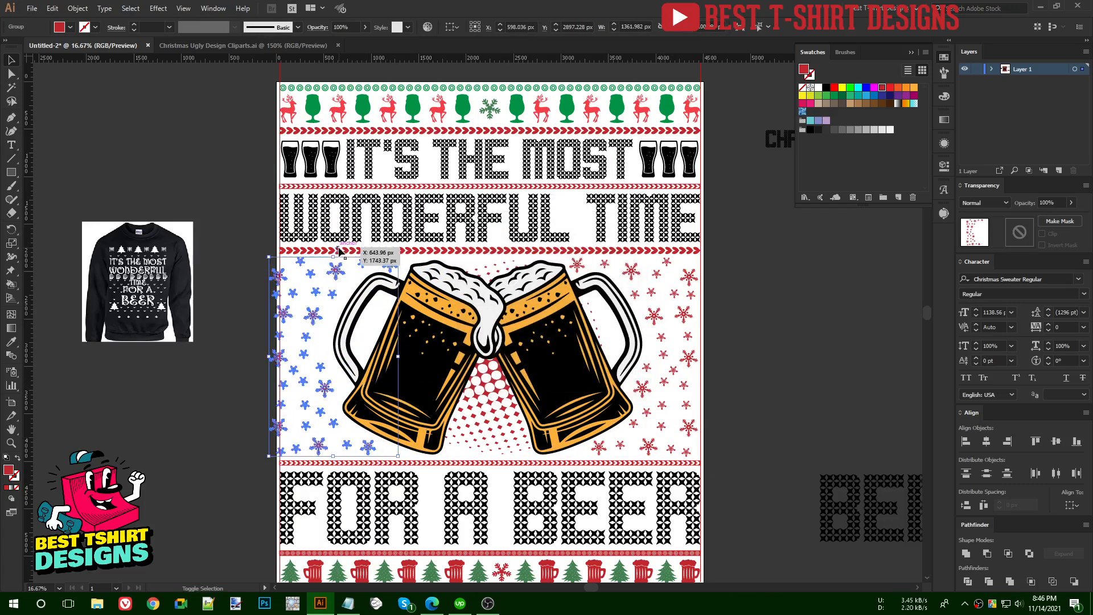
Align the mirrored snowflake cluster to the left edge of the three beer glasses beside the first text line
left_click(317, 160, "shift")
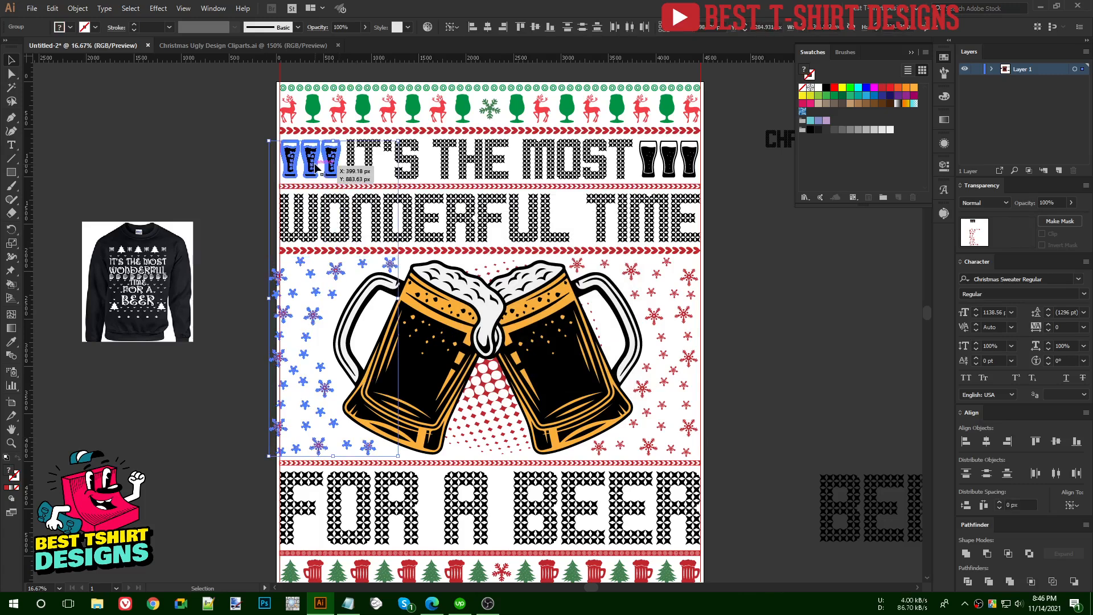
left_click(316, 160)
left_click(472, 27)
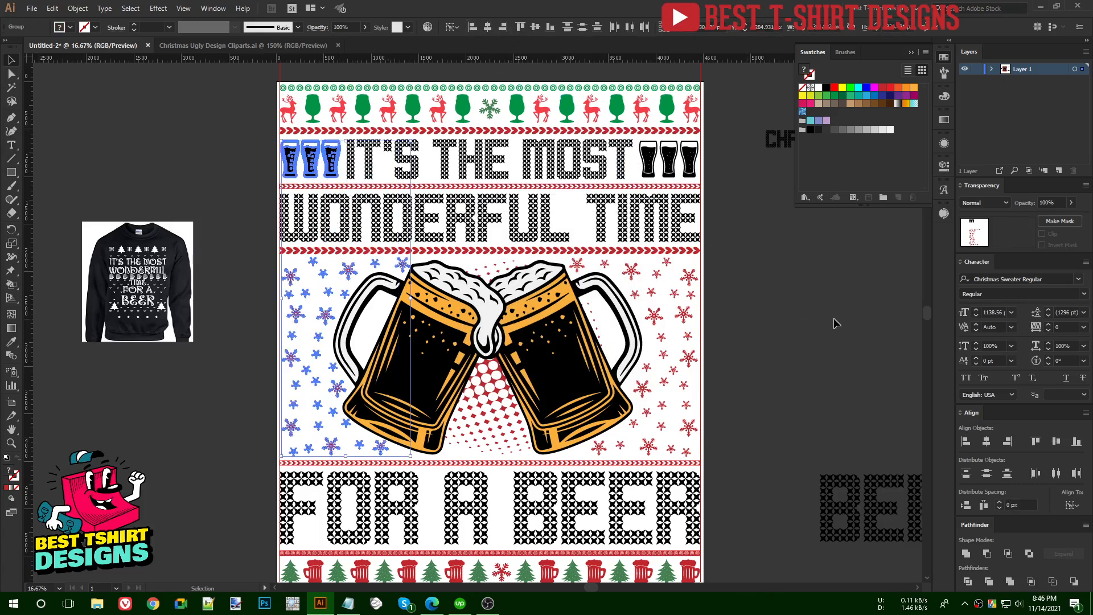
left_click(797, 330)
Inside the left snowflake group, nudge the snowflakes nearest the left mug's rim and base away from it, and exit the group
scroll(317, 385, "up", 1)
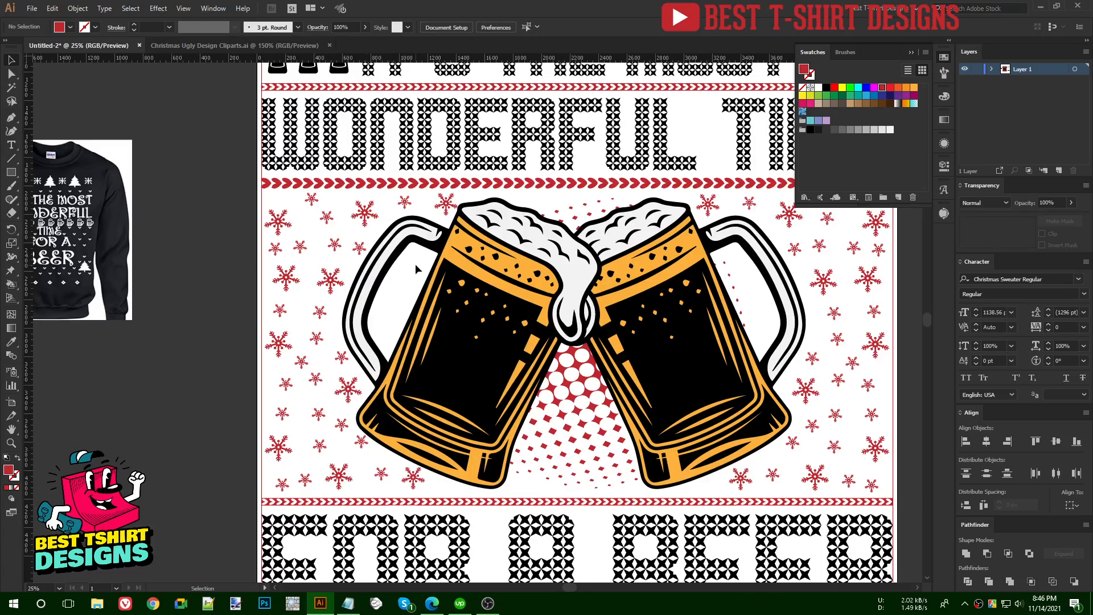
left_click(446, 207)
double_click(446, 206)
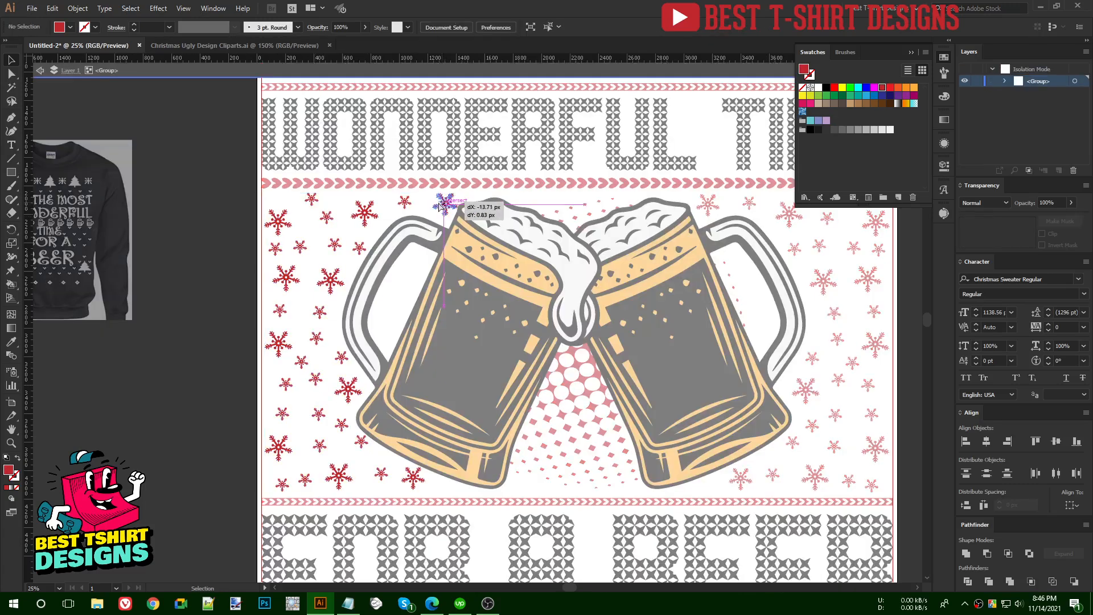
left_click_drag(361, 442, 359, 446)
left_click_drag(412, 478, 409, 480)
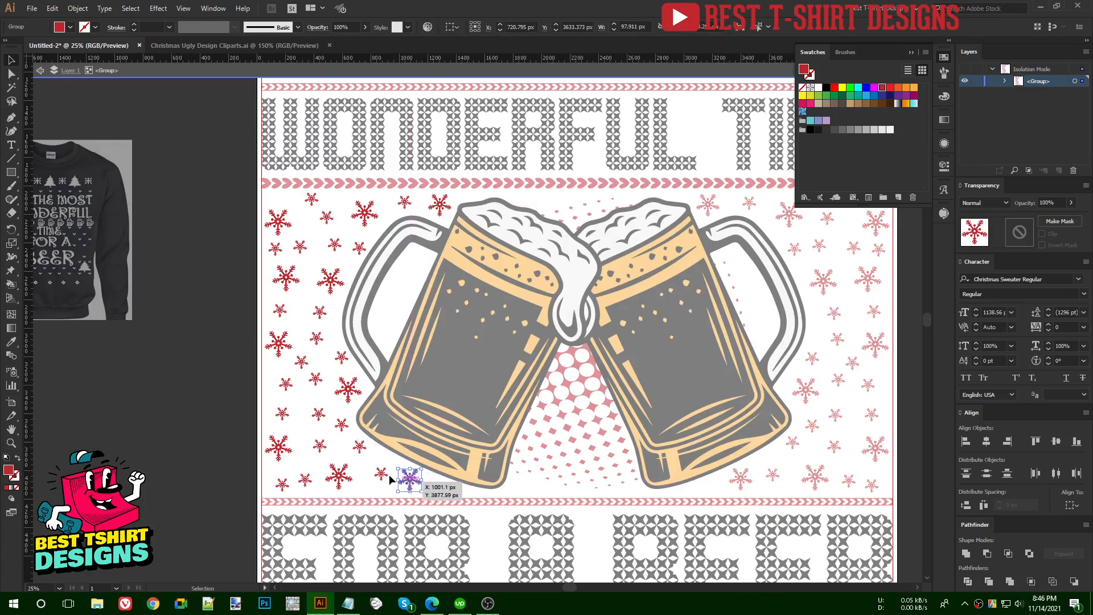
double_click(386, 307)
scroll(382, 310, "down", 1)
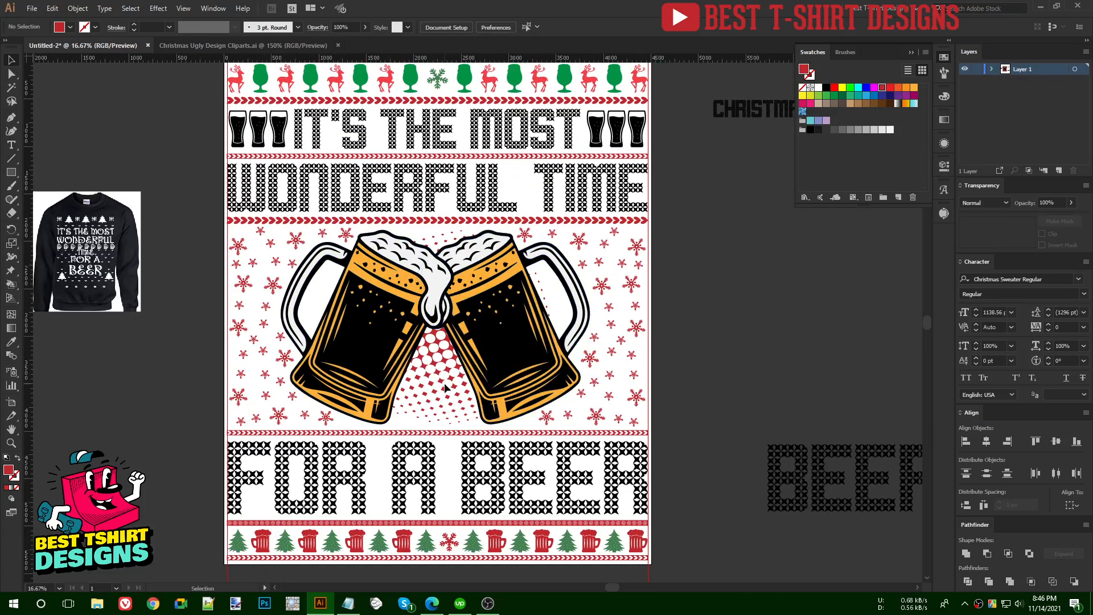
left_click(445, 388)
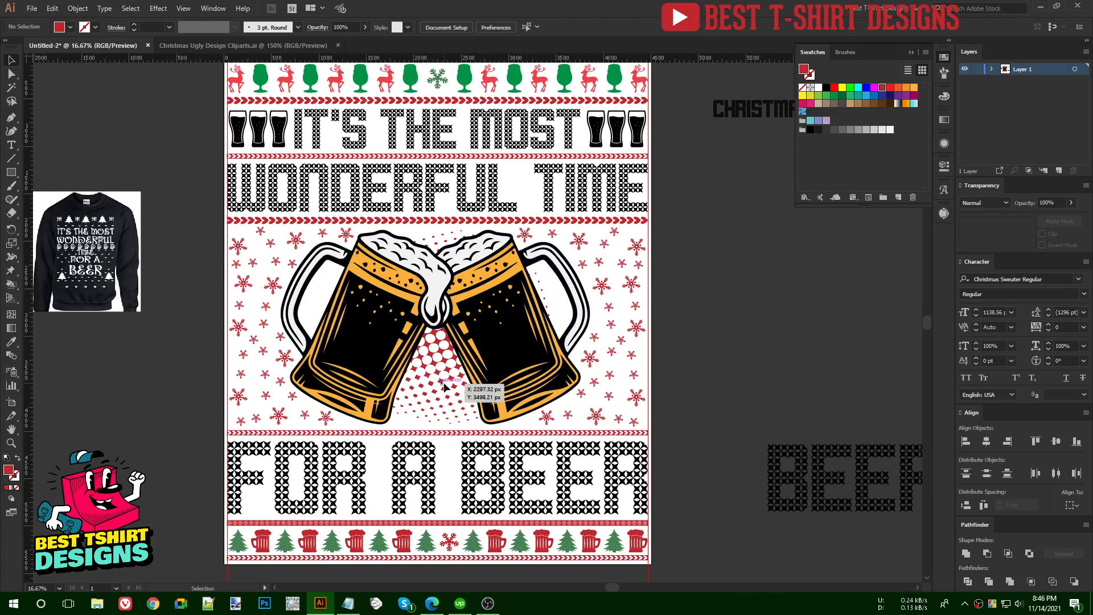
left_click(702, 369)
scroll(702, 368, "up", 1)
left_click_drag(596, 366, 560, 383)
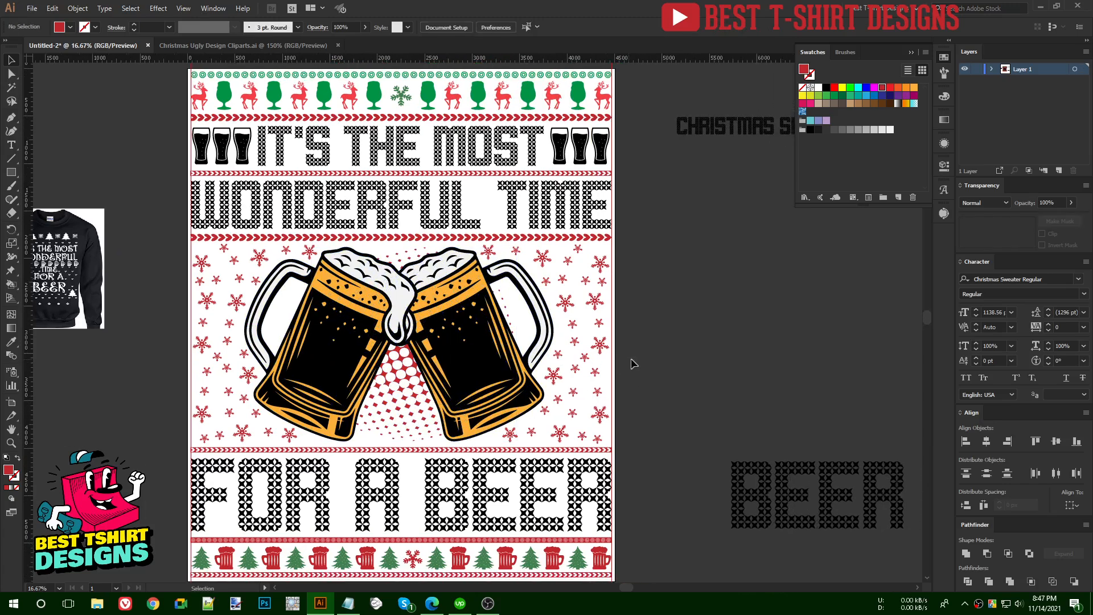
scroll(704, 351, "down", 1)
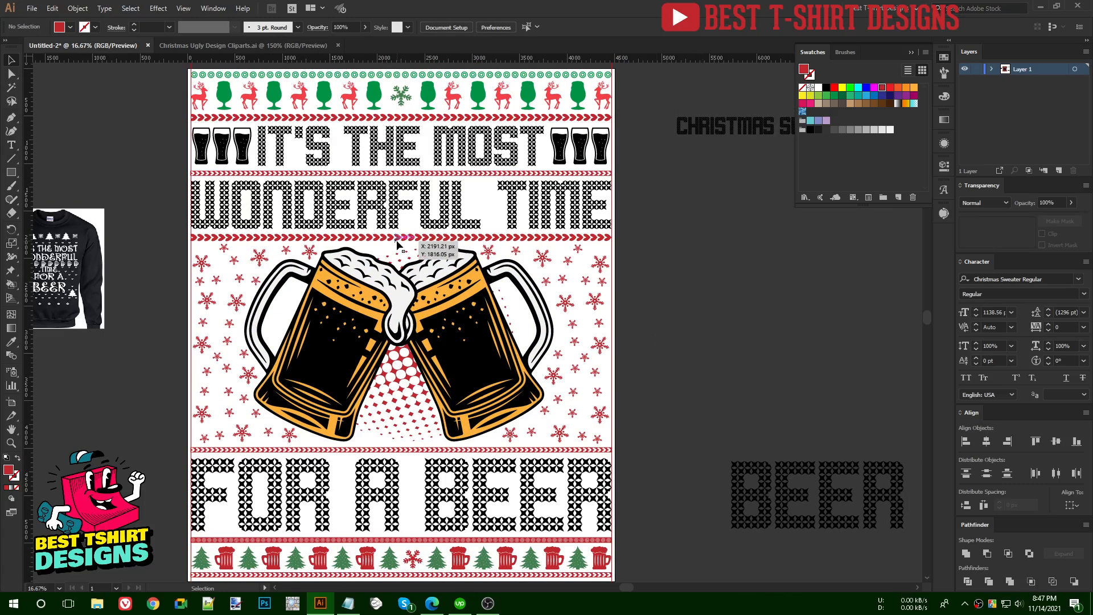
Fill the text lines "IT'S THE MOST", "WONDERFUL TIME" and "FOR A BEER" with the red swatch used for the snowflakes
left_click(424, 199)
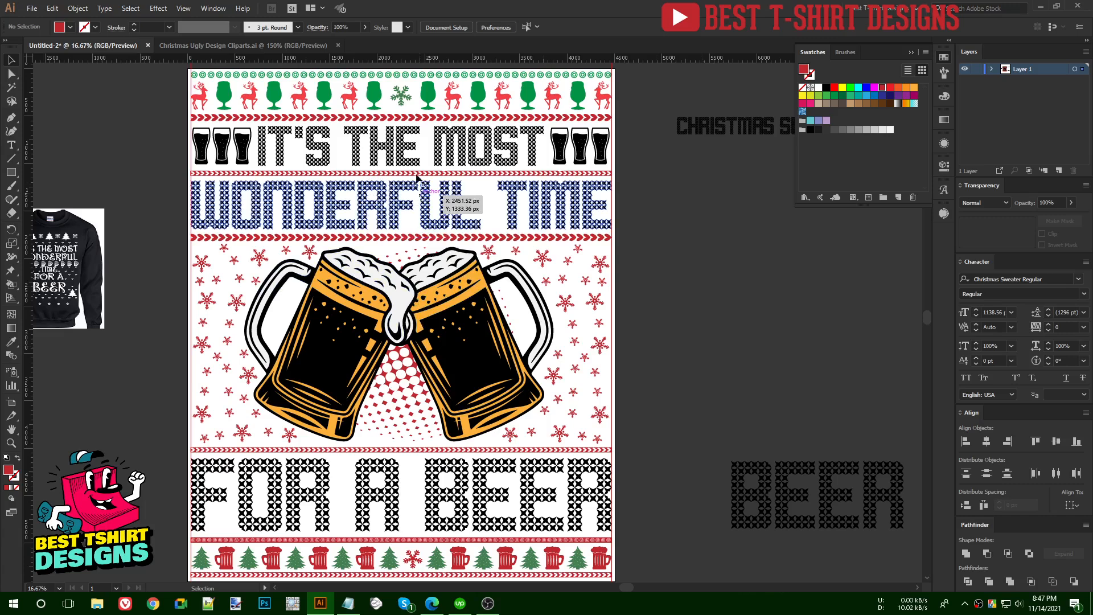
left_click(424, 145, "shift")
left_click(477, 472, "shift")
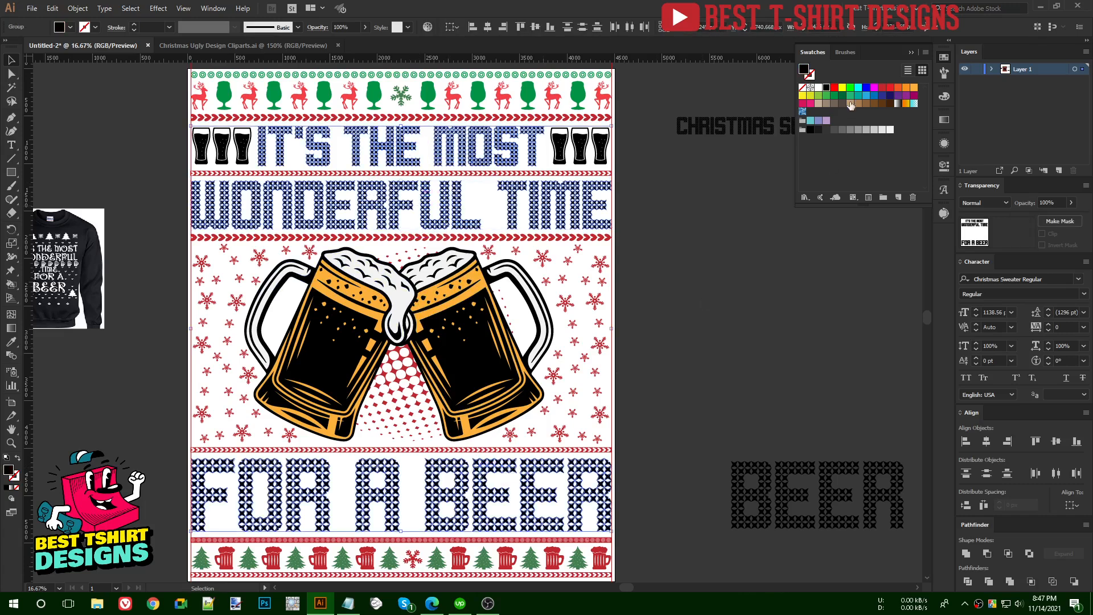
left_click(886, 89)
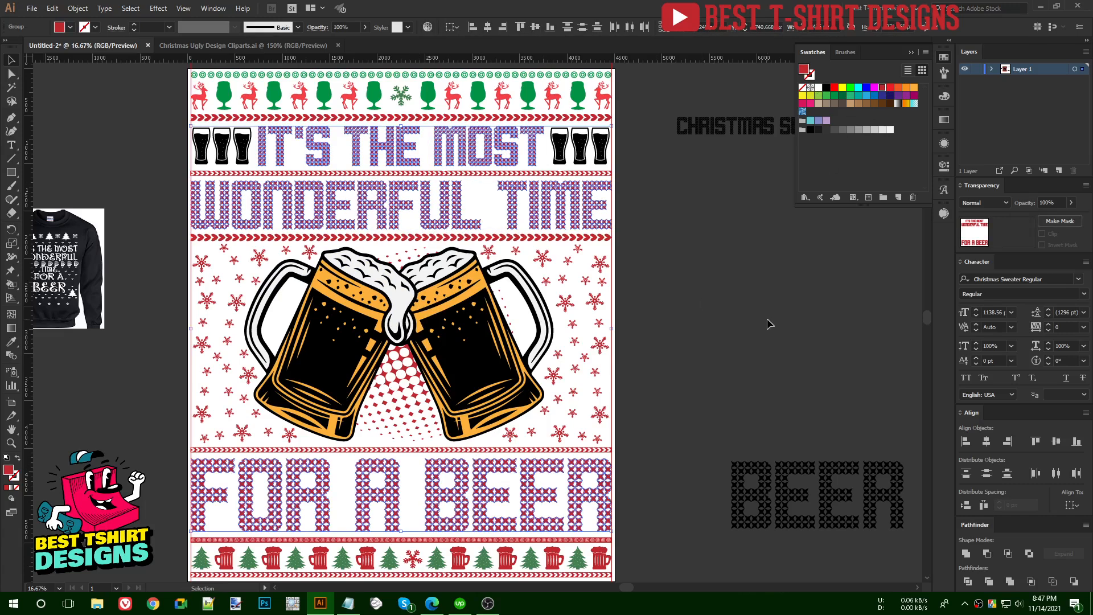
Undo the red fill on the three text lines and deselect them
left_click(767, 323)
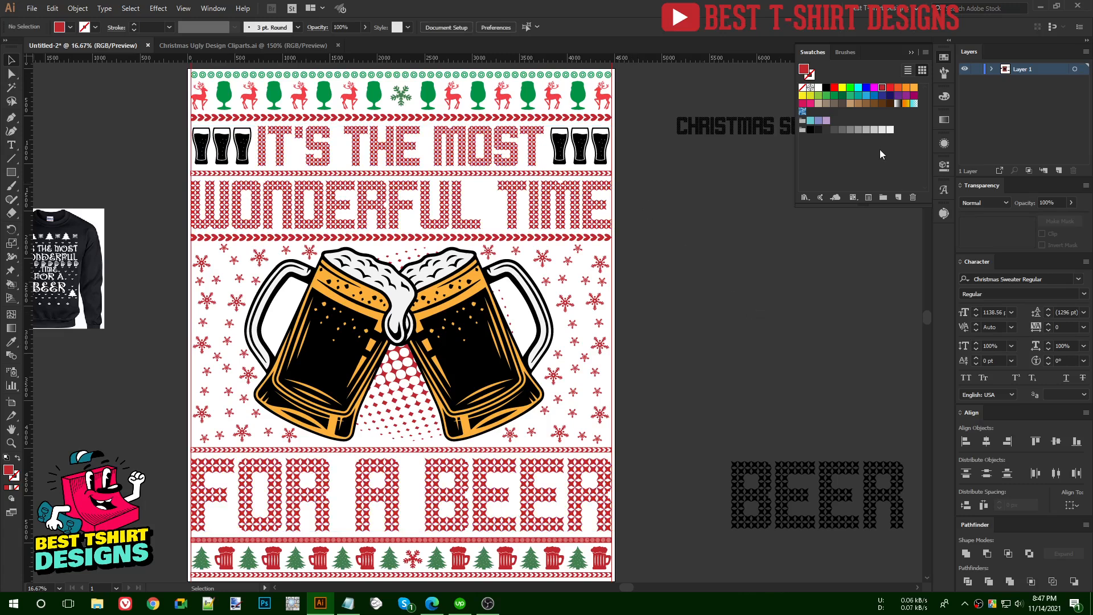
key("ctrl+z")
key("ctrl+z")
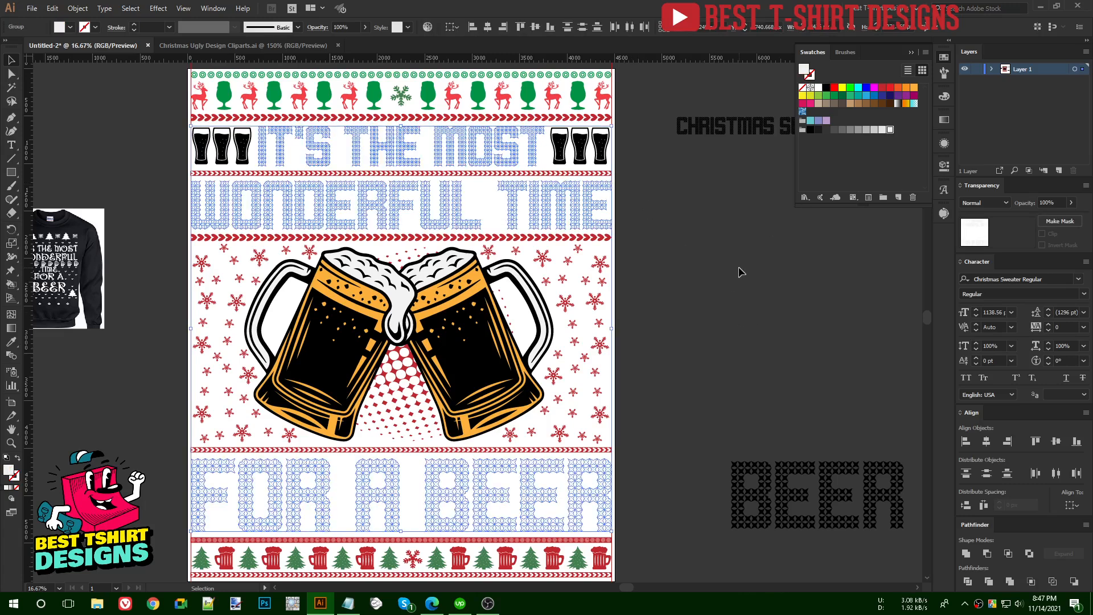
left_click(739, 272)
Recolour the beer glasses on both sides of "IT'S THE MOST" with the green sampled from the goblets in the upper strip
left_click(580, 147)
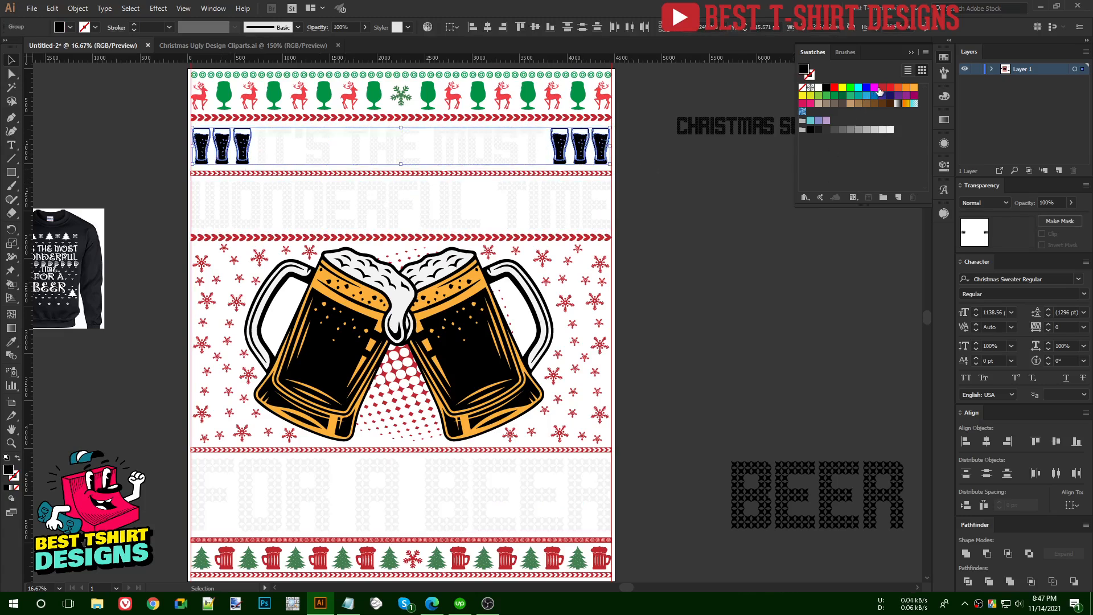
key("i")
left_click(575, 93)
key("v")
left_click(695, 243)
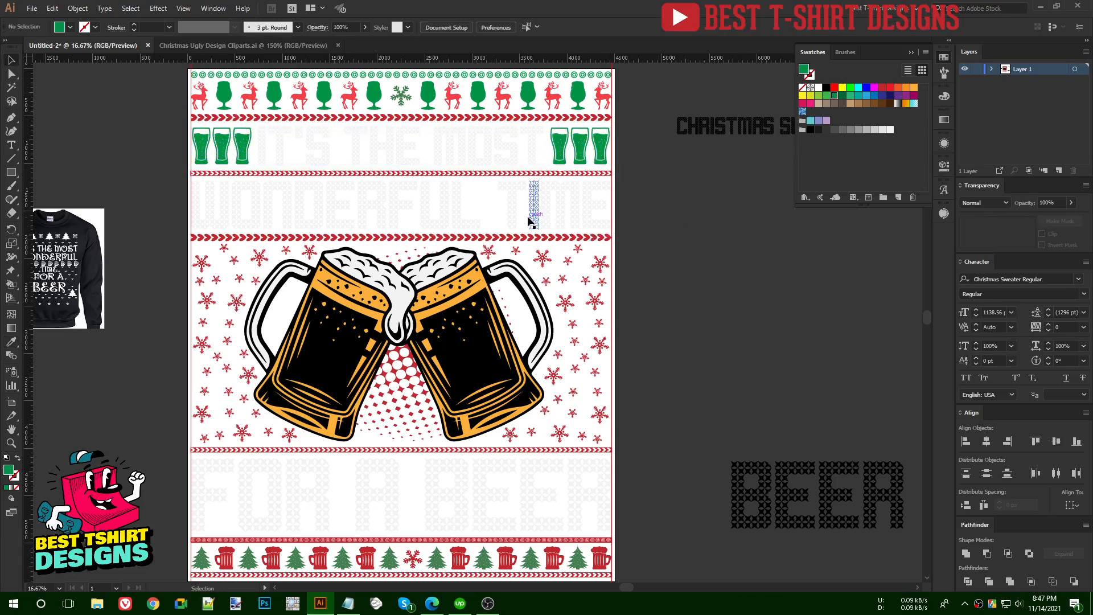
Recolour the "WONDERFUL TIME" line with the green sampled from the goblets in the upper strip
left_click(515, 217)
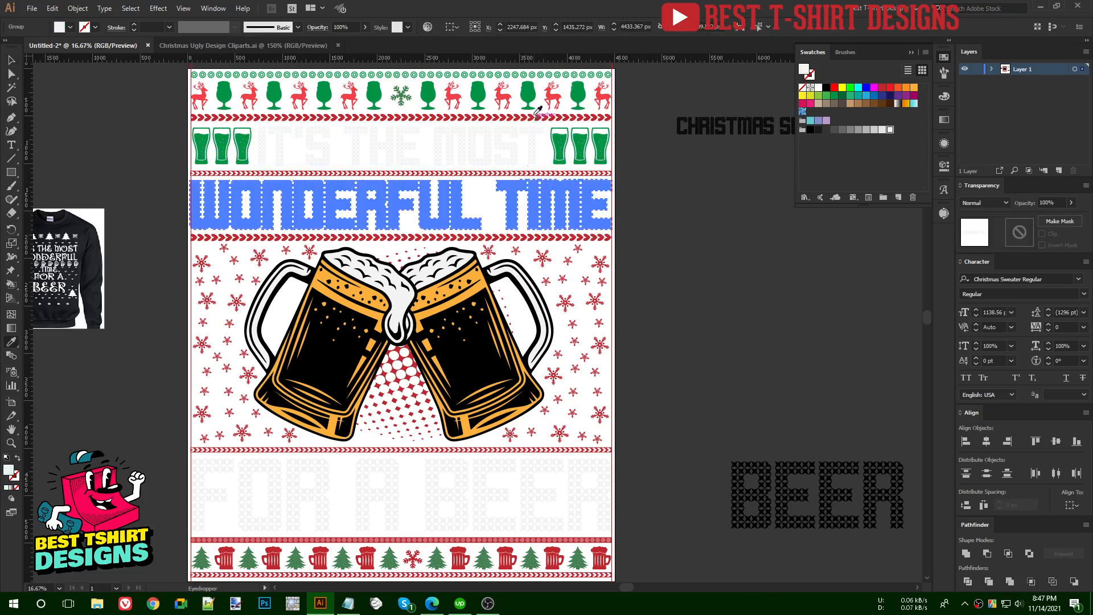
key("i")
left_click(528, 93)
key("v")
left_click(548, 484)
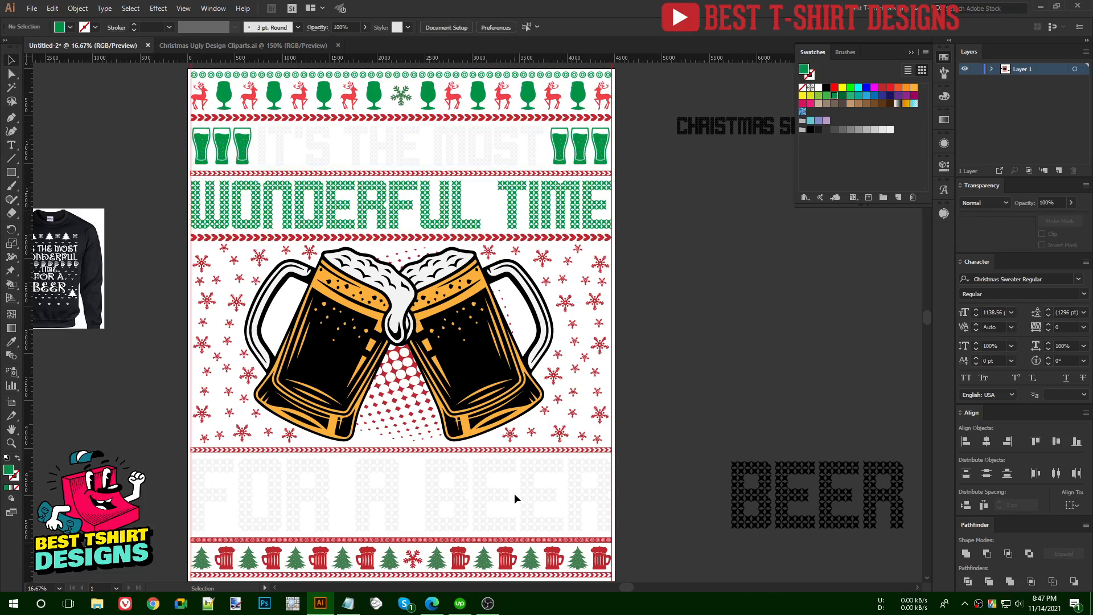
Recolour the "FOR A BEER" line with the orange sampled from the right beer mug
left_click(526, 499)
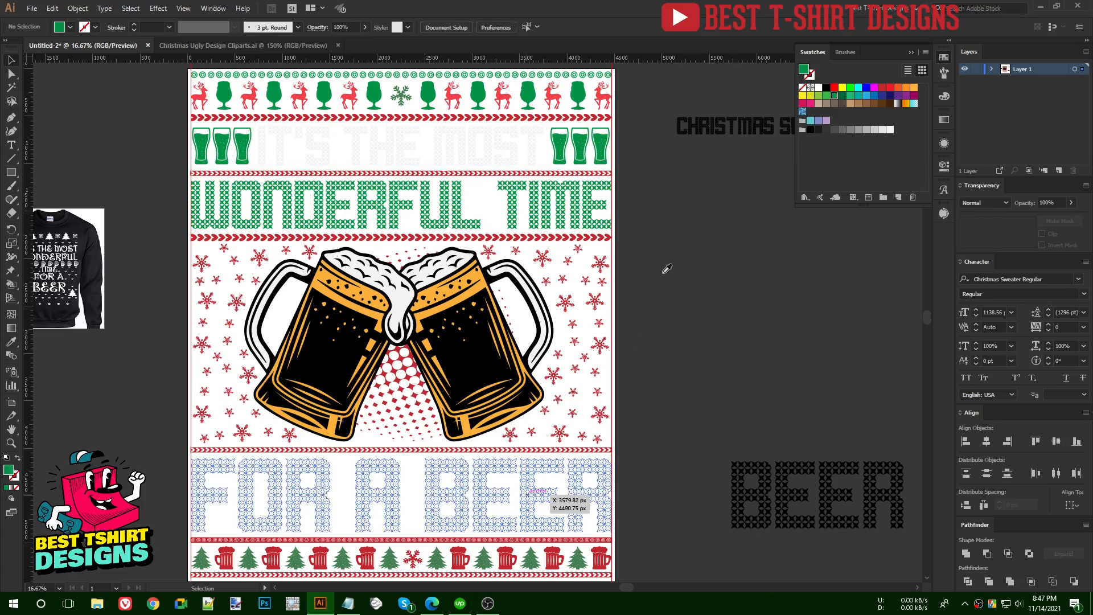
key("i")
left_click(471, 290)
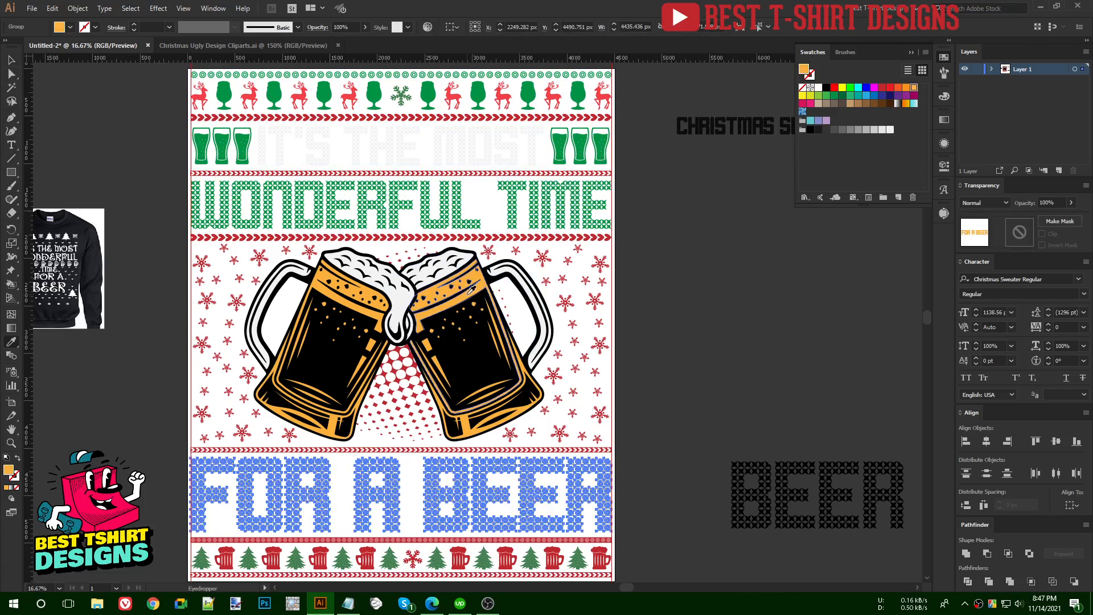
key("v")
left_click(712, 441)
Draw a black rectangle about 4920 × 5856 px around the whole design and send it behind all the artwork
scroll(431, 411, "down", 1)
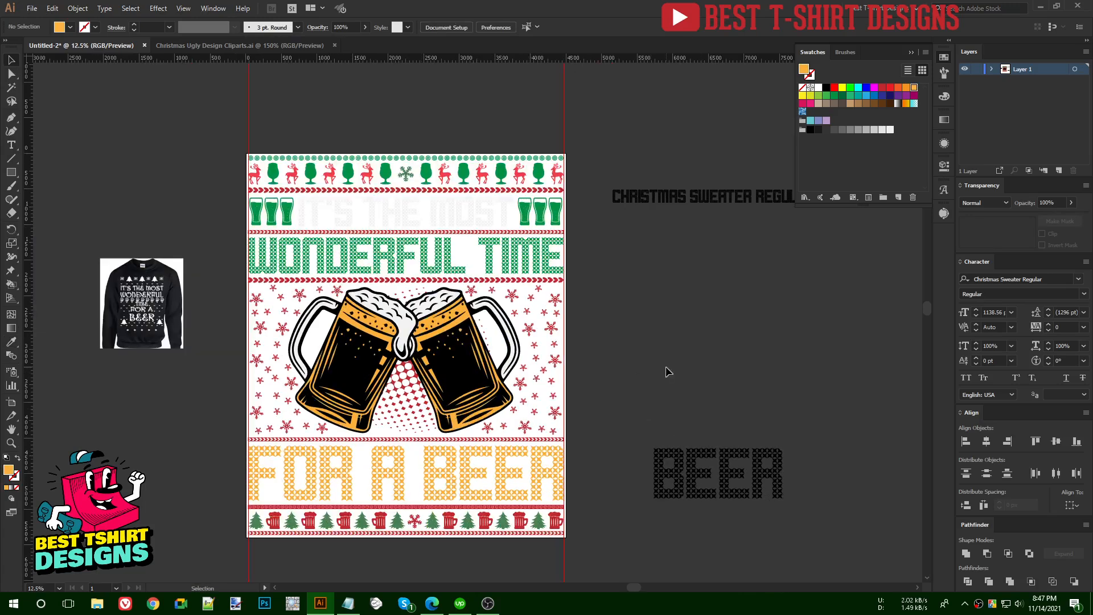
left_click_drag(226, 136, 577, 553)
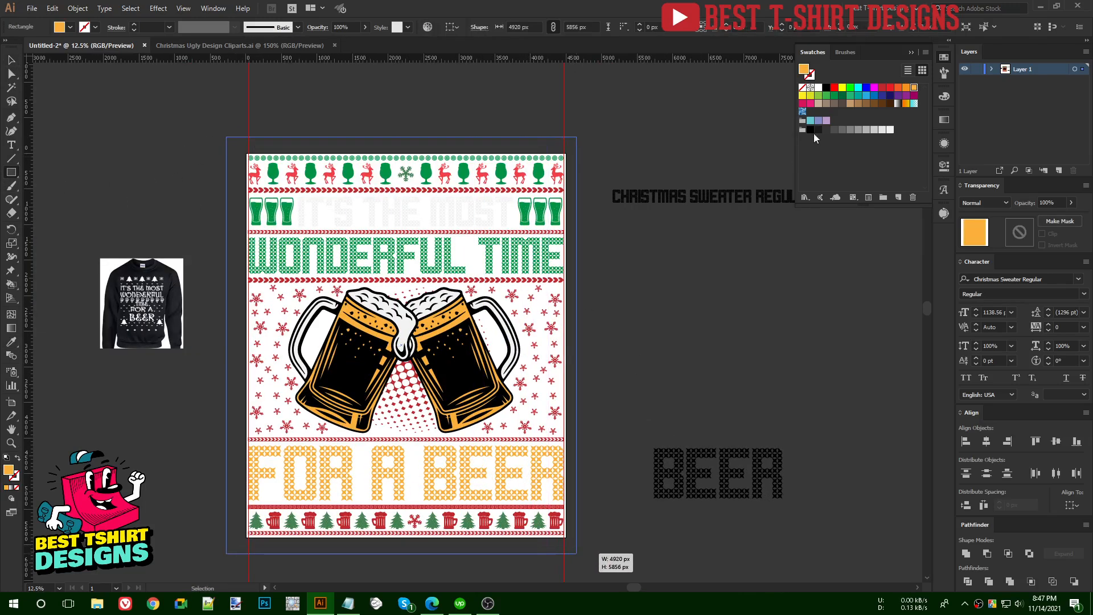
left_click(826, 88)
key("ctrl+shift+bracketleft")
key("v")
scroll(618, 382, "down", 1)
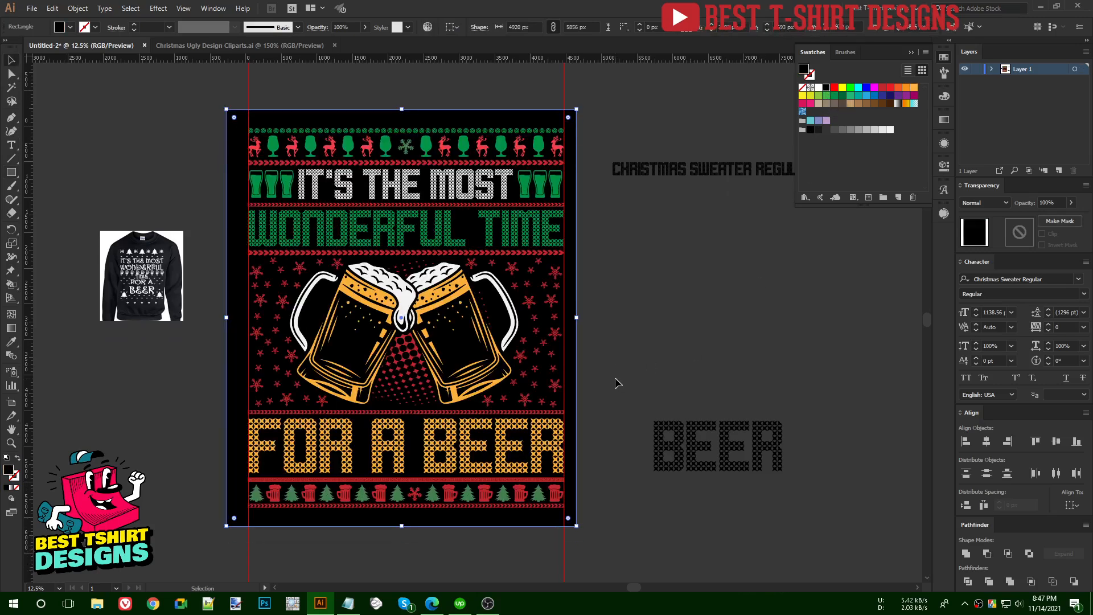
left_click(617, 383)
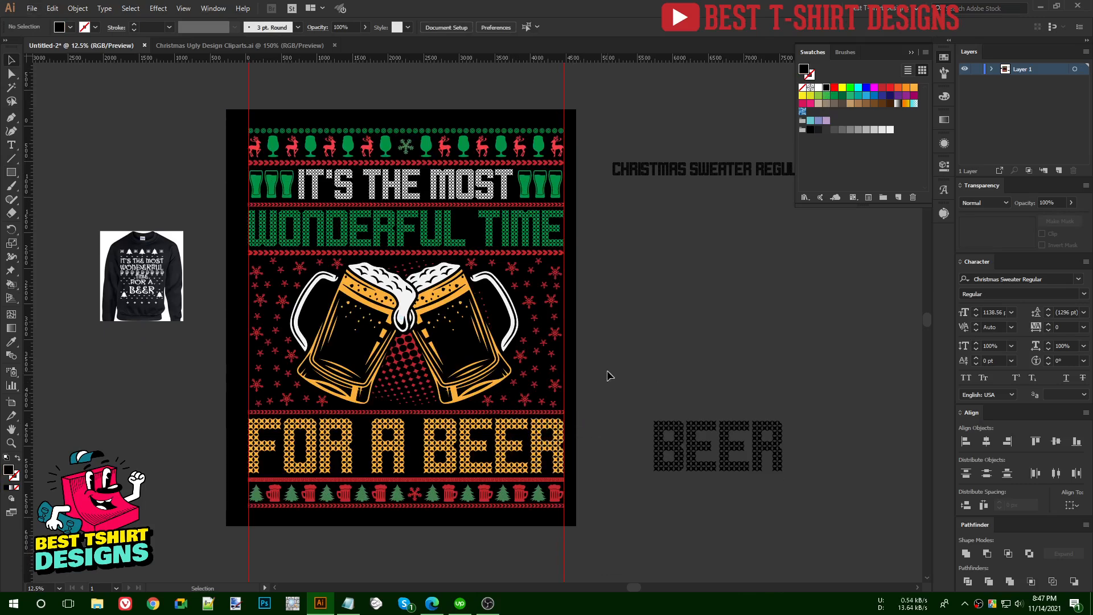
Examine the stitched lettering, strips and beer mugs against the black background, close up and as a whole
scroll(609, 376, "up", 1)
scroll(410, 347, "up", 1)
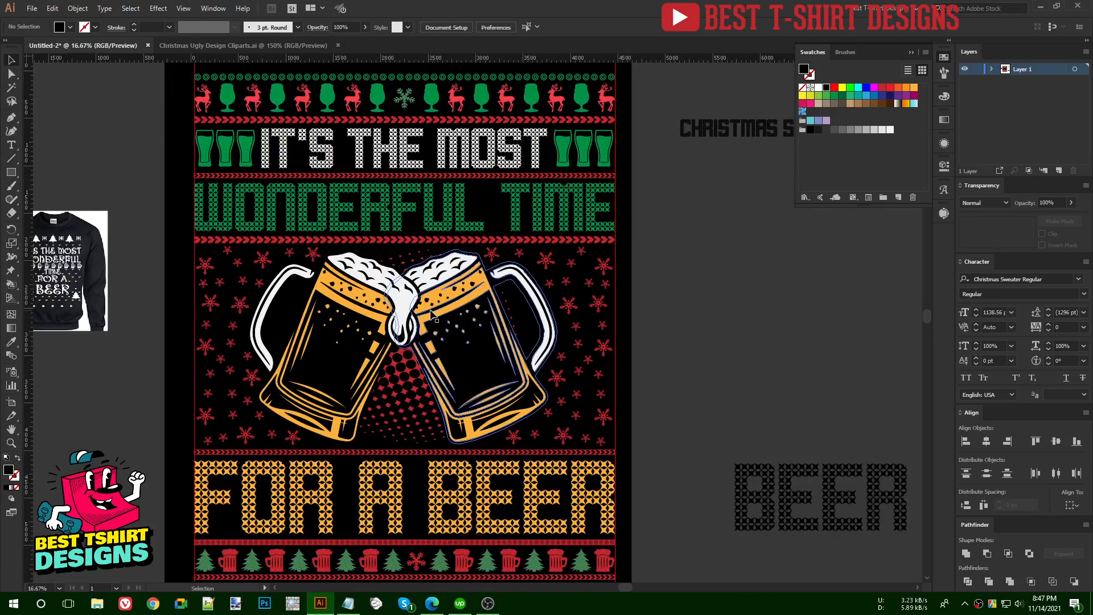
scroll(711, 310, "up", 1)
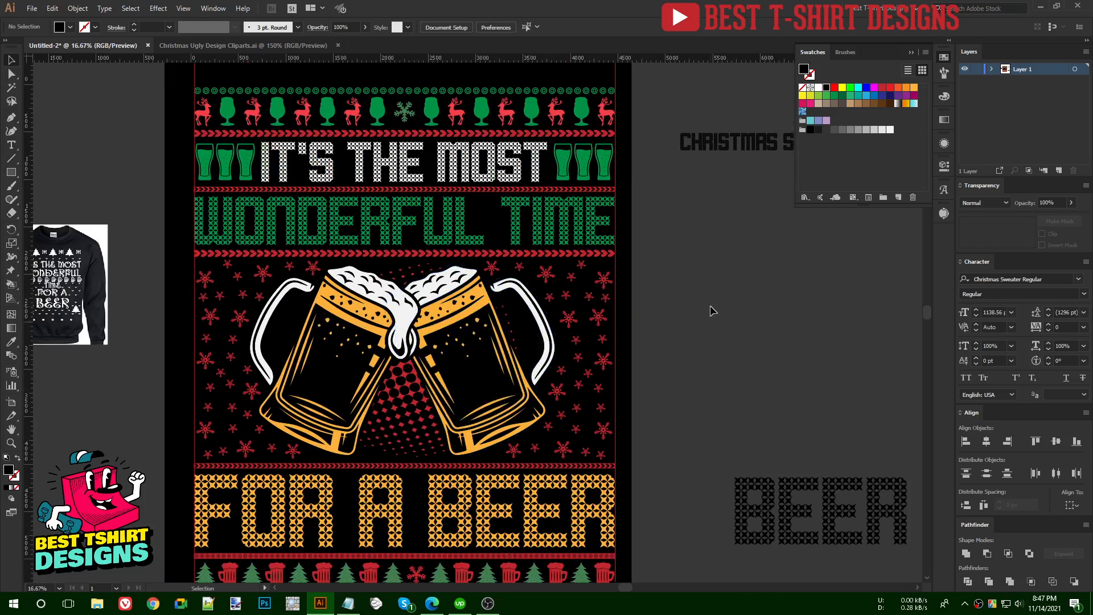
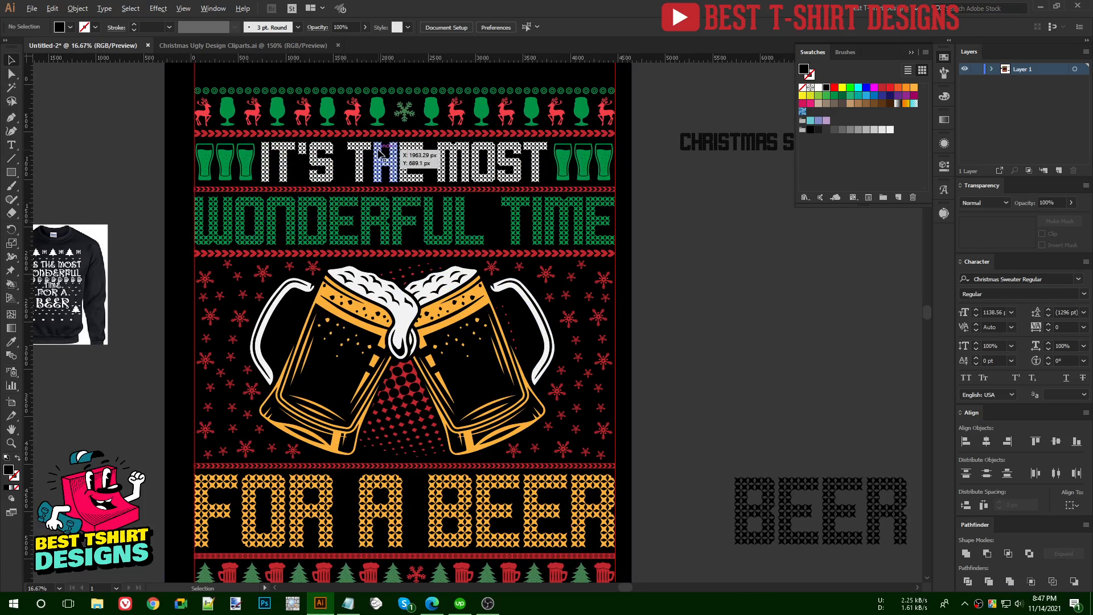
scroll(380, 159, "up", 4)
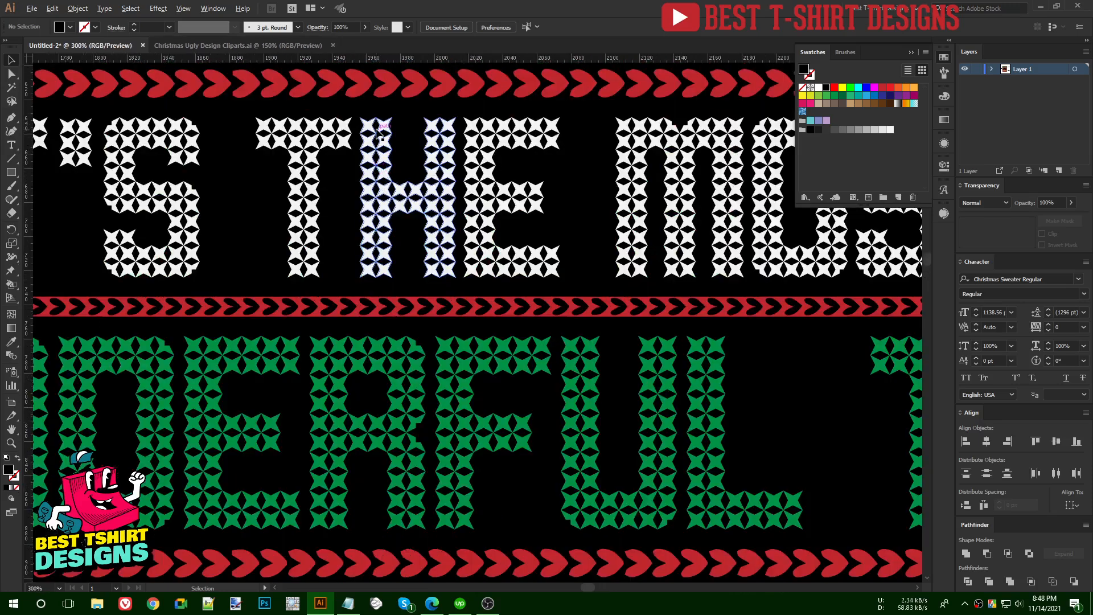
scroll(374, 174, "up", 3)
scroll(374, 182, "down", 4)
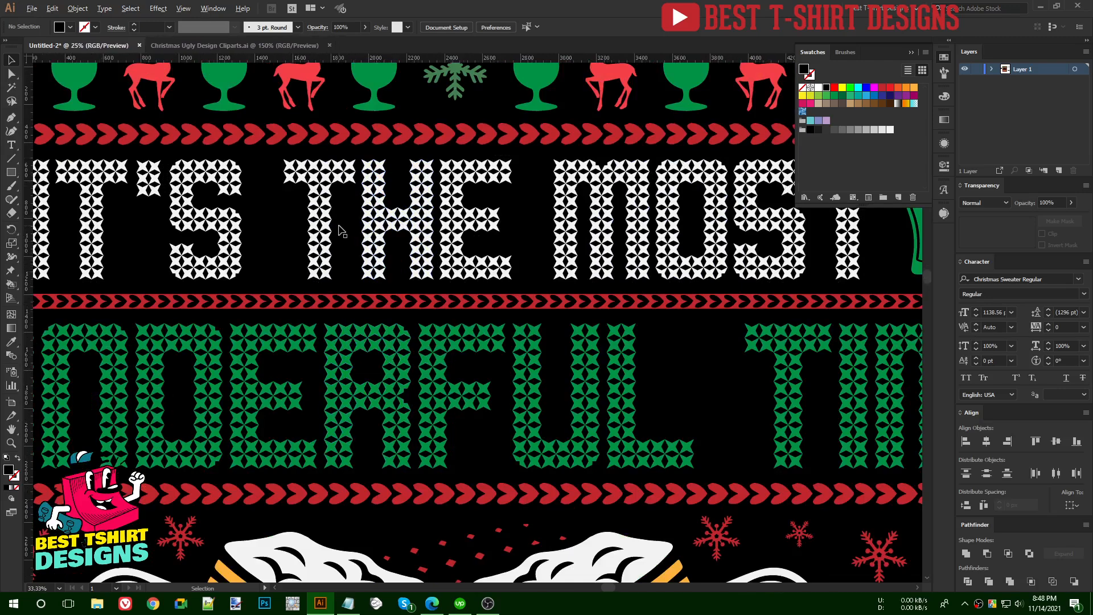
scroll(392, 368, "down", 3)
scroll(431, 492, "up", 2)
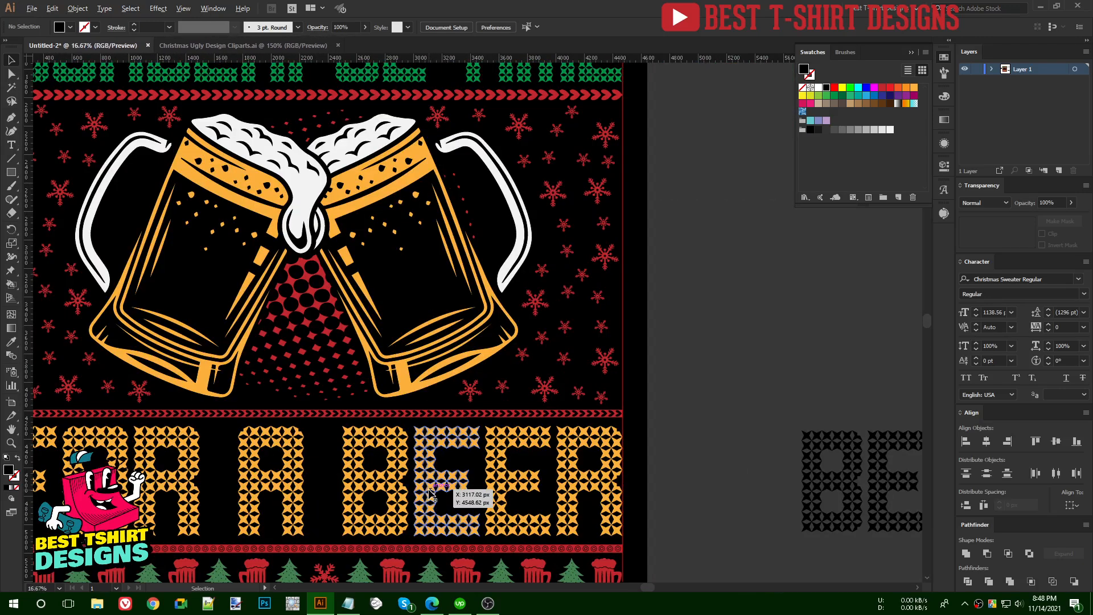
scroll(450, 399, "down", 3)
scroll(352, 278, "up", 2)
scroll(352, 277, "up", 1)
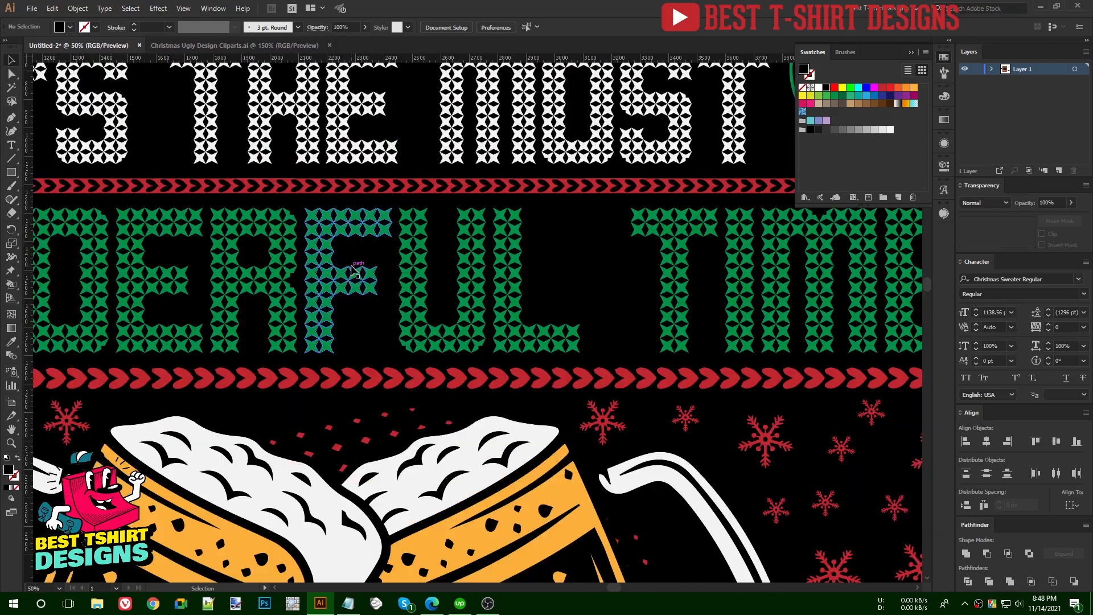
Isolate the letter F in "WONDERFUL", copy the two-by-two stitch block at the end of its upper bar, and exit isolation
scroll(351, 282, "up", 1)
double_click(352, 286)
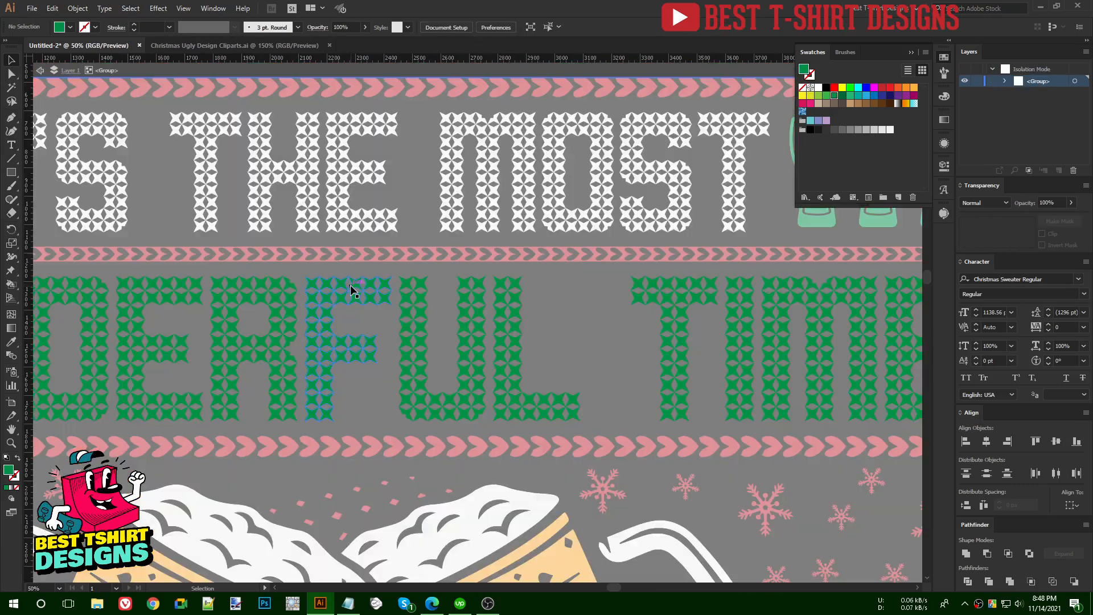
scroll(354, 285, "up", 2)
double_click(357, 278)
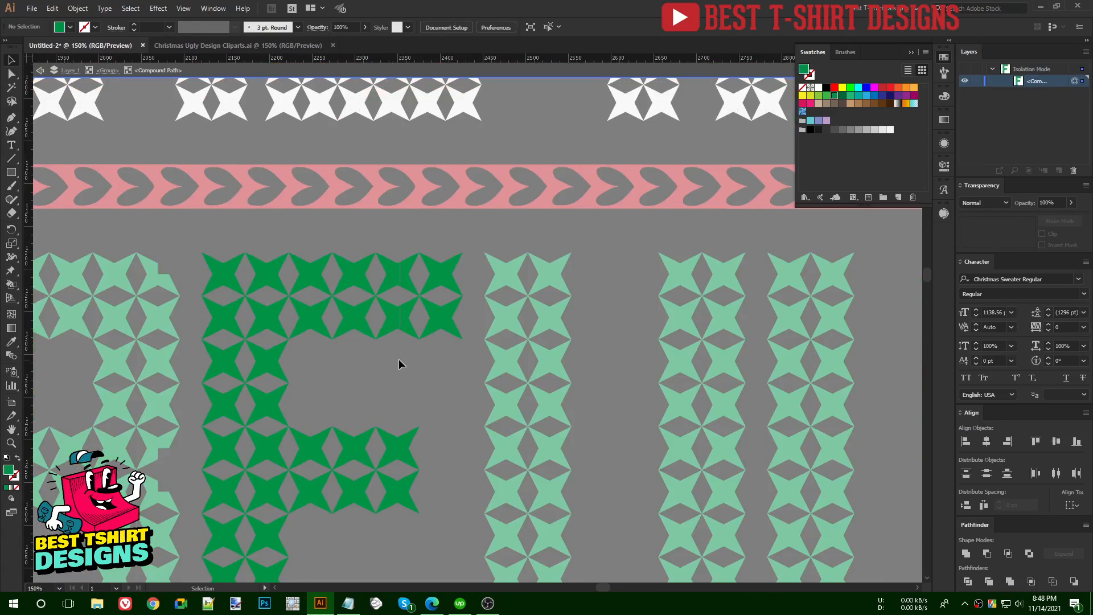
key("a")
key("ctrl+a")
scroll(268, 295, "down", 2)
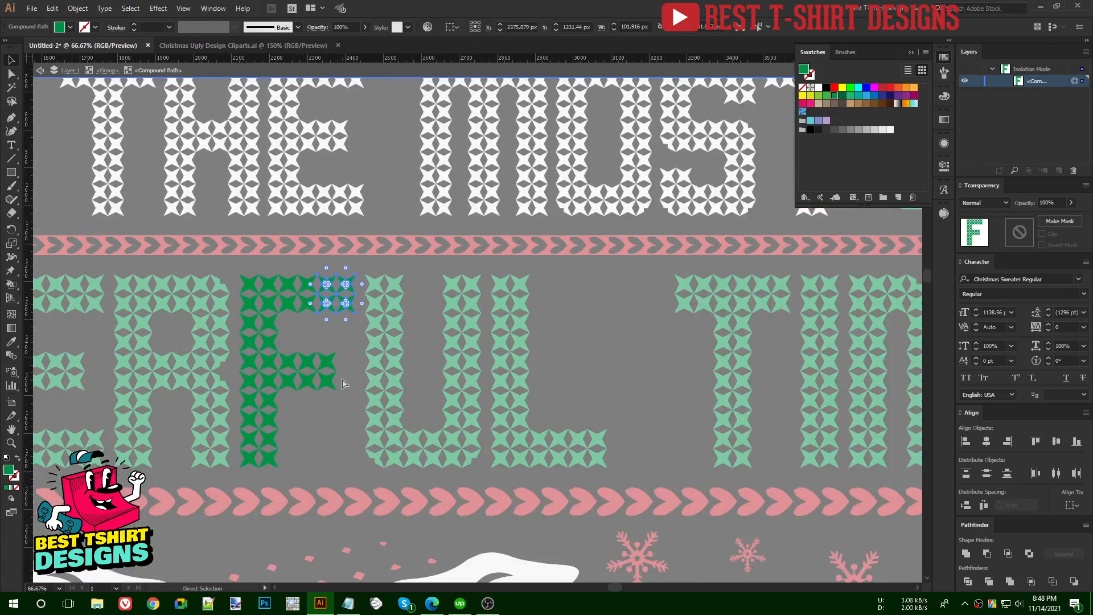
double_click(541, 356)
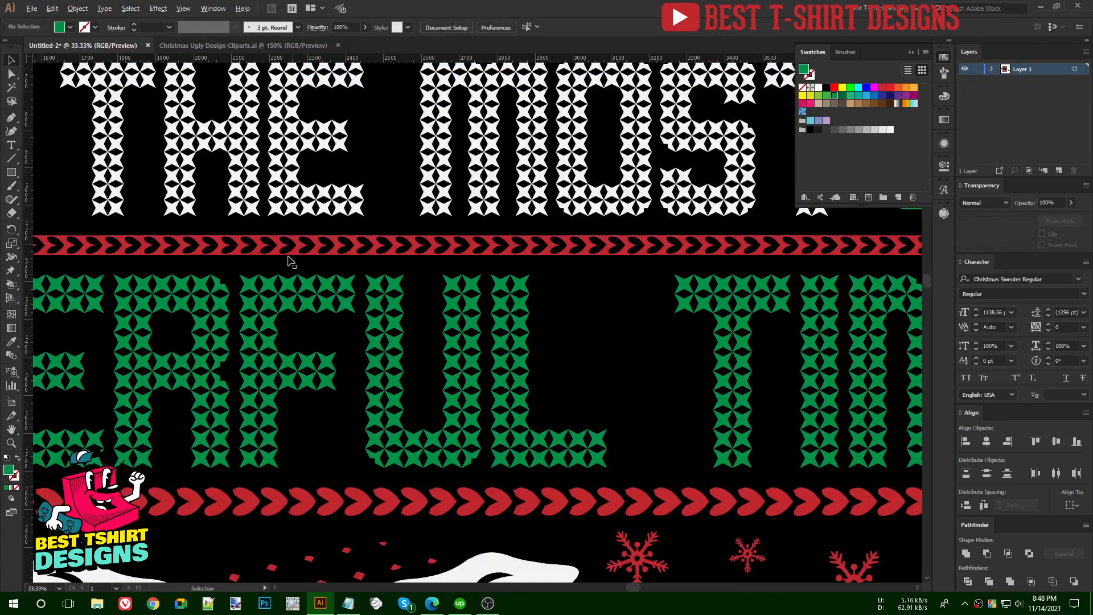
Paste the copied green stitch block and move it onto the empty canvas to the right of the design
scroll(288, 257, "down", 3)
scroll(287, 258, "down", 1)
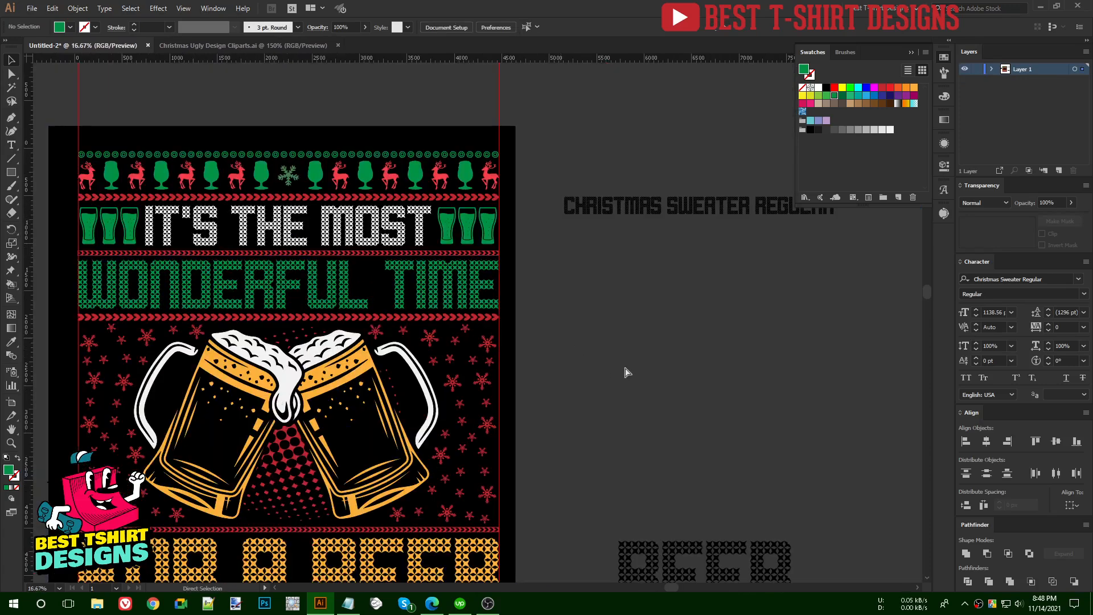
key("ctrl+v")
left_click_drag(482, 314, 685, 322)
scroll(488, 317, "up", 2)
scroll(607, 350, "right", 3)
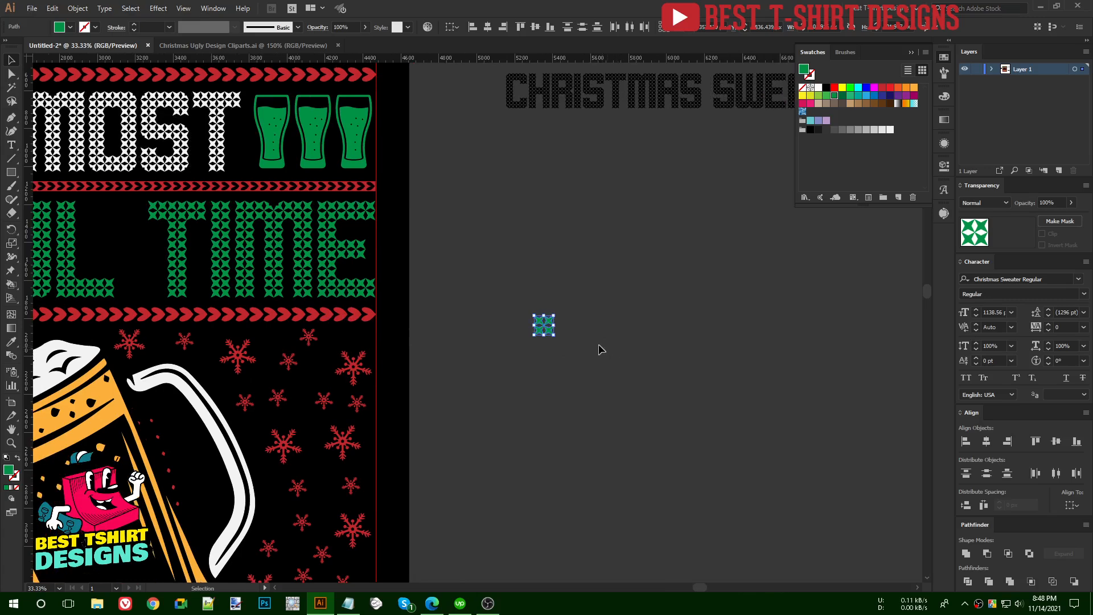
scroll(607, 351, "up", 1)
Create a pattern swatch from the green stitch block, keeping the Grid tile type and default options
mouse_move(468, 272)
left_mouse_down()
mouse_move(627, 412)
mouse_move(614, 403)
left_mouse_up()
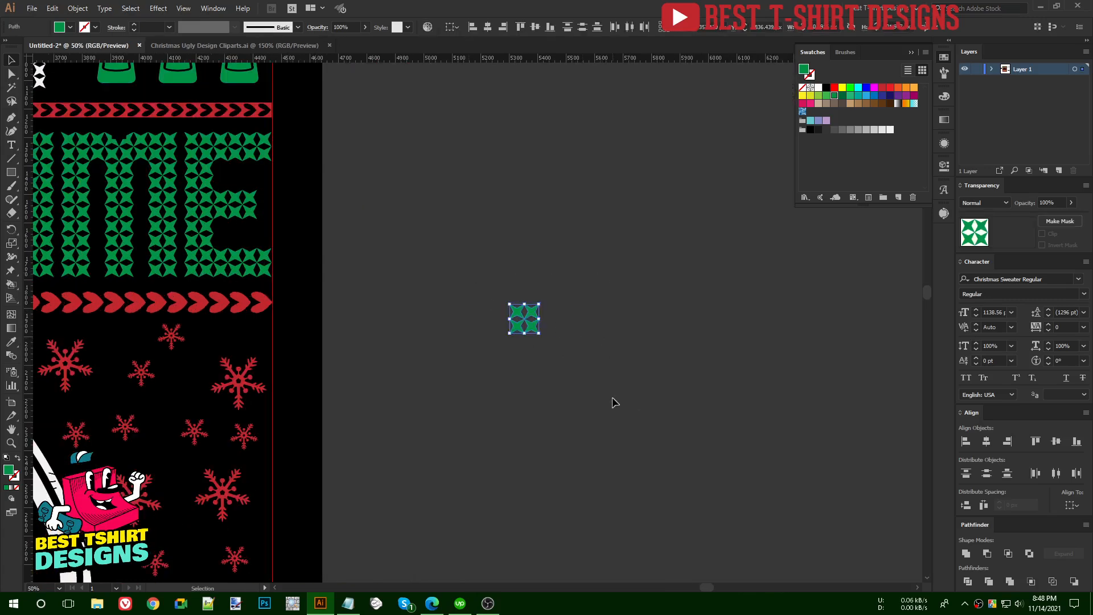
left_click_drag(469, 280, 613, 415)
left_click(80, 11)
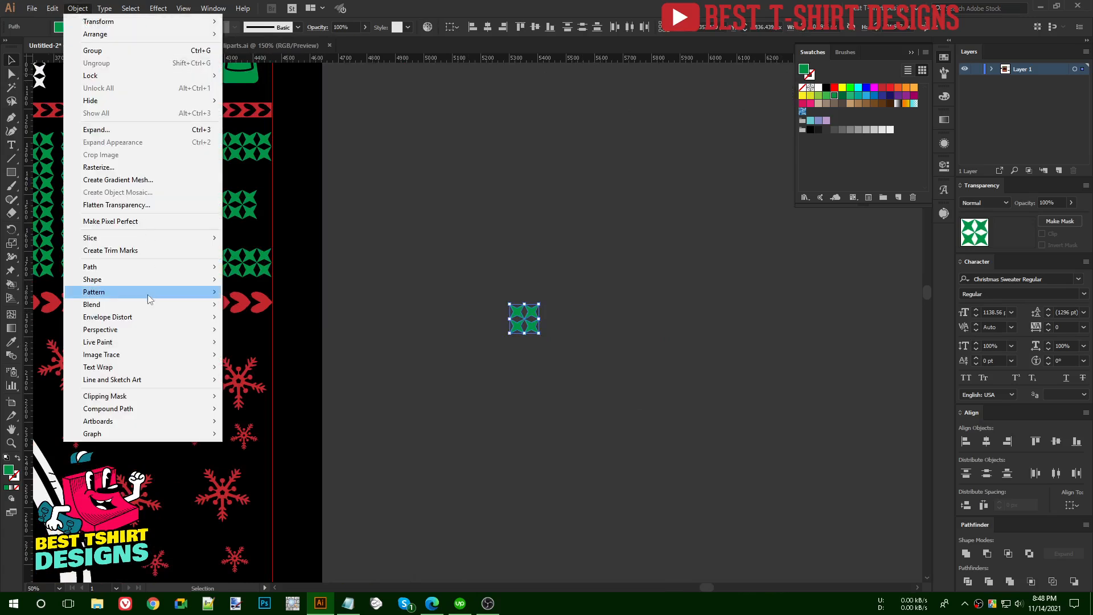
mouse_move(156, 294)
left_click(247, 292)
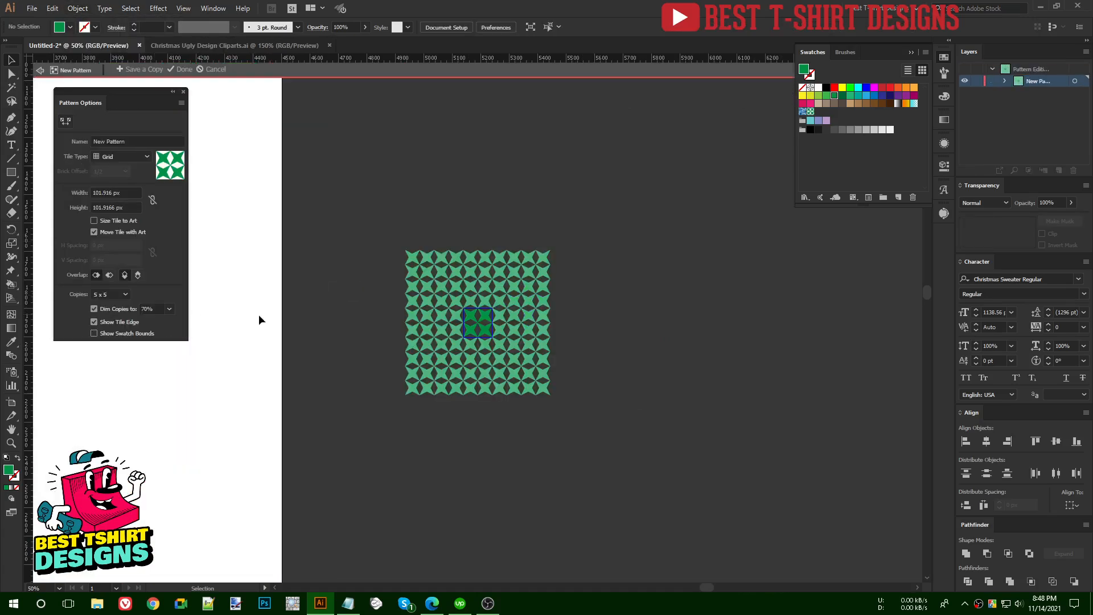
left_click(180, 70)
Recolour the stitch block with the snowflakes' red and create a second Grid pattern swatch from it
left_click_drag(448, 281, 566, 366)
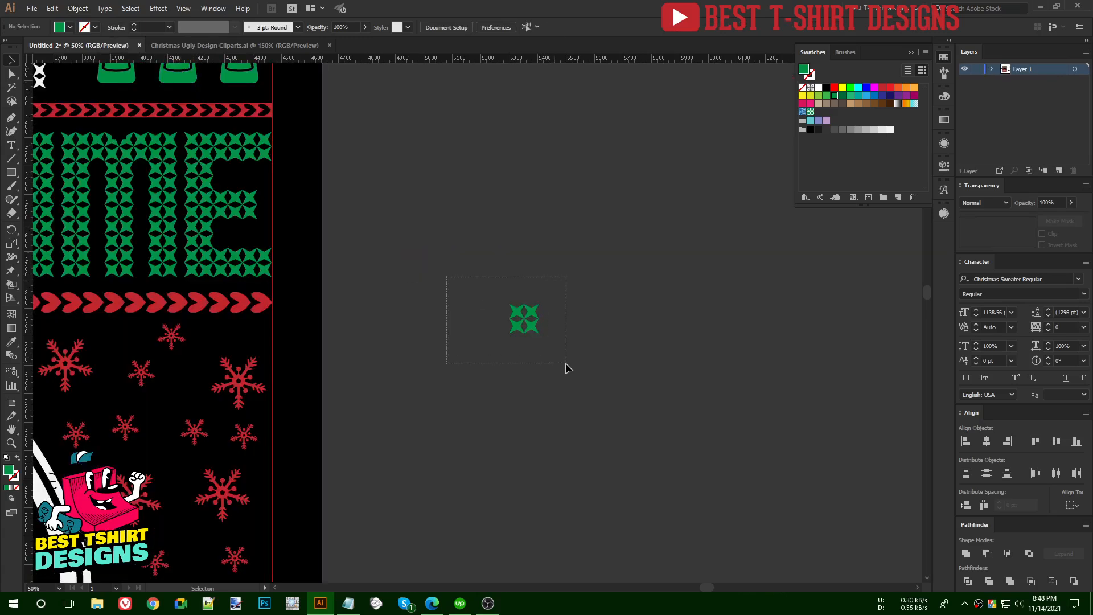
key("i")
left_click(246, 373)
key("v")
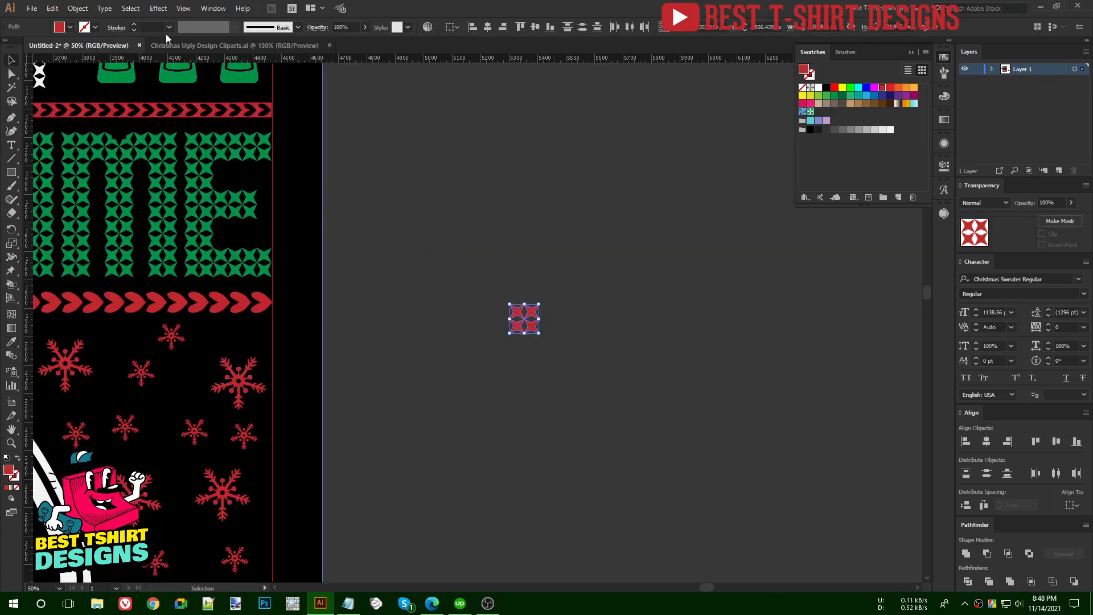
left_click(77, 8)
mouse_move(149, 291)
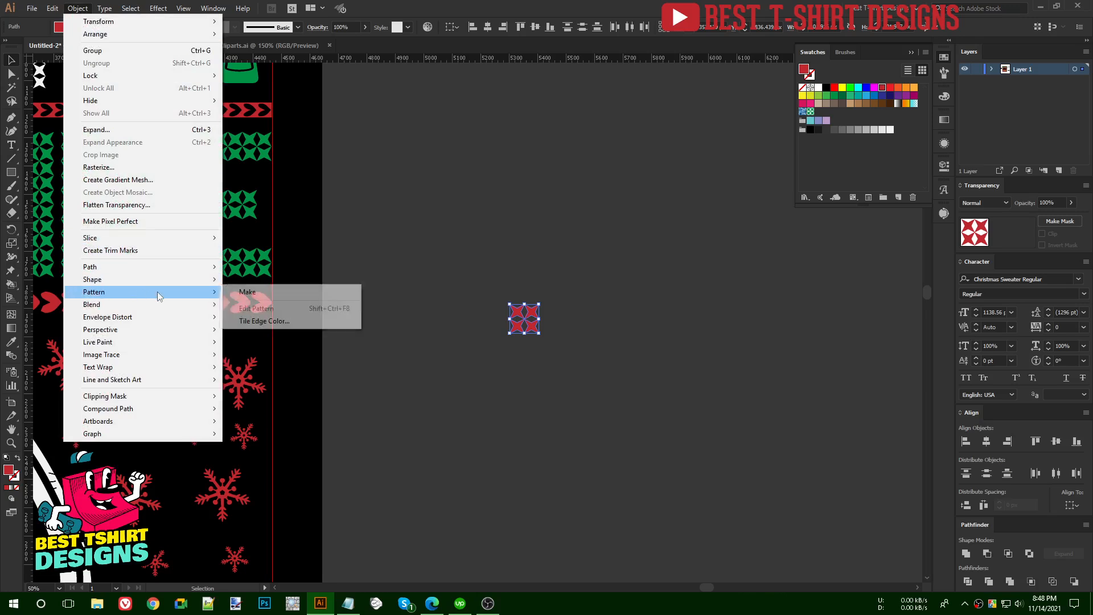
left_click(262, 290)
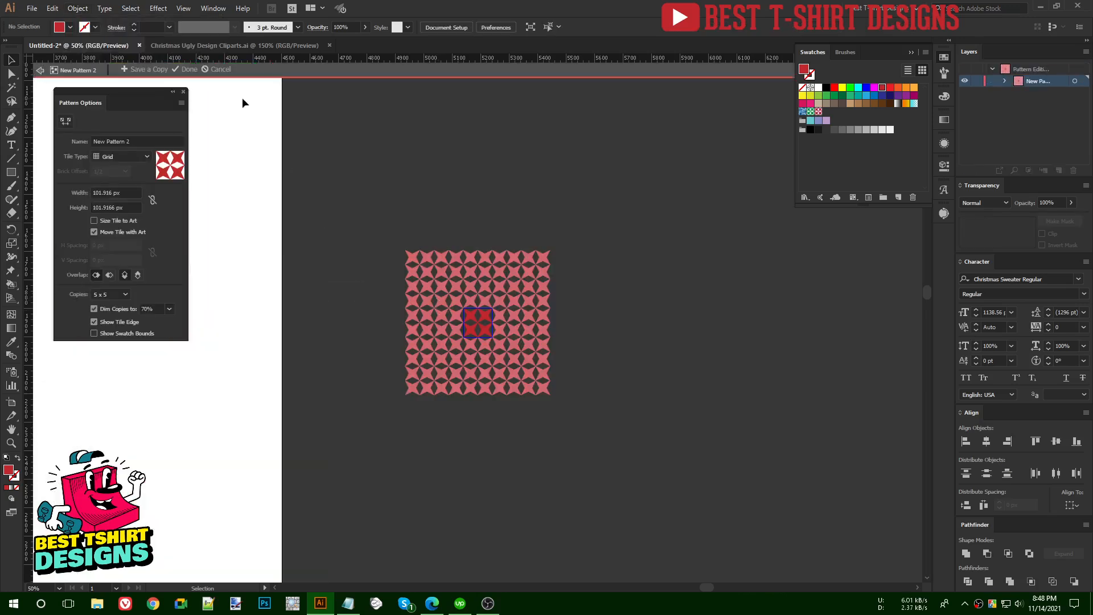
left_click(187, 70)
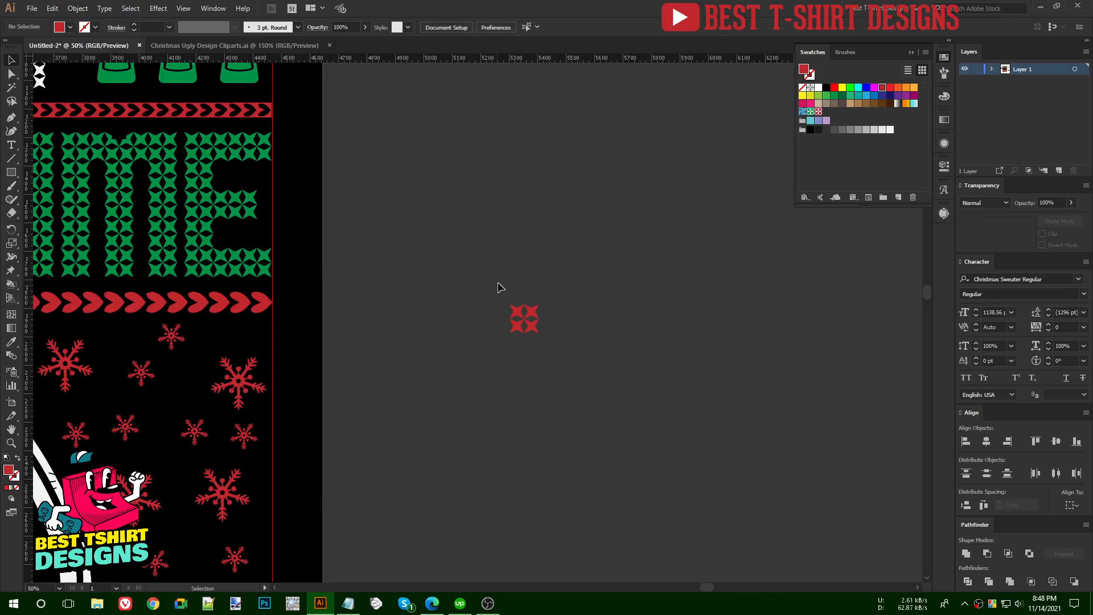
Recolour the stitch block beside the design white and create a Grid pattern swatch from it with the default options
left_click_drag(499, 283, 563, 372)
left_click(890, 131)
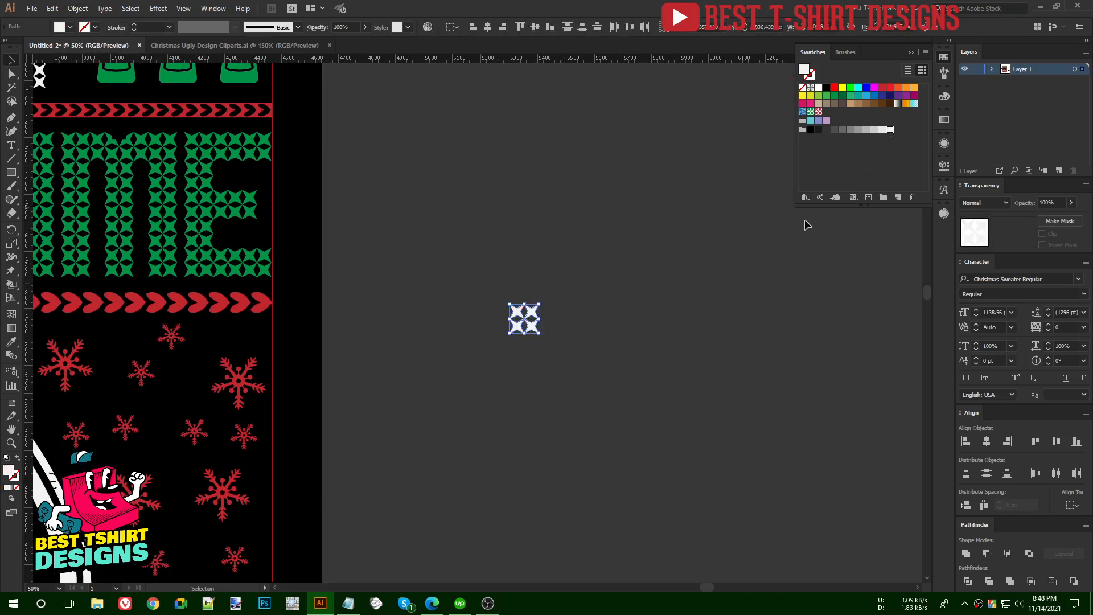
left_click(78, 8)
mouse_move(136, 291)
left_click(276, 298)
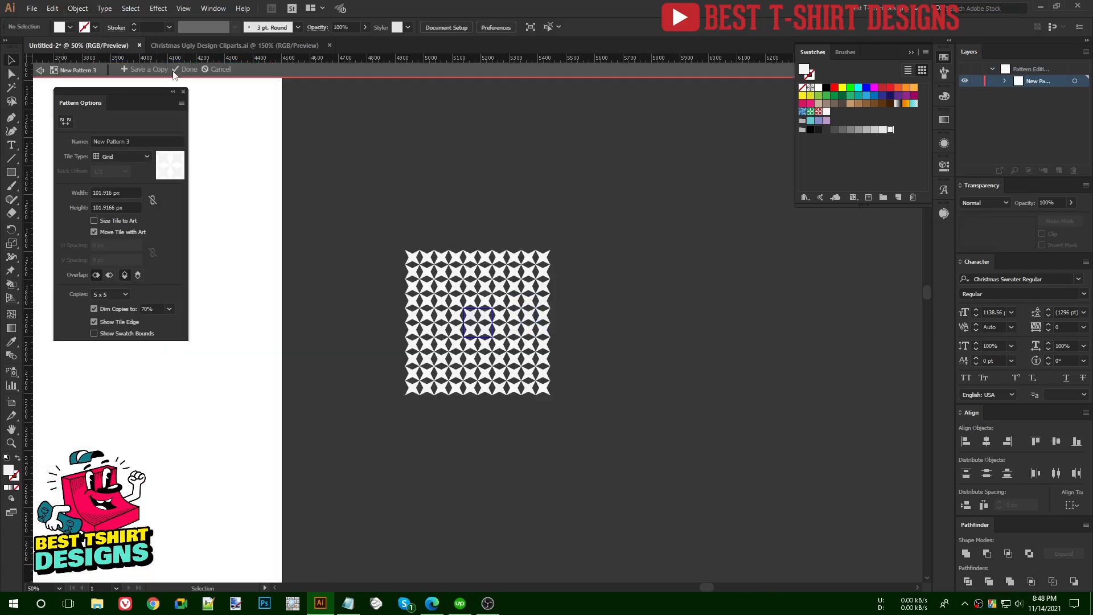
left_click(186, 70)
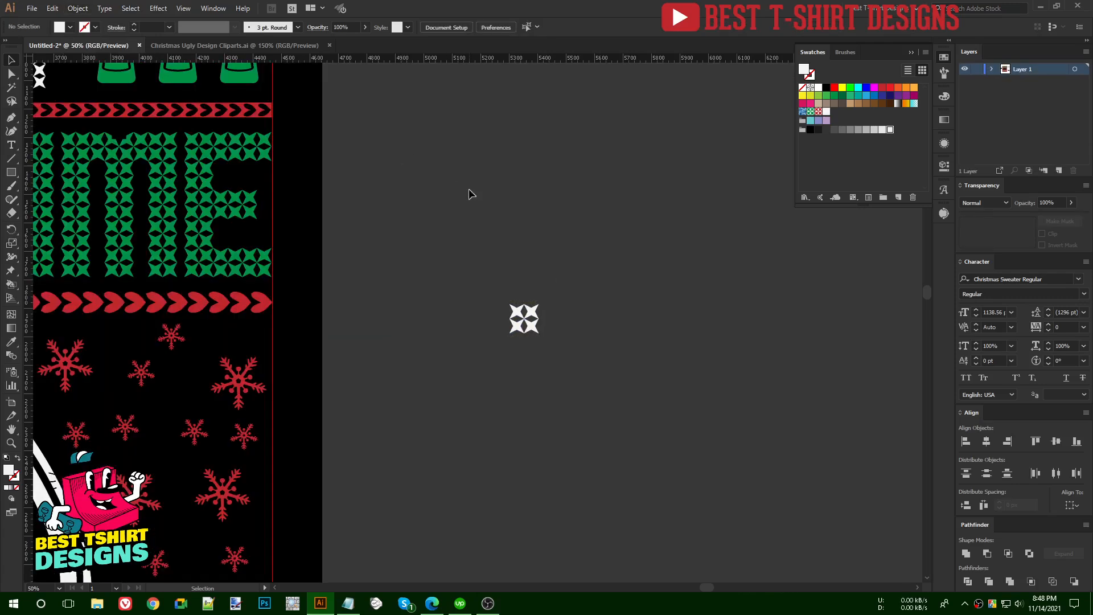
Scale the white stitch block down proportionally to about 41 px square
scroll(621, 317, "down", 1)
scroll(621, 319, "up", 1)
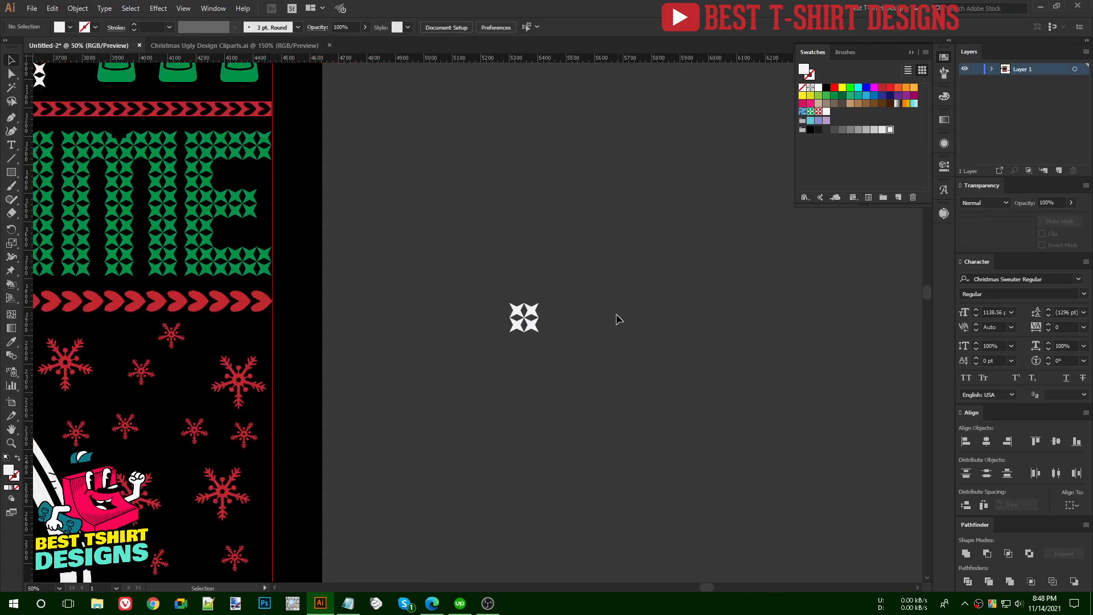
left_click_drag(519, 333, 574, 363)
scroll(549, 316, "up", 2)
left_click_drag(532, 321, 497, 323)
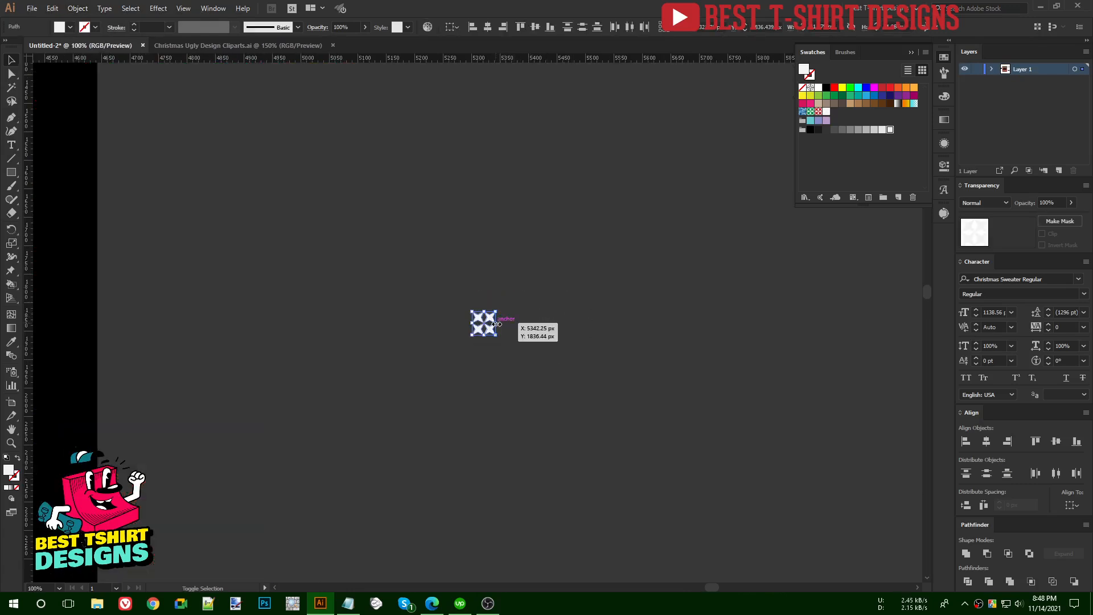
scroll(502, 324, "up", 1)
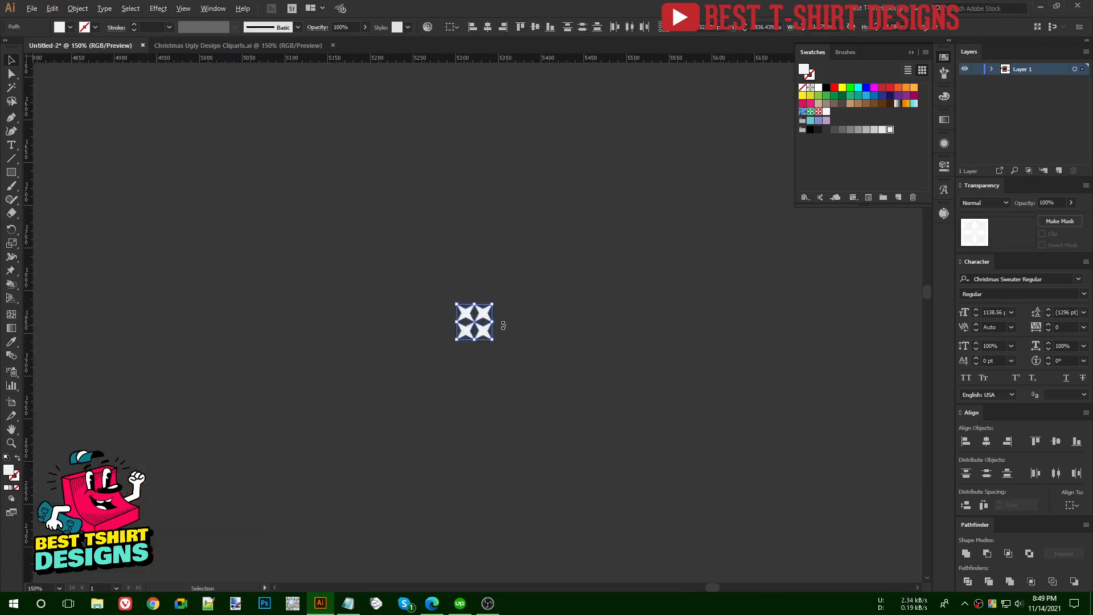
Create a small-scale Grid pattern swatch from the reduced white stitch block, keeping the default options
left_click(77, 8)
mouse_move(125, 292)
left_click(261, 292)
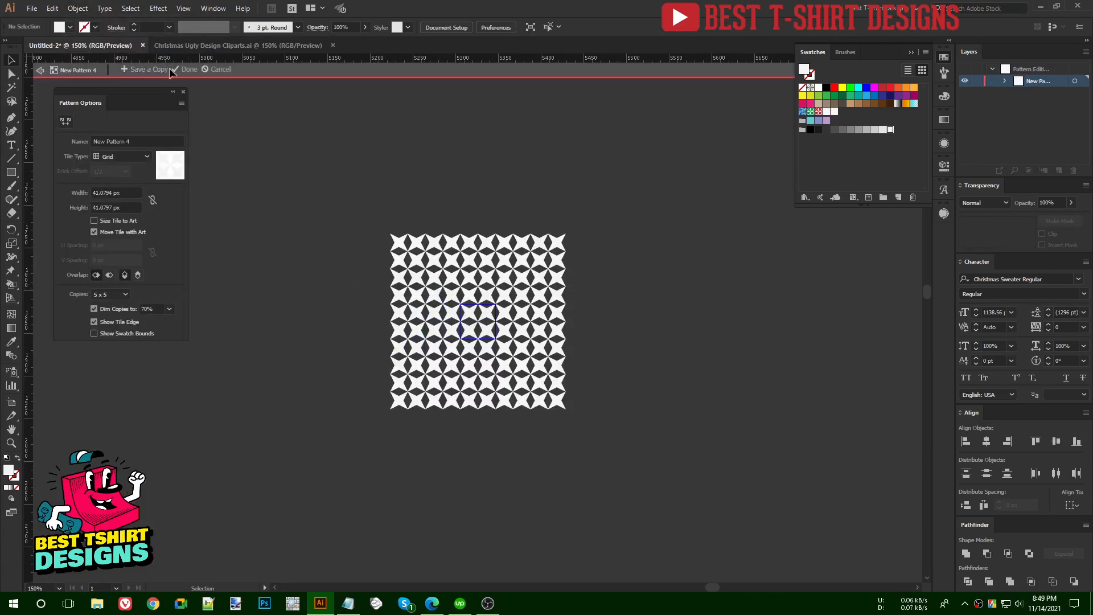
left_click(186, 69)
Recolour the small stitch block with the green of the "TIME" lettering and create a Grid pattern swatch from it
left_click_drag(397, 276, 561, 412)
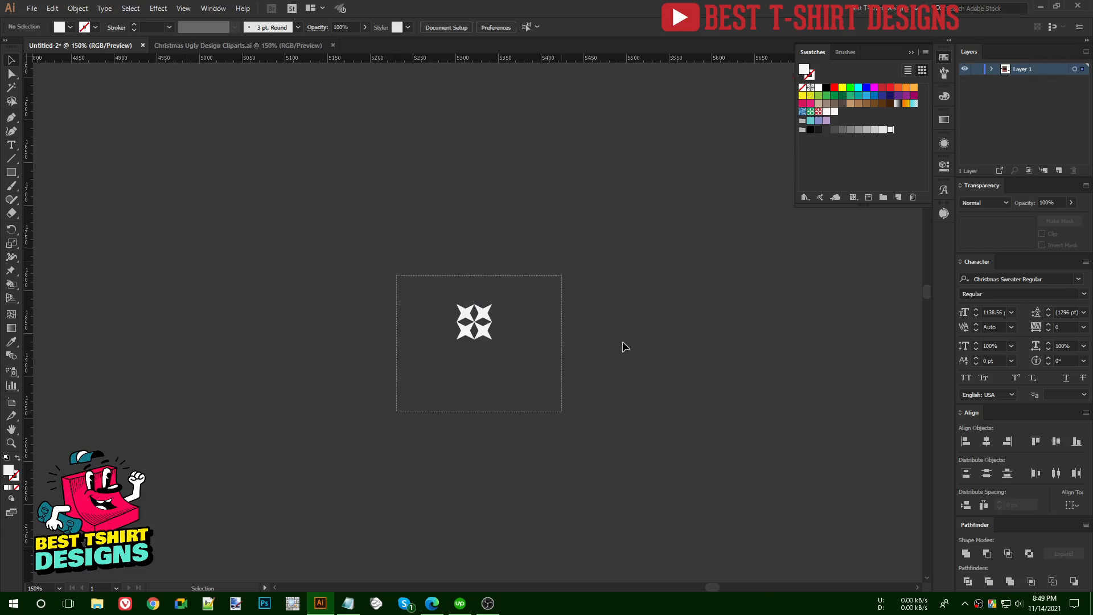
scroll(626, 348, "down", 3)
key("i")
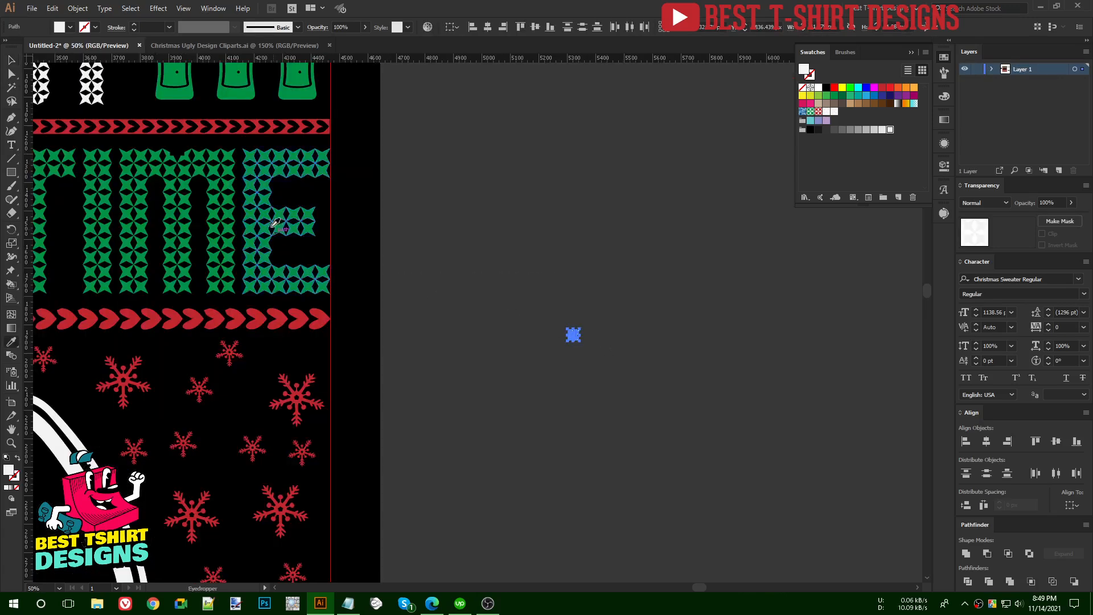
left_click(264, 218)
key("v")
scroll(598, 338, "up", 1)
scroll(599, 342, "up", 2)
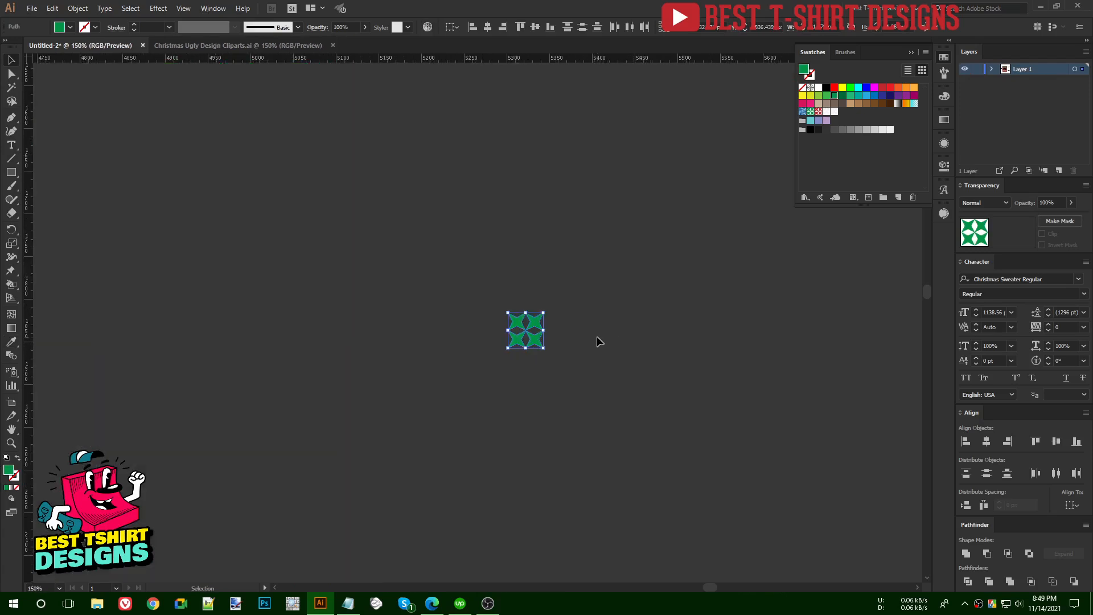
left_click(85, 10)
mouse_move(137, 291)
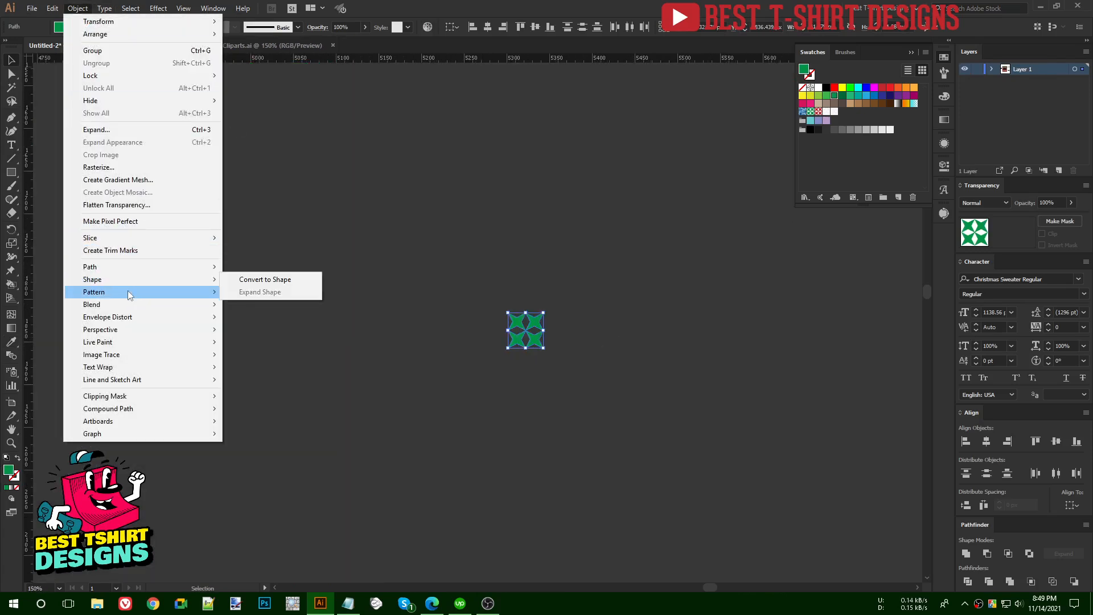
left_click(243, 294)
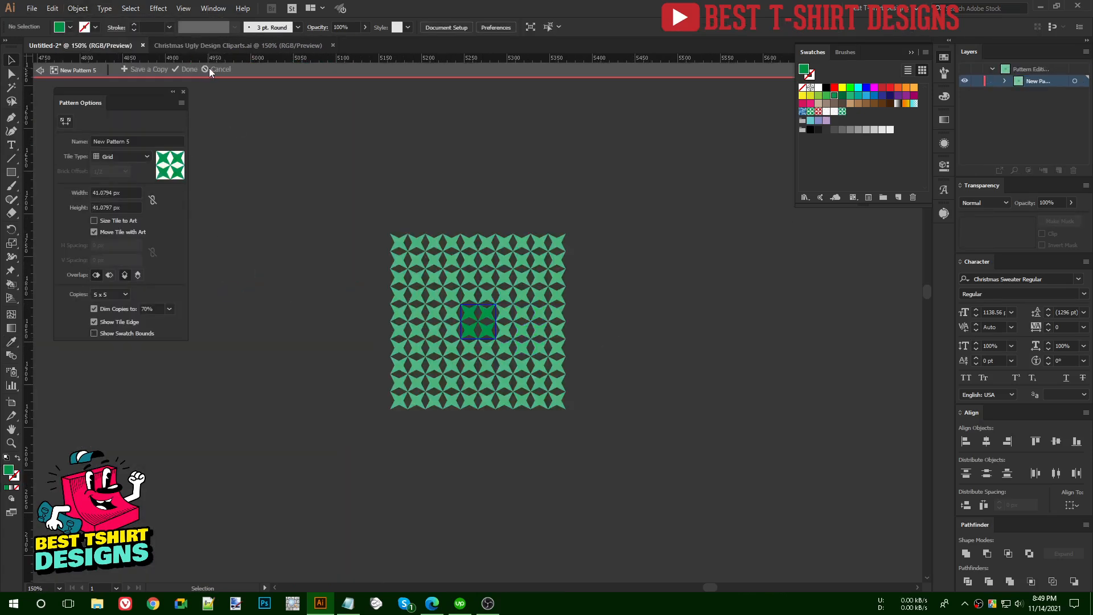
left_click(185, 69)
Recolour the small stitch block with the design's red and create a Grid pattern swatch from it
scroll(574, 320, "down", 2)
left_click_drag(515, 293, 624, 393)
key("i")
left_click(210, 293)
key("v")
scroll(541, 294, "up", 2)
left_click(67, 12)
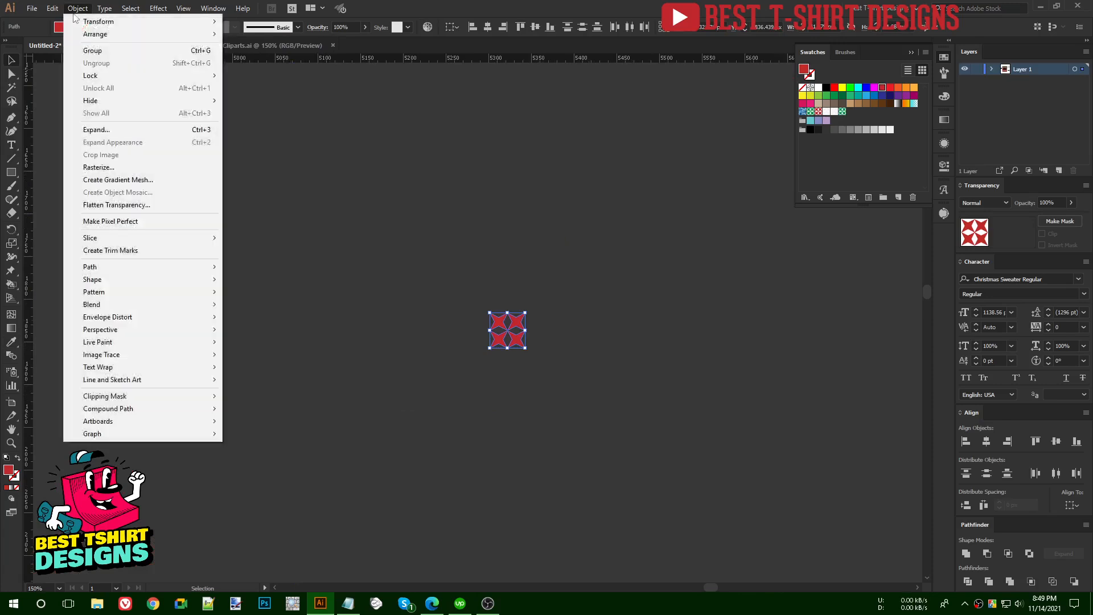
mouse_move(181, 294)
left_click(263, 294)
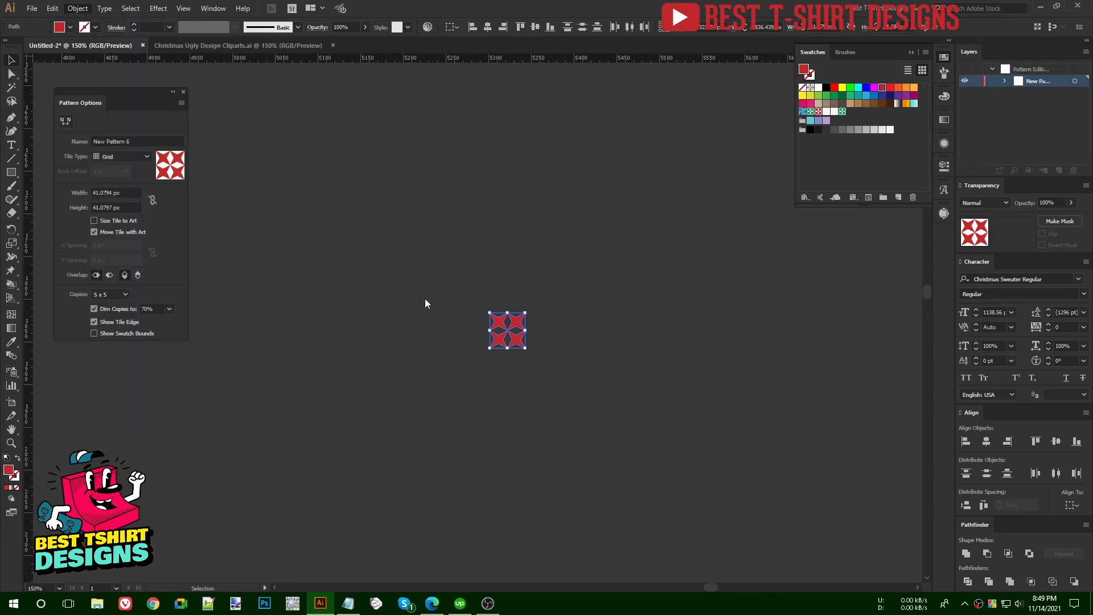
left_click(186, 70)
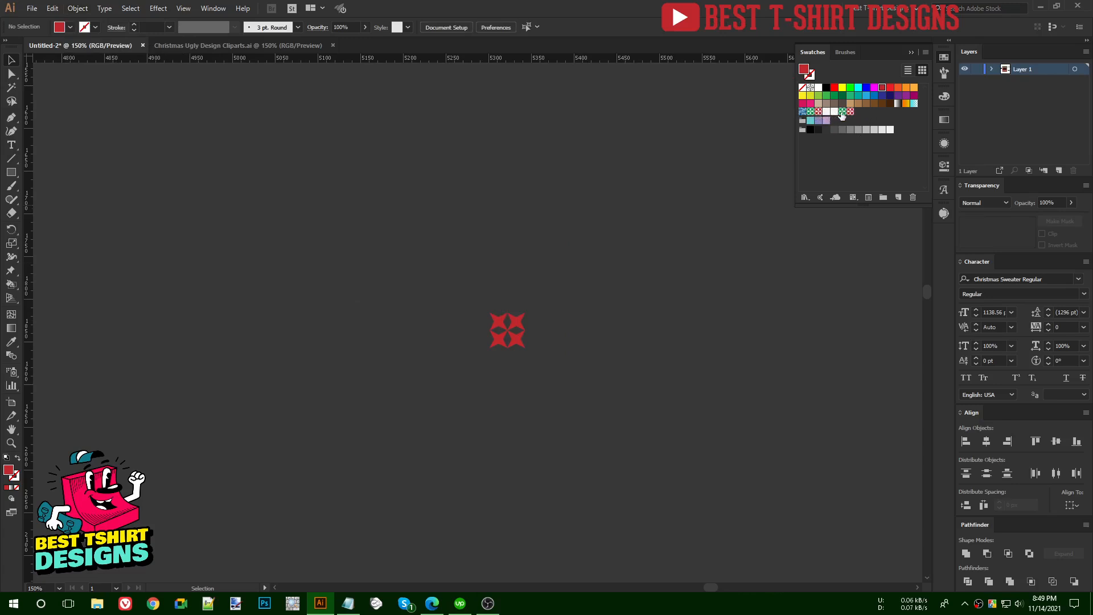
Select the small red stitch block and undo the small pattern swatches and recolouring back to the white block
scroll(592, 276, "down", 5)
left_click_drag(578, 247, 662, 349)
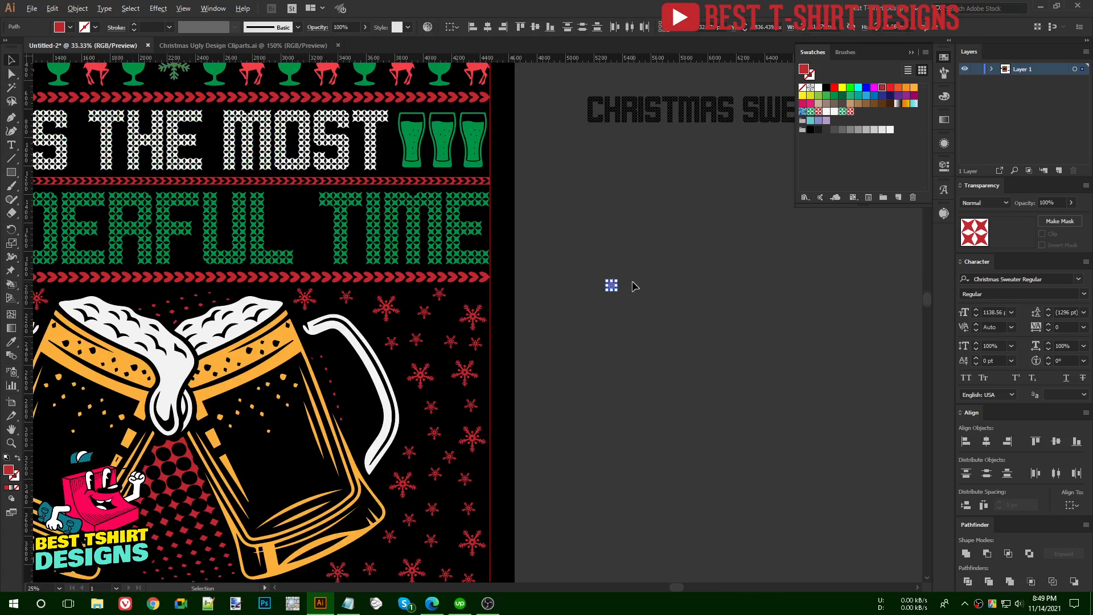
scroll(635, 285, "up", 5)
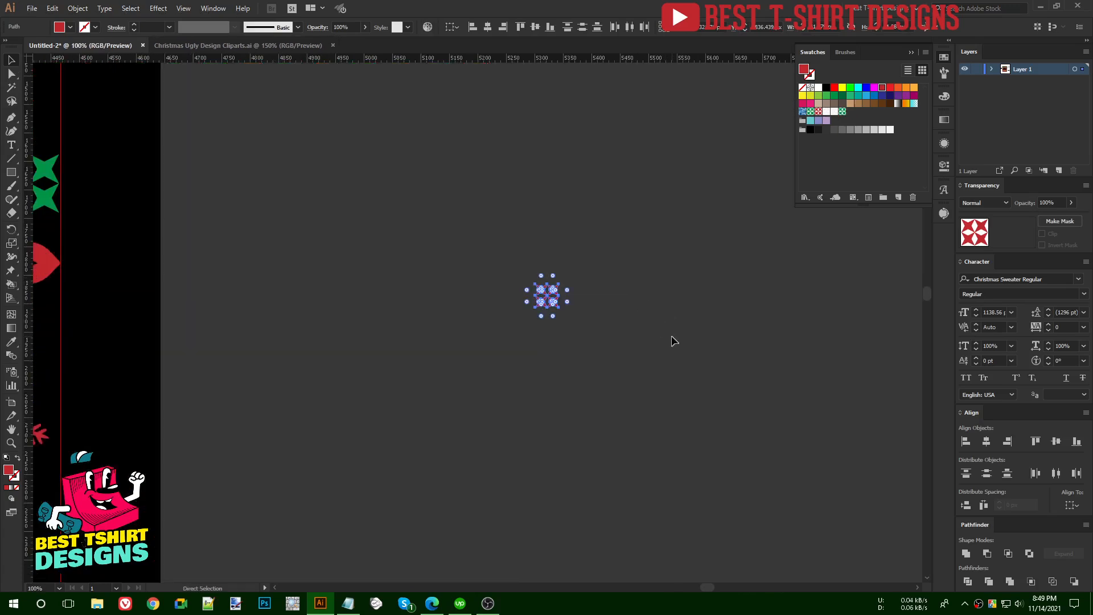
key("ctrl+z")
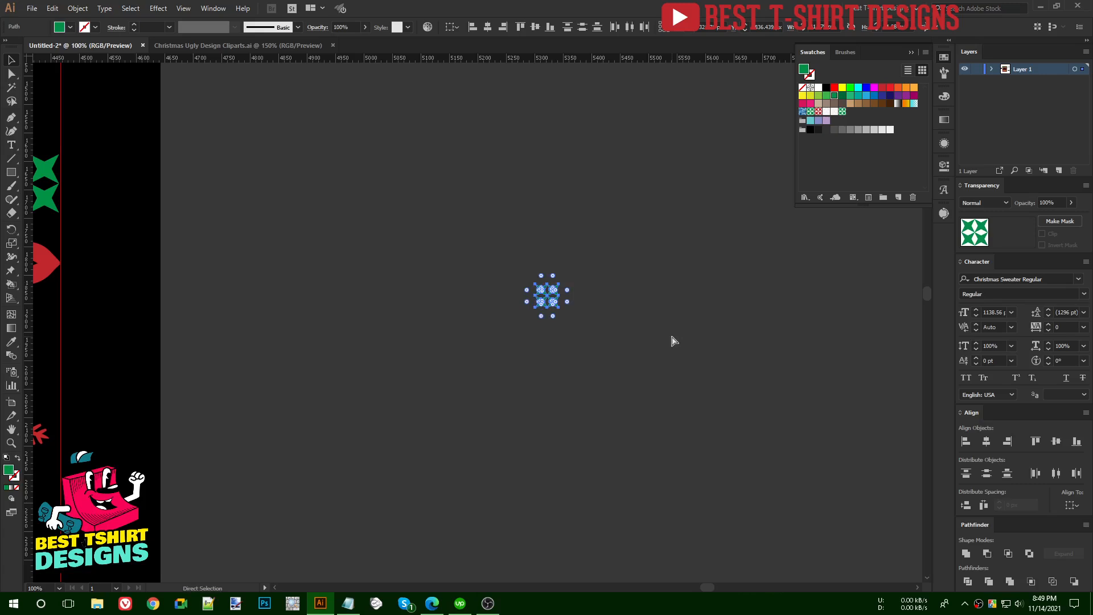
key("ctrl+z")
scroll(674, 340, "left", 1)
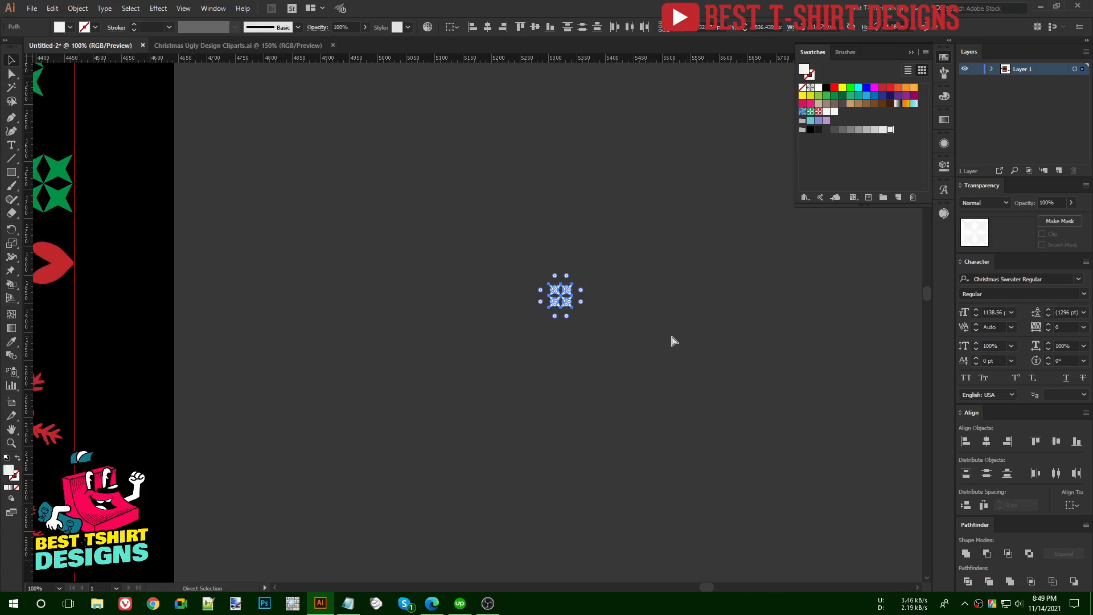
key("ctrl+z")
key("ctrl+z")
key("ctrl+z")
key("ctrl+z")
key("ctrl+z")
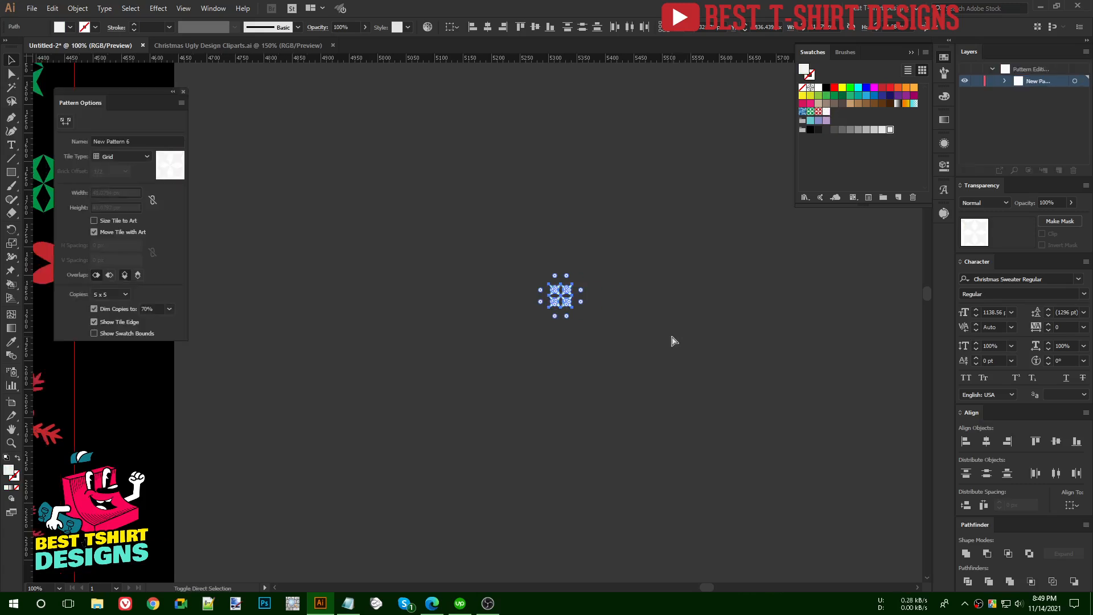
Redo the undone recolouring and small pattern swatches, and close the red pattern's editing mode with its swatch kept
key("ctrl+z")
key("ctrl+z")
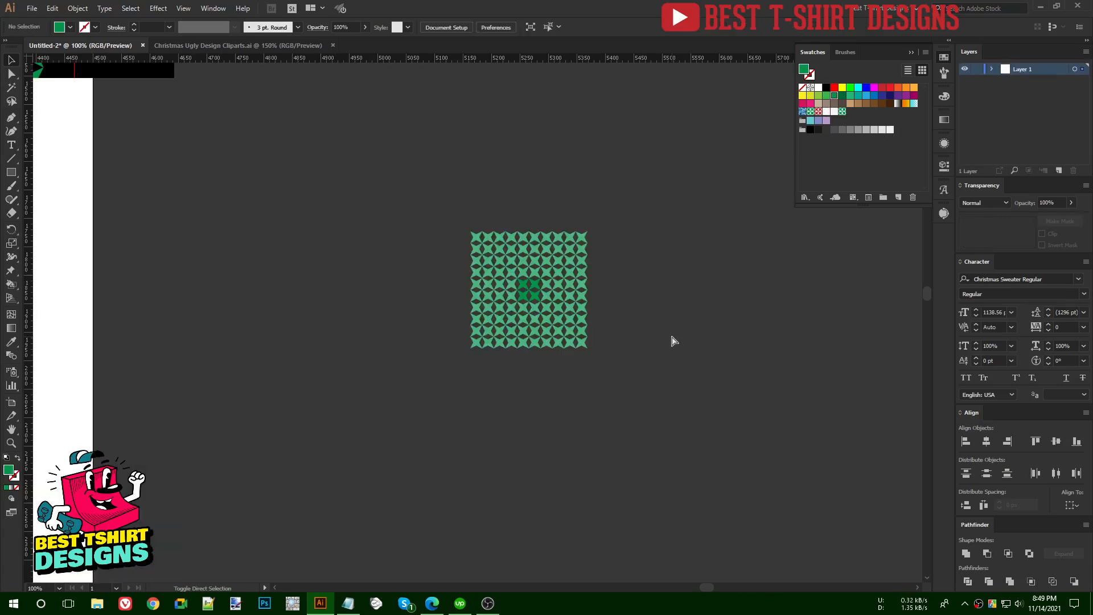
left_click(668, 319)
scroll(667, 320, "down", 3)
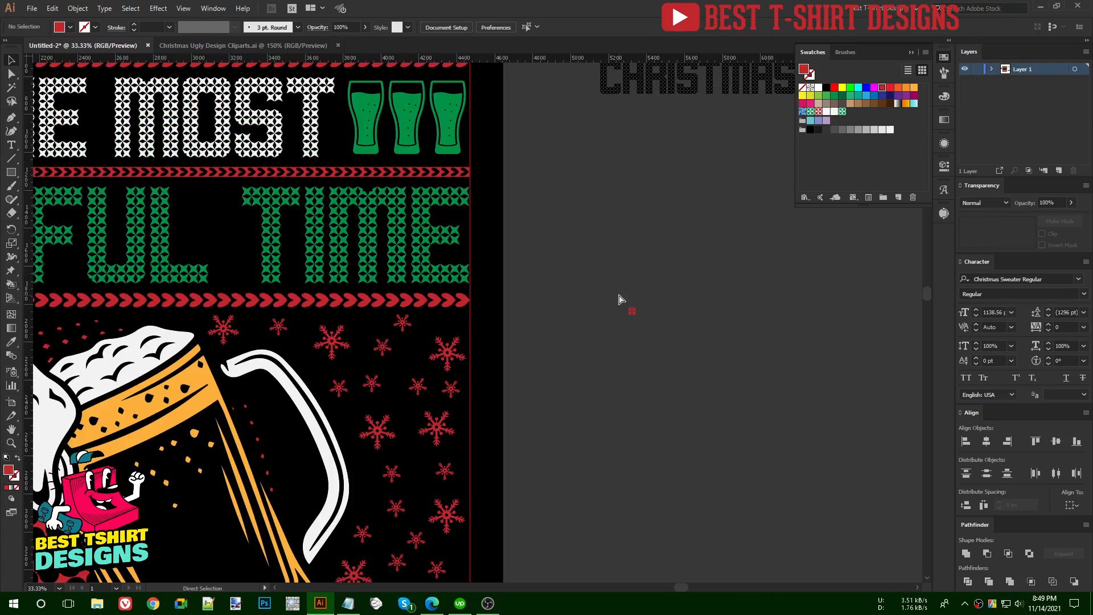
key("ctrl+shift+z")
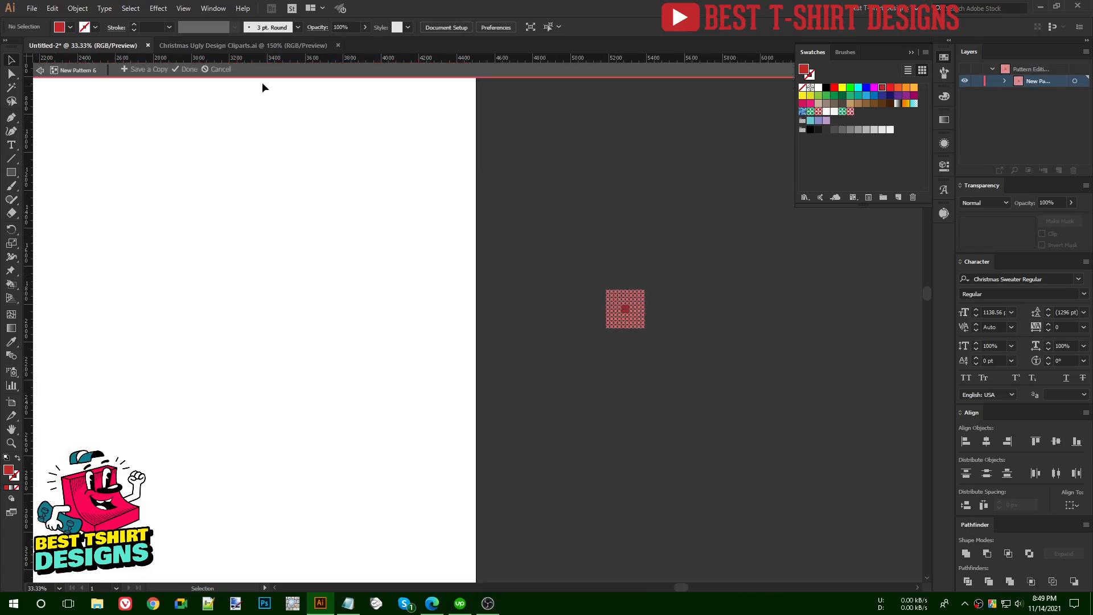
left_click(183, 72)
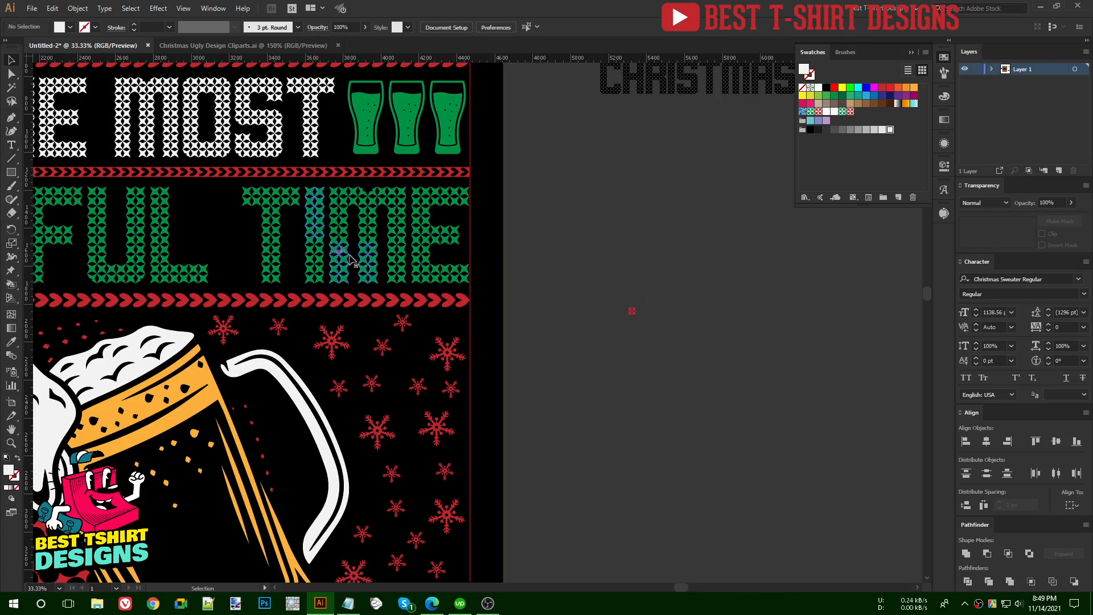
Copy the two-by-two green stitch block atop the L of "WONDERFUL" in isolation and paste it as a separate object after exiting
scroll(462, 251, "down", 4)
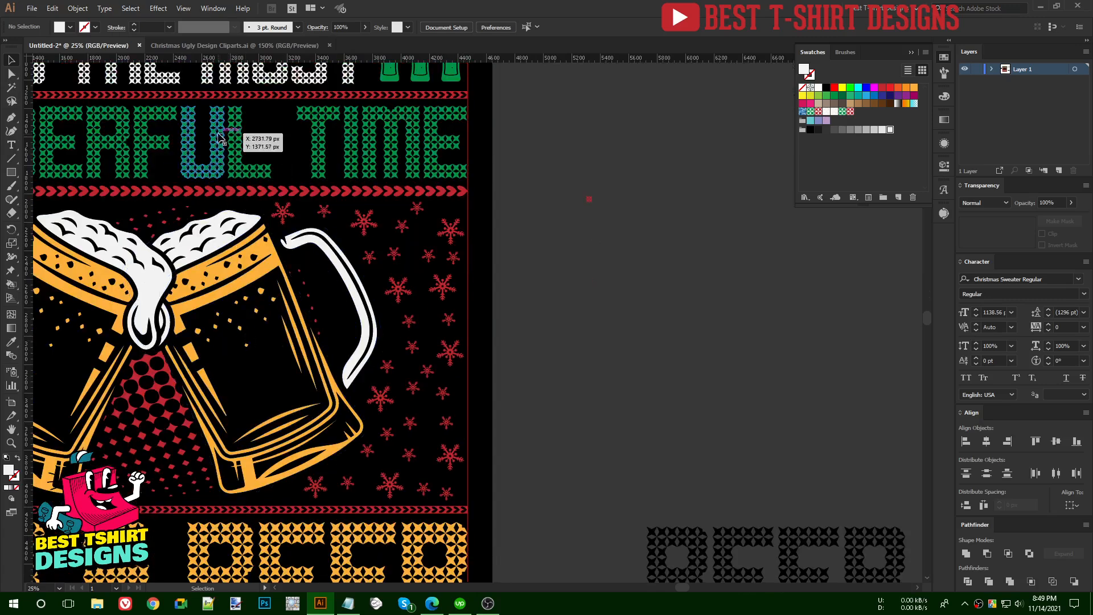
scroll(214, 128, "up", 4)
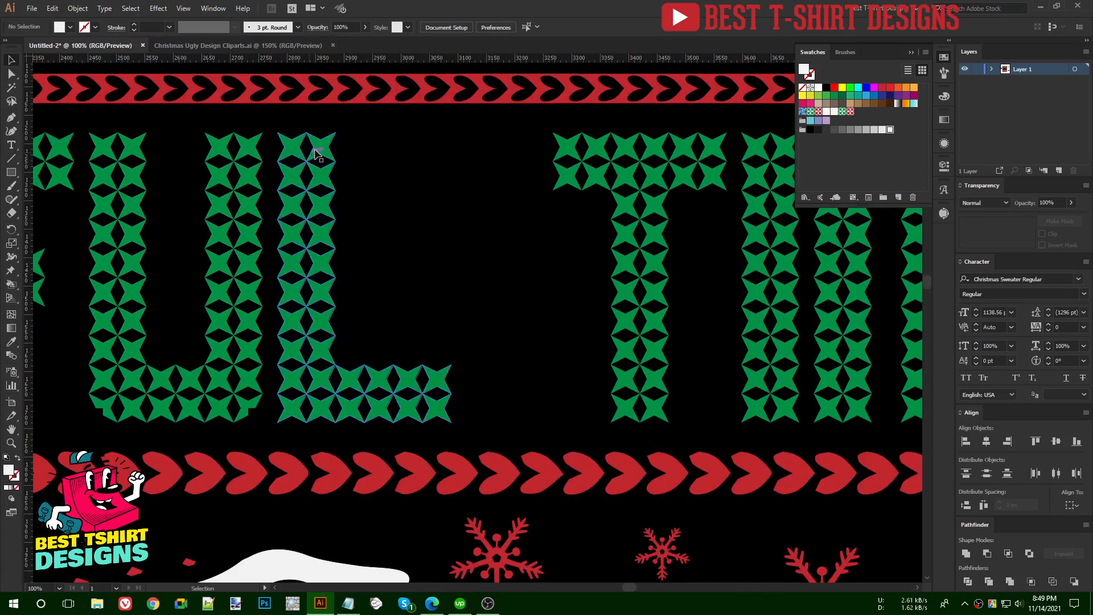
double_click(290, 151)
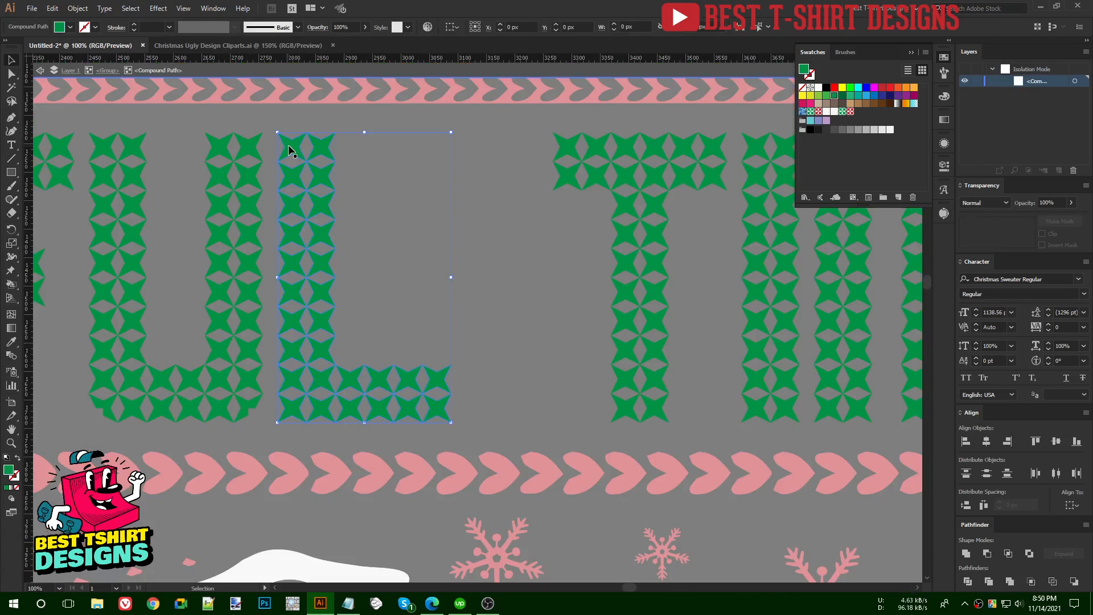
double_click(288, 150)
left_click(289, 150)
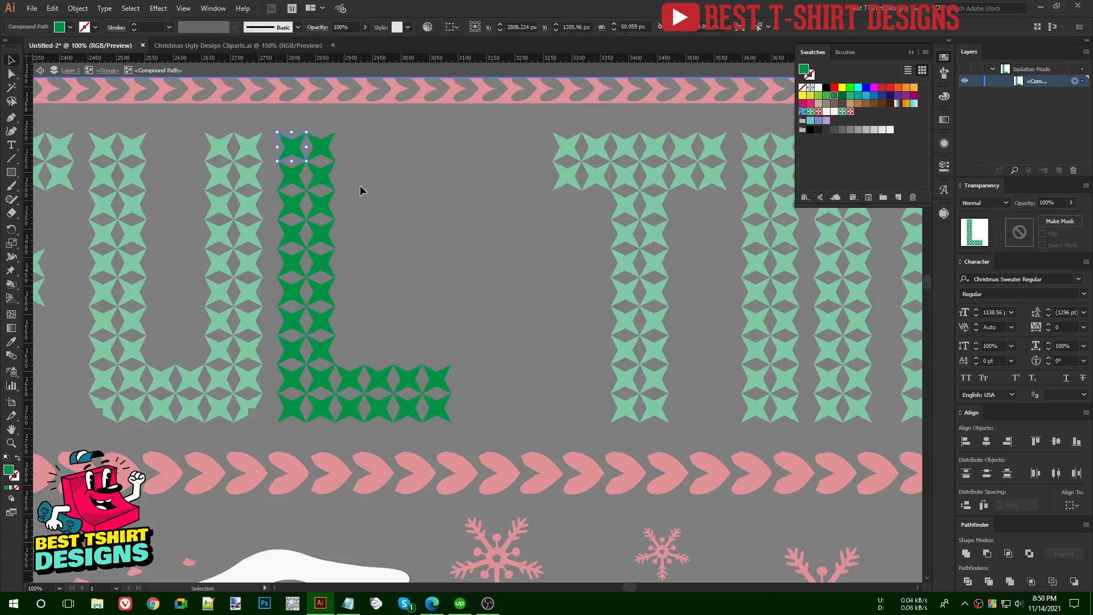
double_click(467, 242)
key("ctrl+v")
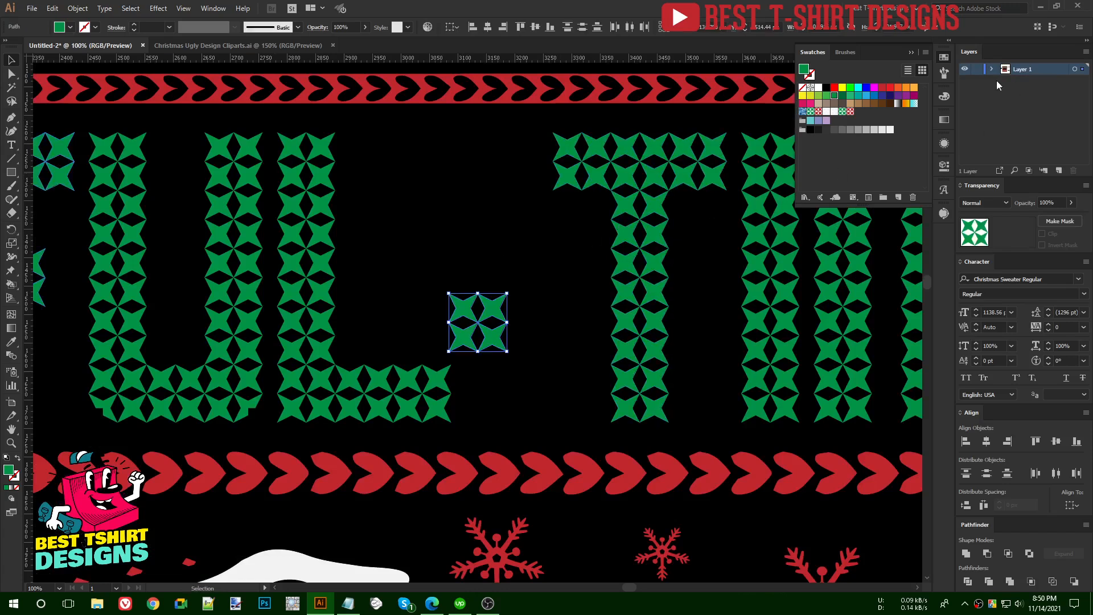
Recolour the pasted stitch block light orange and create a Grid pattern swatch from it, keeping the default options
left_click(915, 88)
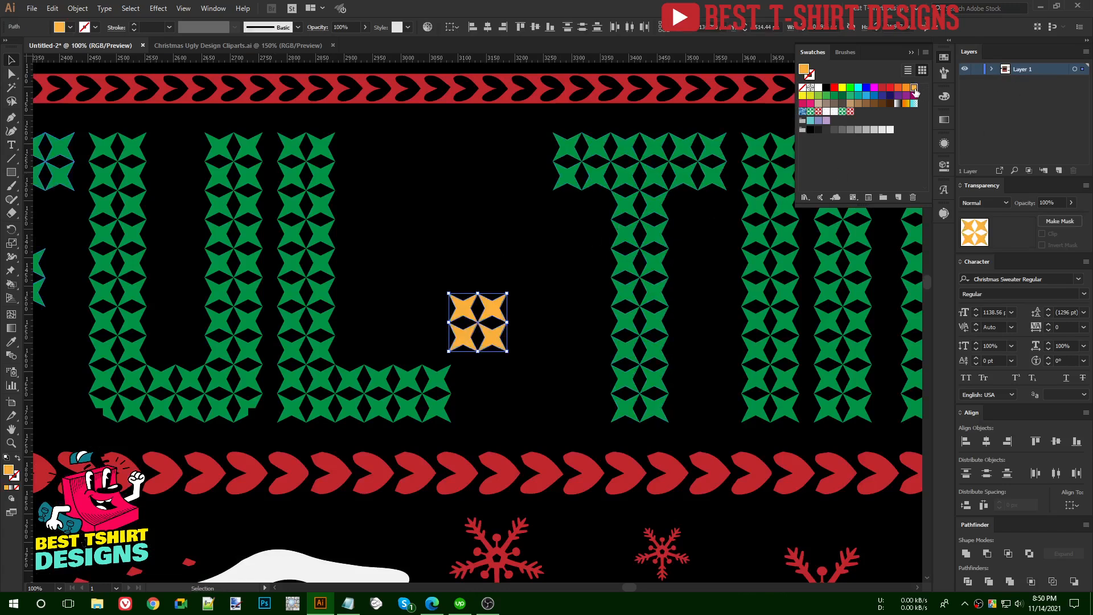
left_click(78, 8)
mouse_move(130, 303)
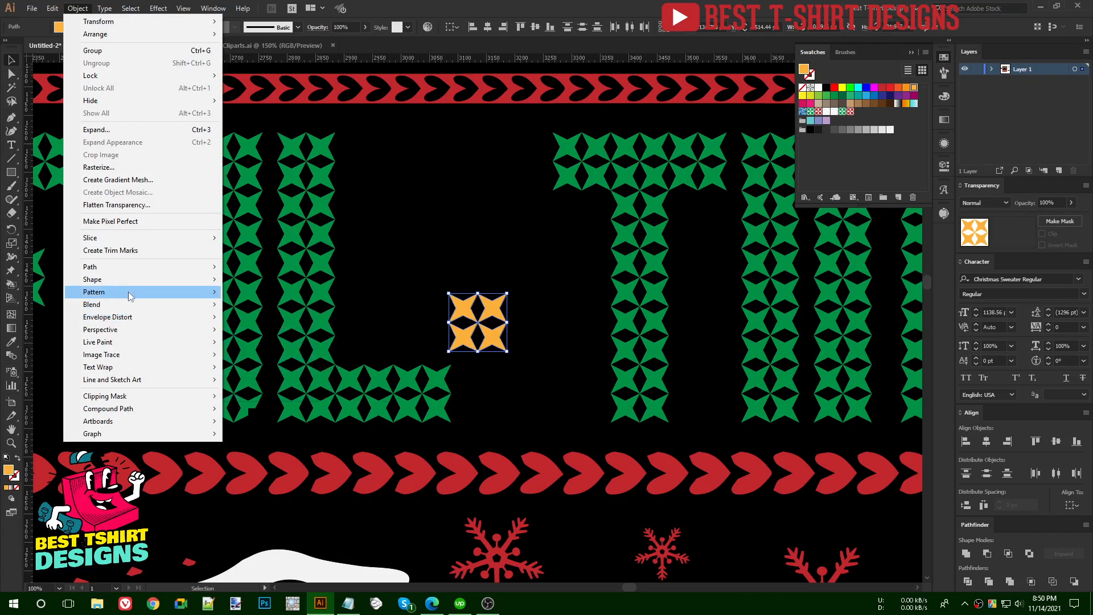
left_click(246, 291)
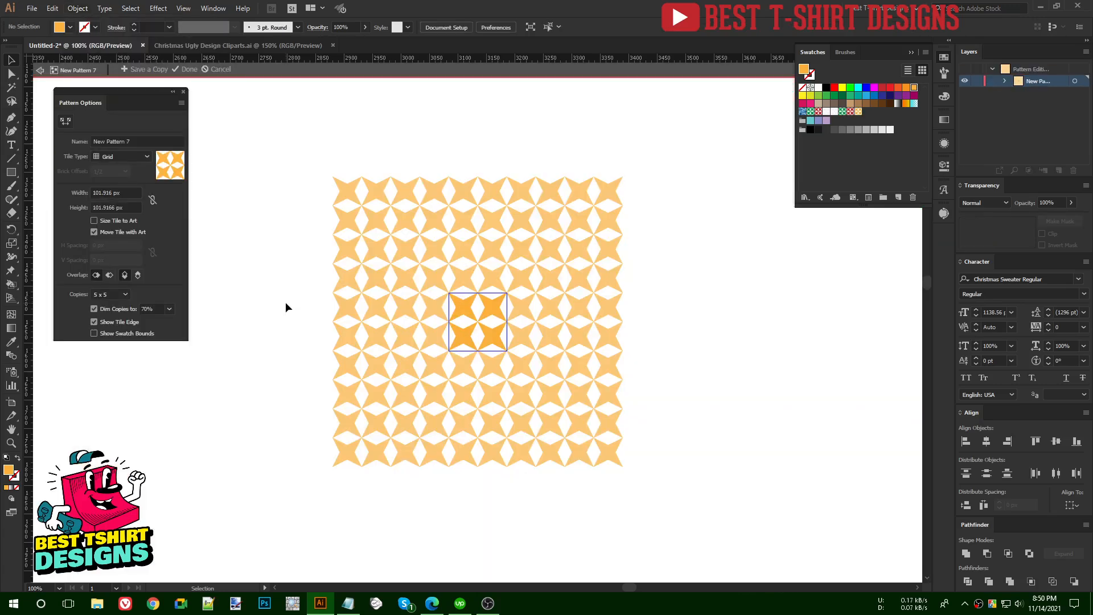
left_click(188, 70)
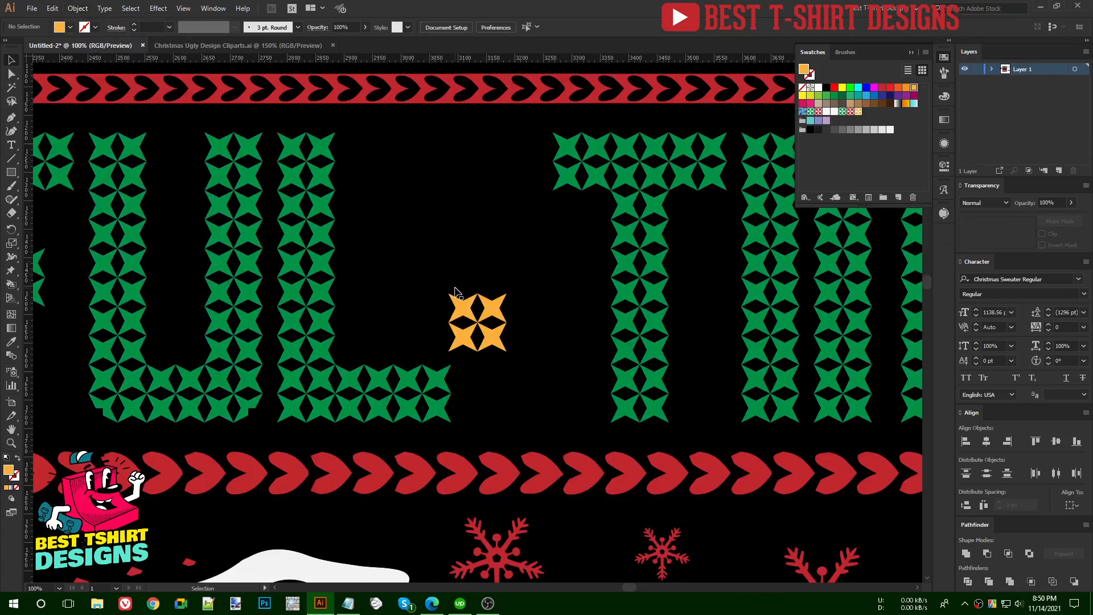
Delete the orange stitch block between "WONDERFUL" and "TIME"
left_click(492, 309)
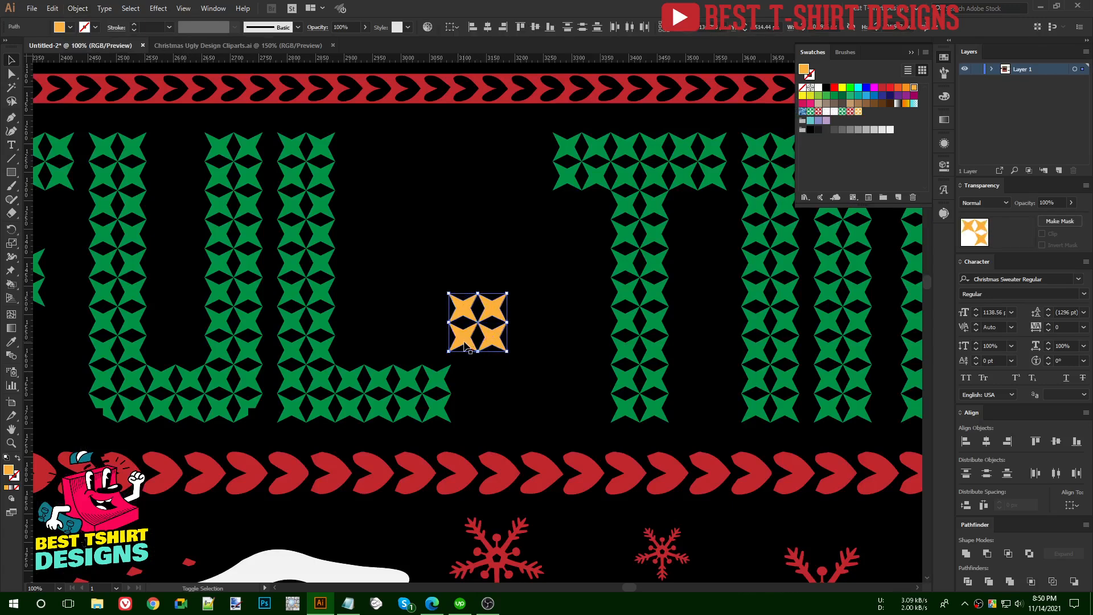
key("Delete")
scroll(459, 300, "down", 6)
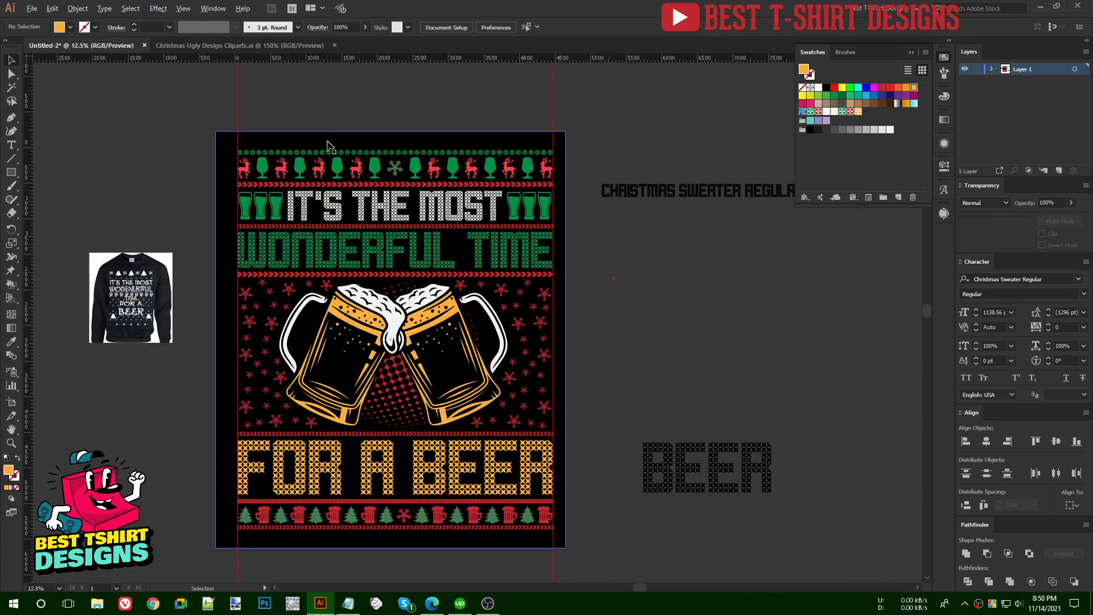
Fill all the red reindeer in the top row with the small red stitch pattern swatch
scroll(328, 305, "up", 1)
left_click(212, 182)
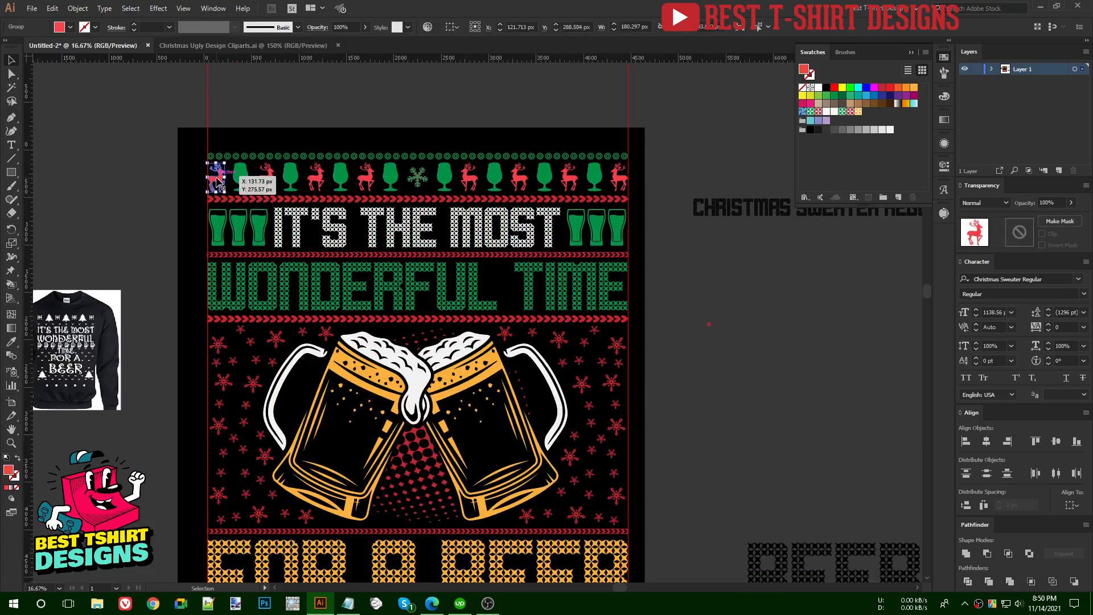
scroll(228, 154, "up", 2)
left_click(305, 202, "shift")
left_click(404, 202, "shift")
left_click(504, 202, "shift")
left_click(712, 203, "shift")
left_click_drag(785, 221, 491, 226)
left_click(521, 202, "shift")
left_click(621, 202, "shift")
left_click(720, 203, "shift")
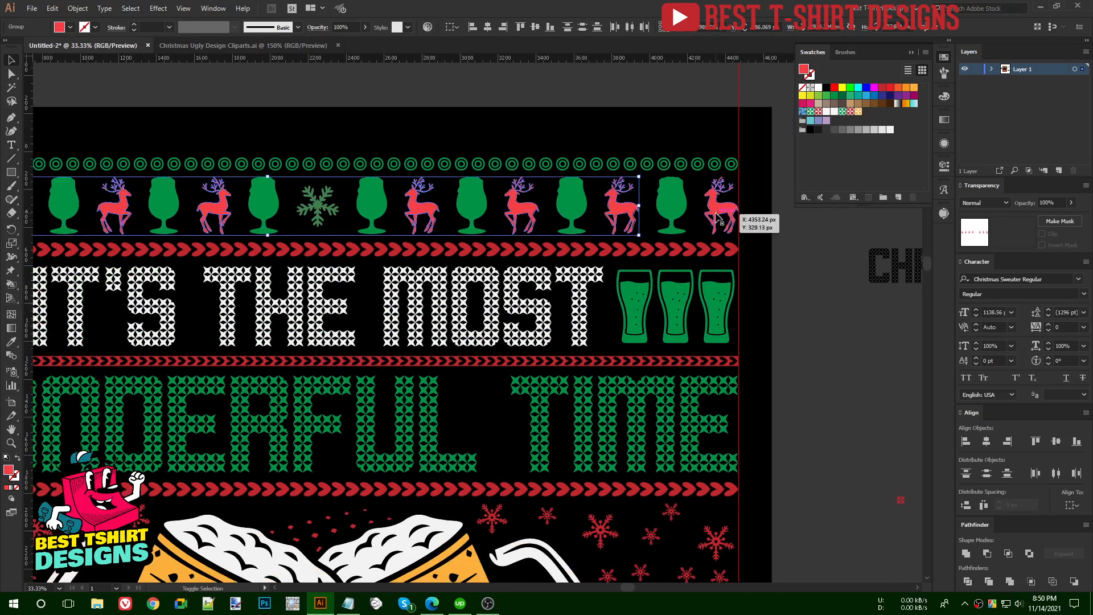
left_click(850, 112)
left_click(789, 263)
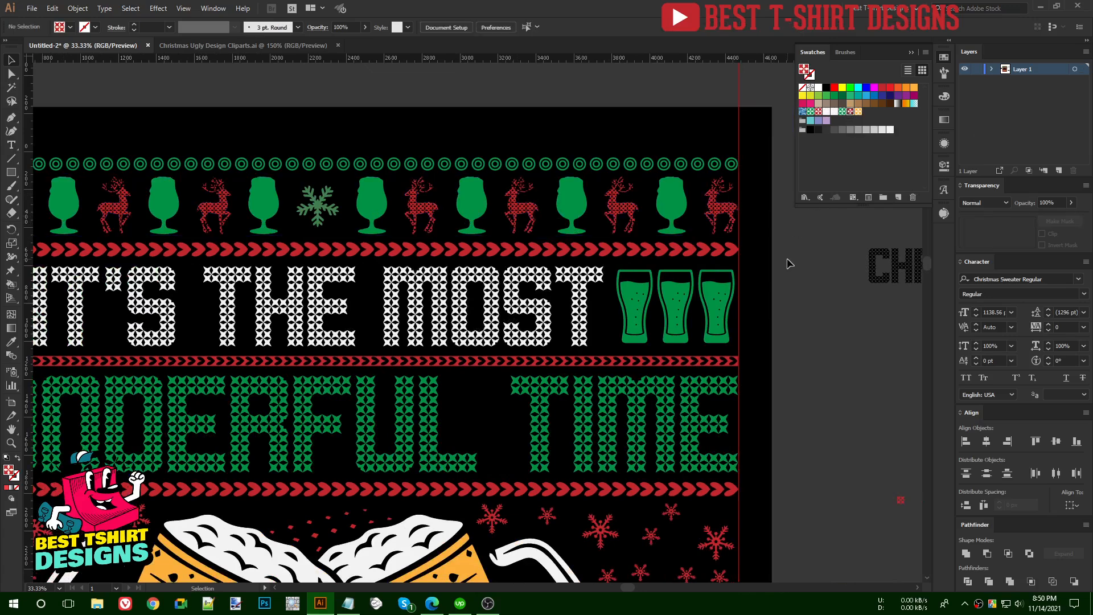
Fill the stemmed glasses in the top row and the pint glasses flanking "IT'S THE MOST" with the small green stitch pattern
left_click(575, 206, "shift")
left_click(476, 202, "shift")
left_click(367, 204, "shift")
left_click(269, 205, "shift")
left_click(160, 205, "shift")
left_click(66, 206, "shift")
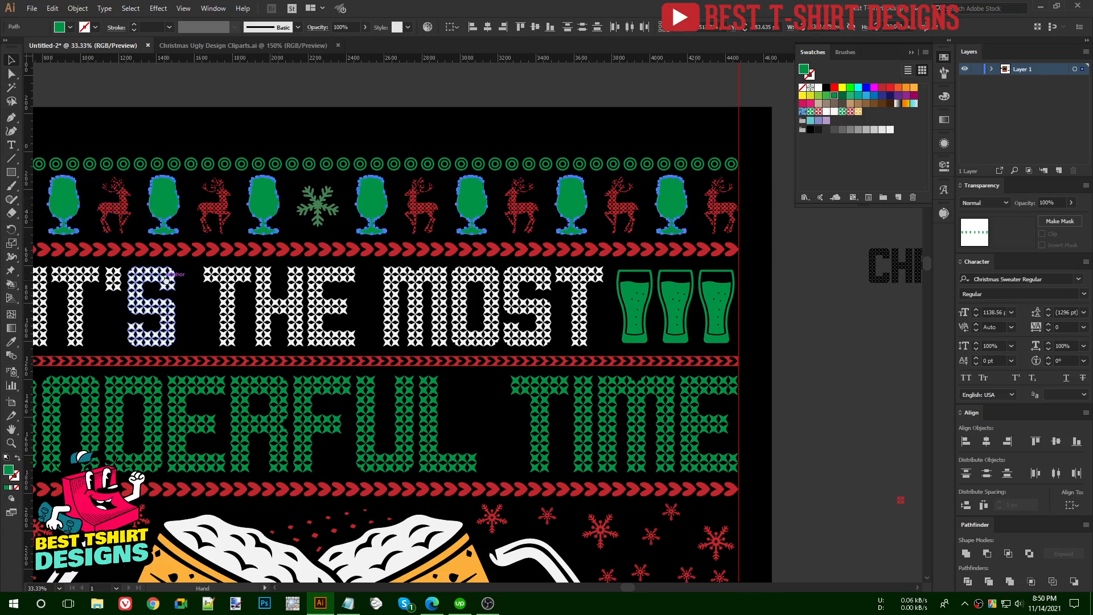
scroll(114, 206, "left", 5)
left_click(190, 212, "shift")
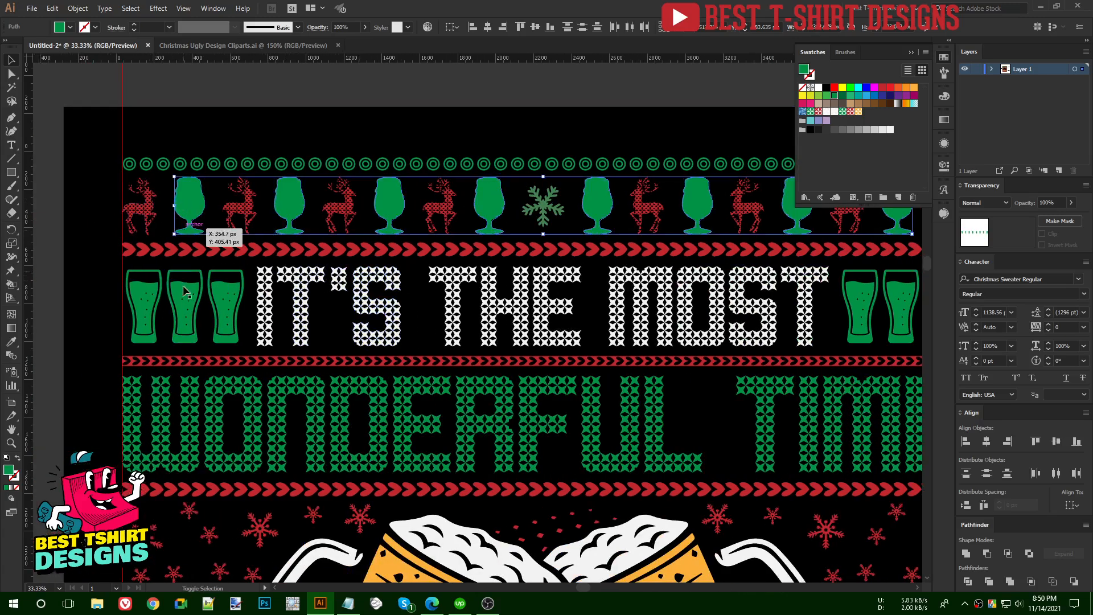
left_click(197, 293, "shift")
left_click_drag(579, 330, 318, 295)
left_click(635, 263, "shift")
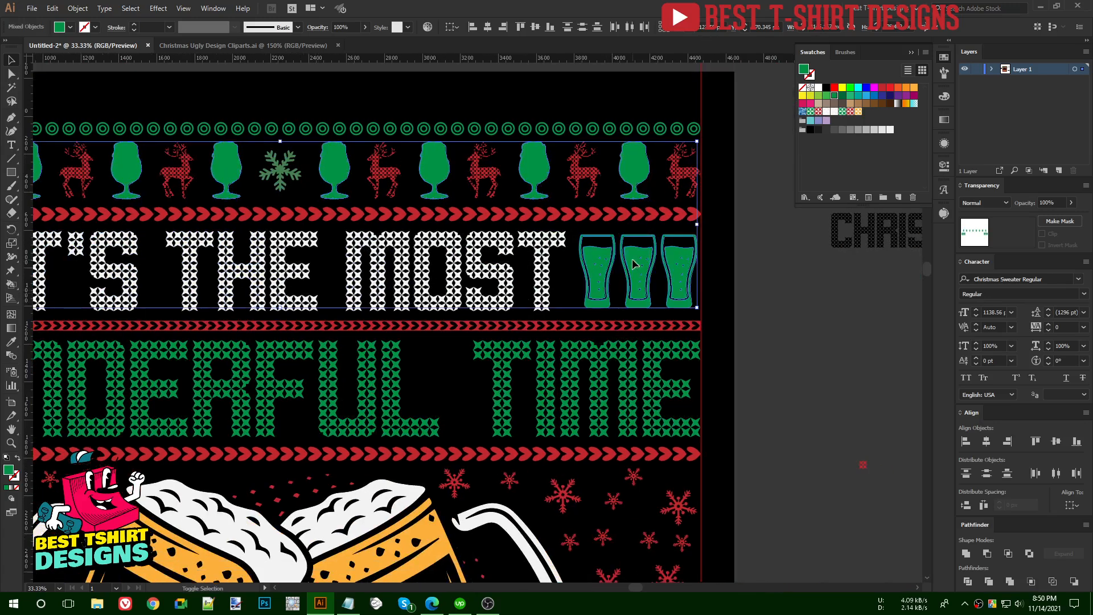
left_click(843, 112)
key("ctrl+shift+a")
scroll(631, 281, "down", 1)
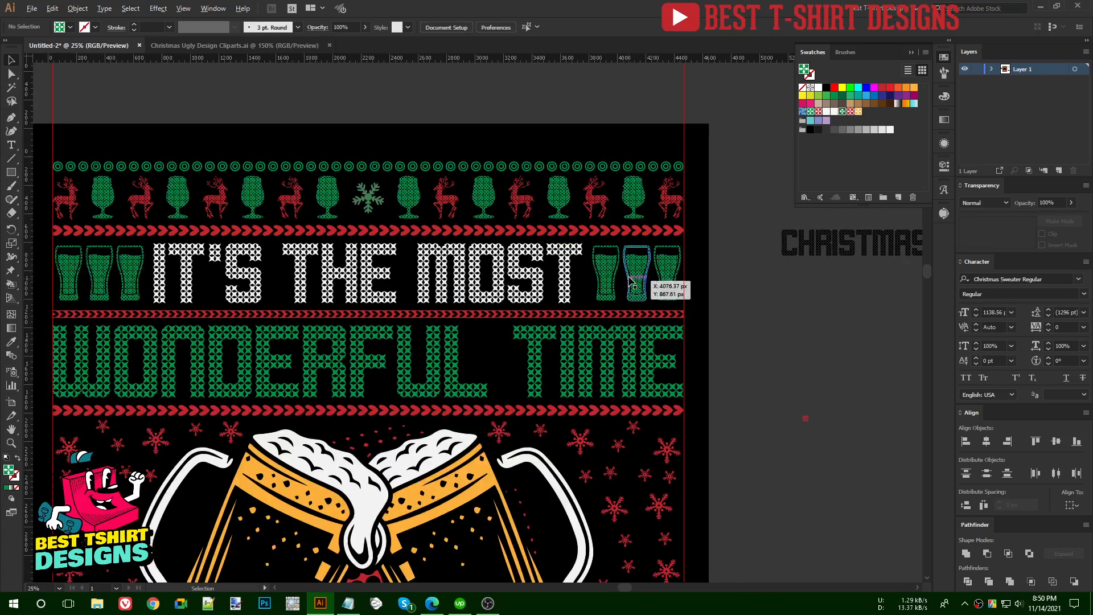
scroll(737, 276, "down", 1)
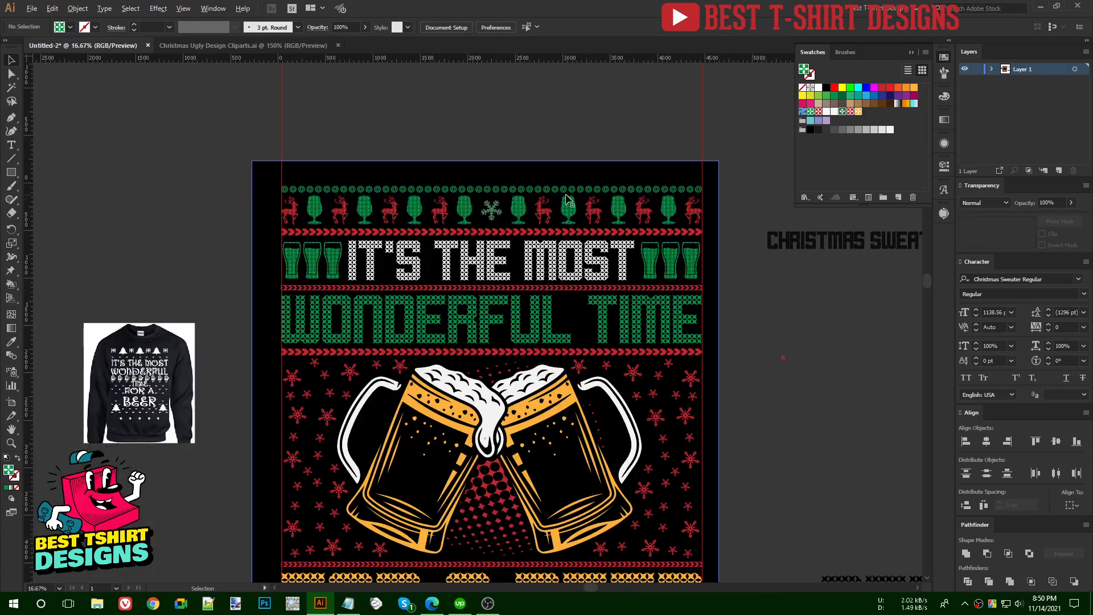
Fill the three red arrow bands above and below "IT'S THE MOST" and "WONDERFUL TIME" with the small red stitch pattern
scroll(567, 199, "up", 1)
scroll(312, 252, "up", 1)
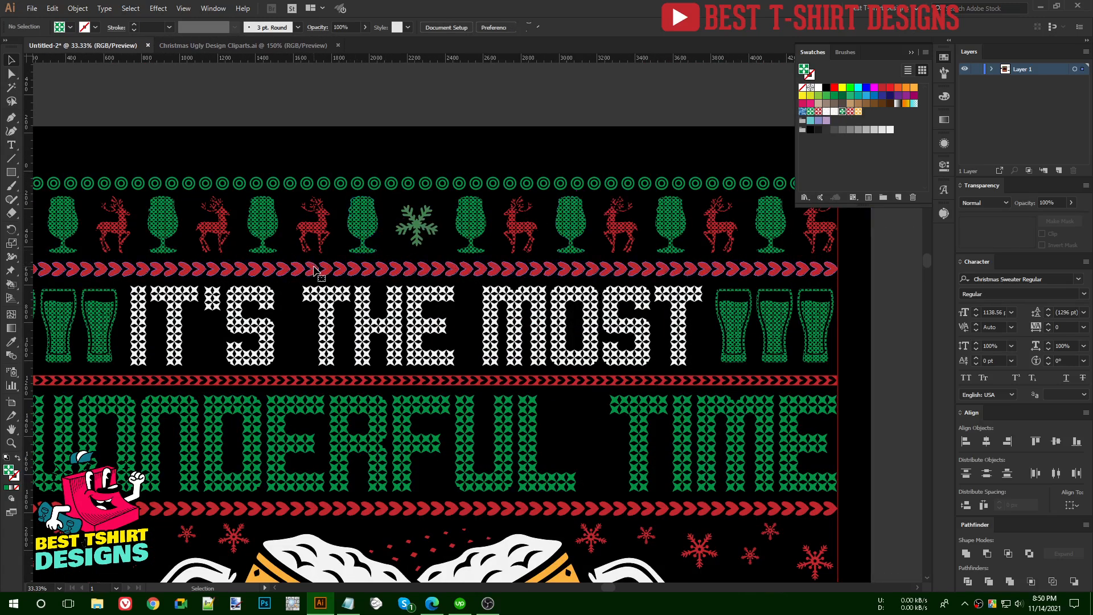
left_click(314, 269)
left_click(377, 380, "shift")
left_click(372, 513, "shift")
left_click(850, 112)
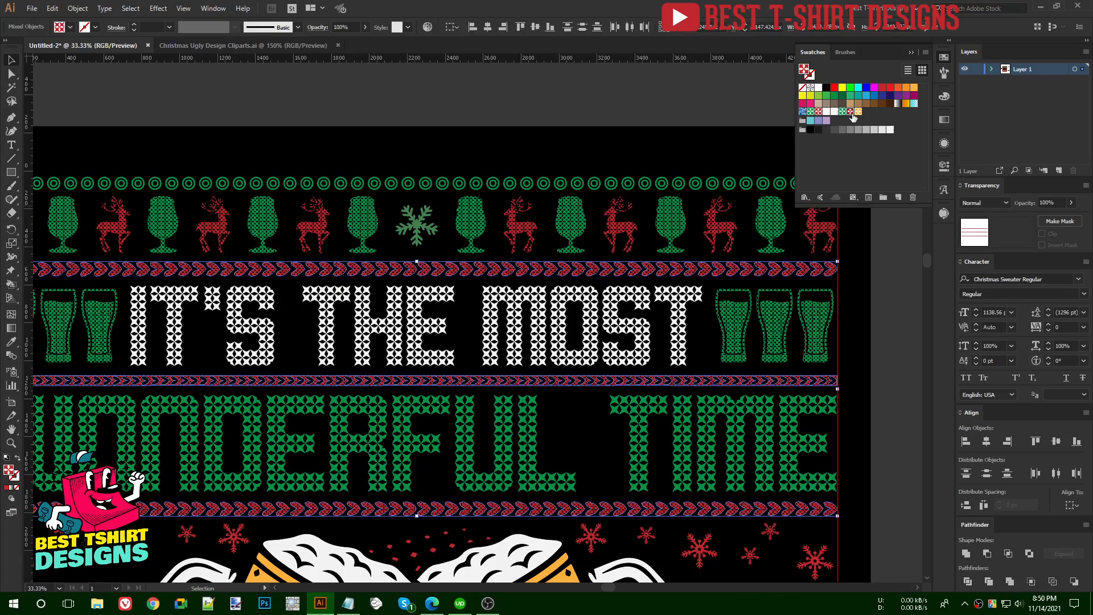
left_click(560, 89)
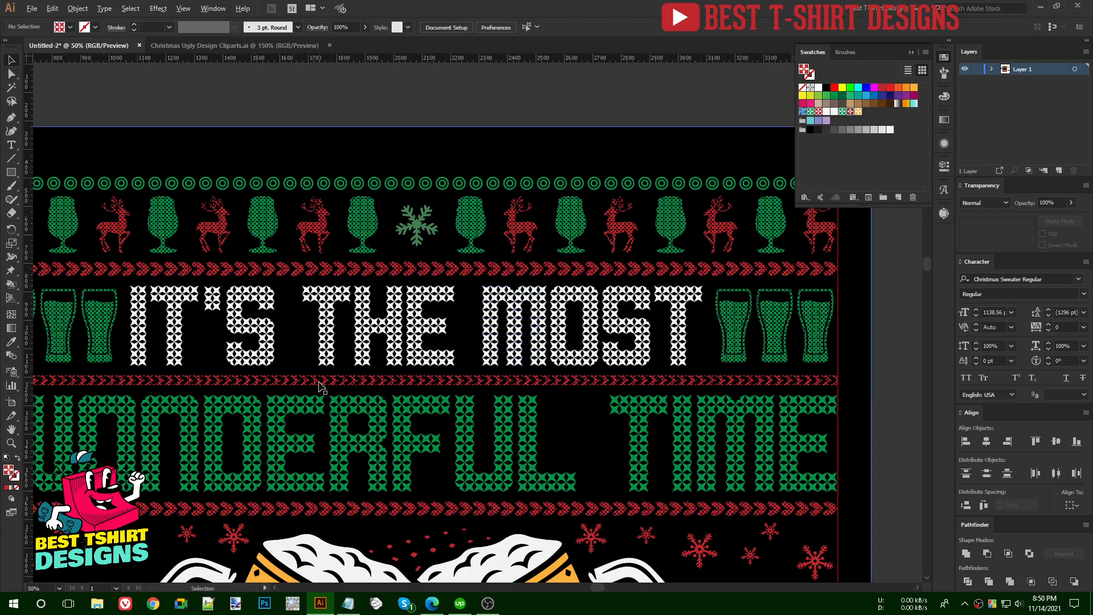
scroll(324, 384, "up", 4)
scroll(367, 382, "down", 5)
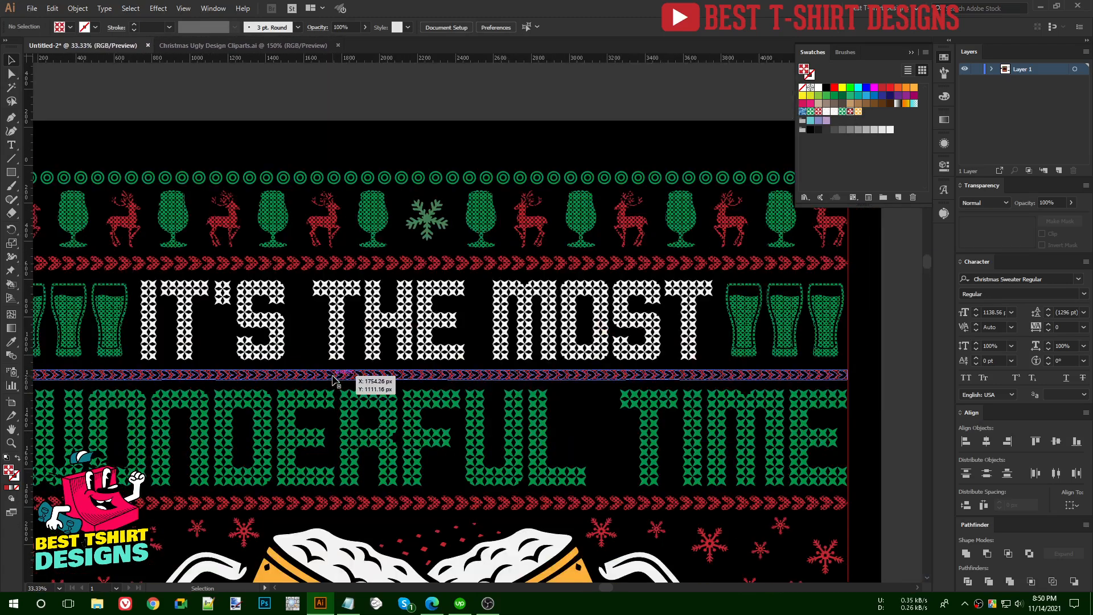
scroll(367, 244, "down", 1)
scroll(399, 227, "down", 2)
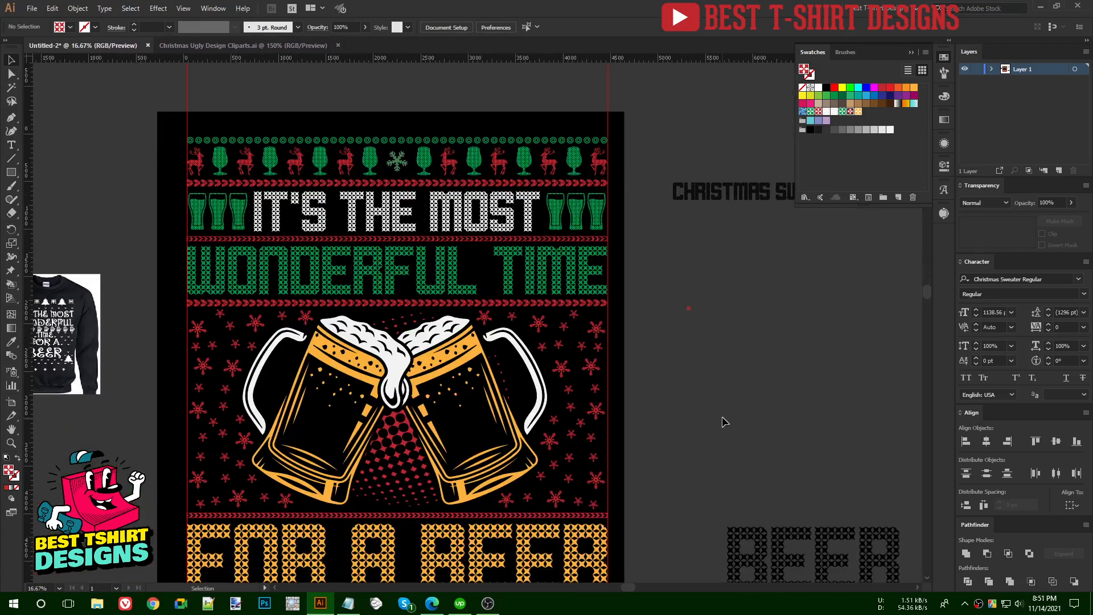
scroll(466, 212, "up", 2)
scroll(466, 212, "up", 1)
left_click(469, 181)
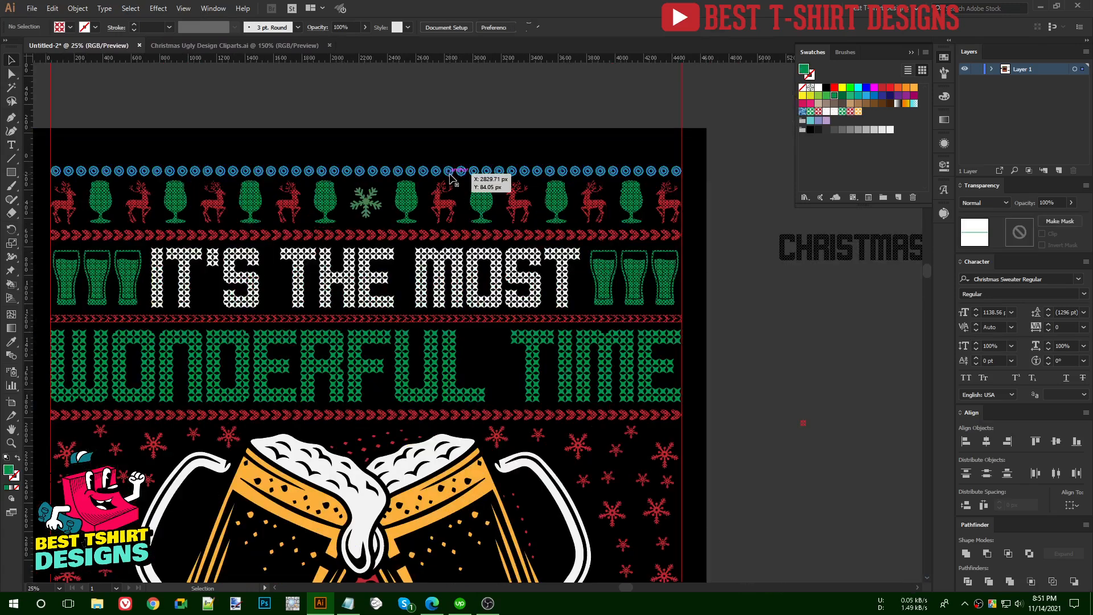
scroll(482, 279, "down", 10)
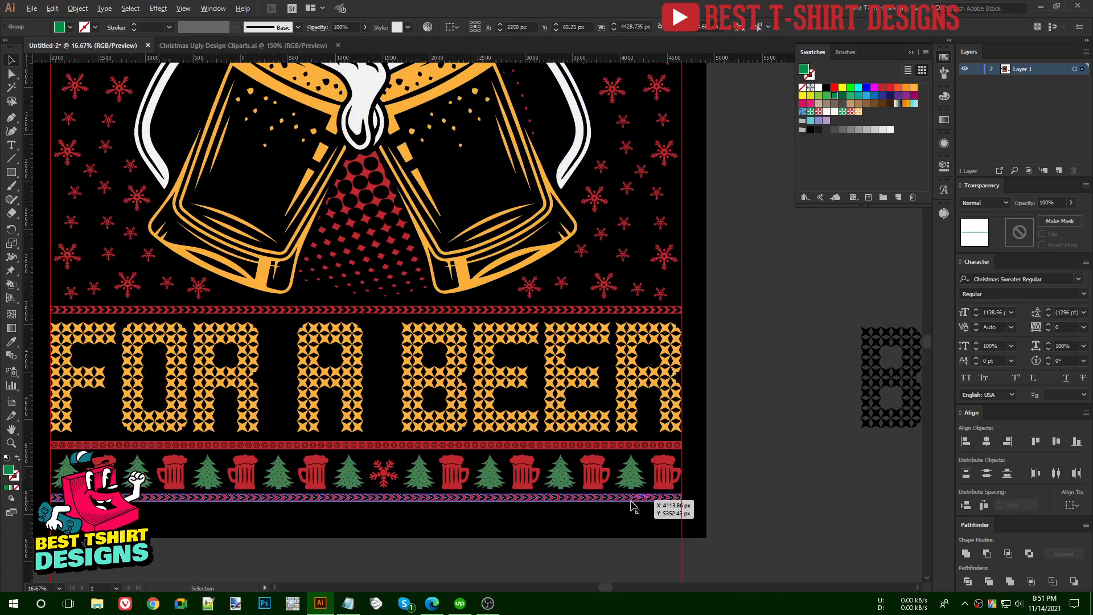
scroll(640, 500, "down", 1)
scroll(709, 402, "up", 3)
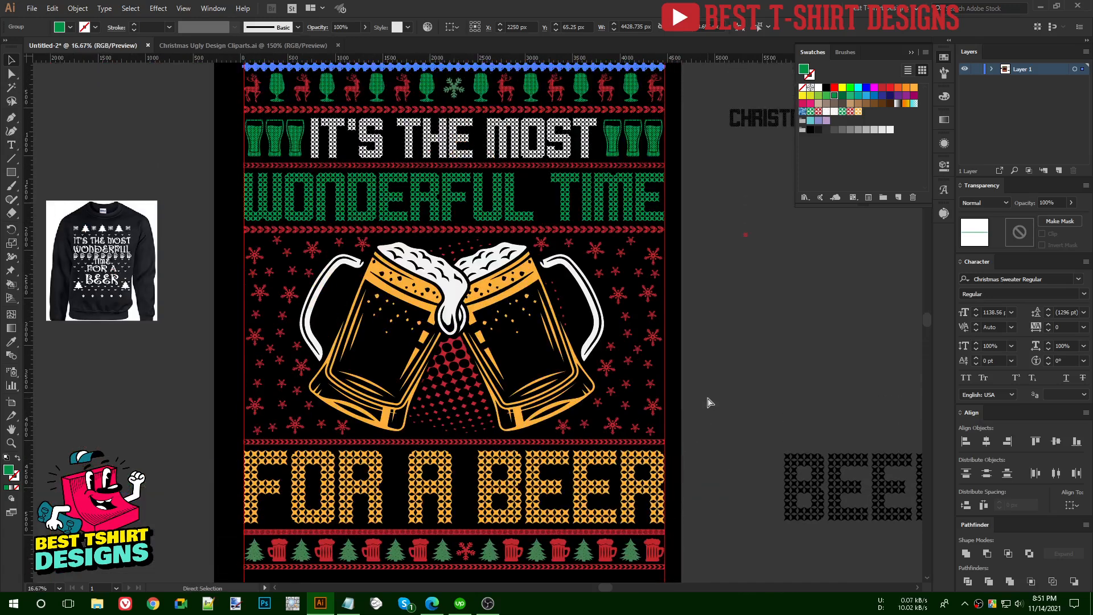
key("v")
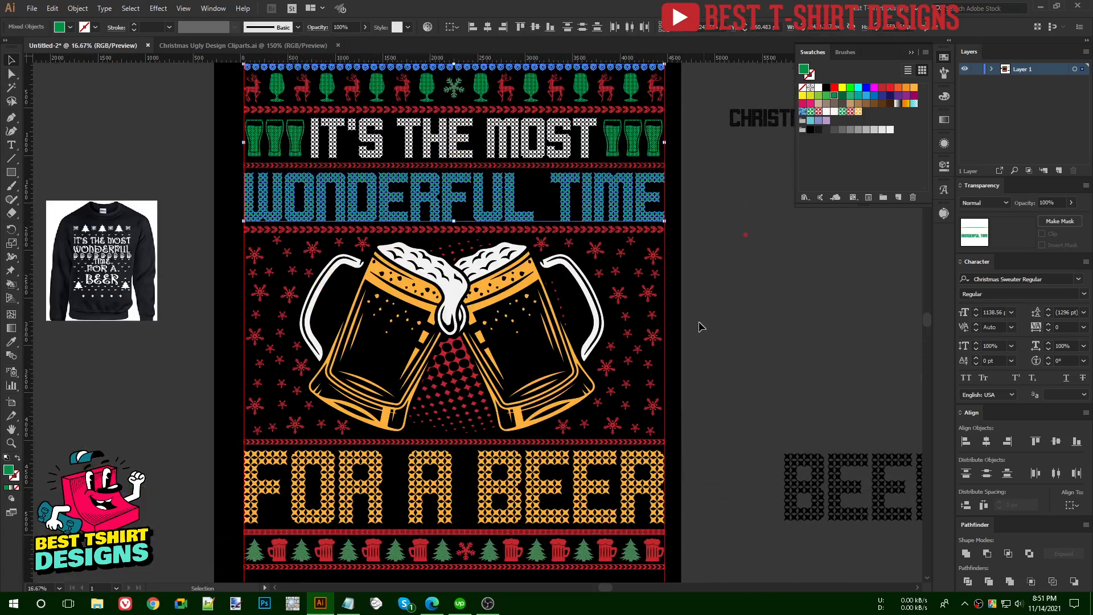
left_click(718, 245)
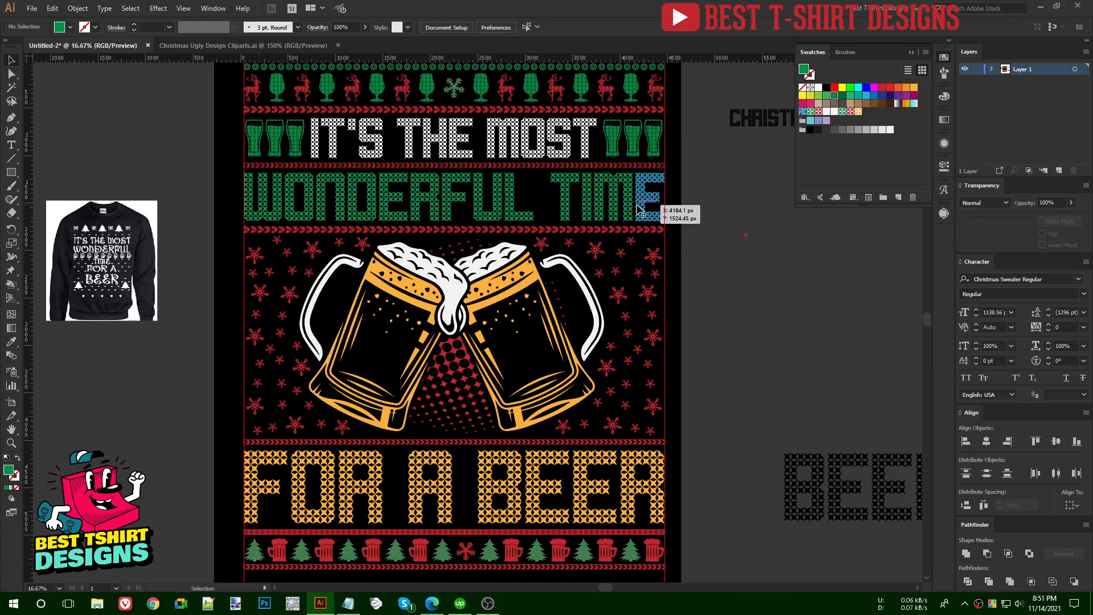
Recolour the green Christmas trees, the top row's snowflake and the circle border with the small green stitch pattern
left_click(631, 549)
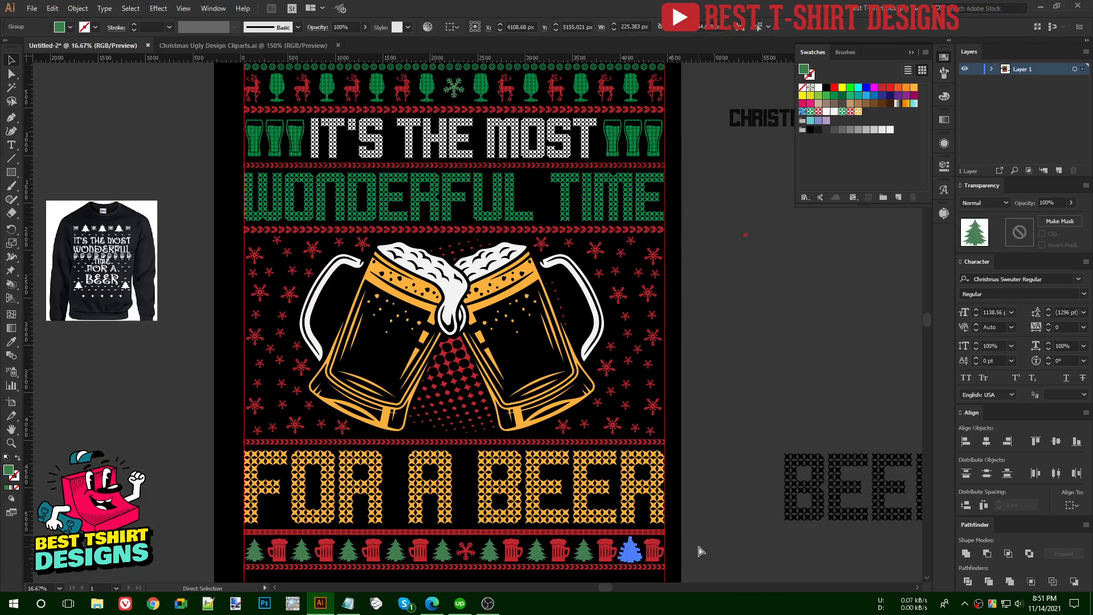
key("v")
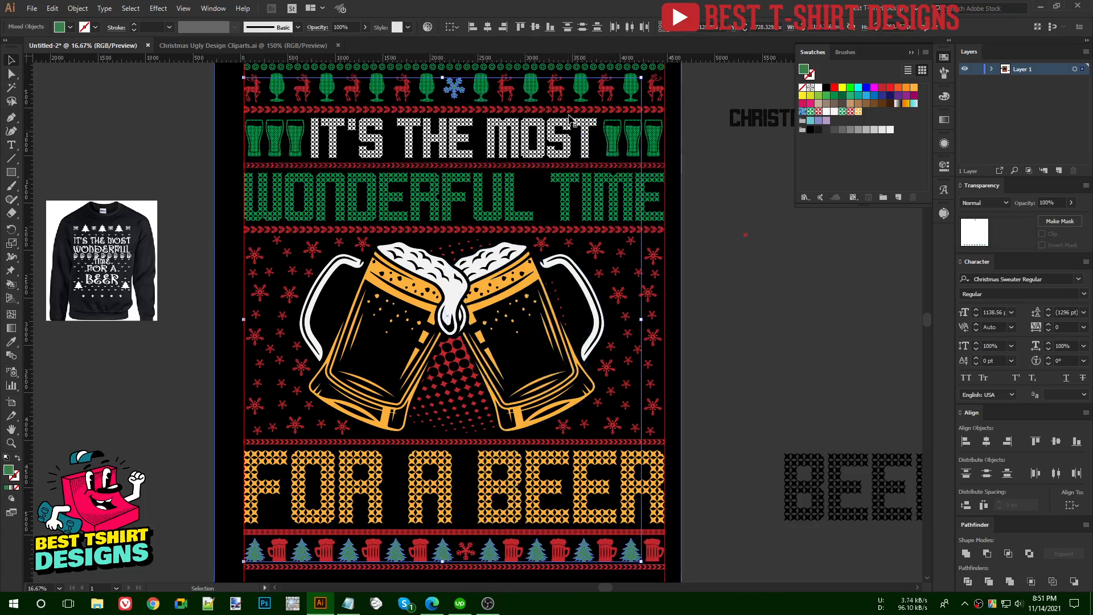
left_click(555, 71, "shift")
key("i")
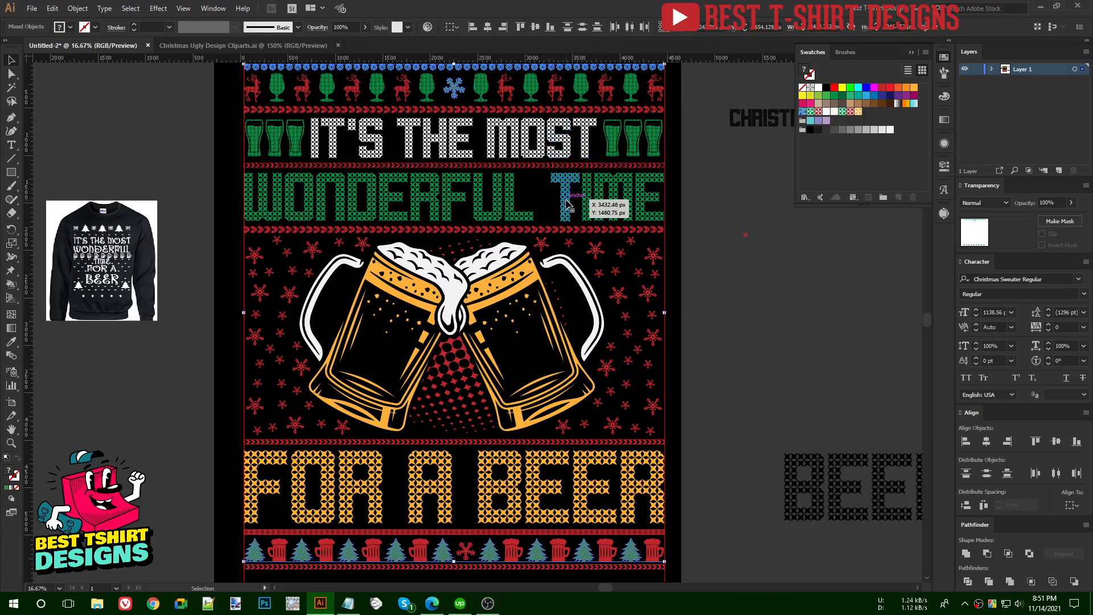
left_click(602, 191)
key("v")
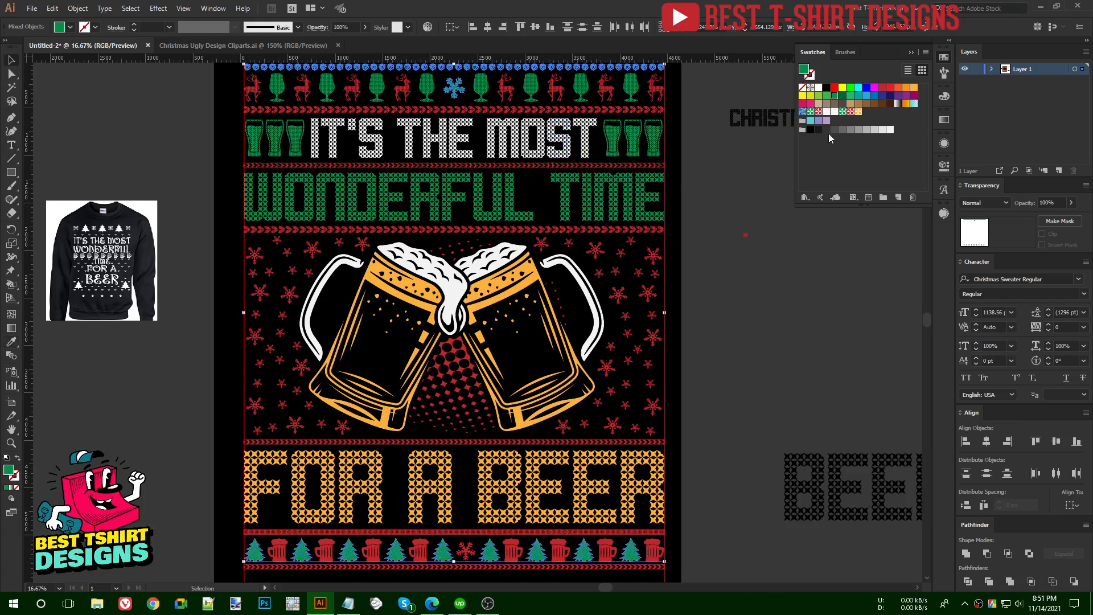
left_click(842, 112)
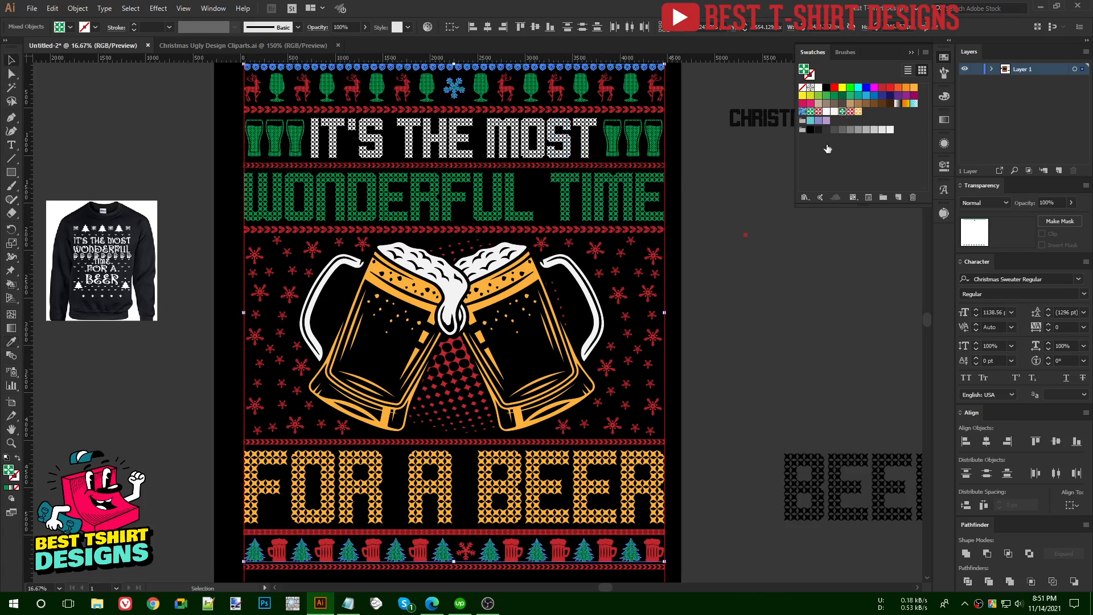
left_click(726, 348)
Fill the remaining solid red mugs, snowflakes, halftone dots and lower bands with the small red stitch pattern
scroll(726, 347, "down", 2)
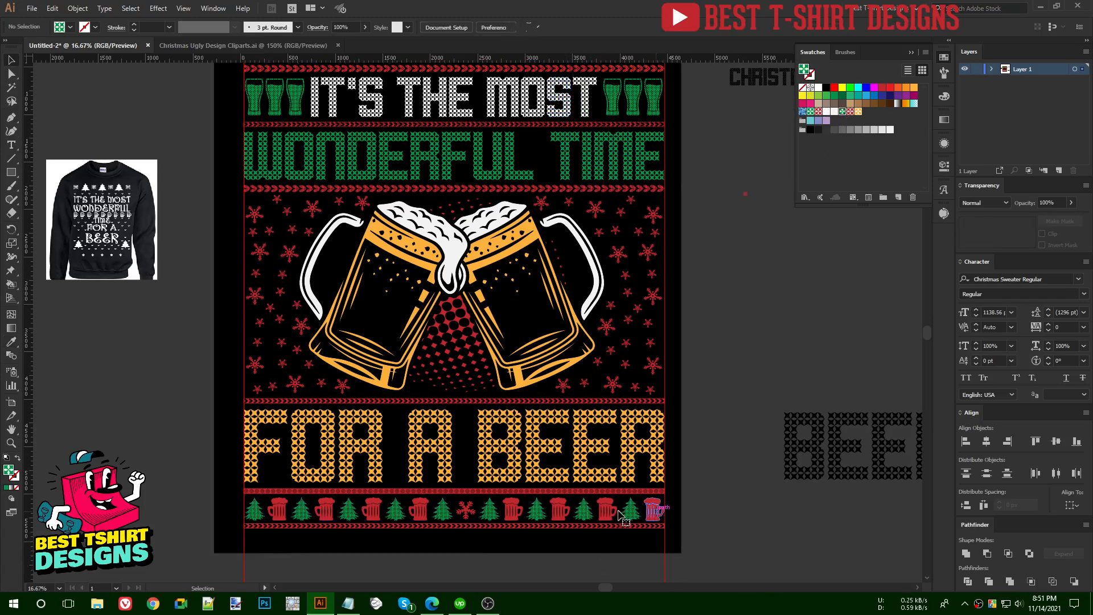
left_click_drag(655, 510, 615, 514)
key("ctrl+6")
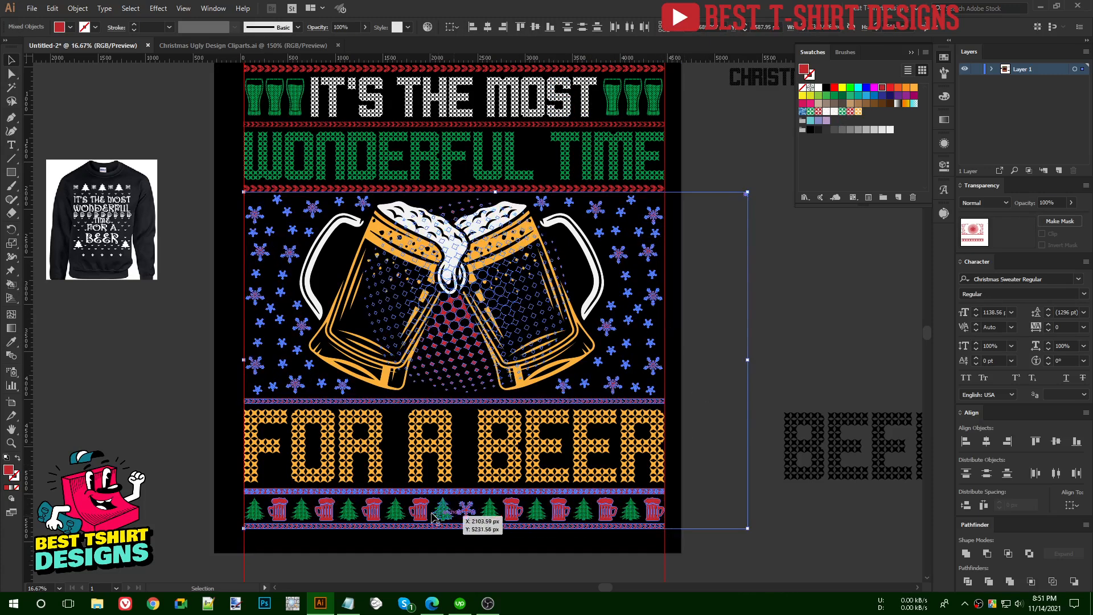
left_click(850, 112)
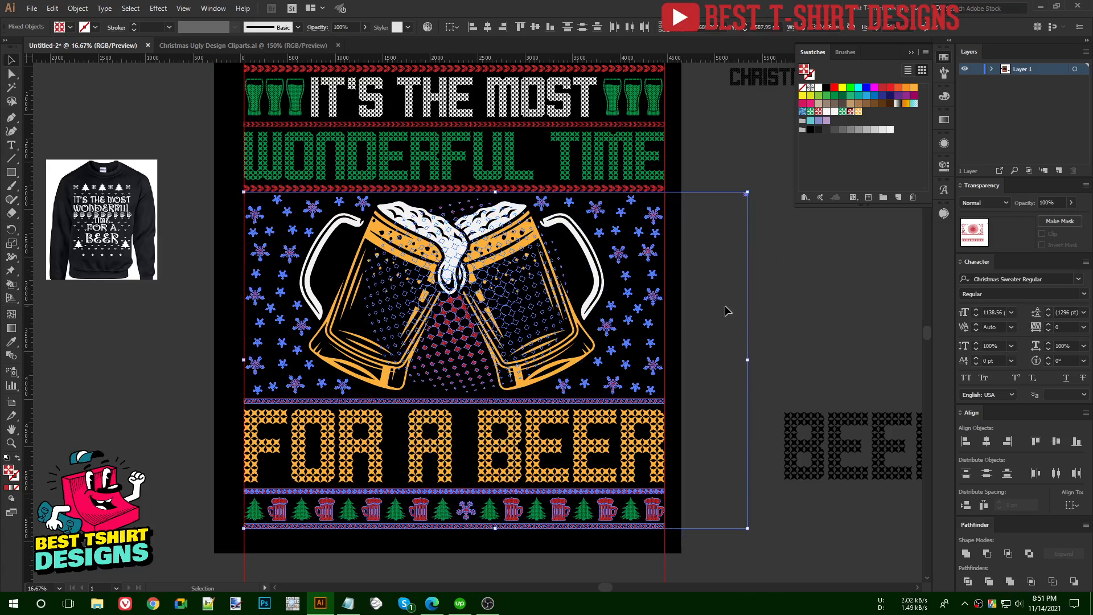
left_click(725, 311)
Examine the stitch pattern up close on the lower bands, mugs, trees, snowflakes and halftone dots
scroll(429, 541, "up", 3)
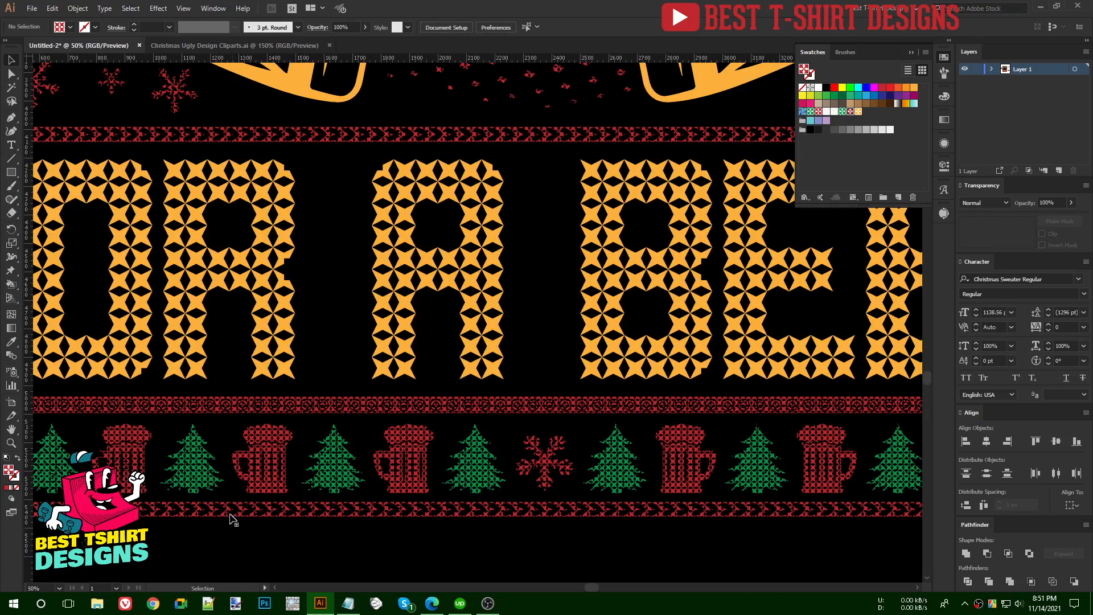
scroll(242, 515, "up", 2)
scroll(438, 387, "down", 3)
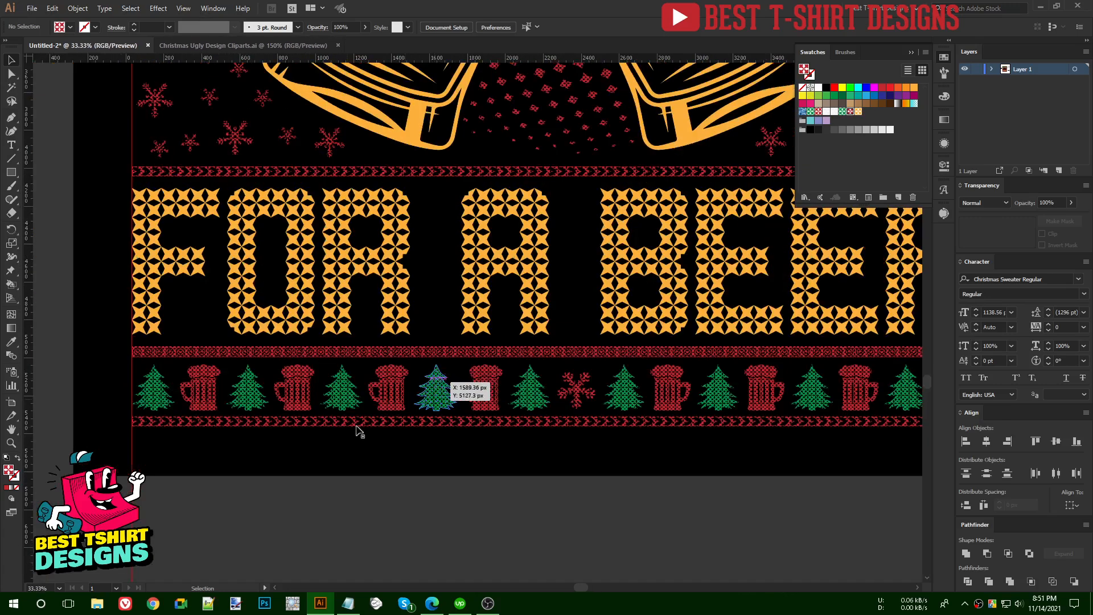
scroll(391, 414, "down", 2)
scroll(476, 442, "up", 4)
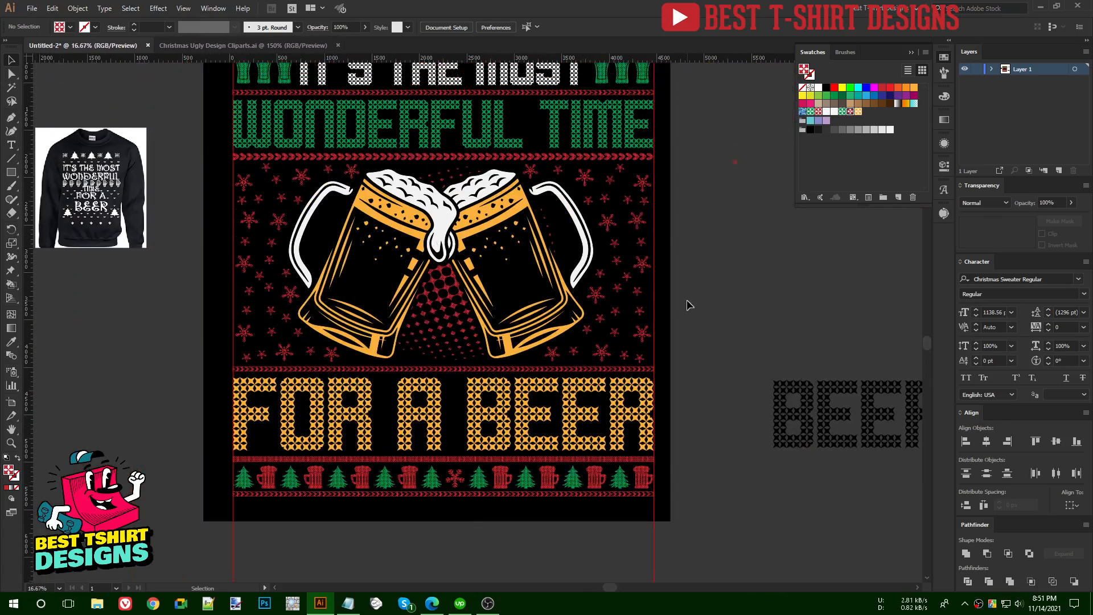
scroll(686, 305, "up", 1)
scroll(246, 317, "up", 2)
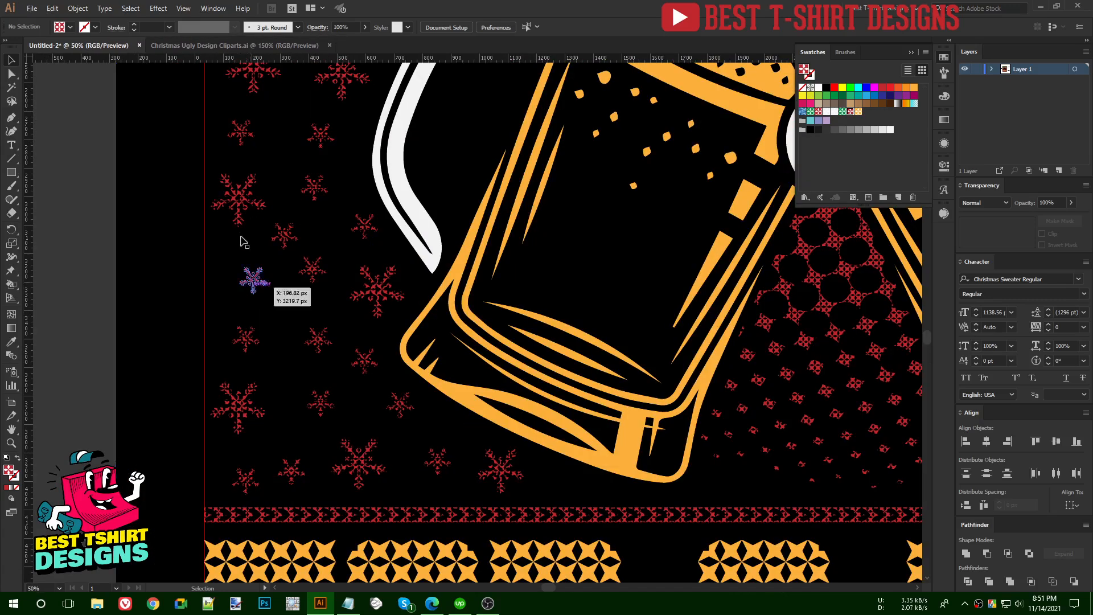
scroll(249, 268, "down", 1)
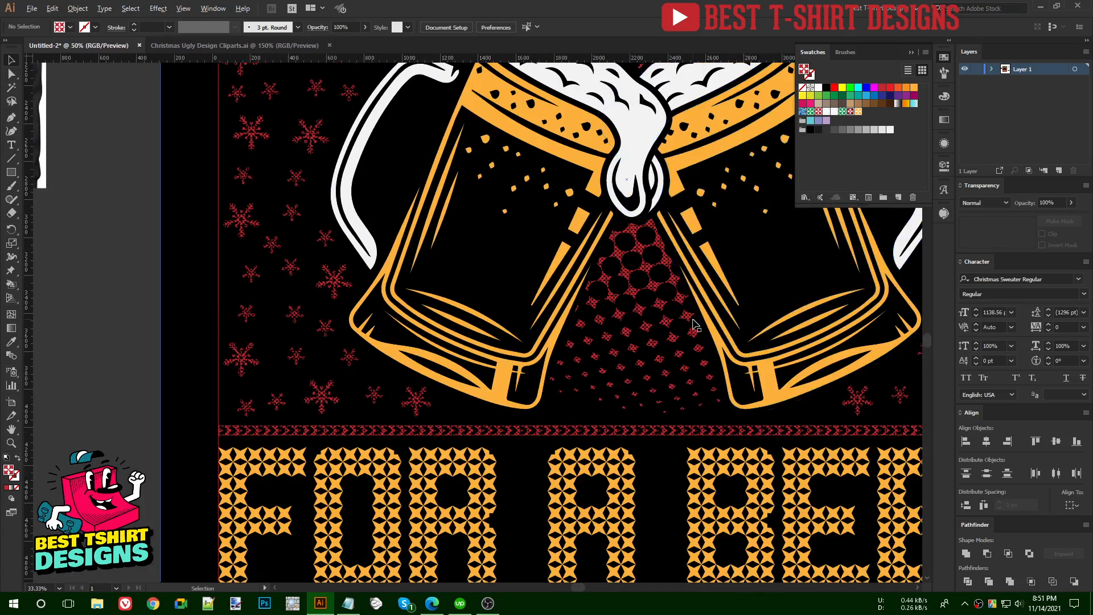
scroll(694, 325, "up", 3)
scroll(512, 239, "down", 6)
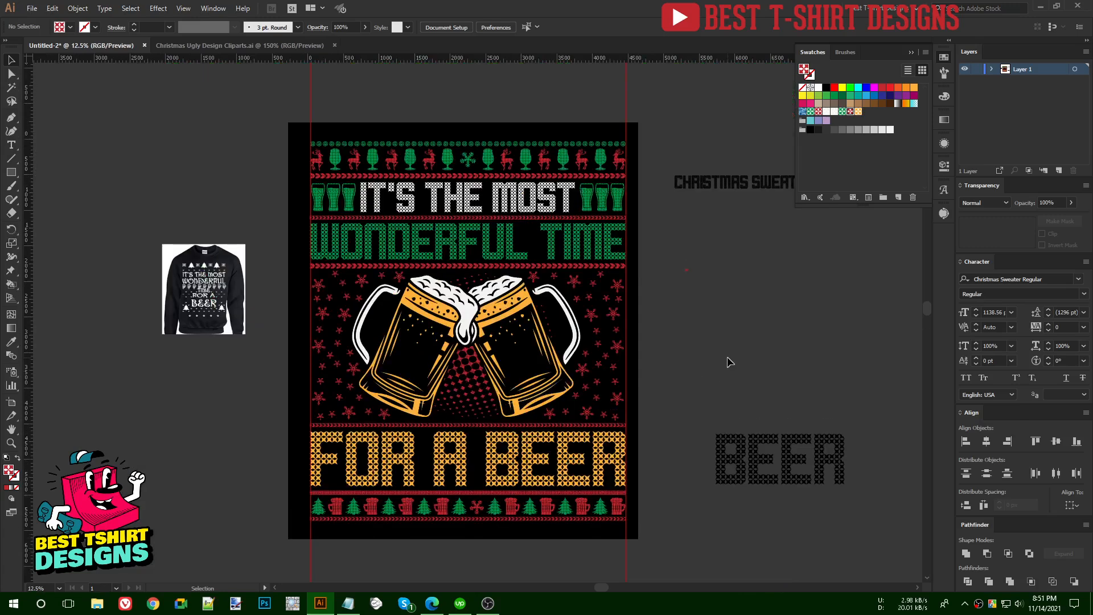
Delete the spare "CHRISTMAS SWEATER REGULAR" and "BEER" texts beside the artboard
scroll(729, 362, "up", 1)
left_click_drag(684, 165, 873, 547)
key("Delete")
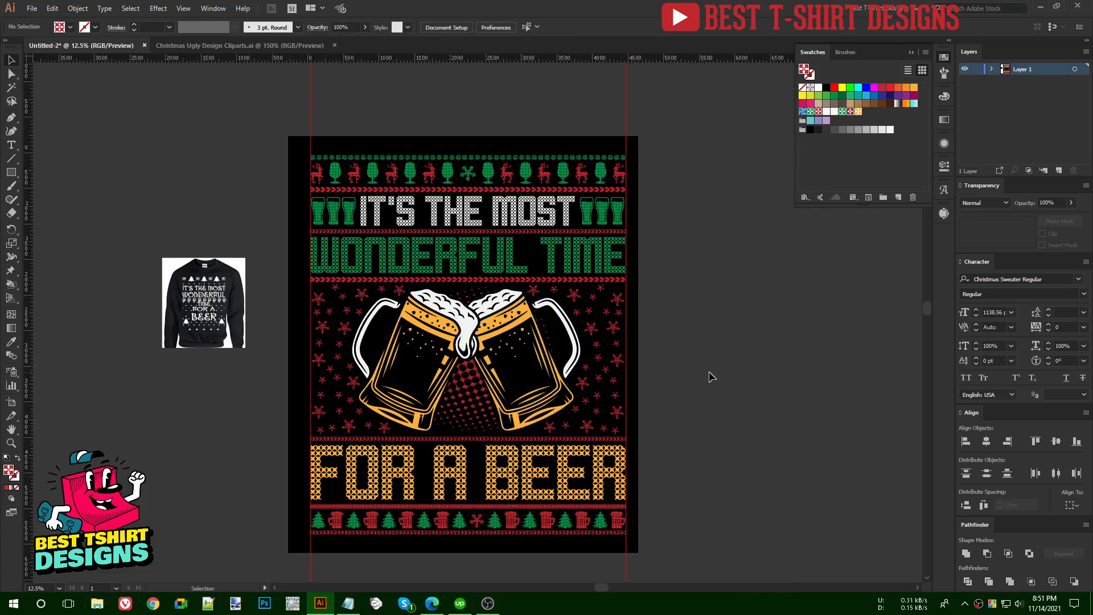
Isolate the beer mugs group and fill its white foam and handles with the white stitch pattern
left_click(524, 366)
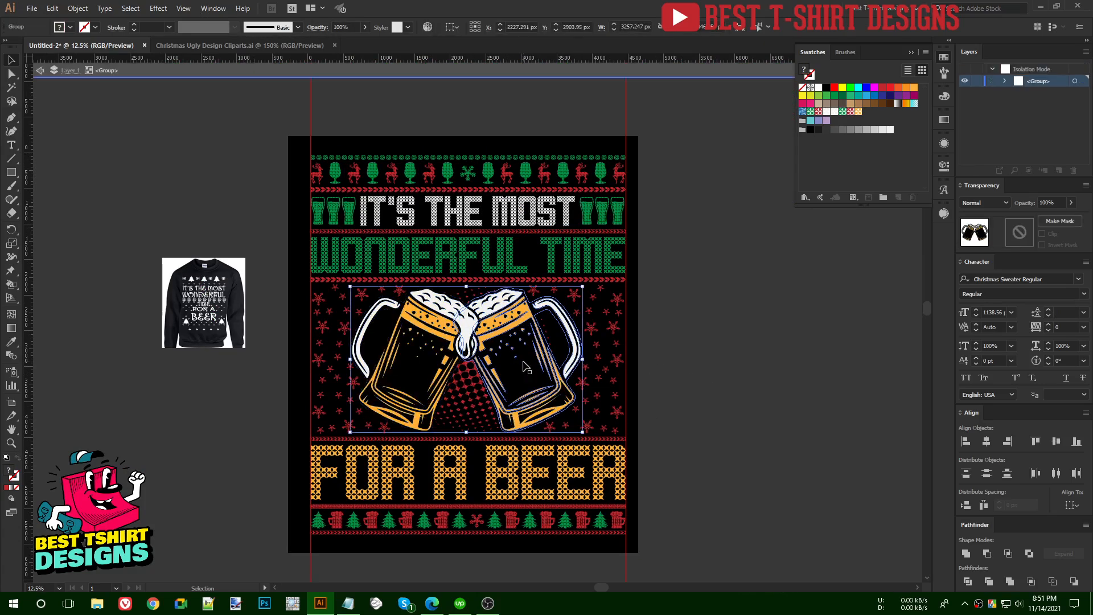
double_click(444, 339)
left_click(444, 334)
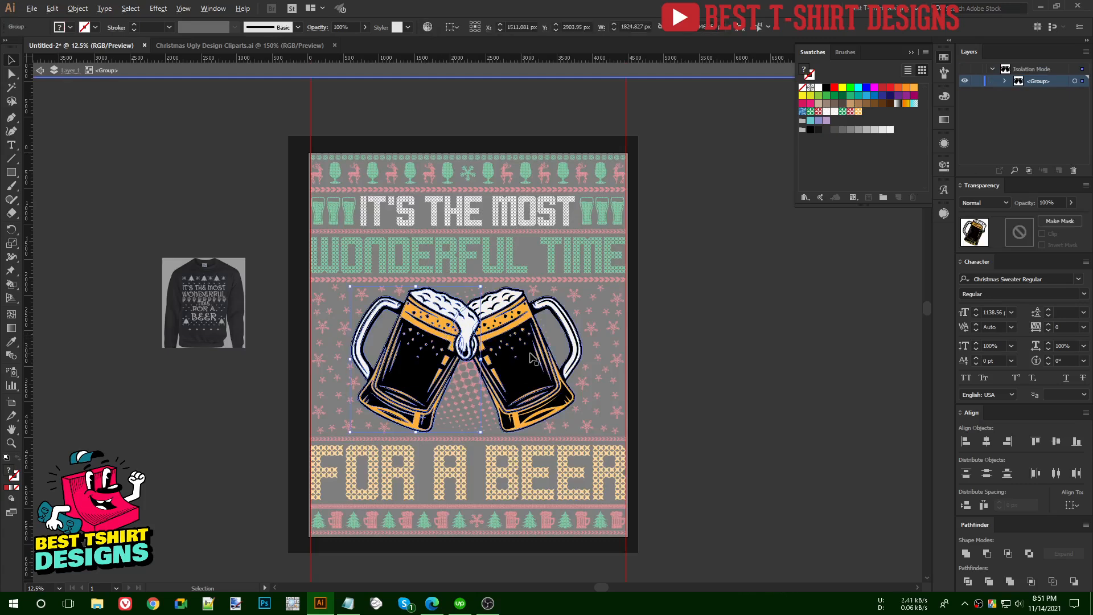
scroll(532, 352, "up", 1)
key("ctrl+shift+a")
scroll(468, 340, "up", 1)
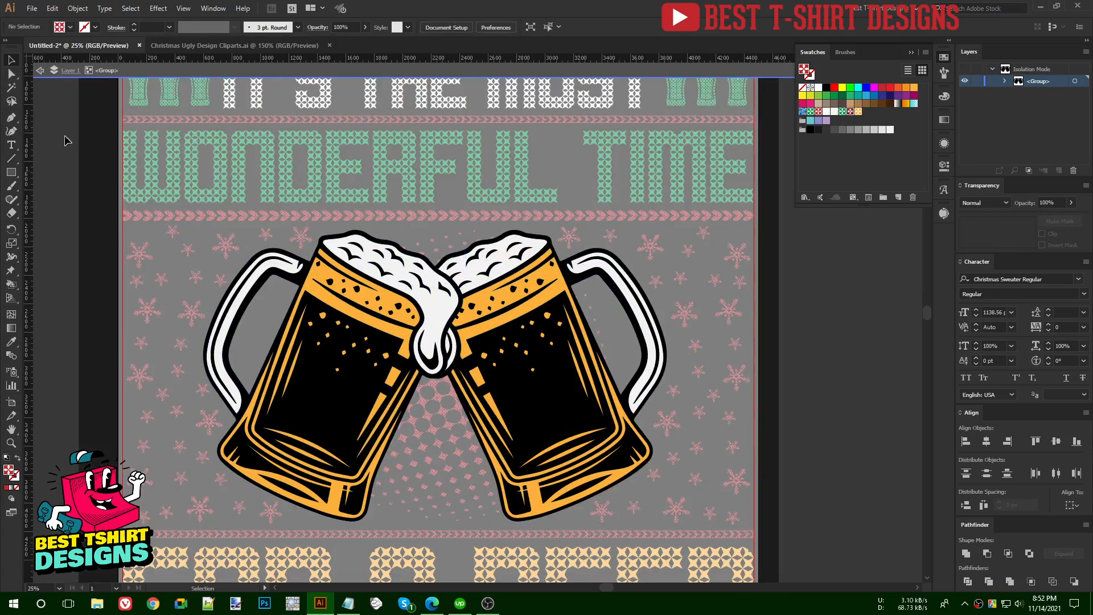
left_click(380, 254)
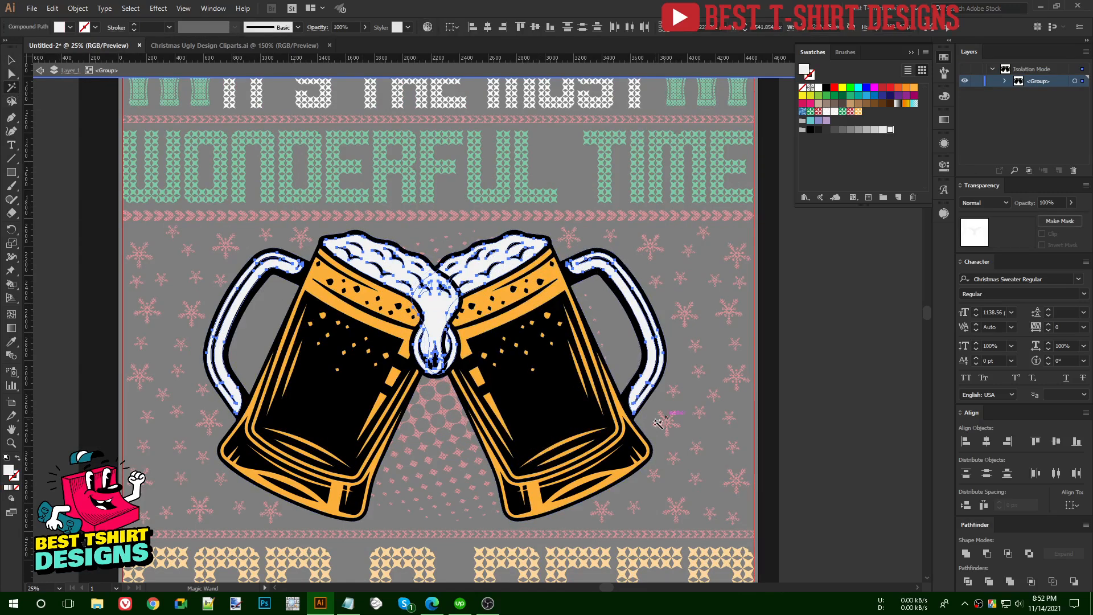
scroll(536, 139, "up", 2)
scroll(659, 263, "down", 1)
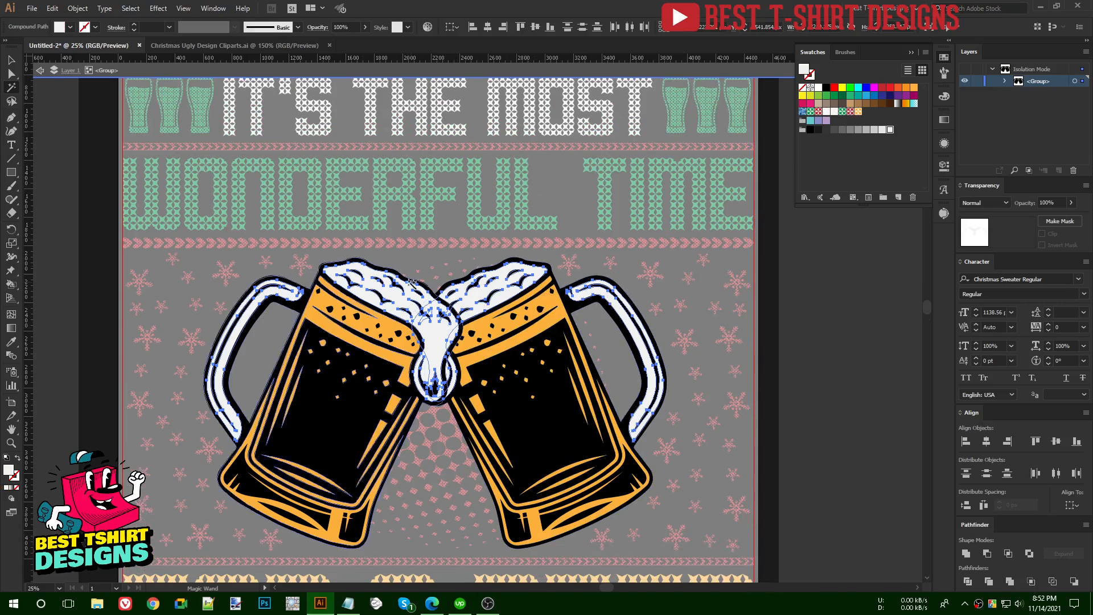
left_click(826, 112)
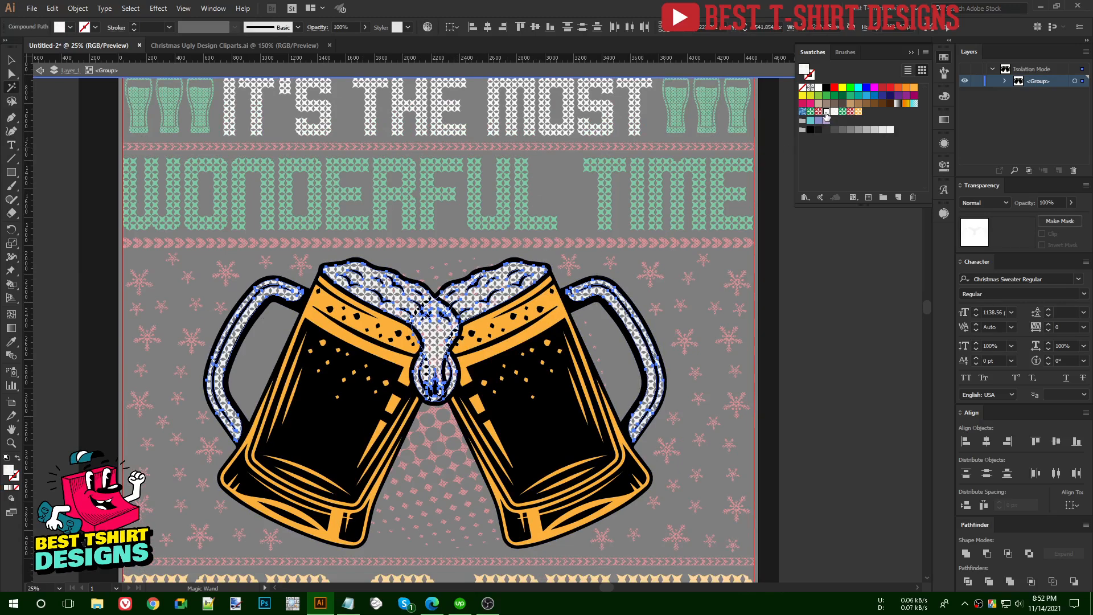
Fill the mugs' solid orange beer areas and outlines with the orange stitch pattern, and leave isolation mode
left_click(553, 318)
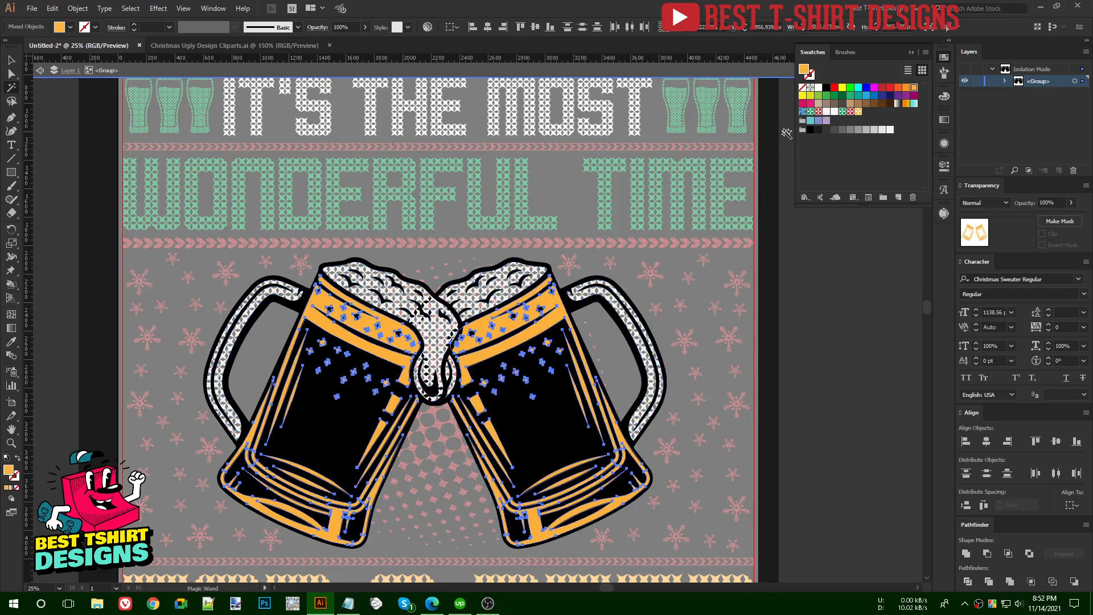
left_click(858, 113)
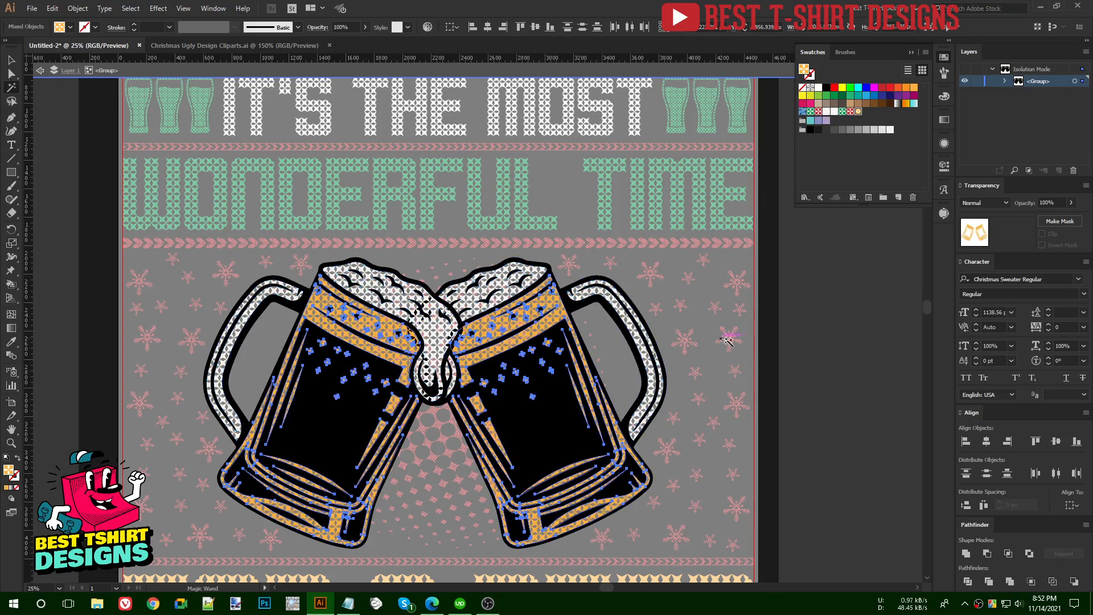
key("v")
double_click(780, 338)
scroll(455, 271, "down", 1)
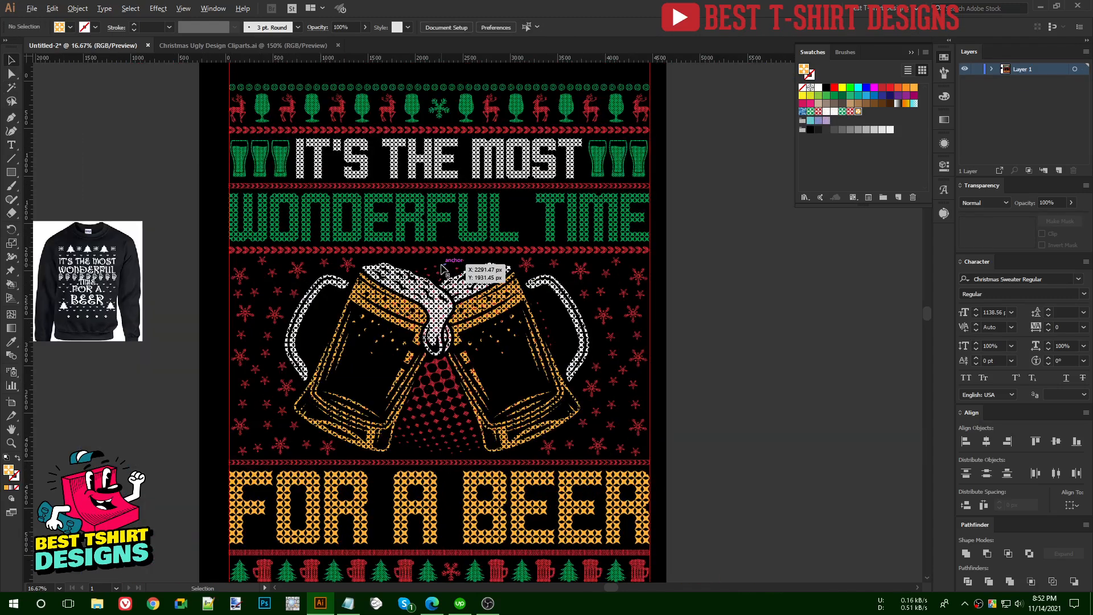
Examine the stitch pattern on the mugs and the red halftone dots behind the foam up close
scroll(443, 268, "down", 1)
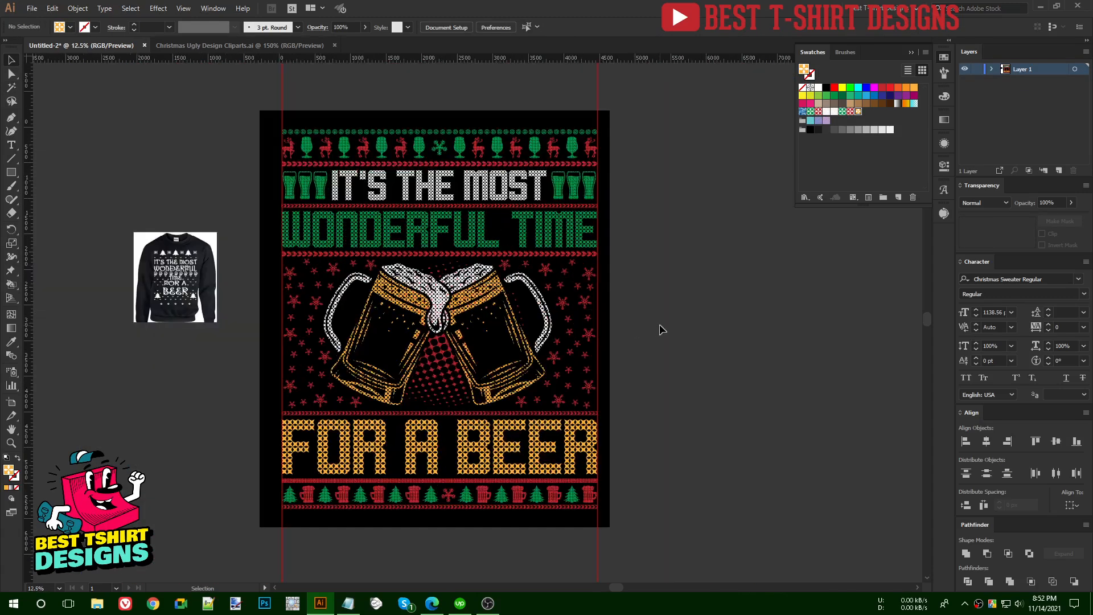
scroll(423, 397, "up", 1)
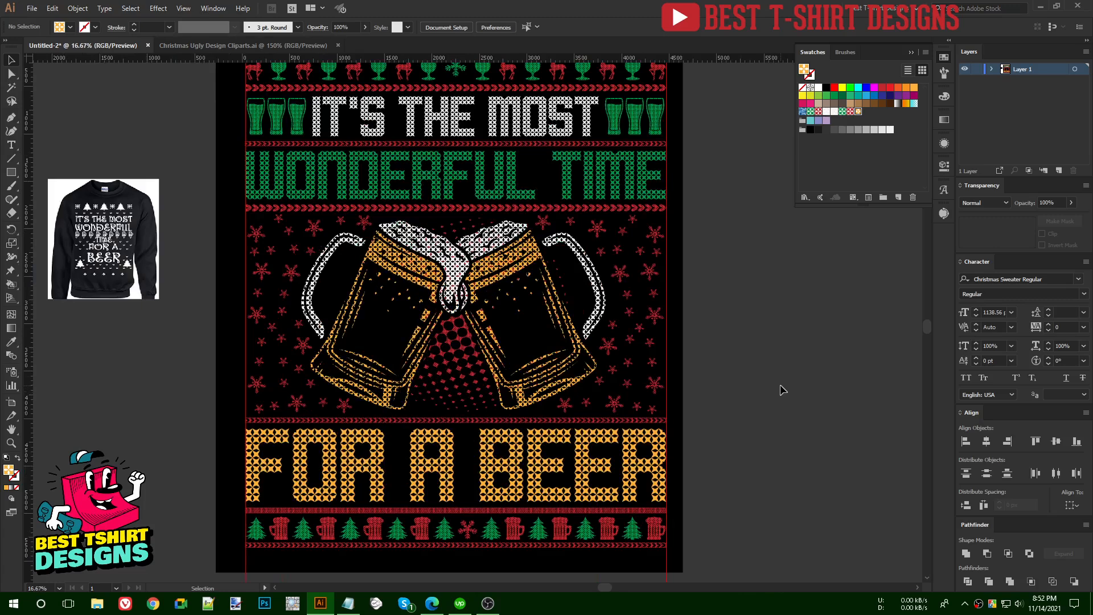
scroll(491, 306, "up", 3)
scroll(491, 306, "up", 1)
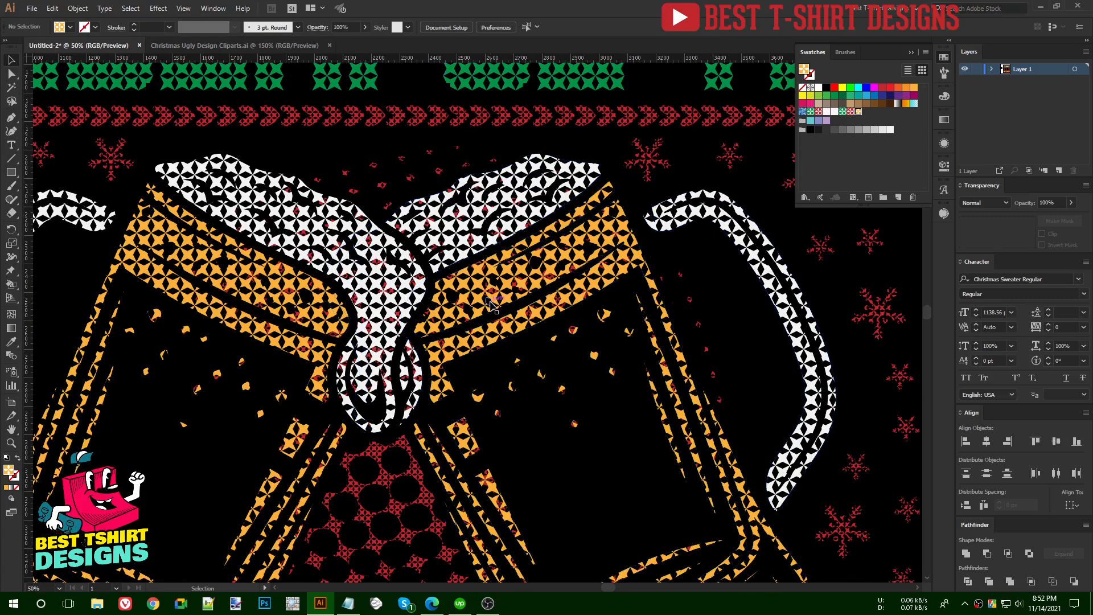
scroll(488, 303, "down", 5)
scroll(376, 296, "down", 1)
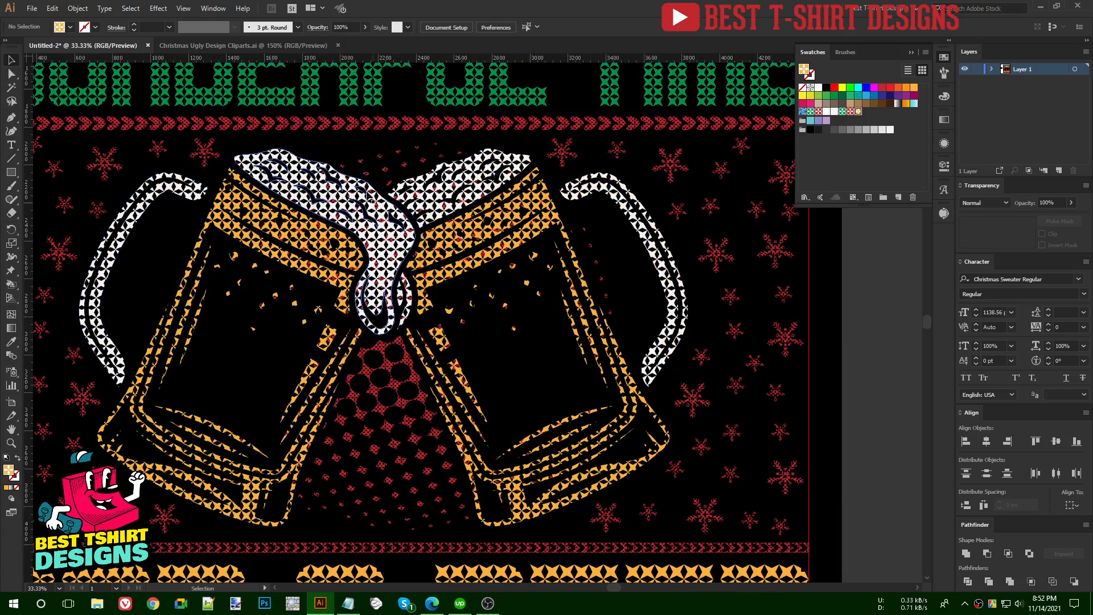
scroll(356, 292, "up", 2)
scroll(356, 293, "up", 1)
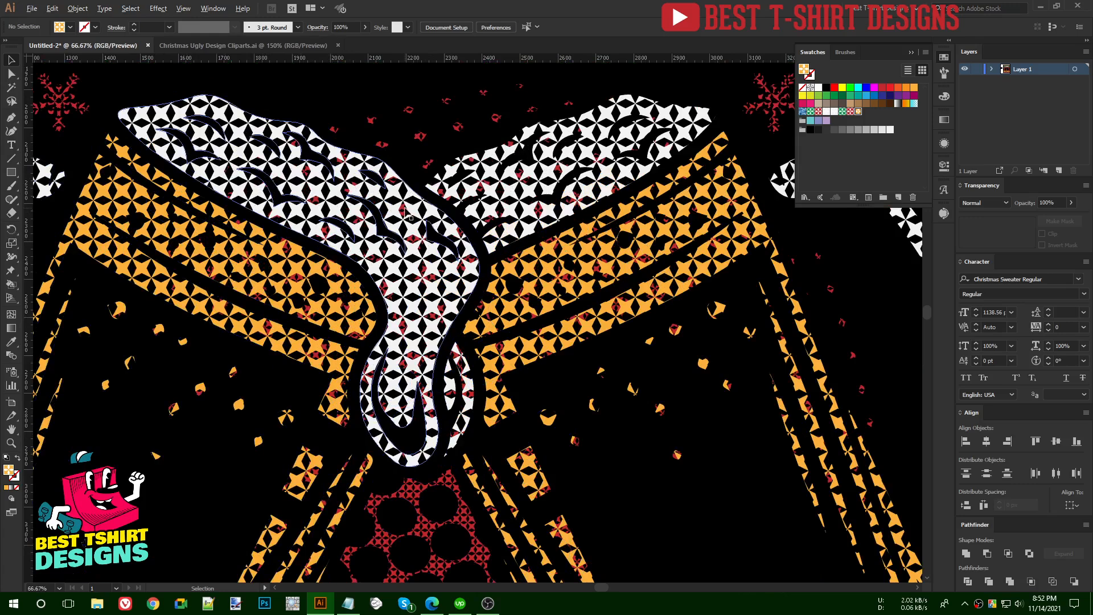
scroll(411, 217, "down", 2)
scroll(411, 217, "down", 1)
Add an unclipped opacity mask to the red halftone dots and paste a copy of the beer mugs in place into it
left_click(509, 351)
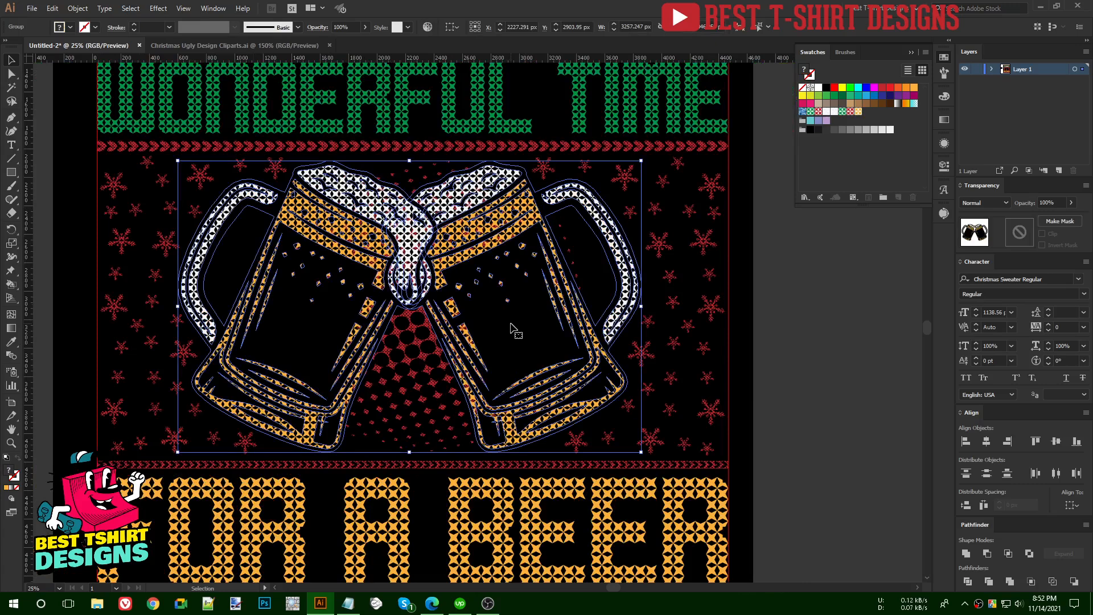
key("a")
key("v")
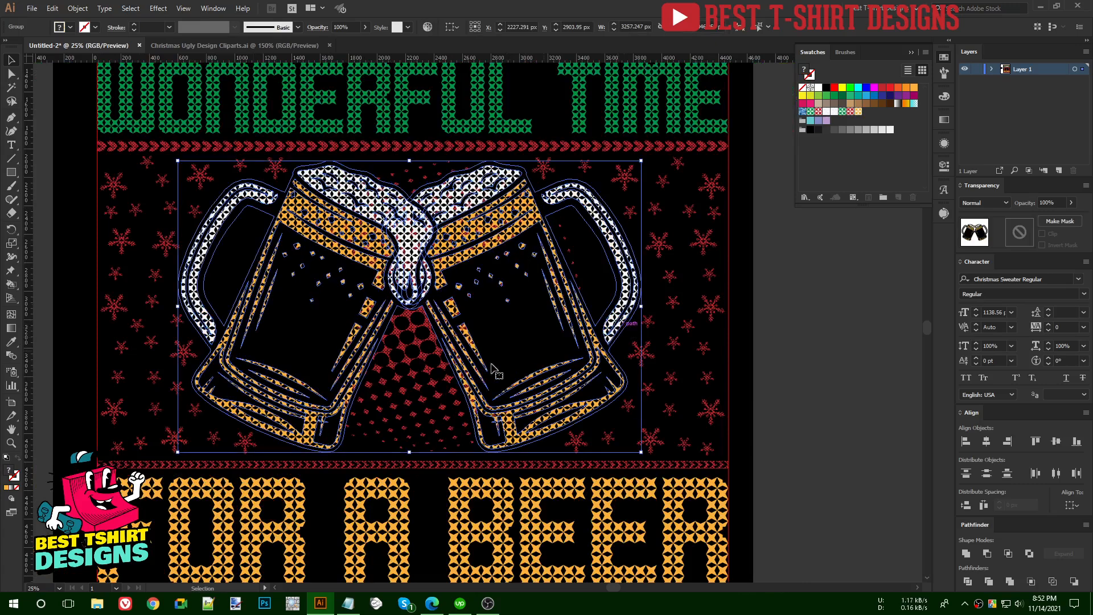
left_click(428, 359)
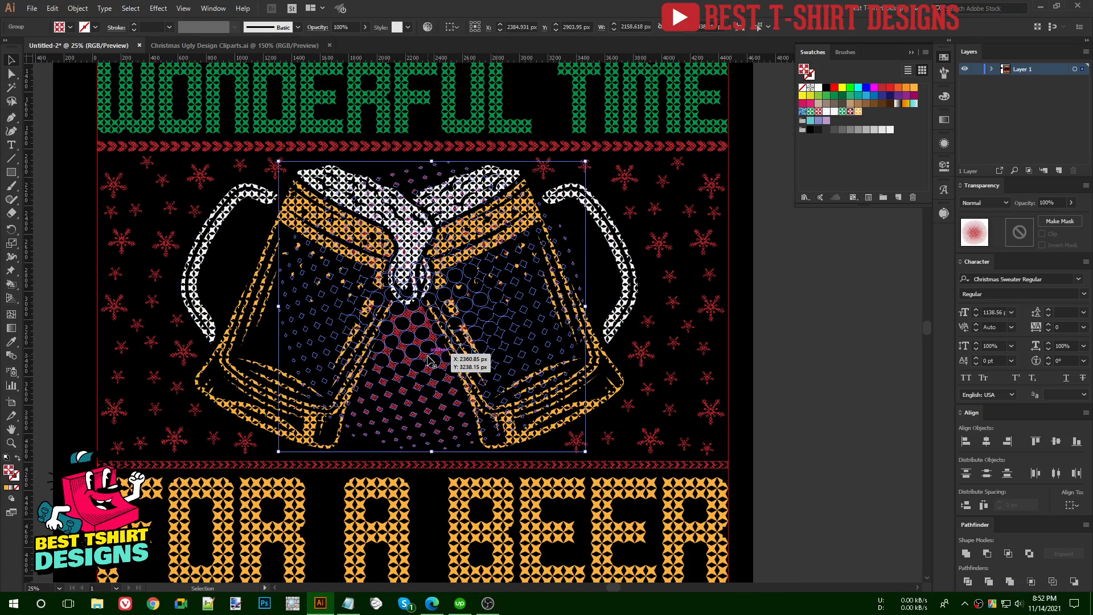
left_click(1019, 235)
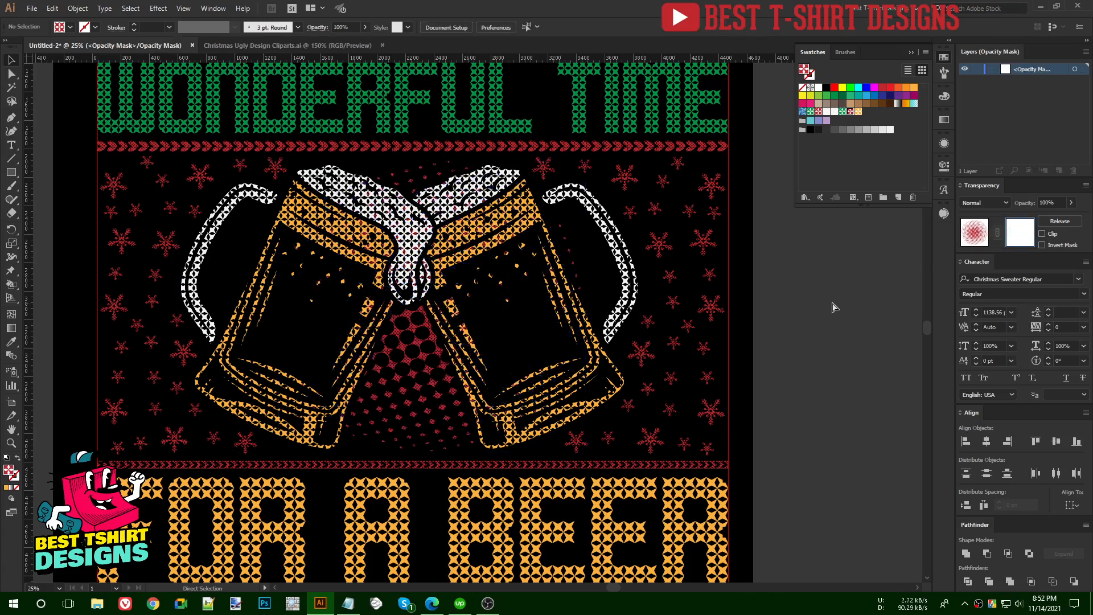
key("ctrl+f")
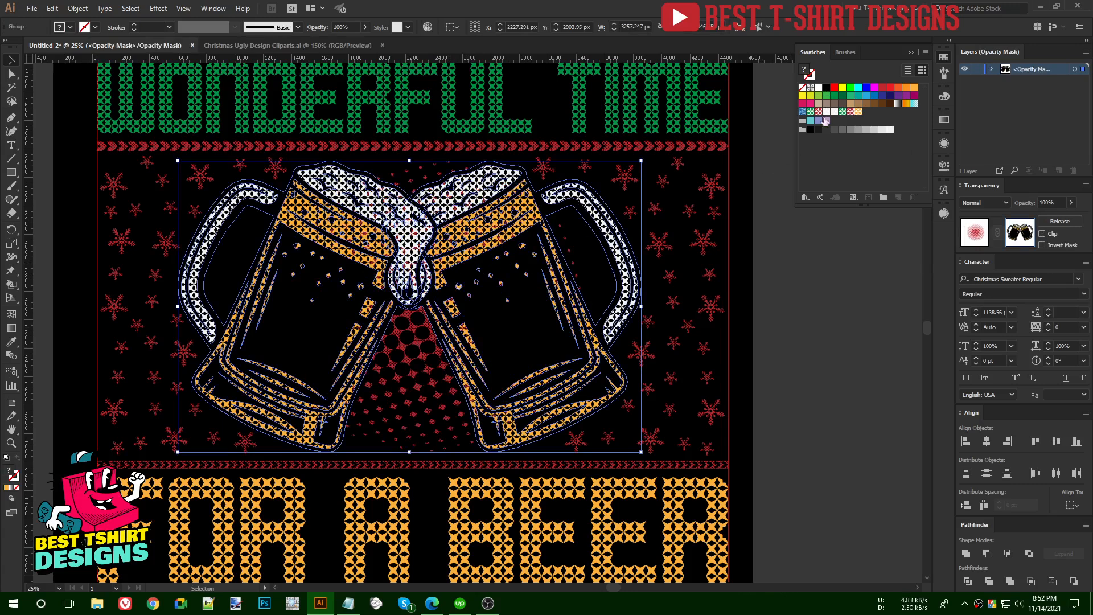
Fill the mugs inside the opacity mask with black, check the masked halftone dots, and exit mask editing
left_click(827, 87)
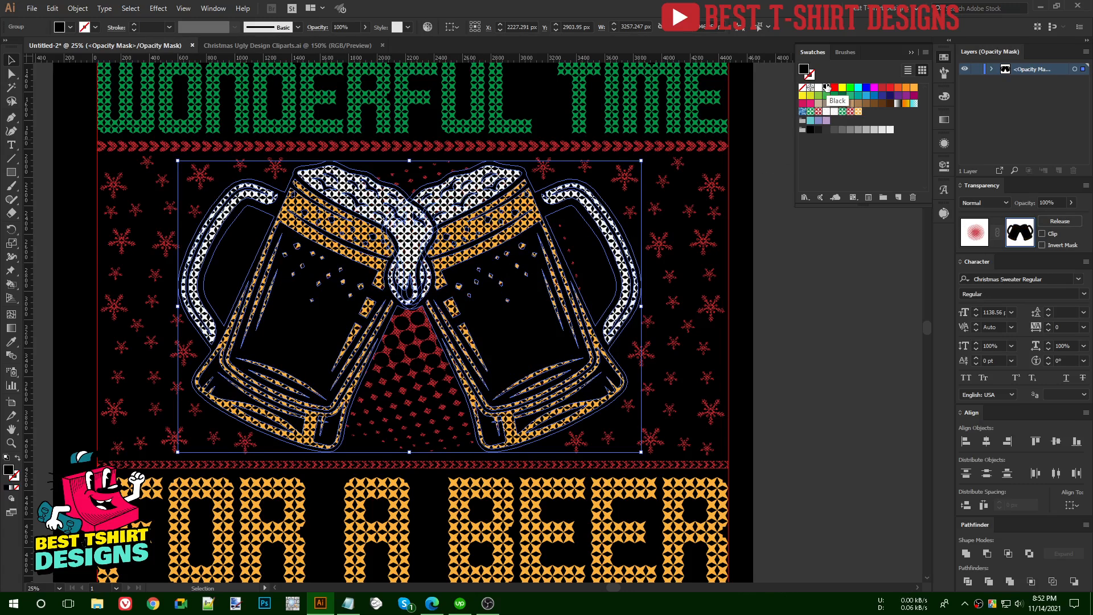
left_click(790, 323)
scroll(379, 142, "up", 3)
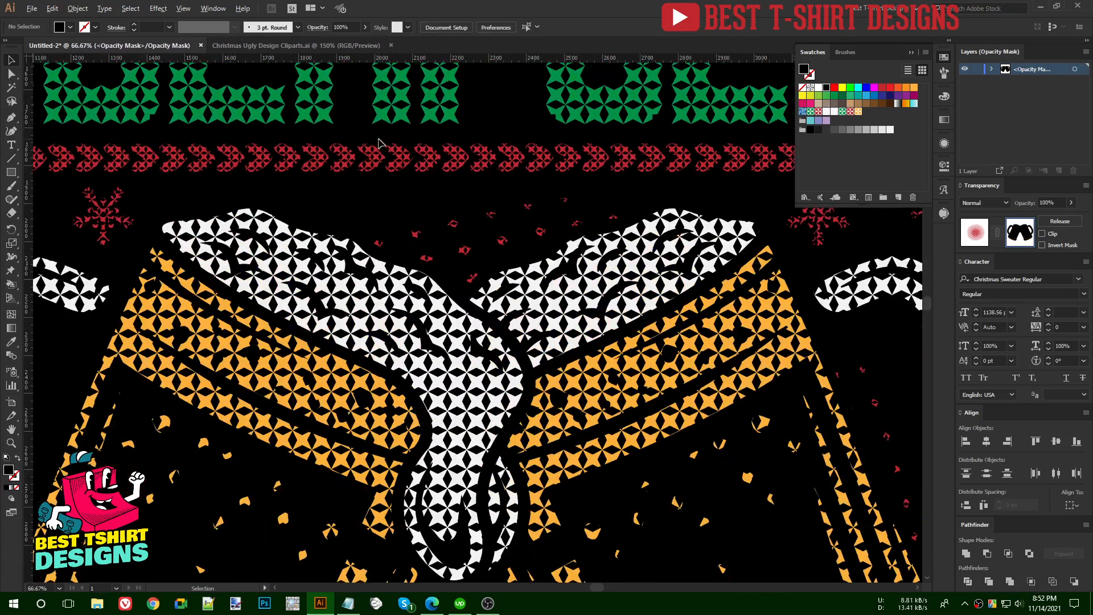
scroll(452, 306, "down", 3)
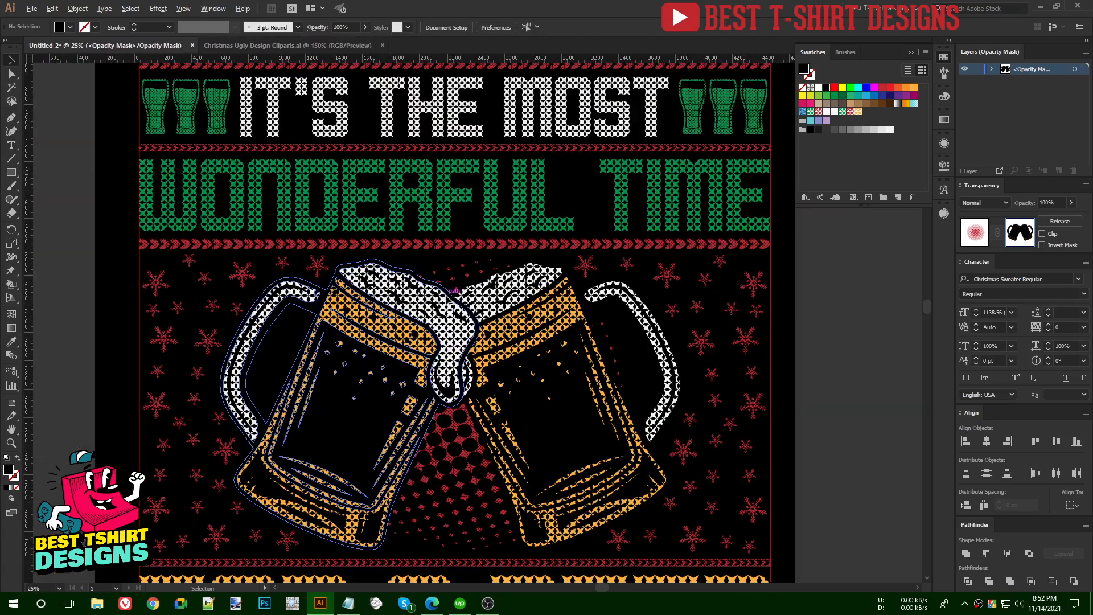
scroll(453, 305, "down", 1)
double_click(716, 353)
left_click(713, 354)
key("ctrl+minus")
scroll(687, 394, "down", 1)
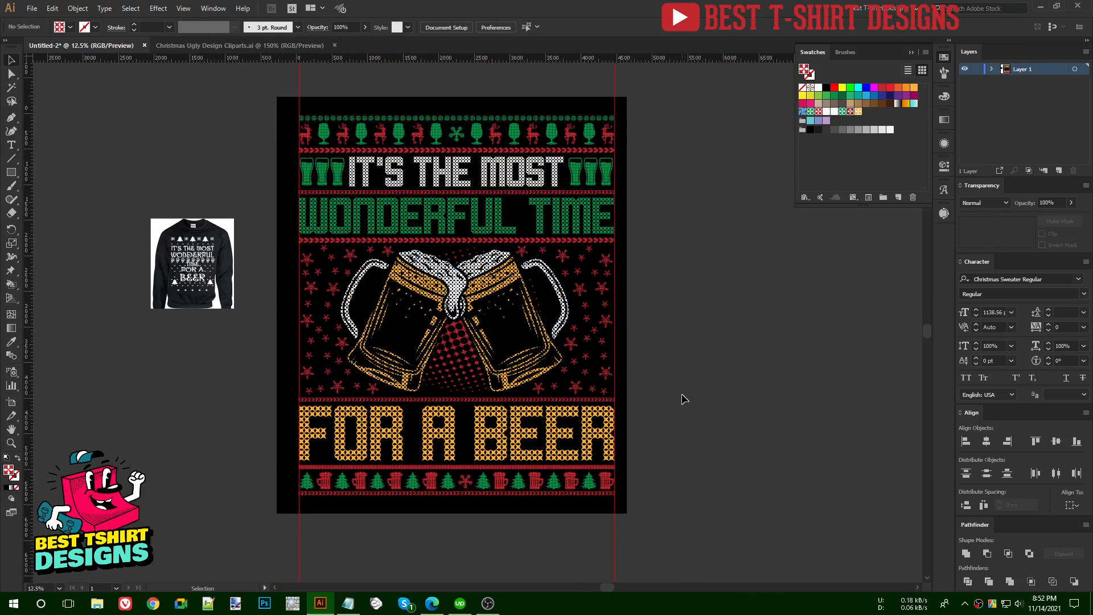
Unlock the guides and delete both vertical guides along the design's sides
scroll(685, 399, "down", 1)
left_click_drag(261, 492, 762, 539)
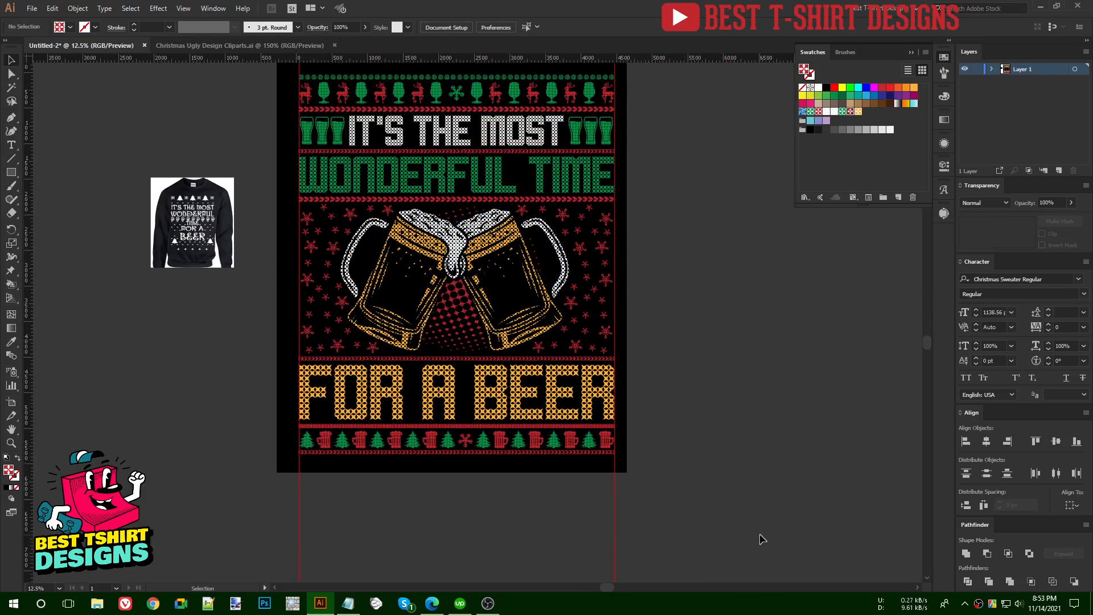
right_click(612, 480)
left_click(647, 398)
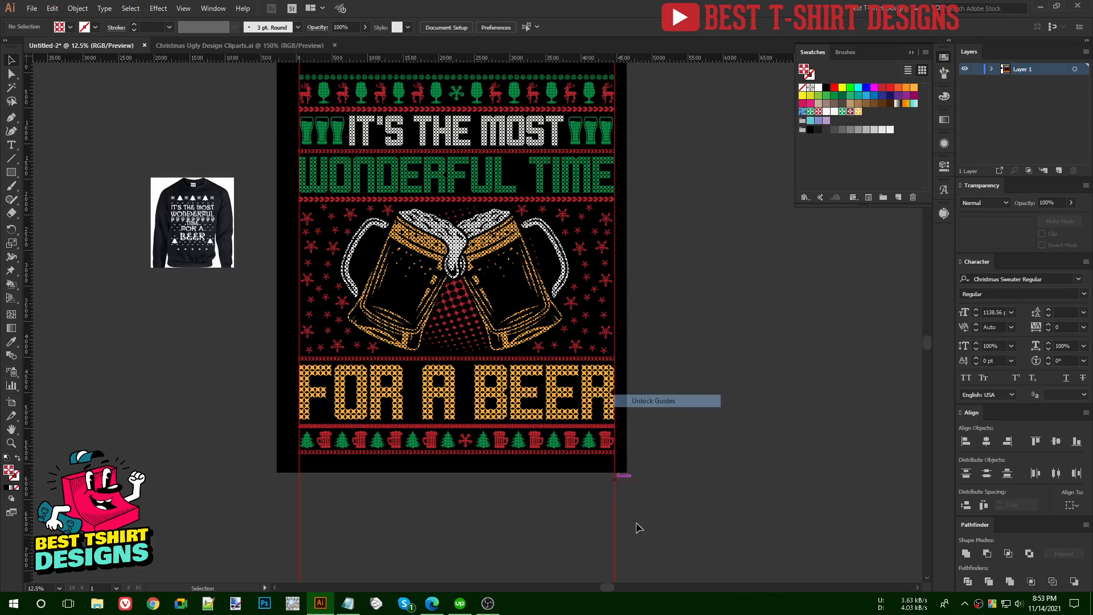
left_click_drag(692, 494, 256, 553)
key("Delete")
scroll(658, 399, "up", 2)
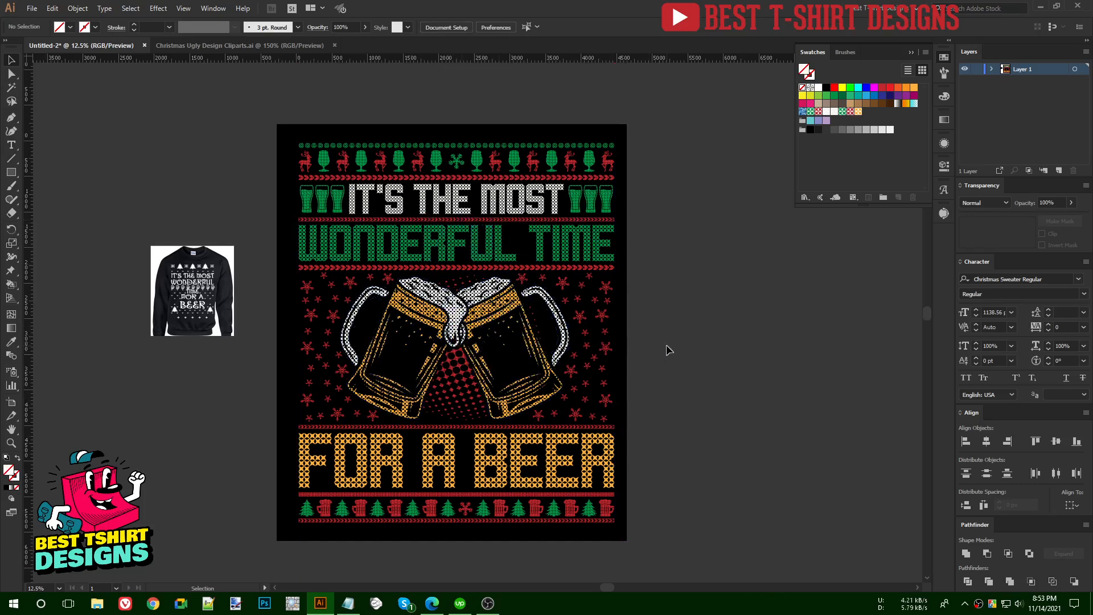
Recolour the orange "FOR A BEER" text with the white of the "IT'S THE MOST" line
scroll(440, 328, "up", 2)
scroll(440, 329, "up", 2)
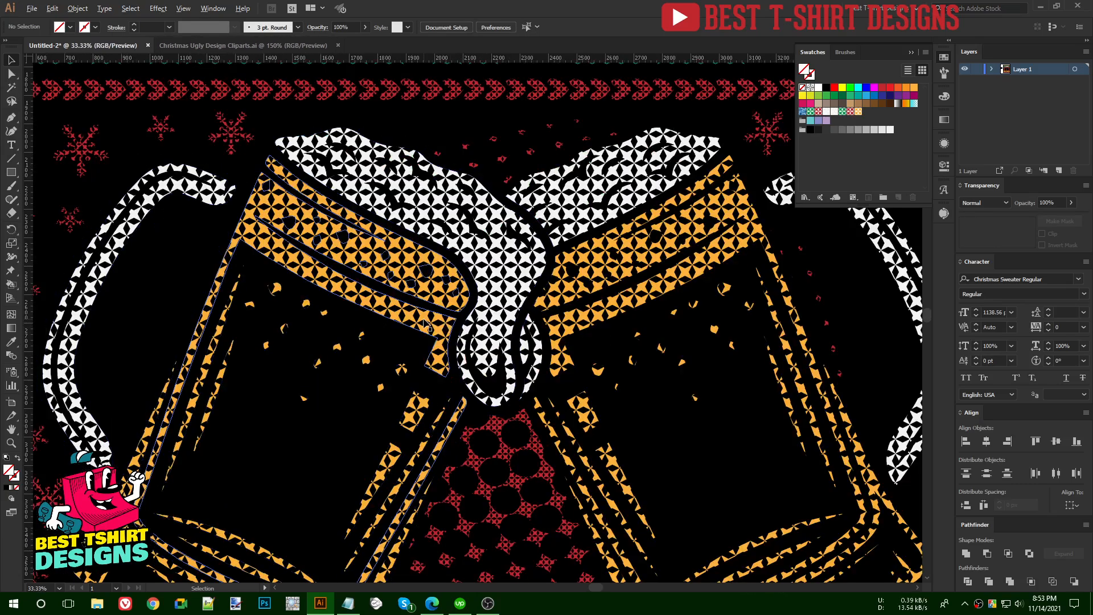
scroll(455, 329, "down", 3)
scroll(470, 332, "down", 1)
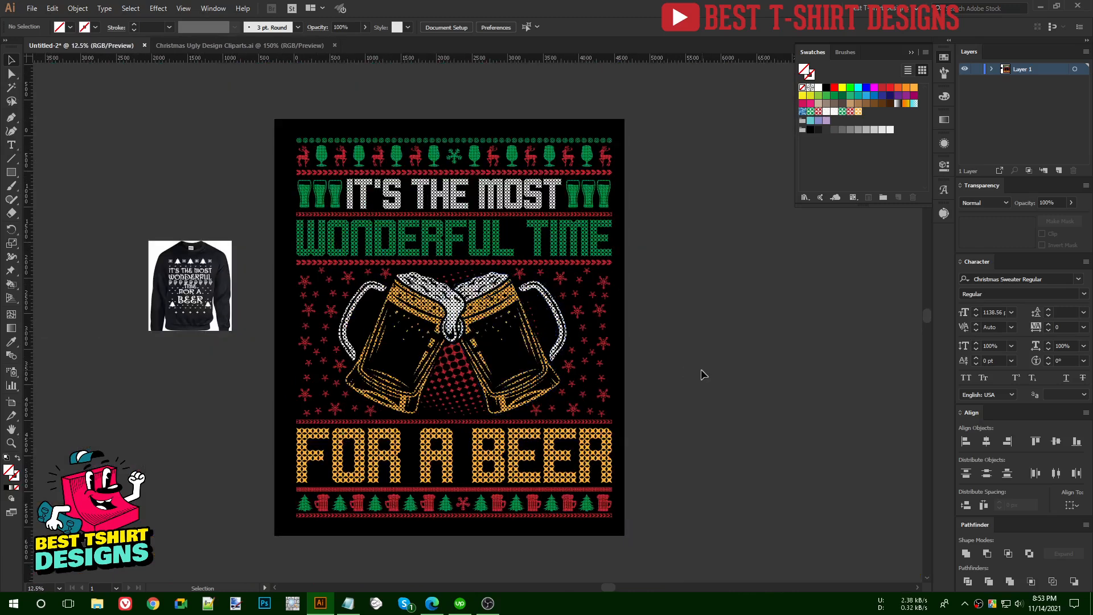
left_click(591, 463)
key("i")
left_click(512, 185)
key("v")
left_click(685, 374)
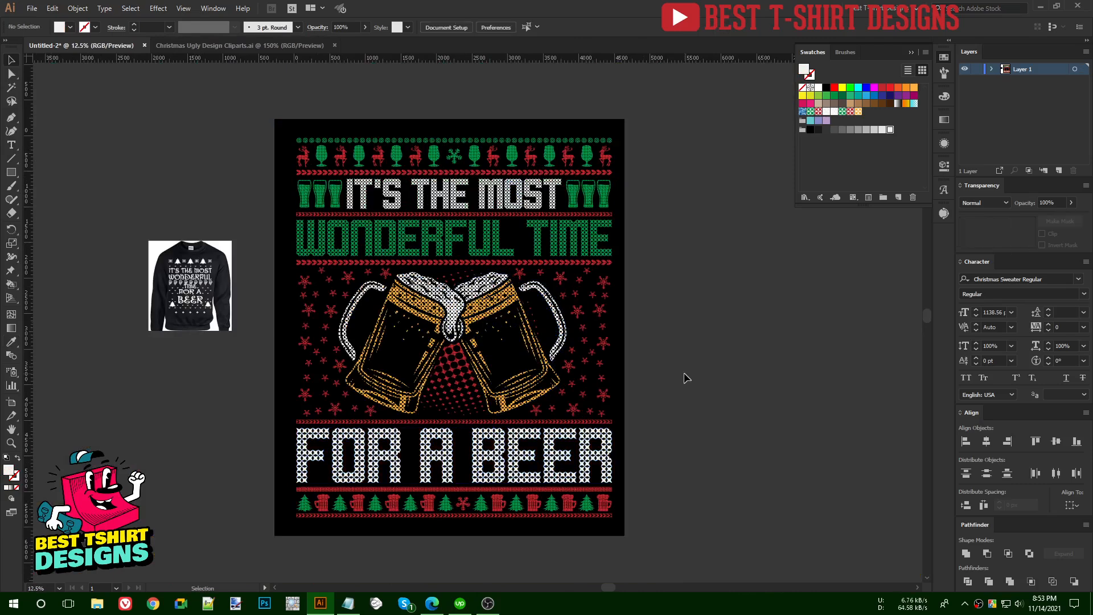
Delete the reference sweater image beside the artboard and collapse the swatches
scroll(685, 375, "up", 1)
scroll(683, 378, "down", 1)
scroll(683, 378, "down", 1)
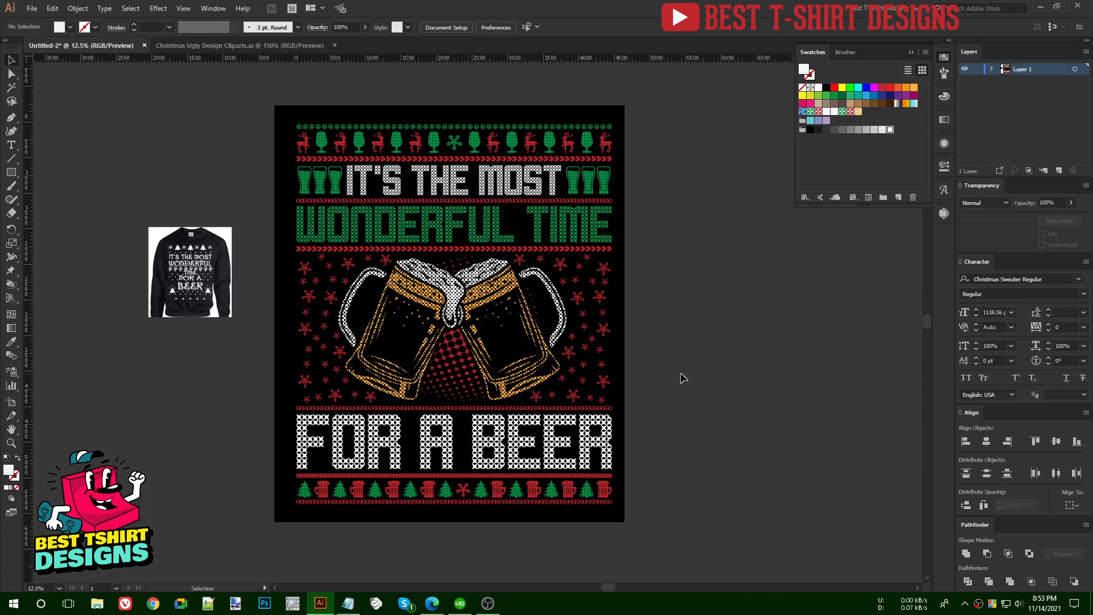
left_click(228, 277)
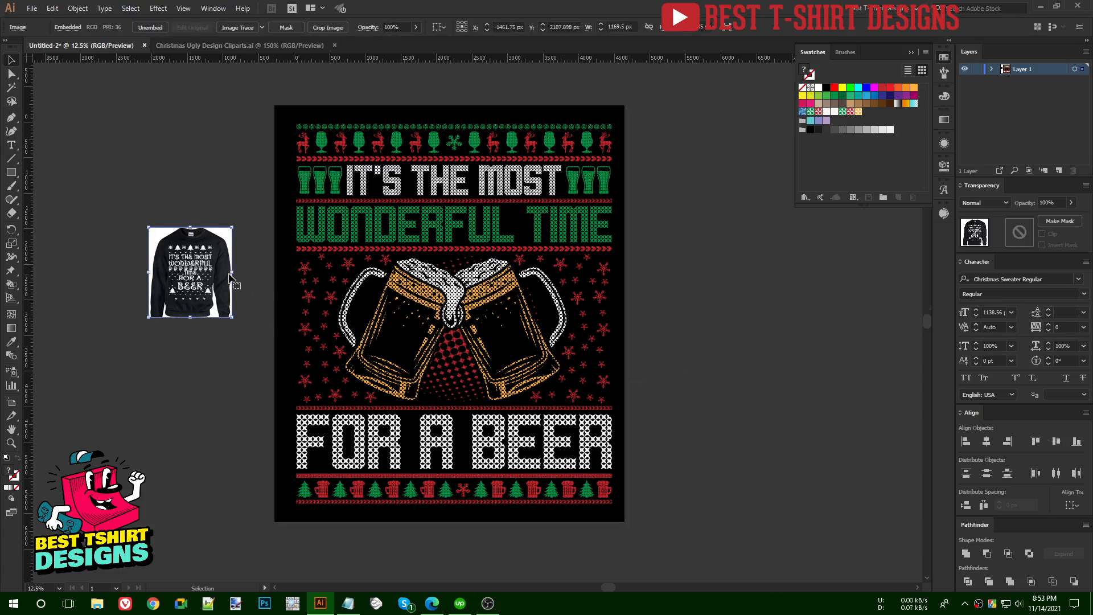
key("Delete")
left_click(945, 59)
Check the whole finished design, and close the "Christmas Ugly Design Cliparts.ai" document
left_click_drag(768, 308, 829, 307)
scroll(432, 306, "up", 1)
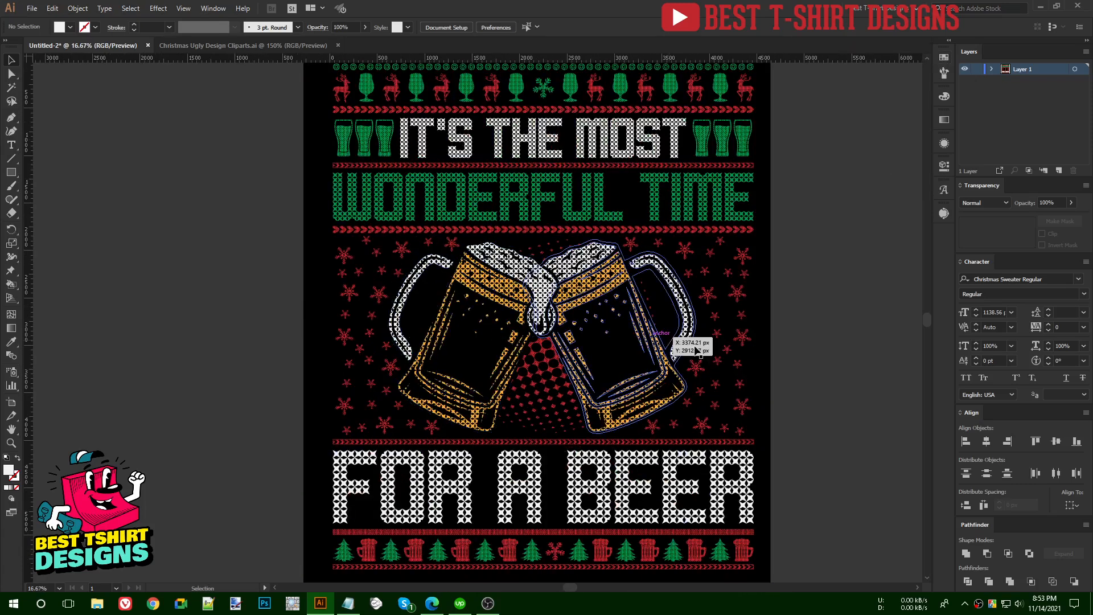
scroll(304, 355, "down", 1)
left_click(11, 443)
left_click_drag(307, 118, 651, 535)
key("v")
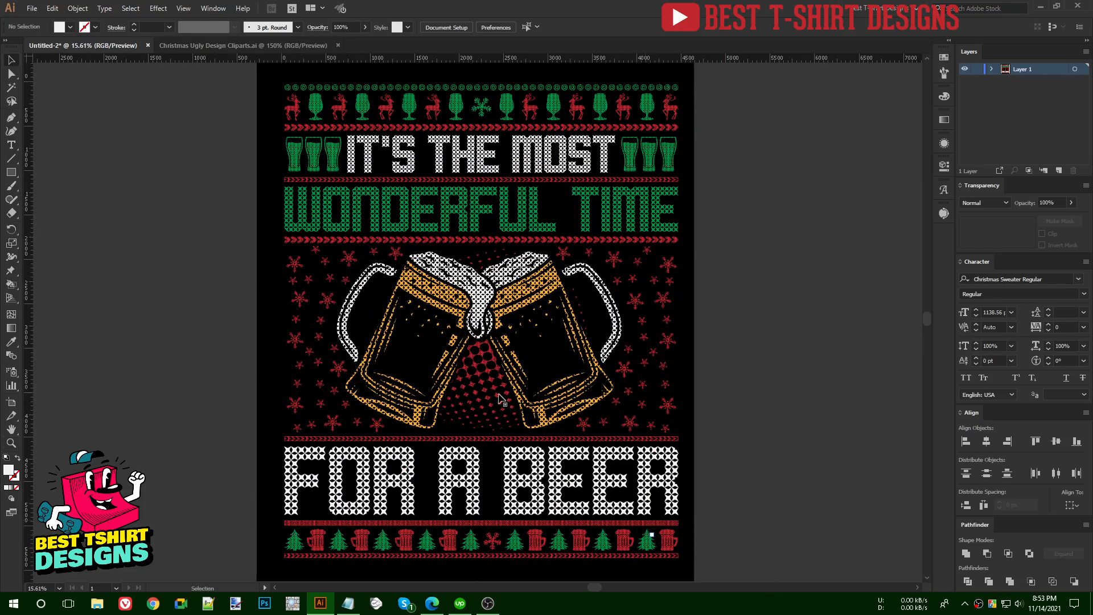
left_click_drag(494, 391, 601, 389)
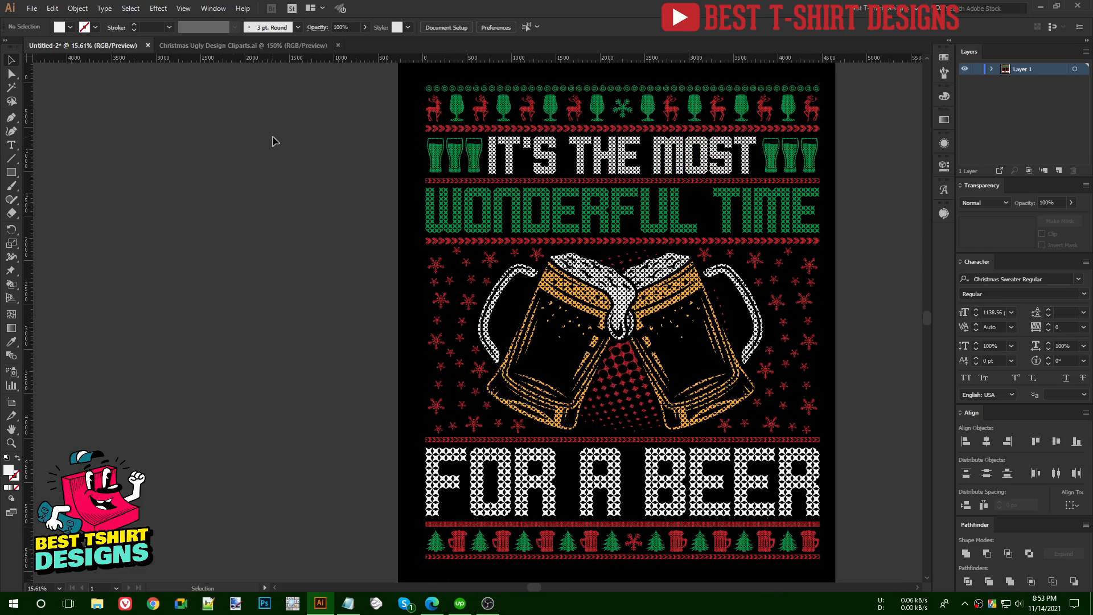
left_click(245, 44)
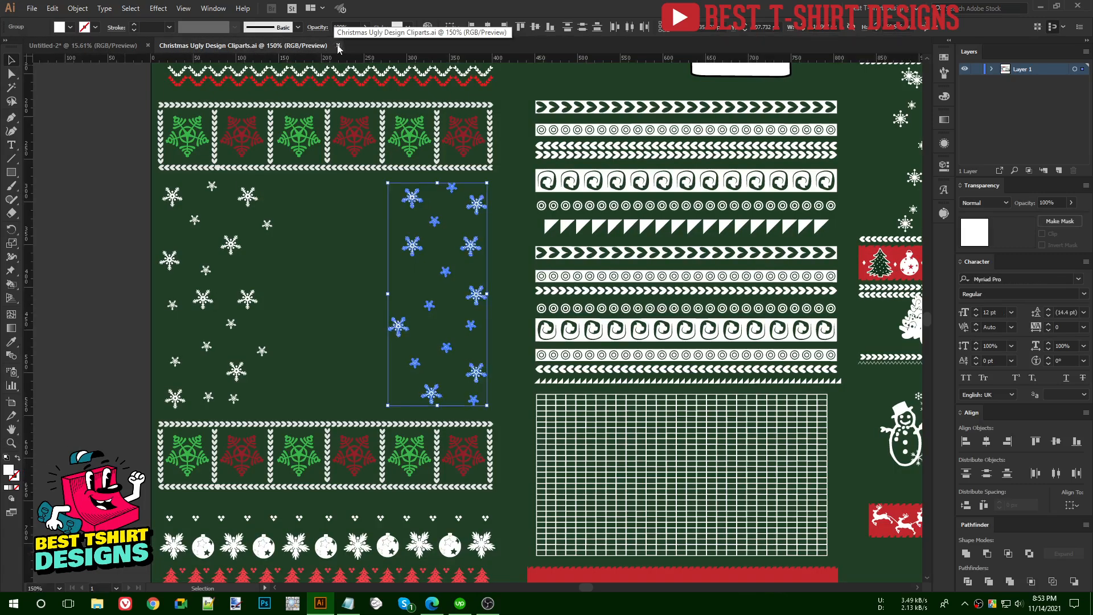
left_click(338, 45)
left_click(281, 138)
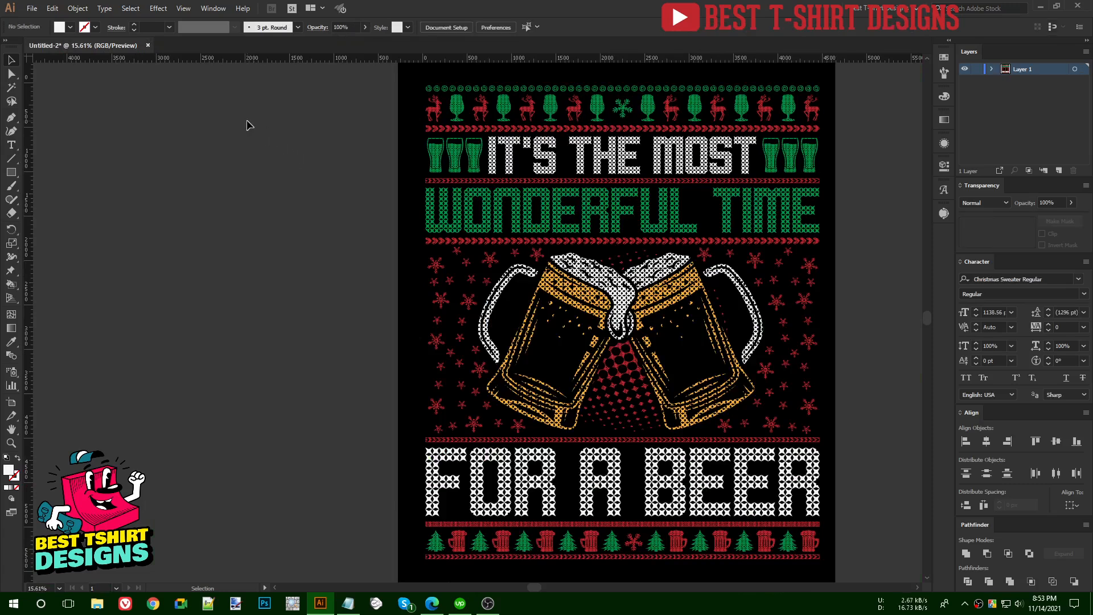